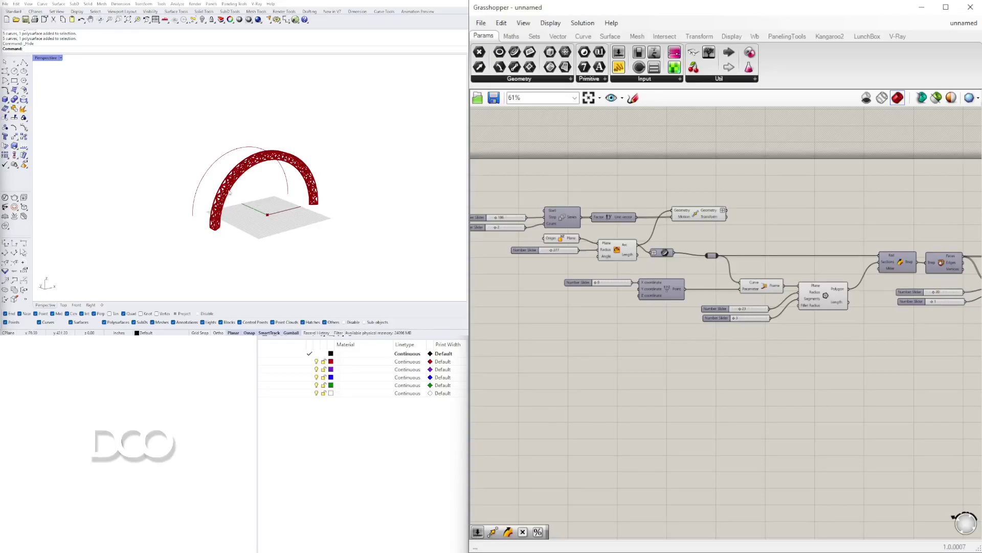
# Increase the radius of the arc that drives the truss arch to 341.
pyautogui.scroll(5, 230, 193)
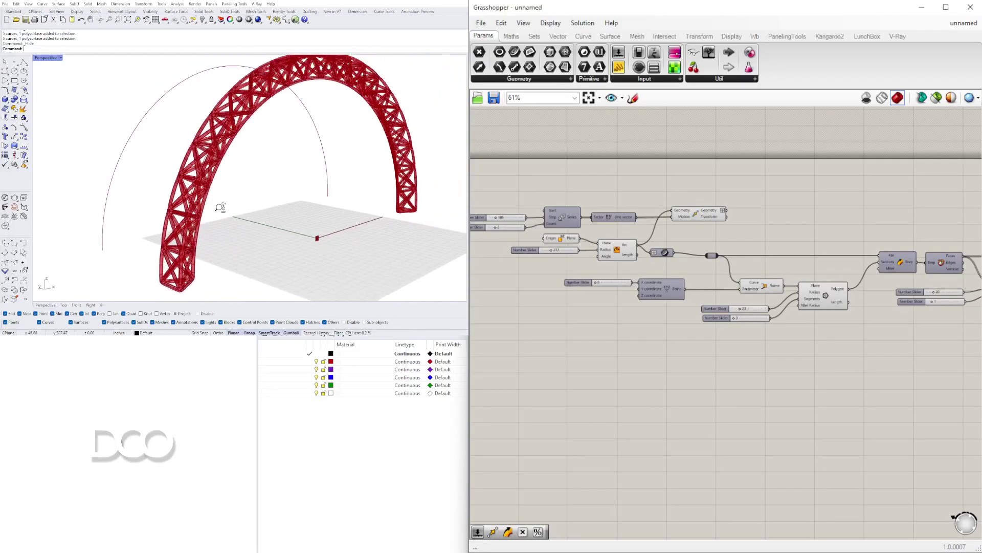
pyautogui.scroll(-3, 229, 210)
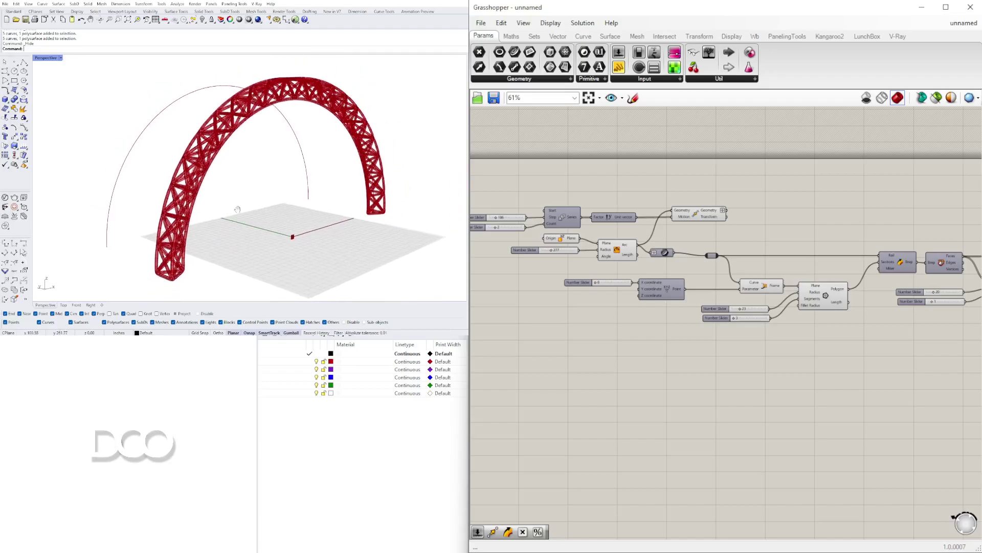
pyautogui.scroll(-1, 231, 206)
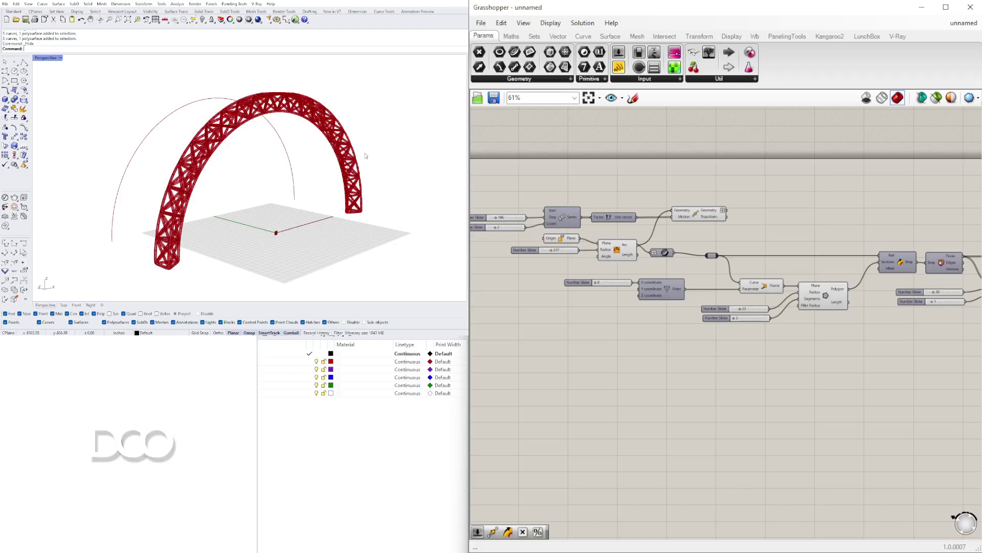
pyautogui.moveTo(182, 256); pyautogui.dragTo(262, 225, button='right')
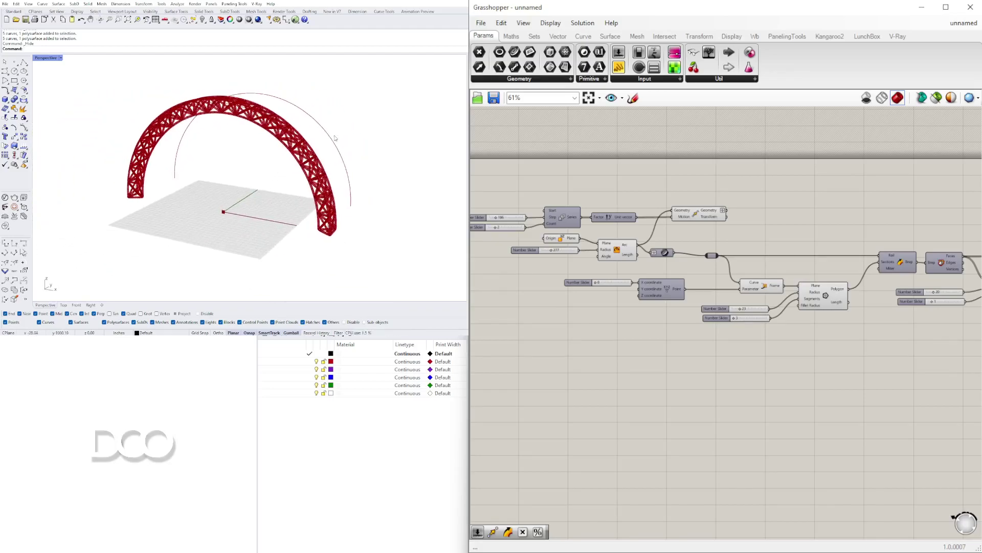
pyautogui.scroll(8, 632, 199)
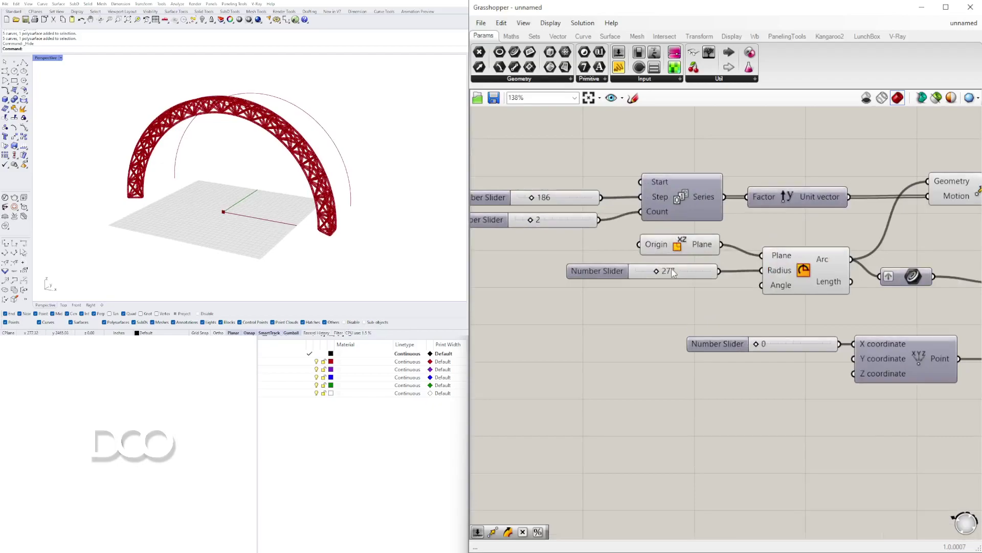
pyautogui.moveTo(635, 274)
pyautogui.mouseDown()
pyautogui.moveTo(626, 272)
pyautogui.moveTo(653, 272)
pyautogui.mouseUp()
# Increase the radius of the polygon section swept along the arc to 42.
pyautogui.scroll(-4, 665, 327)
pyautogui.moveTo(701, 343); pyautogui.dragTo(555, 276, button='right')
pyautogui.moveTo(903, 360); pyautogui.dragTo(731, 360, button='right')
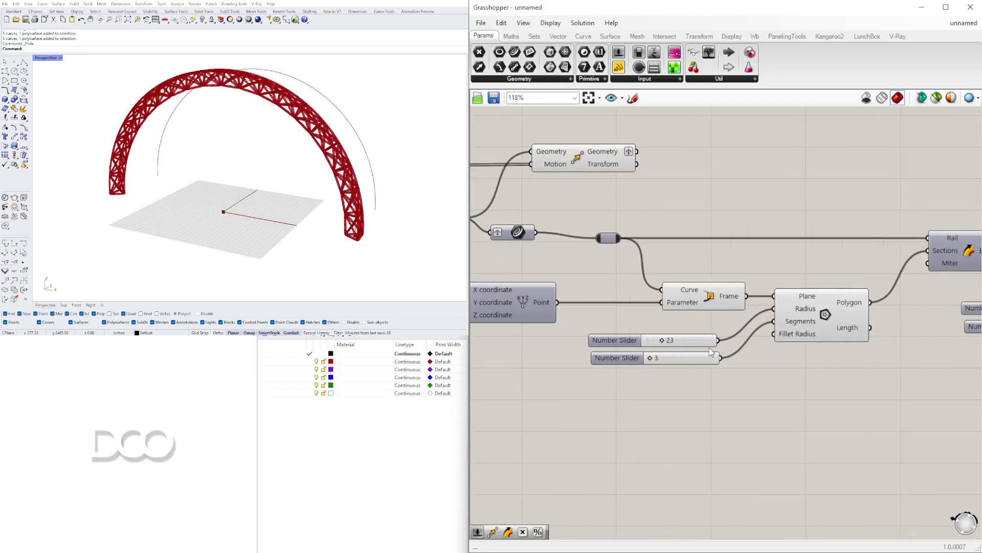
pyautogui.scroll(4, 670, 344)
pyautogui.moveTo(655, 341); pyautogui.dragTo(681, 348)
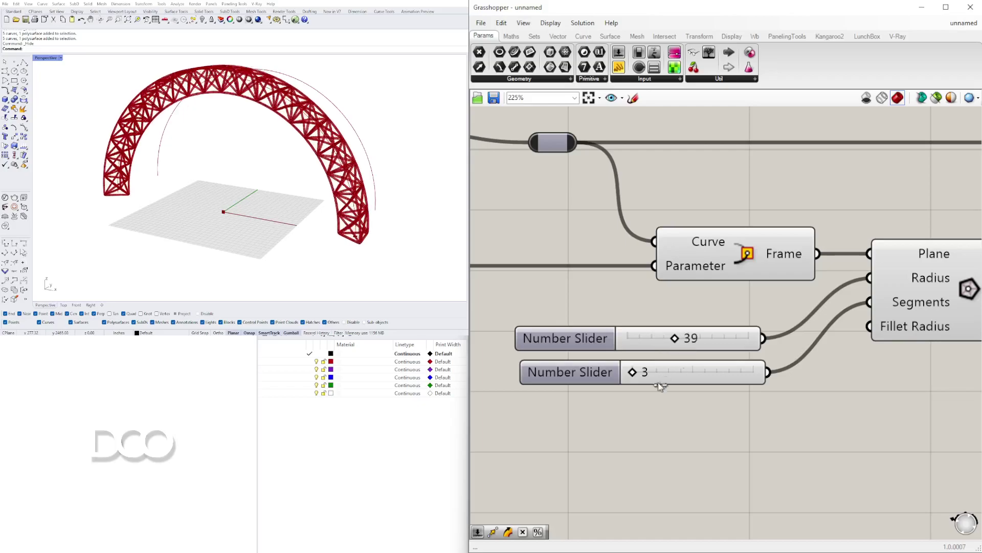
# Try 6 segments for the polygon section and restore the segment count to 3.
pyautogui.moveTo(638, 370); pyautogui.dragTo(705, 372)
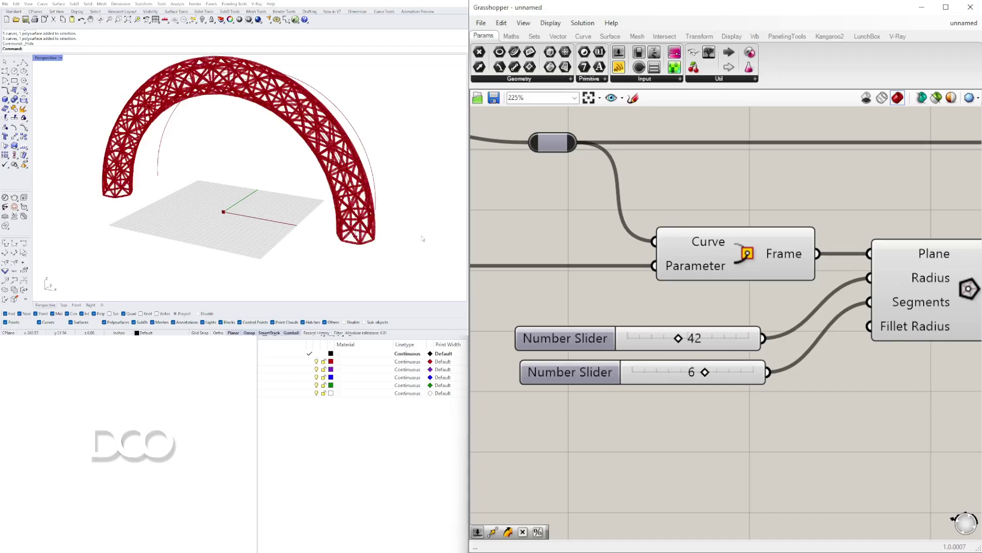
pyautogui.doubleClick(676, 372)
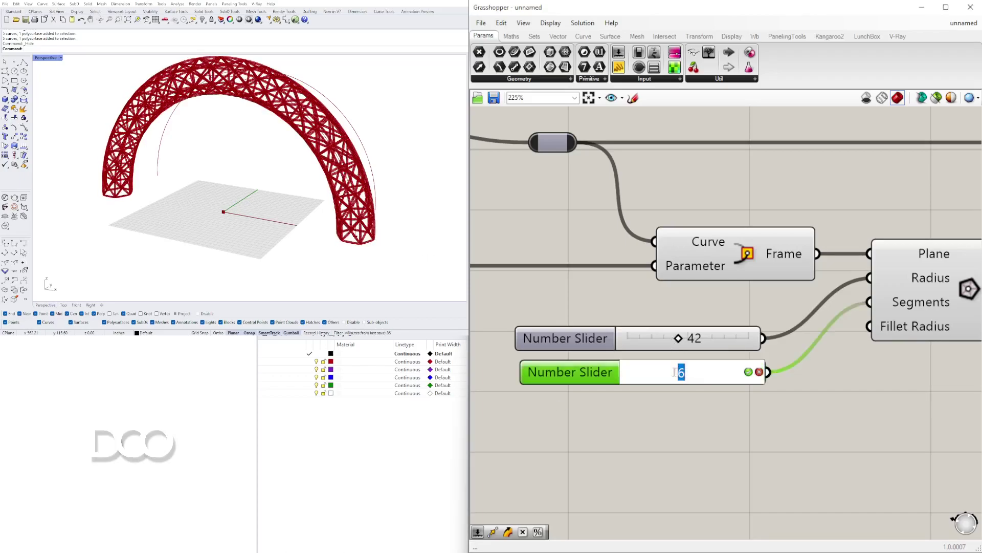
pyautogui.write('3')
pyautogui.press('Return')
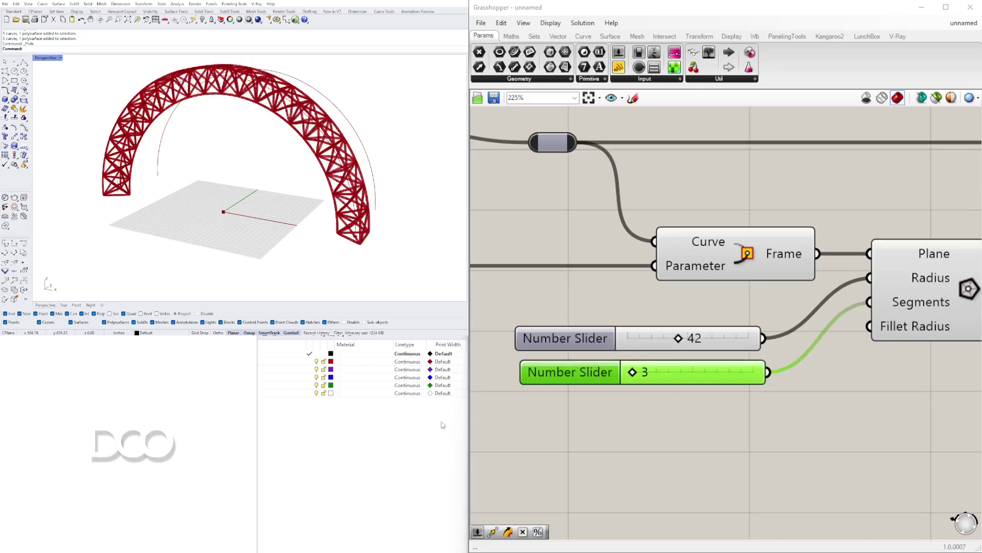
# Set the U count of the surface domain division to 10.
pyautogui.scroll(-4, 660, 256)
pyautogui.moveTo(886, 309); pyautogui.dragTo(737, 350, button='right')
pyautogui.click(736, 349)
pyautogui.moveTo(864, 343); pyautogui.dragTo(812, 335, button='right')
pyautogui.scroll(7, 812, 328)
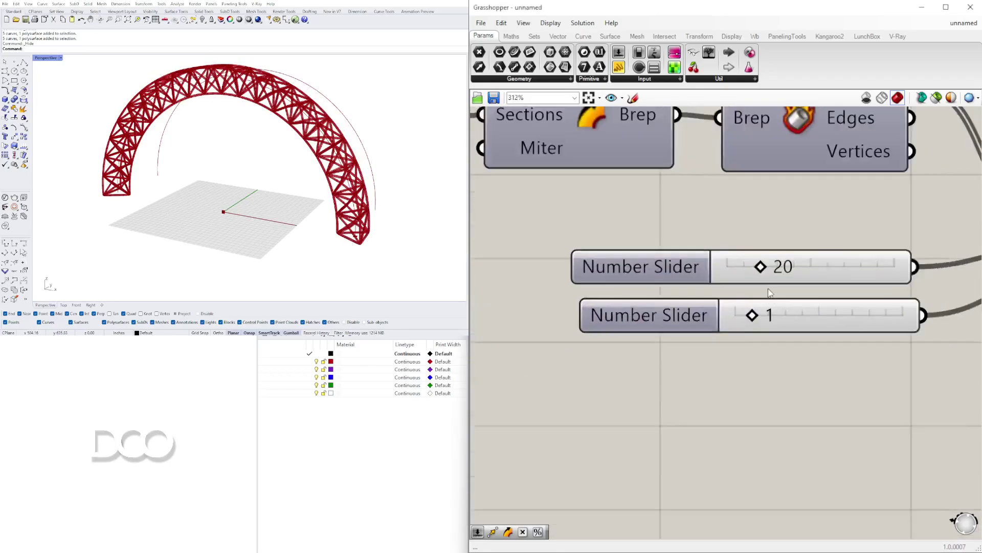
pyautogui.doubleClick(762, 263)
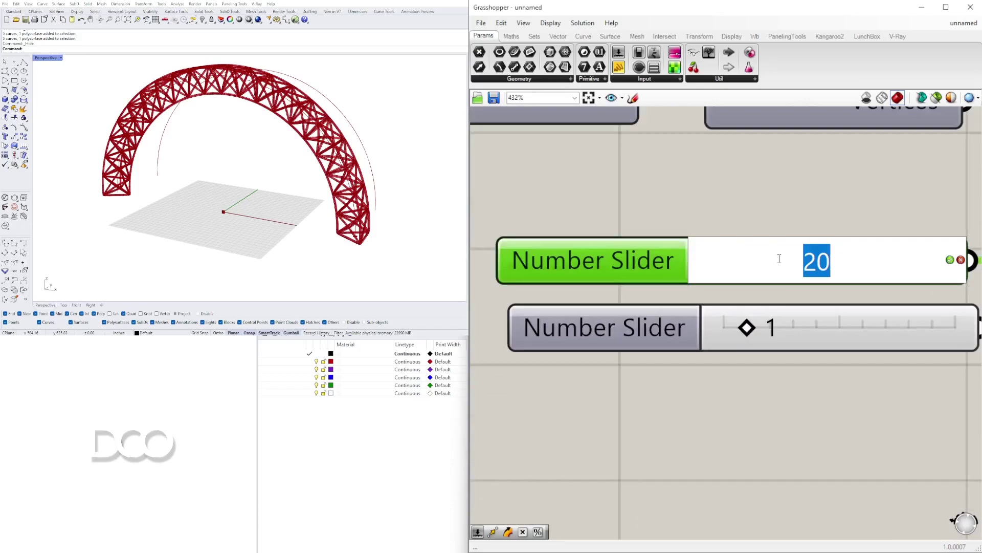
pyautogui.write('10')
pyautogui.press('Return')
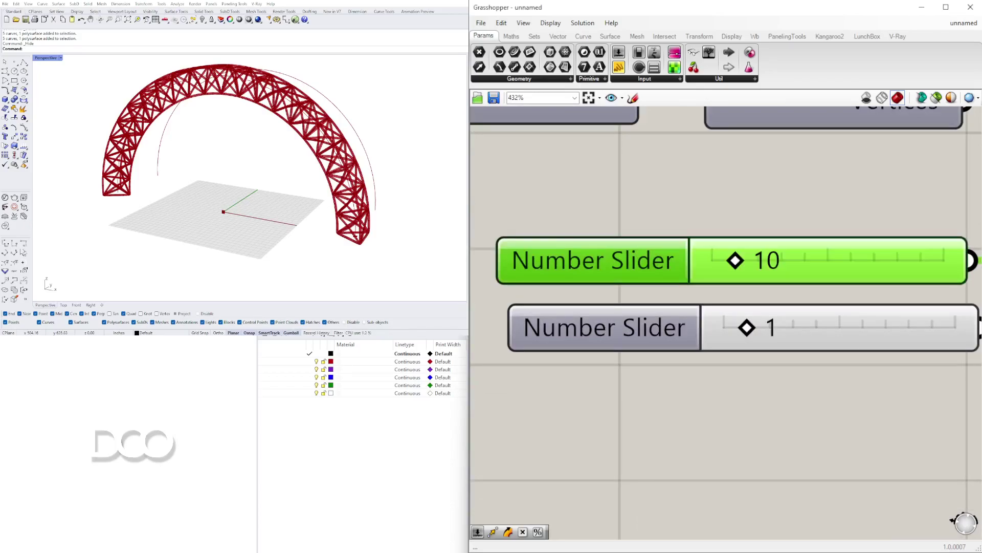
# Examine the truss arch from several angles and highlight the lines running between the face vertices and centroids.
pyautogui.scroll(4, 358, 110)
pyautogui.moveTo(365, 144); pyautogui.dragTo(279, 132, button='right')
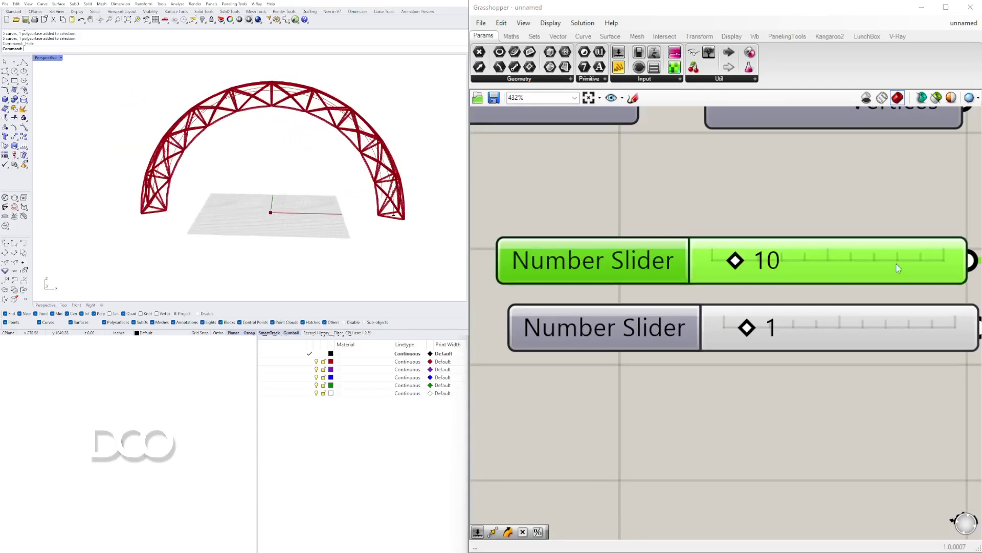
pyautogui.moveTo(809, 336); pyautogui.dragTo(670, 337, button='right')
pyautogui.moveTo(363, 210); pyautogui.dragTo(240, 218, button='right')
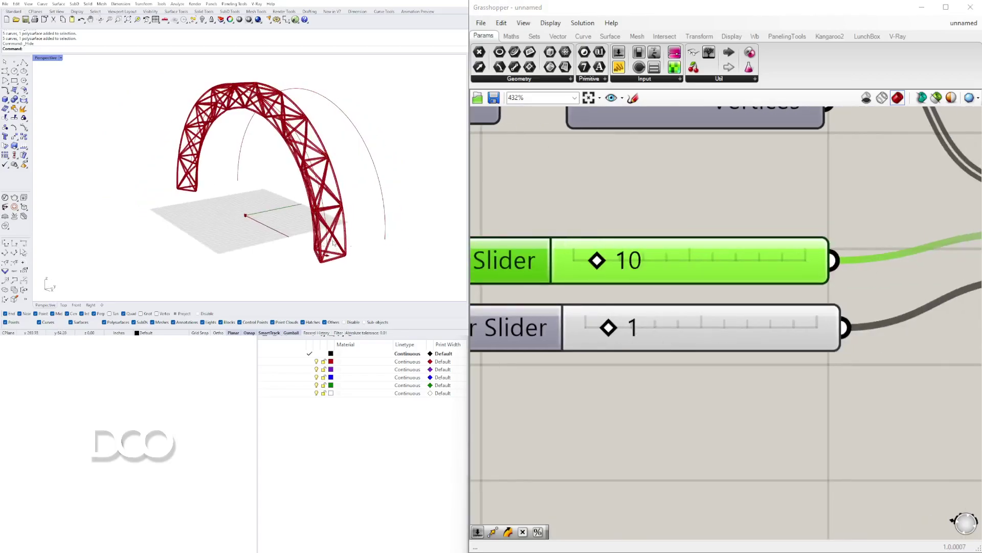
pyautogui.scroll(-5, 588, 313)
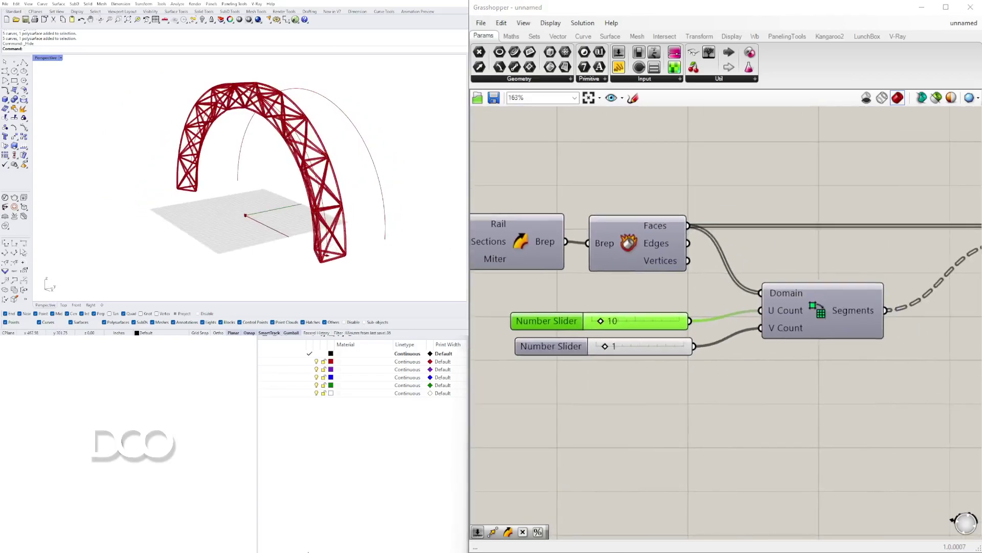
pyautogui.moveTo(324, 260); pyautogui.dragTo(318, 269, button='right')
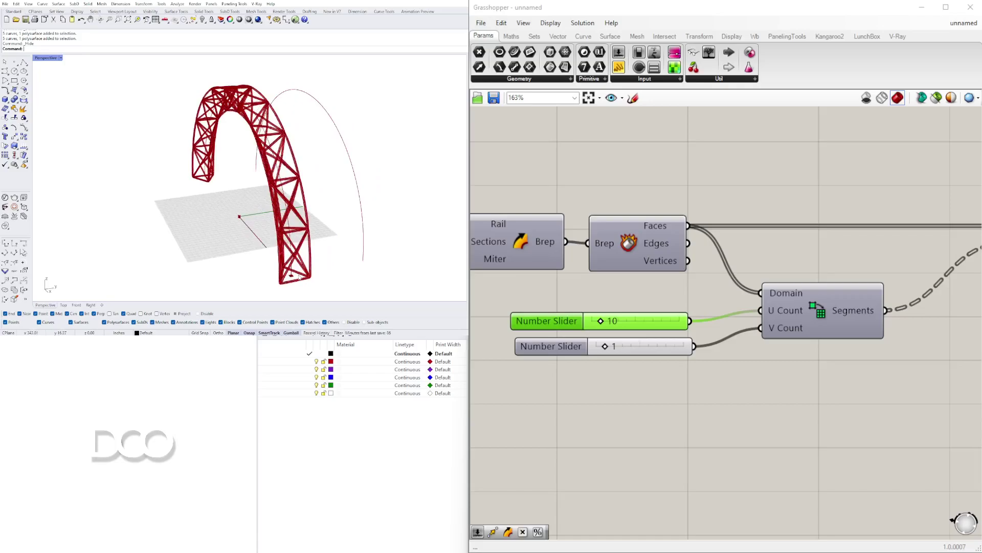
pyautogui.scroll(-4, 715, 303)
pyautogui.moveTo(781, 318); pyautogui.dragTo(567, 340, button='right')
pyautogui.moveTo(865, 375); pyautogui.dragTo(625, 354, button='right')
pyautogui.scroll(4, 660, 287)
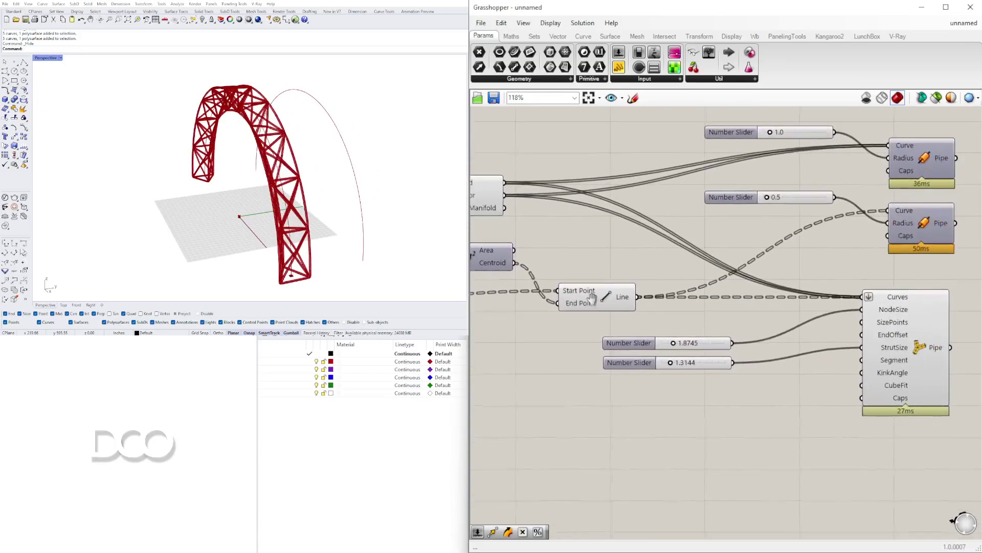
pyautogui.moveTo(644, 271); pyautogui.dragTo(763, 292, button='right')
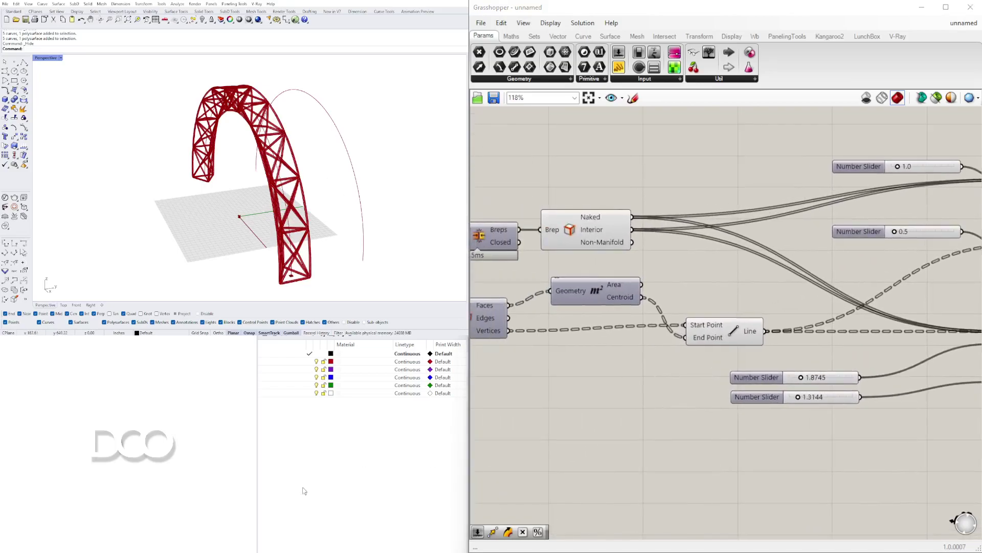
pyautogui.click(716, 326)
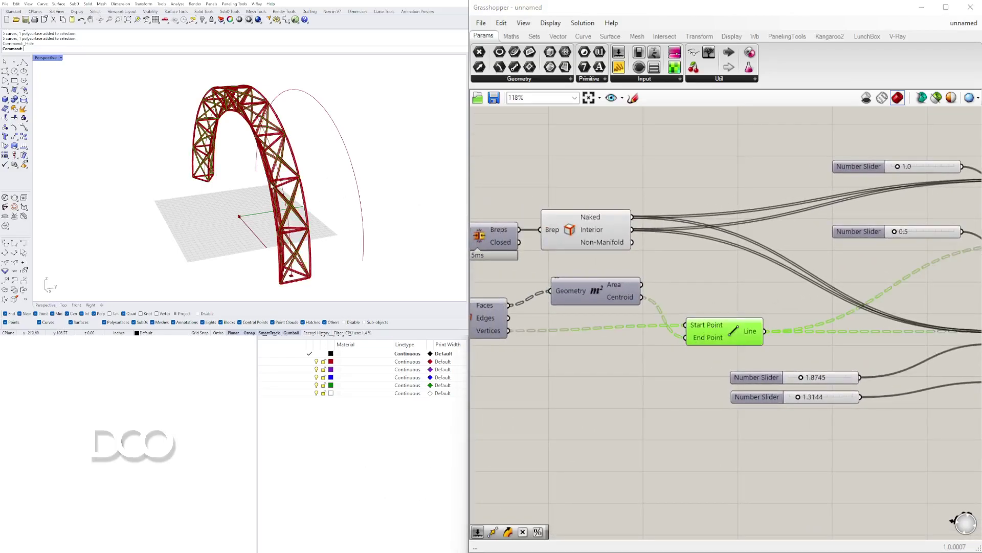
pyautogui.moveTo(773, 261); pyautogui.dragTo(623, 262, button='right')
pyautogui.click(793, 467)
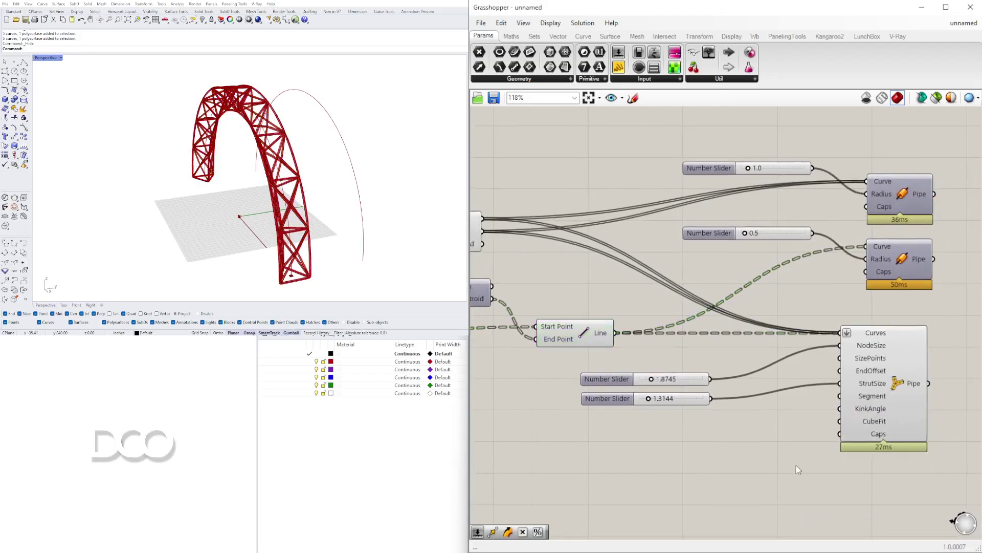
# Turn off the preview of the MultiPipe component.
pyautogui.click(886, 400)
pyautogui.moveTo(894, 265); pyautogui.dragTo(815, 267, button='right')
pyautogui.click(862, 311)
pyautogui.click(816, 369)
pyautogui.moveTo(814, 366); pyautogui.dragTo(816, 369, button='right')
pyautogui.rightClick(806, 374)
pyautogui.rightClick(816, 347)
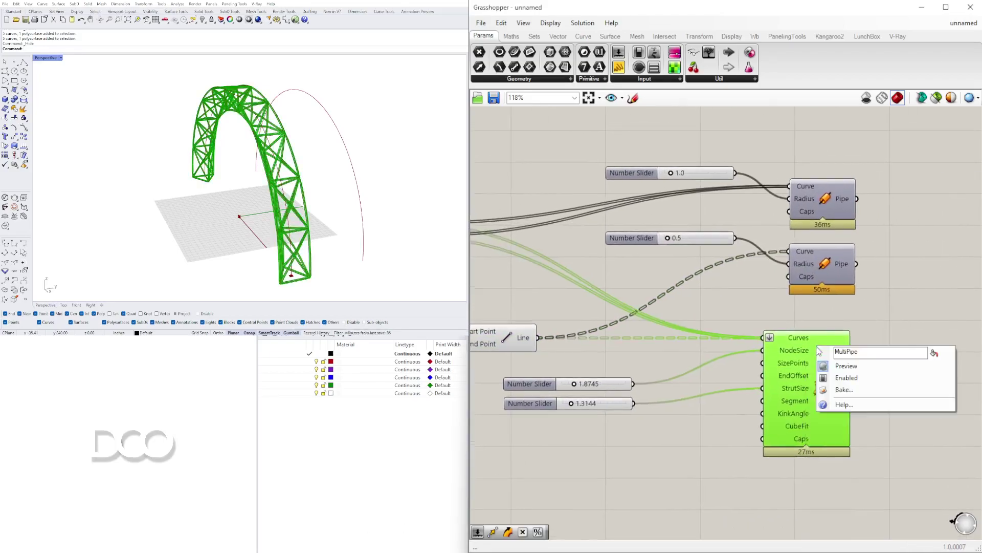
pyautogui.click(830, 368)
# Turn on the preview of both Pipe components.
pyautogui.click(884, 293)
pyautogui.moveTo(889, 294); pyautogui.dragTo(828, 153)
pyautogui.middleClick(829, 149)
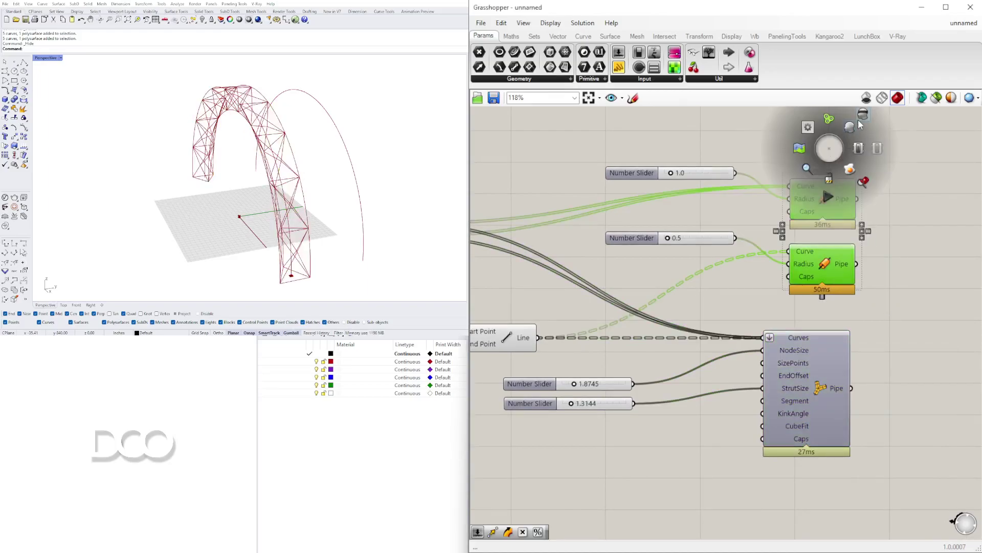
pyautogui.click(851, 127)
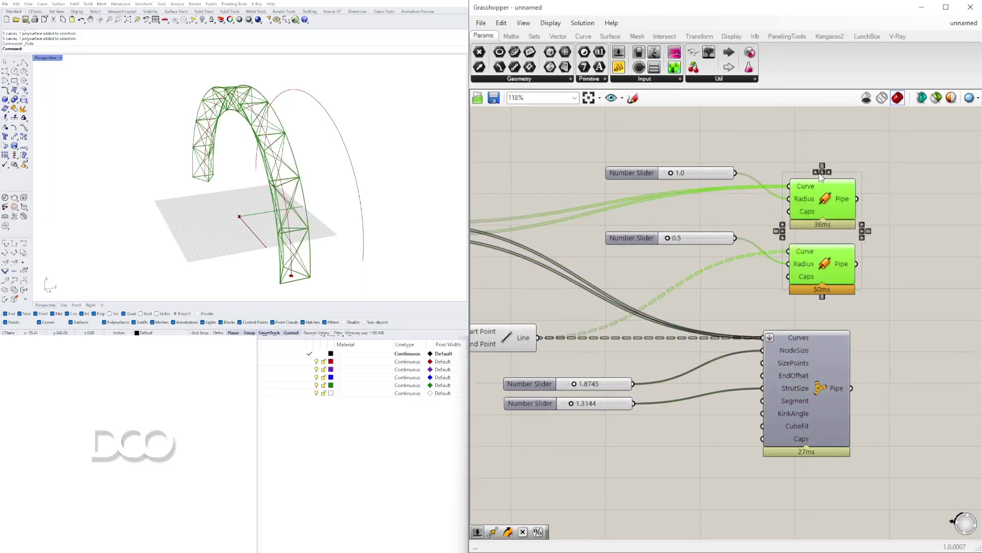
pyautogui.click(853, 145)
# Set the radius of the edge-curve pipes to about 4.6 and increase the radius of the pipes on the centroid lines.
pyautogui.scroll(5, 351, 178)
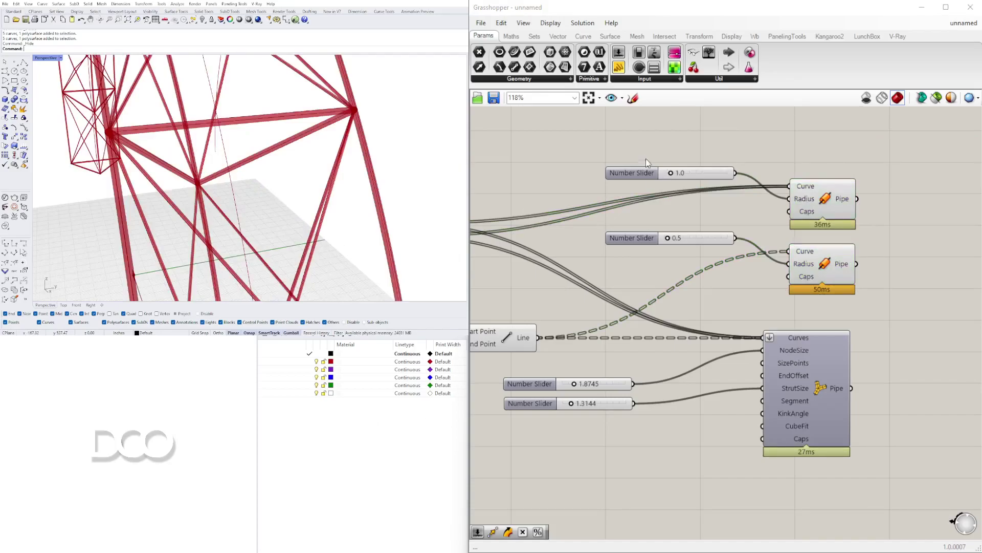
pyautogui.scroll(3, 646, 162)
pyautogui.moveTo(675, 156); pyautogui.dragTo(717, 156)
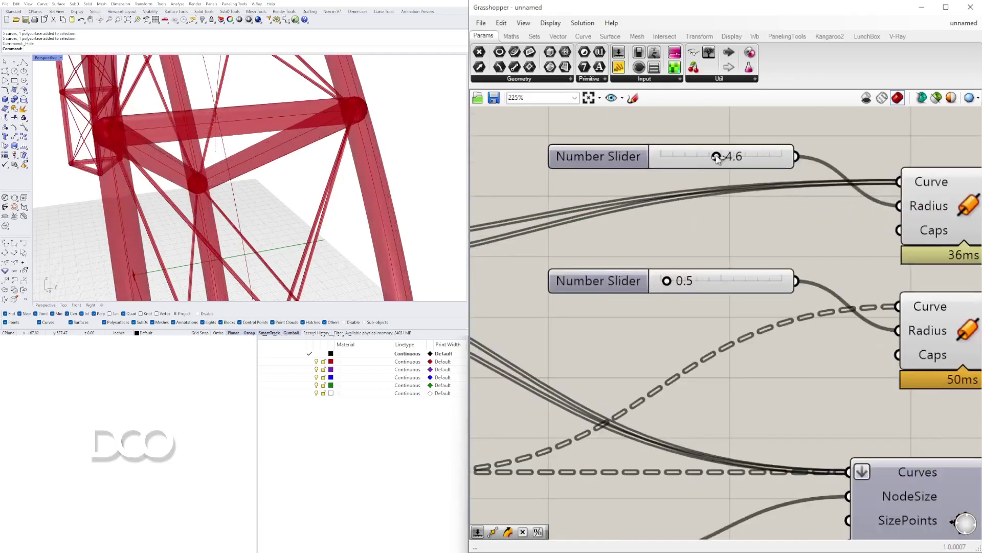
pyautogui.moveTo(669, 280)
pyautogui.mouseDown()
pyautogui.moveTo(698, 280)
pyautogui.moveTo(687, 278)
pyautogui.mouseUp()
pyautogui.scroll(-10, 246, 174)
pyautogui.moveTo(255, 167); pyautogui.dragTo(387, 158, button='right')
# Shift the upstream series, arc and move components away from the Curve parameter to make room on the canvas.
pyautogui.scroll(-8, 626, 254)
pyautogui.moveTo(512, 261); pyautogui.dragTo(876, 287, button='right')
pyautogui.scroll(5, 588, 280)
pyautogui.moveTo(653, 290); pyautogui.dragTo(806, 290, button='right')
pyautogui.moveTo(708, 342); pyautogui.dragTo(490, 222)
pyautogui.keyDown('shift'); pyautogui.moveTo(834, 268); pyautogui.dragTo(656, 268); pyautogui.keyUp('shift')
pyautogui.click(680, 214)
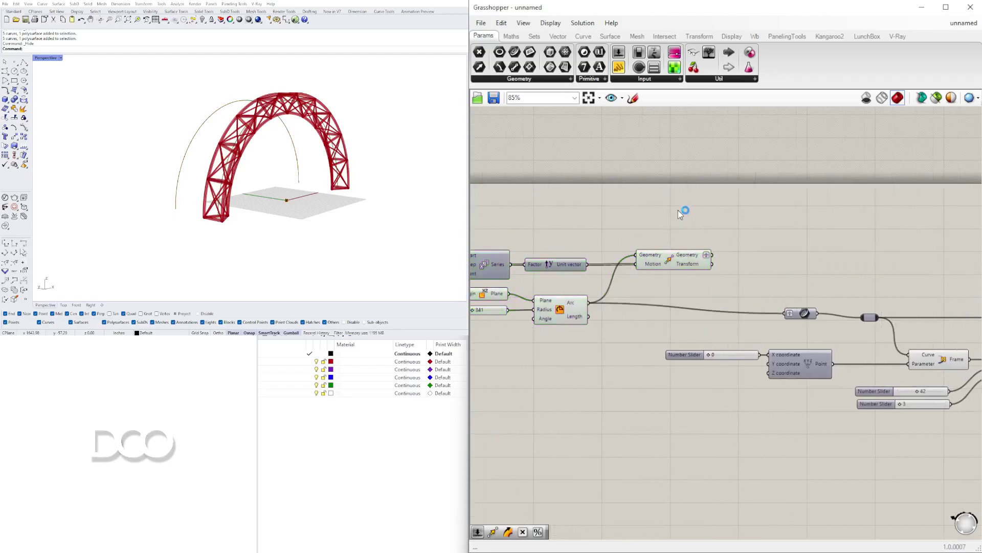
# Set the Series count to 3 and its step to 327 to space out three arcs.
pyautogui.moveTo(614, 258); pyautogui.dragTo(803, 259, button='right')
pyautogui.scroll(5, 677, 269)
pyautogui.moveTo(490, 291); pyautogui.dragTo(500, 294)
pyautogui.moveTo(500, 294); pyautogui.dragTo(577, 301, button='right')
pyautogui.moveTo(564, 271); pyautogui.dragTo(576, 272)
# Feed the moved arc copies into the Curve parameter in place of the single arc and orbit the result.
pyautogui.scroll(-3, 770, 287)
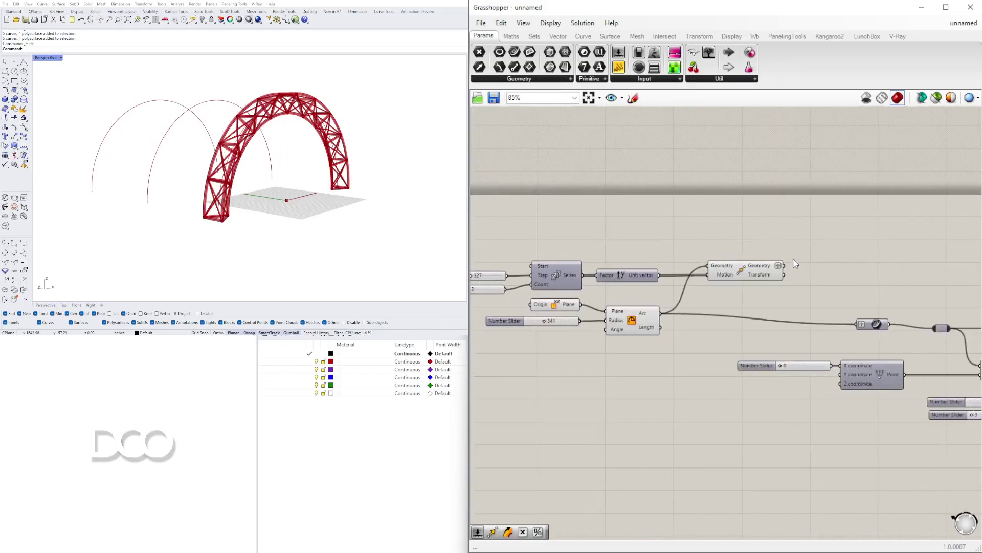
pyautogui.moveTo(785, 266); pyautogui.dragTo(858, 324)
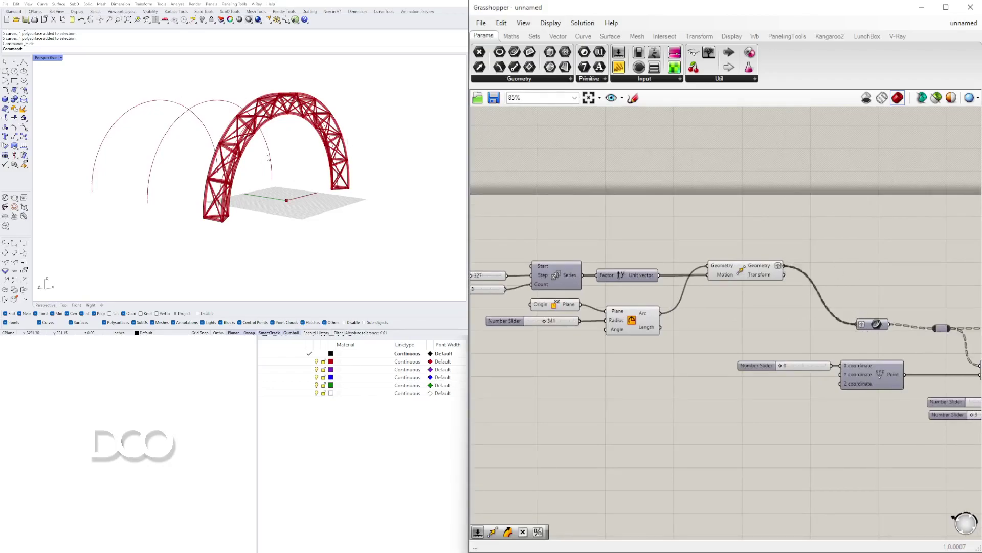
pyautogui.moveTo(333, 135); pyautogui.dragTo(263, 185, button='right')
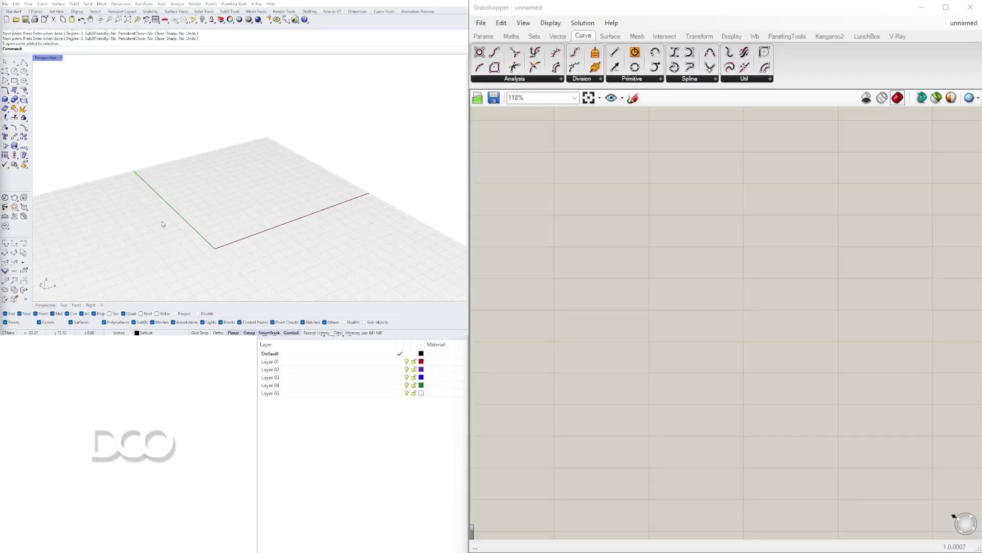
# Add an Arc component to the empty canvas and reposition it with room for its inputs.
pyautogui.moveTo(204, 219); pyautogui.dragTo(178, 183, button='right')
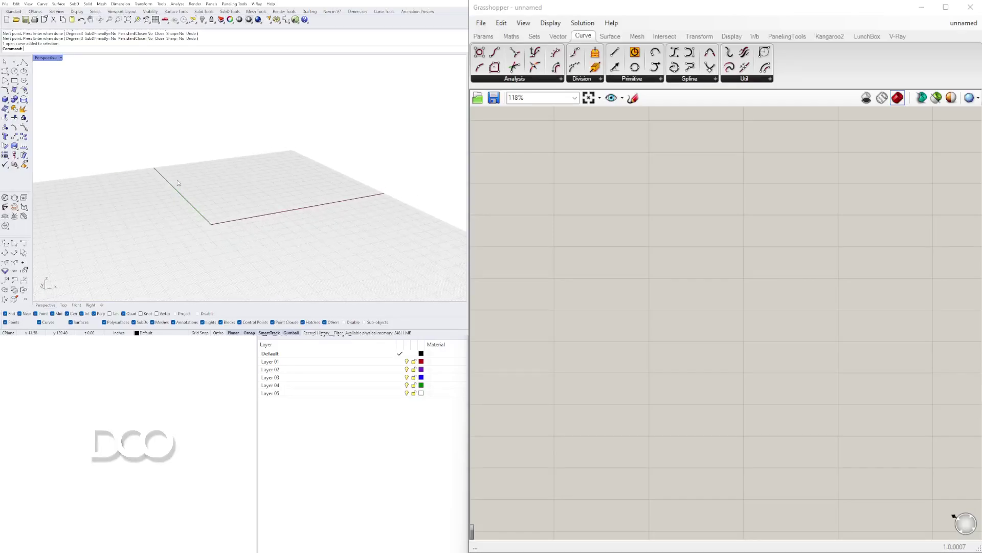
pyautogui.doubleClick(590, 210)
pyautogui.click(482, 37)
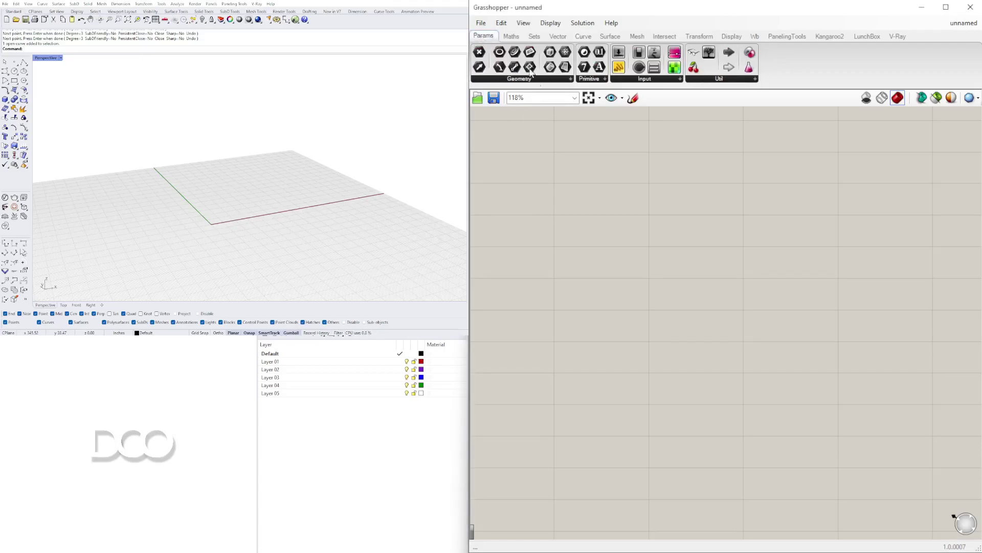
pyautogui.doubleClick(676, 256)
pyautogui.write('ARC')
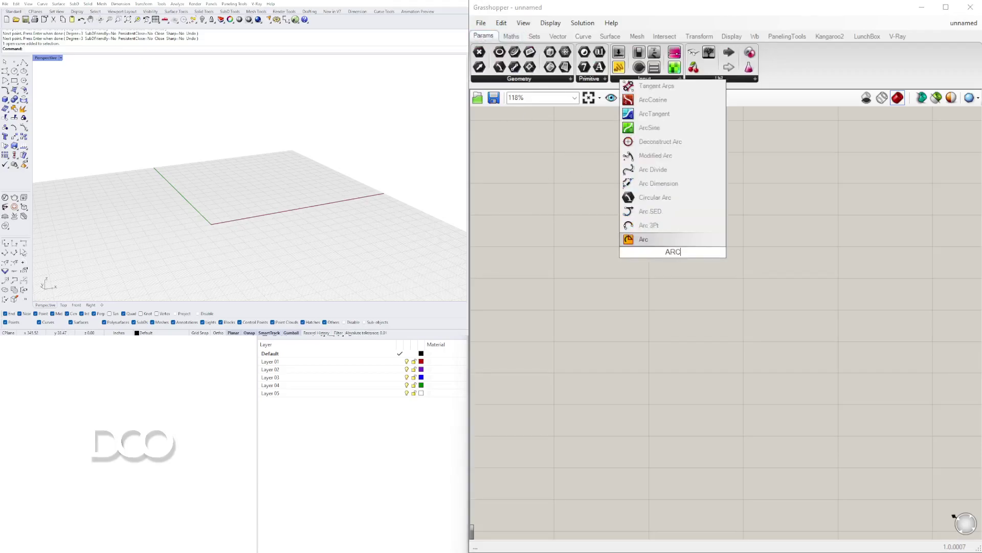
pyautogui.click(662, 239)
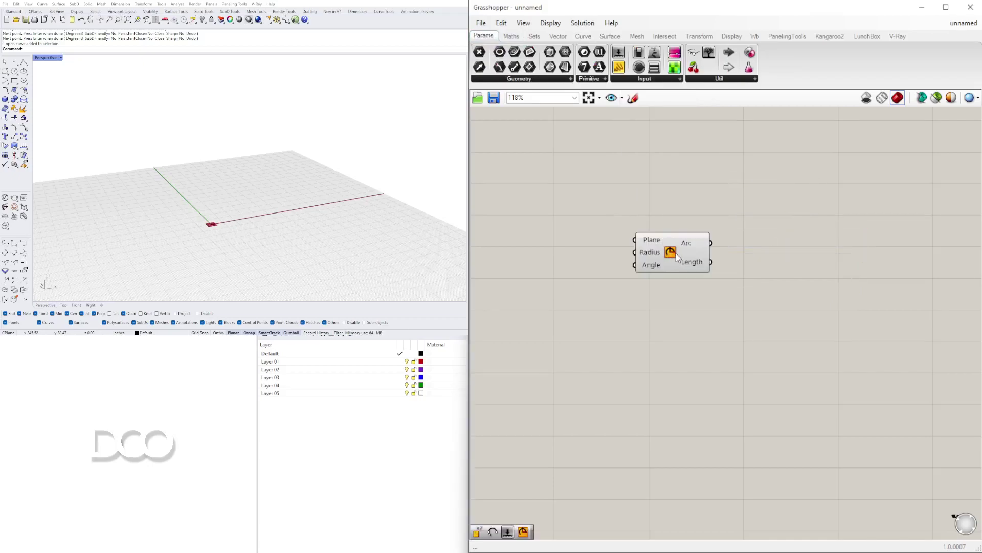
pyautogui.moveTo(677, 255); pyautogui.dragTo(761, 259)
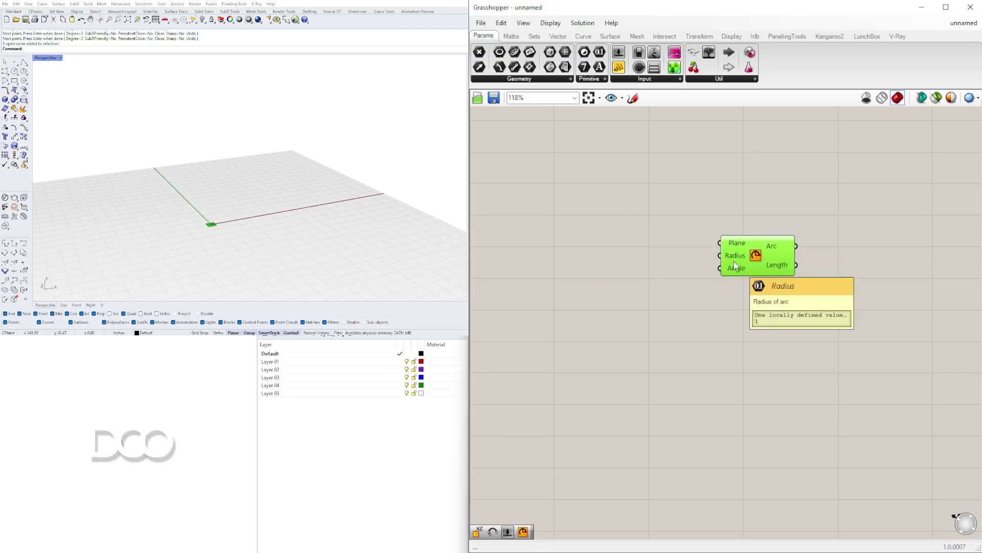
# Add an XZ Plane component and connect it to the Arc component's Plane input.
pyautogui.click(716, 274)
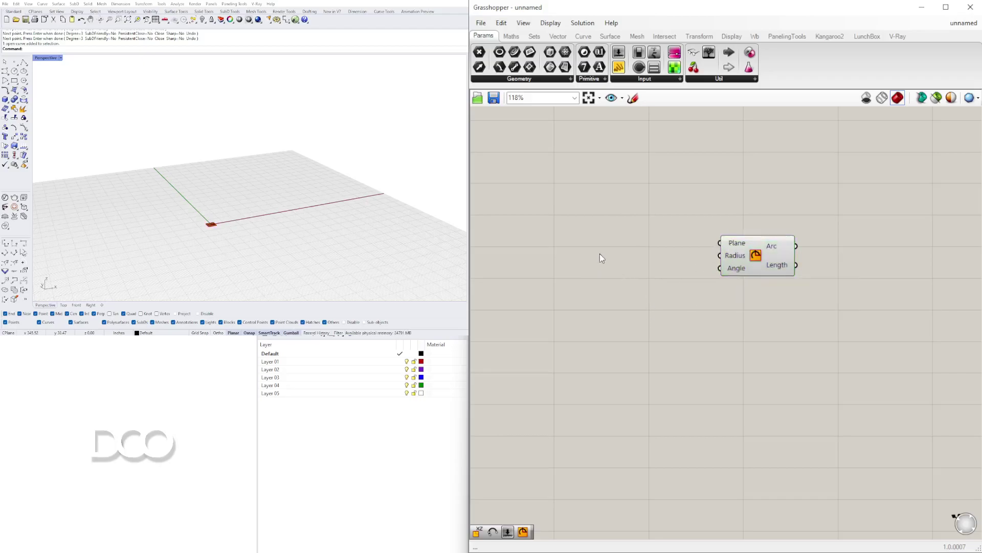
pyautogui.doubleClick(600, 253)
pyautogui.write('XZ')
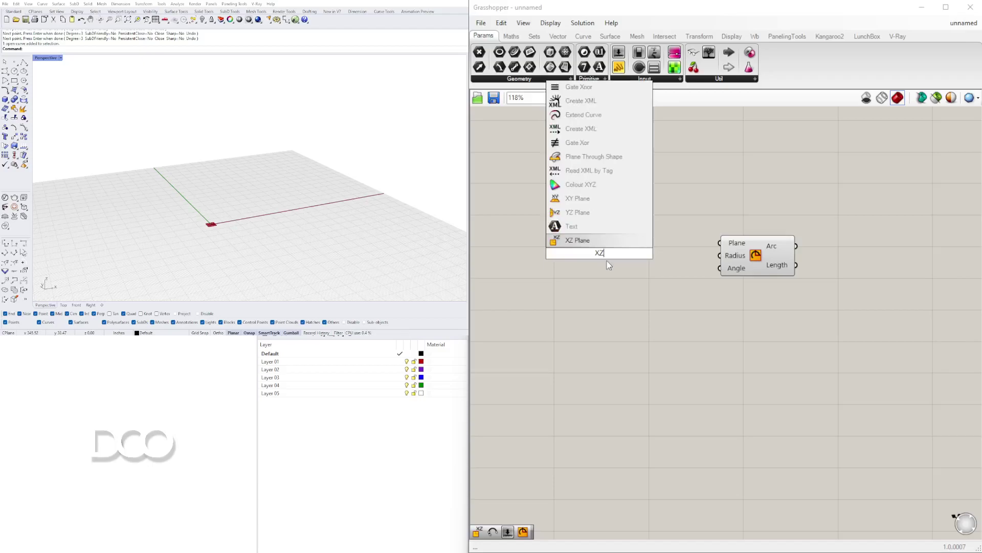
pyautogui.click(598, 239)
pyautogui.moveTo(610, 261); pyautogui.dragTo(754, 289)
# Create a number slider set to 120, feed it into the Arc's Radius, and tidy the plane and arc components around it.
pyautogui.doubleClick(589, 304)
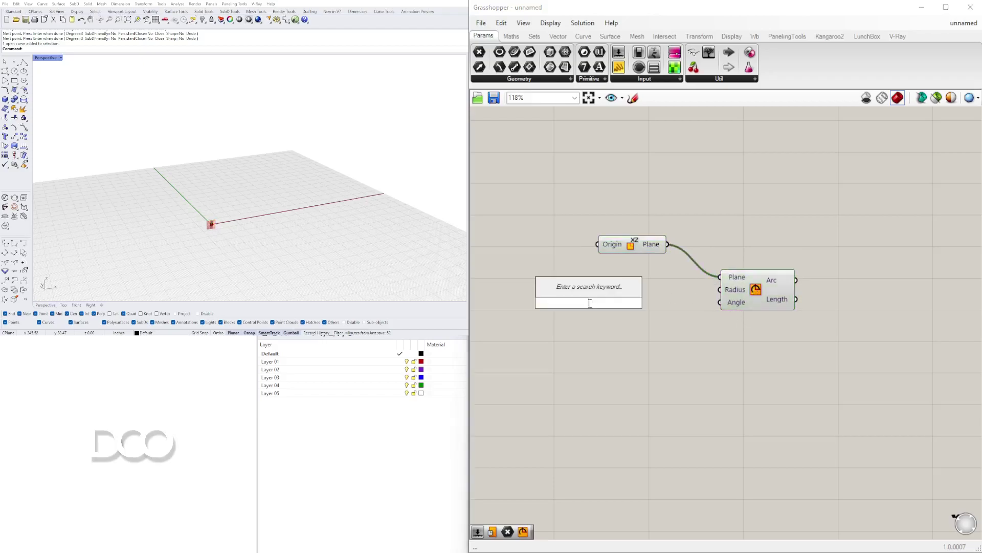
pyautogui.write('12')
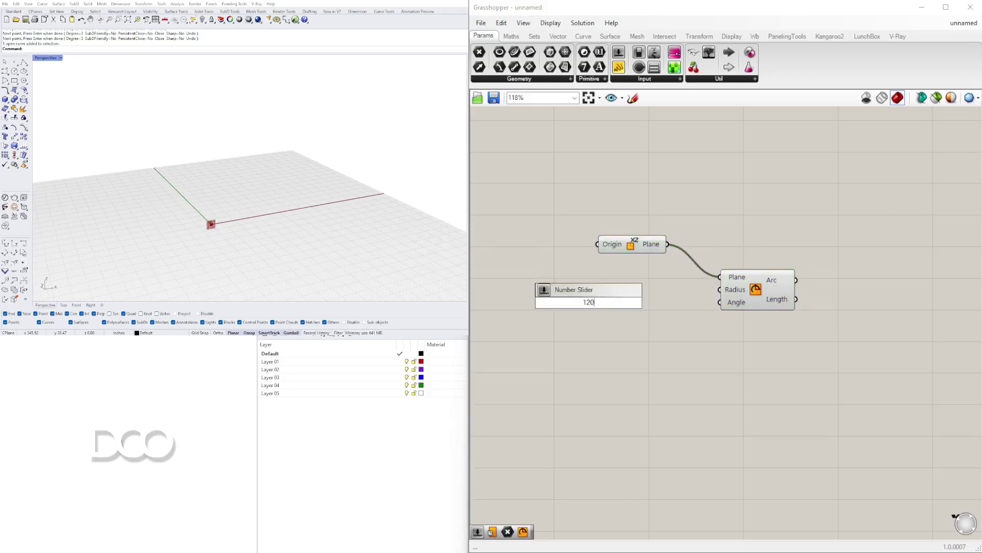
pyautogui.write('0')
pyautogui.press('Return')
pyautogui.moveTo(654, 303)
pyautogui.mouseDown()
pyautogui.moveTo(680, 306)
pyautogui.moveTo(720, 289)
pyautogui.moveTo(649, 296)
pyautogui.mouseUp()
pyautogui.moveTo(640, 245); pyautogui.dragTo(645, 266)
pyautogui.moveTo(752, 288); pyautogui.dragTo(739, 287)
pyautogui.click(701, 237)
# Select the stray arc curve standing away from the grid in the Rhino viewport and hide it.
pyautogui.scroll(-4, 205, 152)
pyautogui.moveTo(187, 160)
pyautogui.mouseDown(button='right')
pyautogui.moveTo(226, 172)
pyautogui.moveTo(179, 165)
pyautogui.moveTo(180, 152)
pyautogui.moveTo(192, 159)
pyautogui.mouseUp(button='right')
pyautogui.scroll(-4, 179, 163)
pyautogui.moveTo(367, 81); pyautogui.dragTo(346, 93, button='right')
pyautogui.click(345, 82)
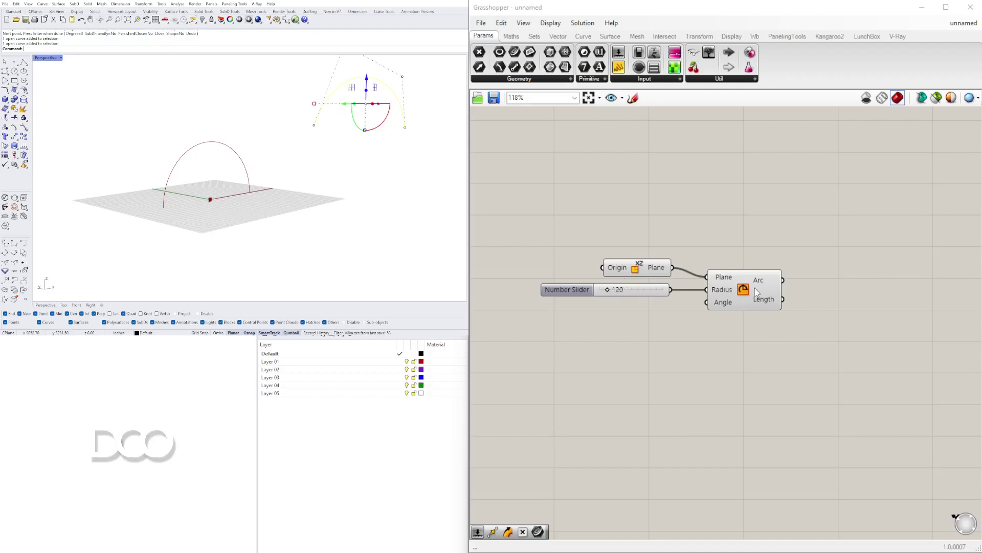
pyautogui.moveTo(369, 141); pyautogui.dragTo(293, 93)
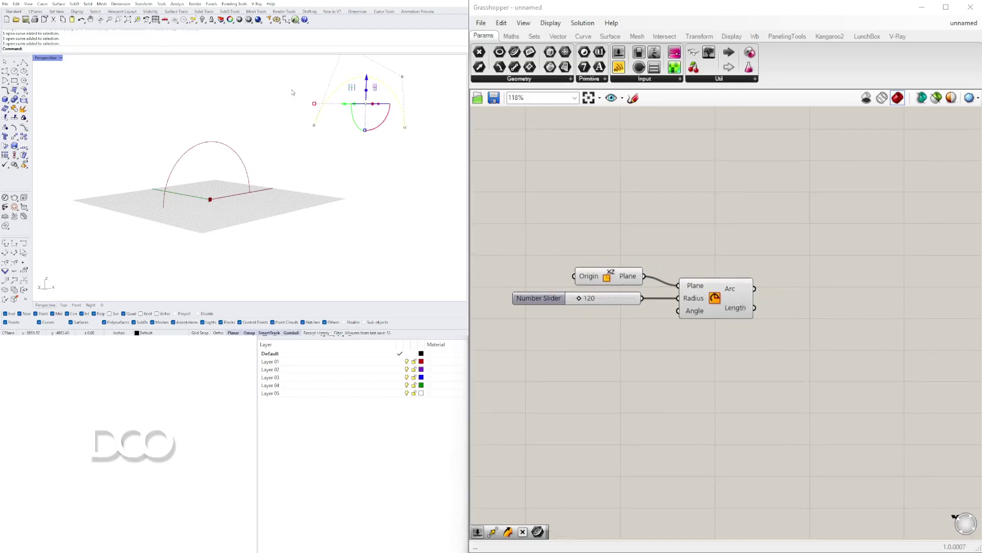
pyautogui.write('Hide')
pyautogui.press('Return')
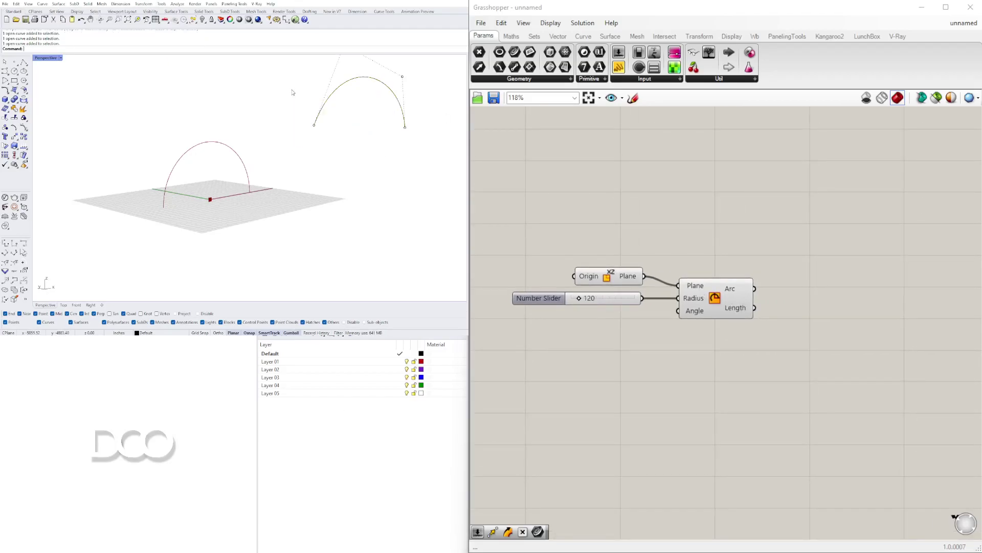
pyautogui.moveTo(445, 162); pyautogui.dragTo(309, 81)
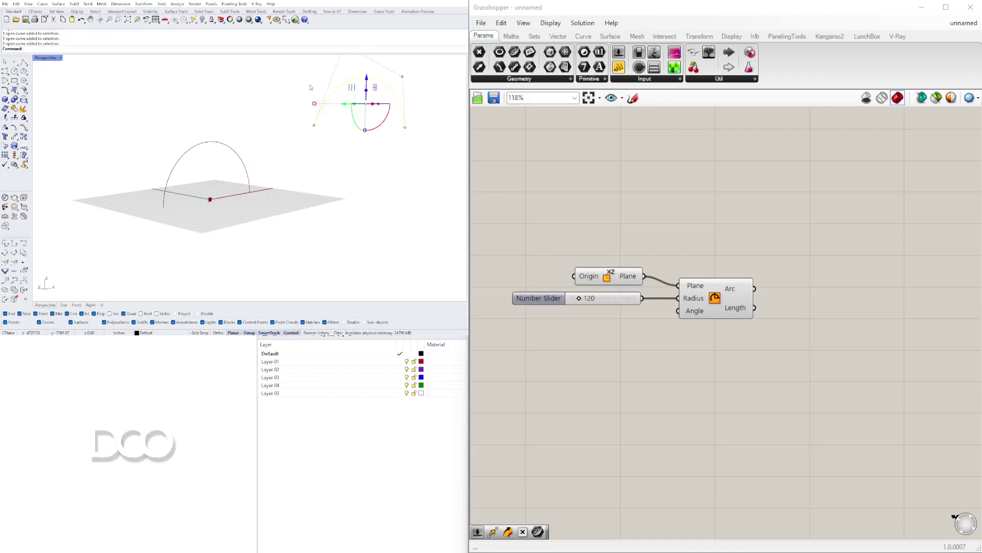
pyautogui.press('Return')
# Examine the parametric arc over the construction grid from a more frontal angle.
pyautogui.scroll(4, 161, 166)
pyautogui.moveTo(220, 174); pyautogui.dragTo(189, 156, button='right')
pyautogui.click(724, 290)
pyautogui.moveTo(818, 317); pyautogui.dragTo(803, 293, button='right')
pyautogui.doubleClick(843, 260)
pyautogui.click(318, 192)
pyautogui.moveTo(318, 192); pyautogui.dragTo(296, 213, button='right')
pyautogui.scroll(6, 291, 214)
pyautogui.scroll(-10, 290, 208)
pyautogui.scroll(3, 292, 209)
pyautogui.scroll(-3, 303, 208)
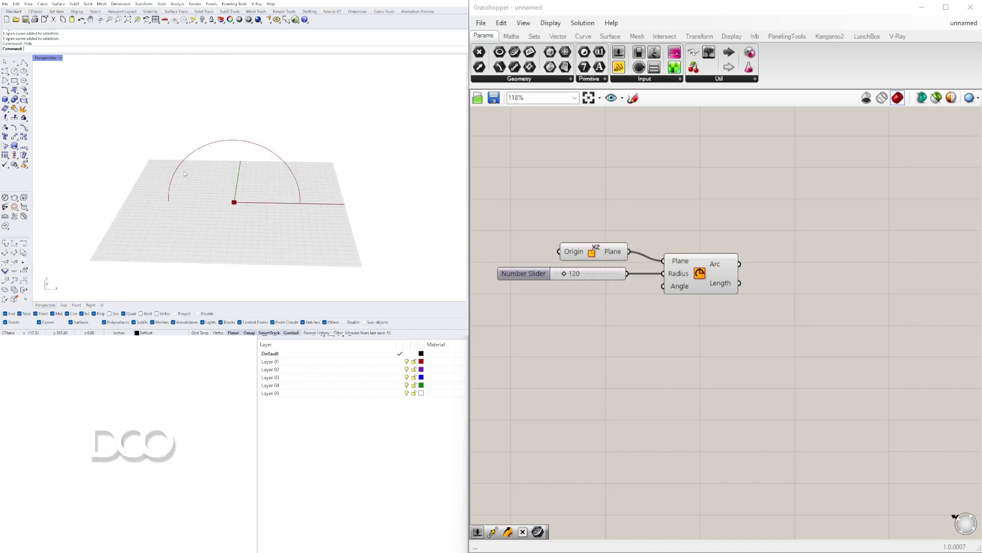
# Add a Perp Frame component beside the Arc and connect the Arc output to its Curve input.
pyautogui.doubleClick(831, 267)
pyautogui.write('PE')
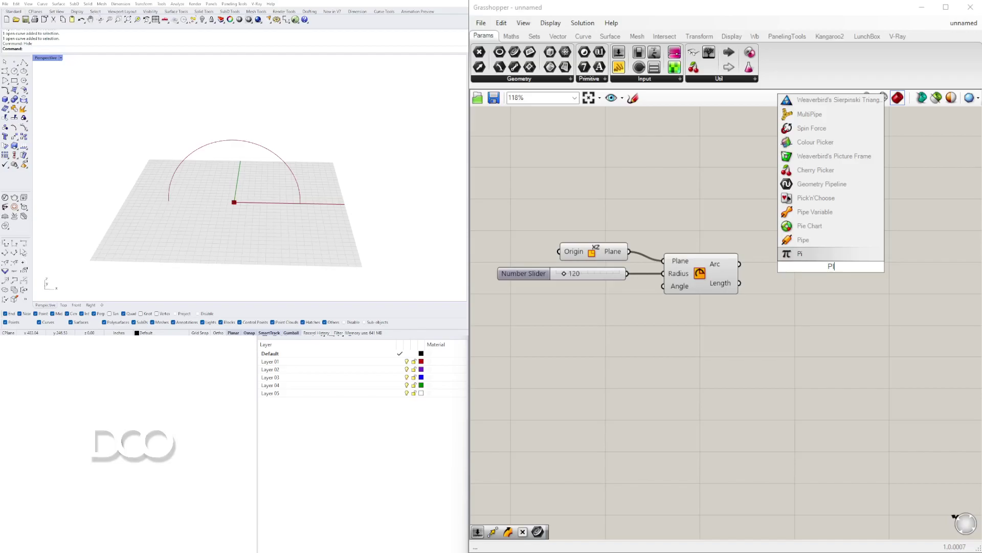
pyautogui.write('RP')
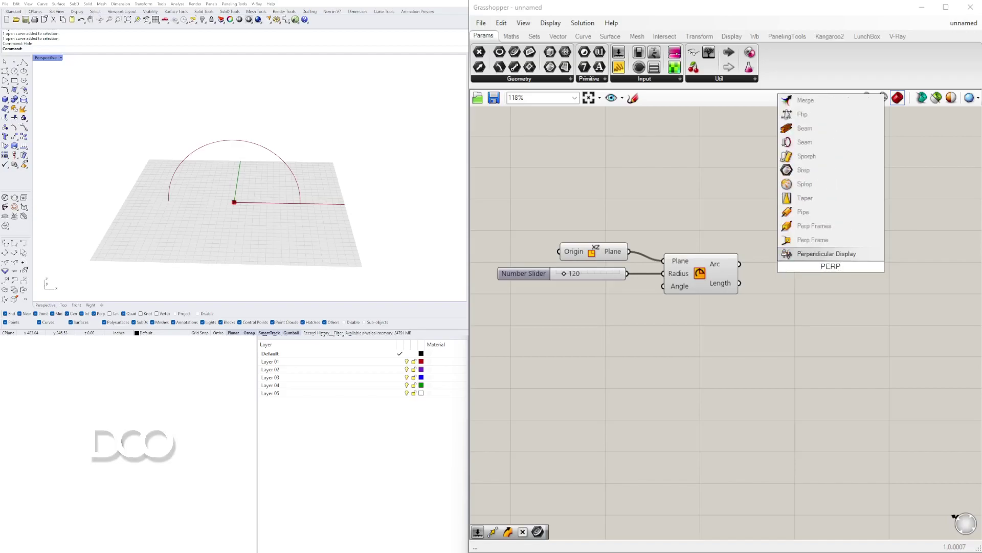
pyautogui.click(812, 239)
pyautogui.moveTo(809, 235); pyautogui.dragTo(707, 262, button='right')
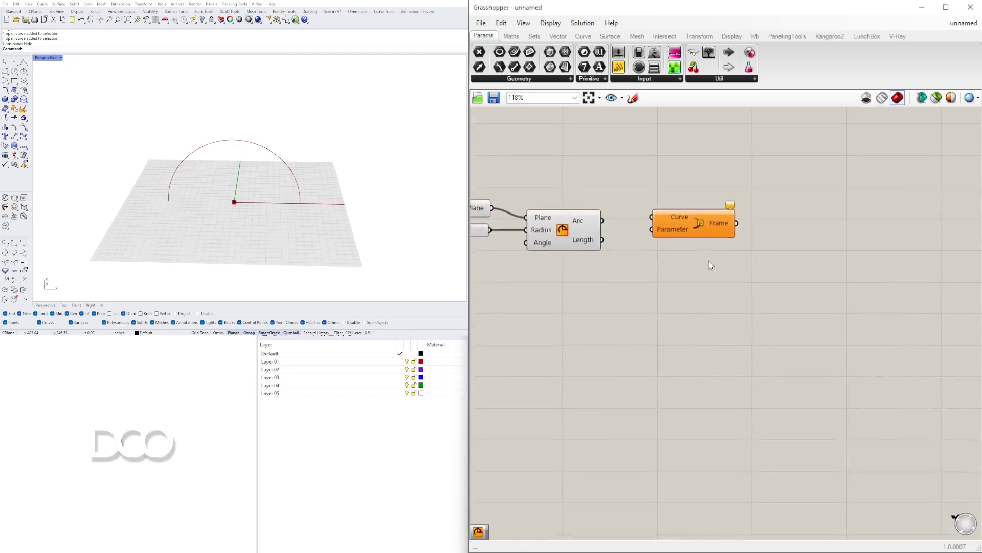
pyautogui.moveTo(688, 266); pyautogui.dragTo(705, 276)
pyautogui.click(656, 301)
pyautogui.click(589, 228)
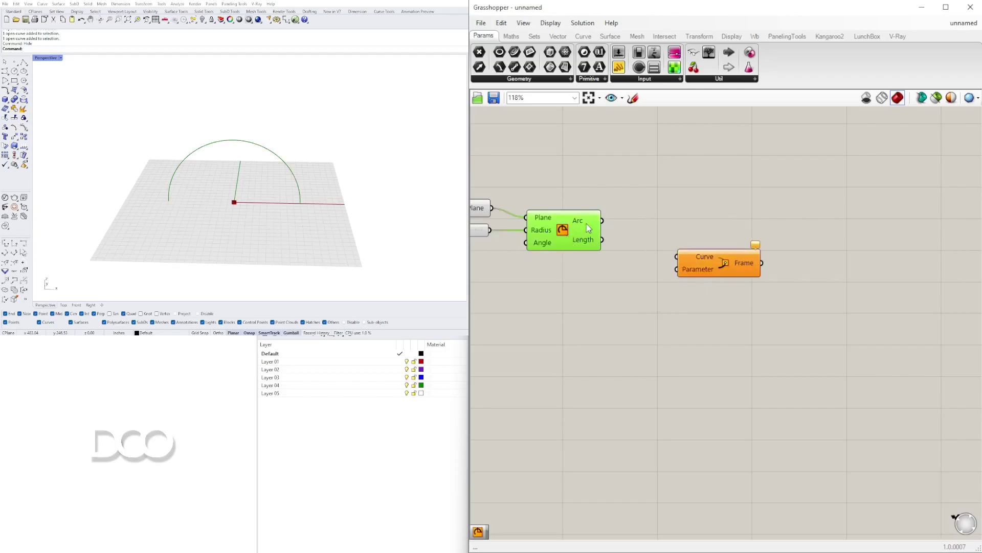
pyautogui.click(279, 208)
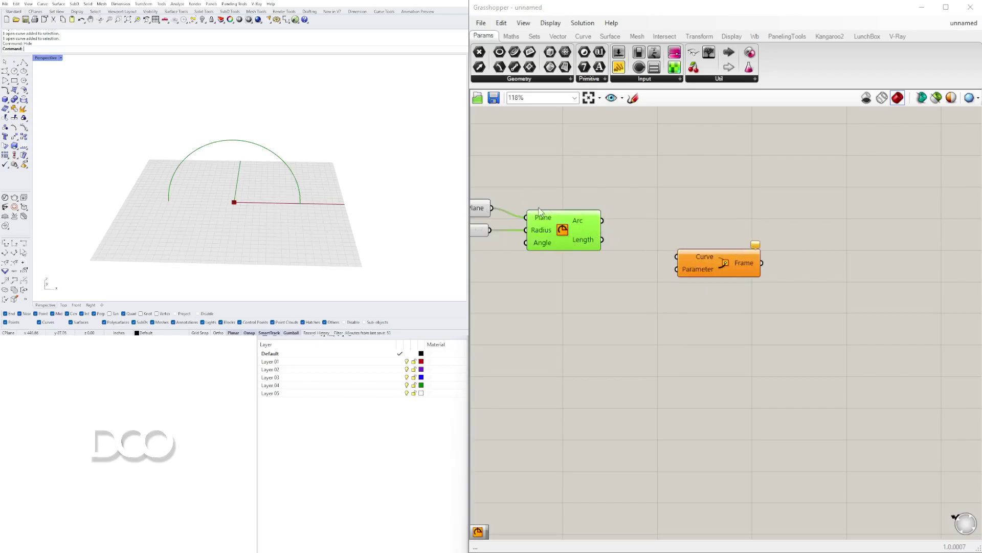
pyautogui.moveTo(602, 221); pyautogui.dragTo(673, 269)
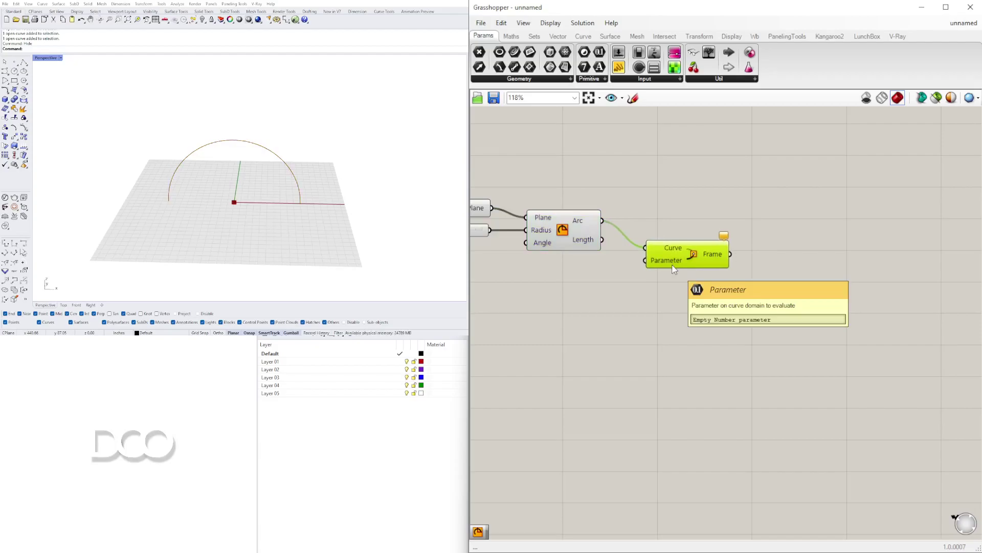
# Add a Construct Point component directly below the Arc component.
pyautogui.scroll(2, 654, 280)
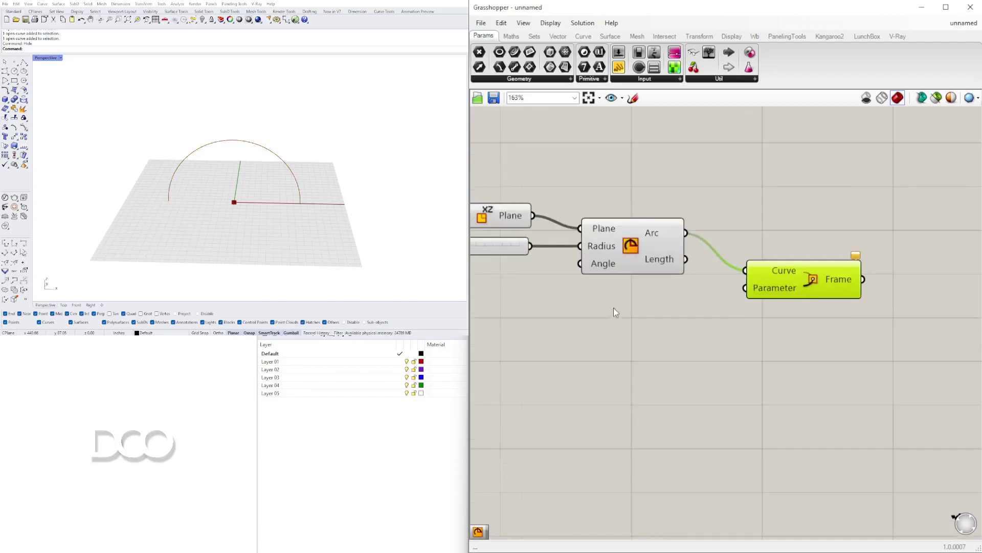
pyautogui.doubleClick(617, 303)
pyautogui.write('construct point')
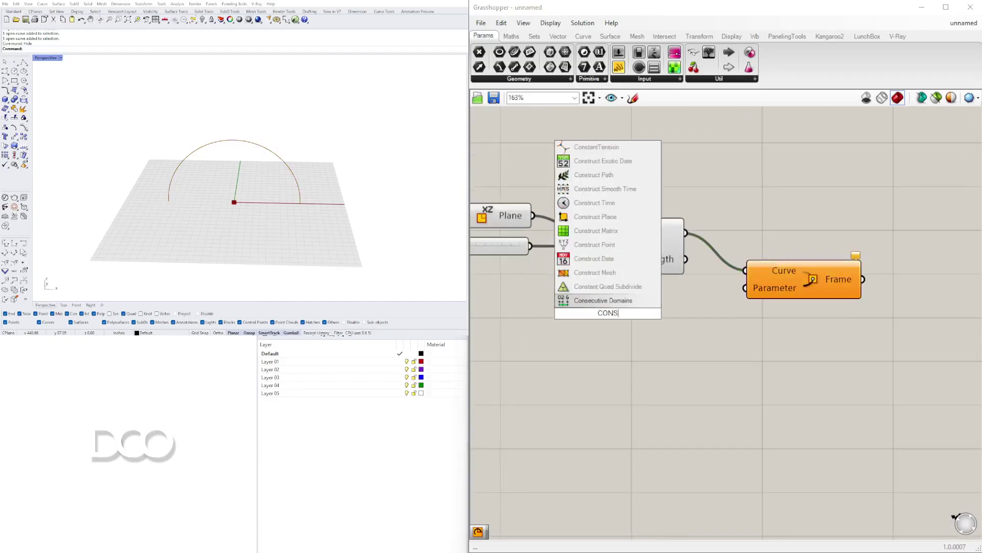
pyautogui.press('Return')
pyautogui.moveTo(610, 310); pyautogui.dragTo(630, 310)
pyautogui.moveTo(632, 327); pyautogui.dragTo(735, 328, button='right')
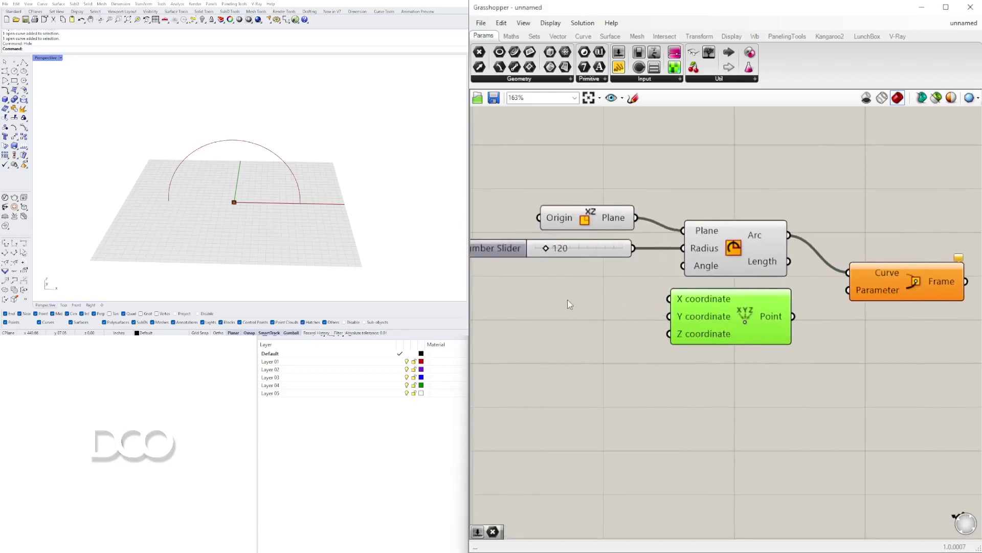
# Create a number slider set to 0 and connect it to Construct Point's X coordinate.
pyautogui.doubleClick(530, 305)
pyautogui.write('0')
pyautogui.press('Return')
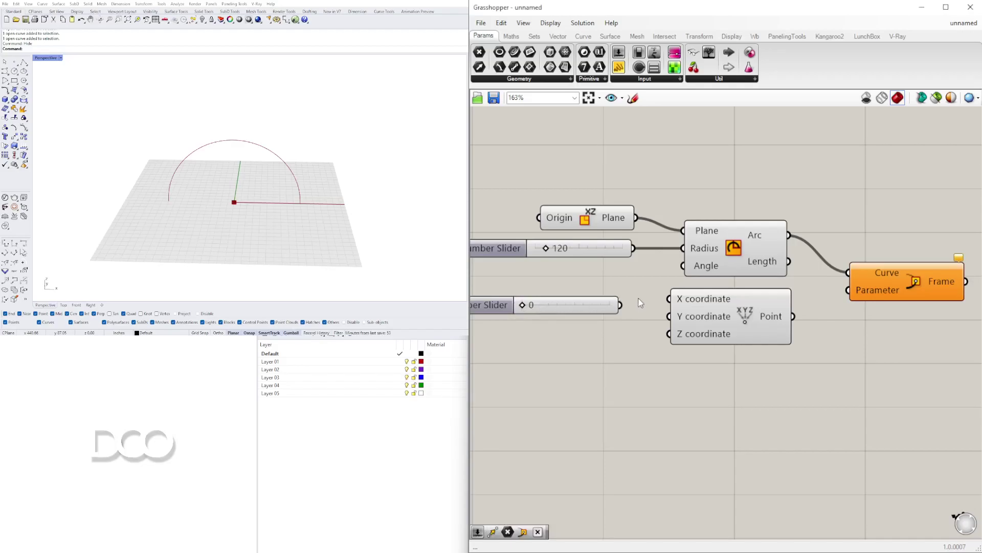
pyautogui.moveTo(594, 311); pyautogui.dragTo(627, 306)
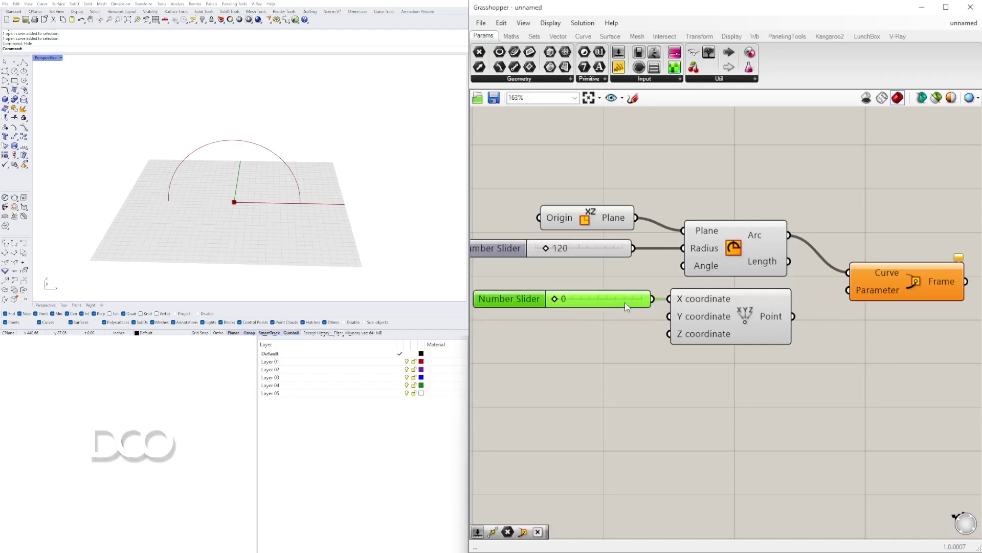
# Connect the constructed point to Perp Frame's Parameter input and set the X coordinate slider to 56.
pyautogui.moveTo(783, 322); pyautogui.dragTo(677, 324, button='right')
pyautogui.moveTo(687, 318); pyautogui.dragTo(742, 292)
pyautogui.moveTo(781, 335); pyautogui.dragTo(712, 305, button='right')
pyautogui.click(711, 304)
pyautogui.moveTo(651, 382); pyautogui.dragTo(879, 361, button='right')
pyautogui.scroll(5, 705, 328)
pyautogui.moveTo(704, 327); pyautogui.dragTo(823, 313)
pyautogui.scroll(-3, 824, 313)
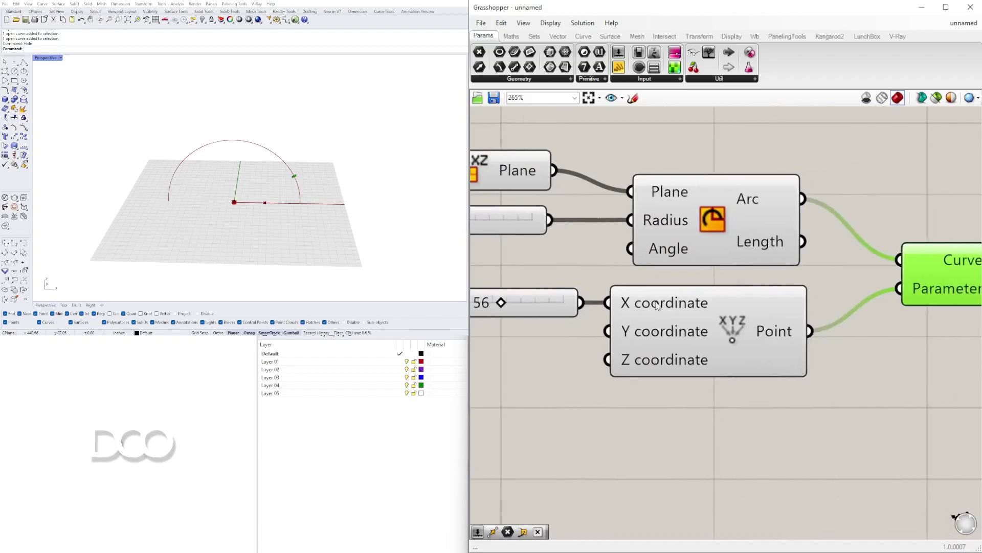
# Turn off the viewport preview of the Construct Point component.
pyautogui.click(737, 329)
pyautogui.rightClick(731, 334)
pyautogui.click(762, 348)
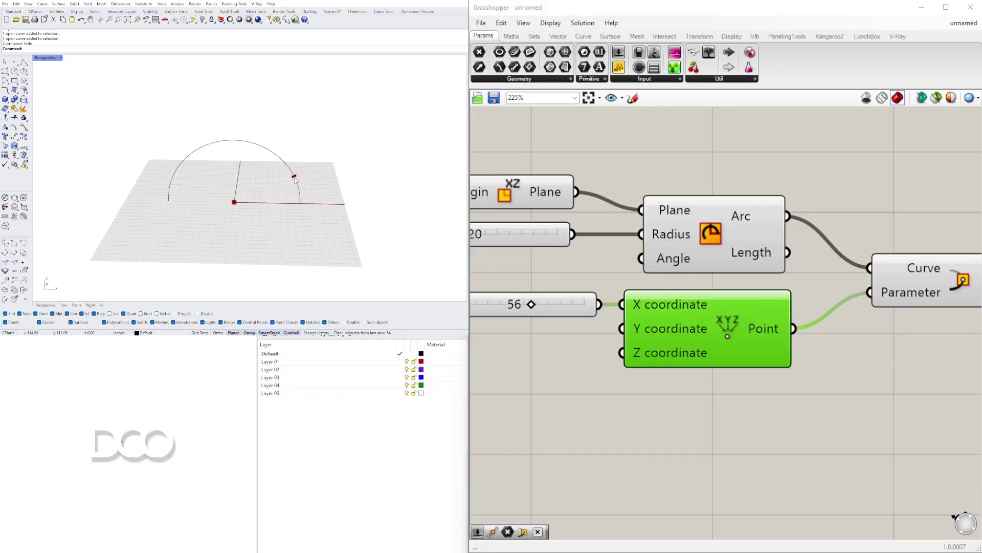
# Test the X coordinate slider at 100, raise its maximum to 500, and bring its value down to 0.
pyautogui.scroll(3, 706, 309)
pyautogui.moveTo(706, 309); pyautogui.dragTo(870, 314)
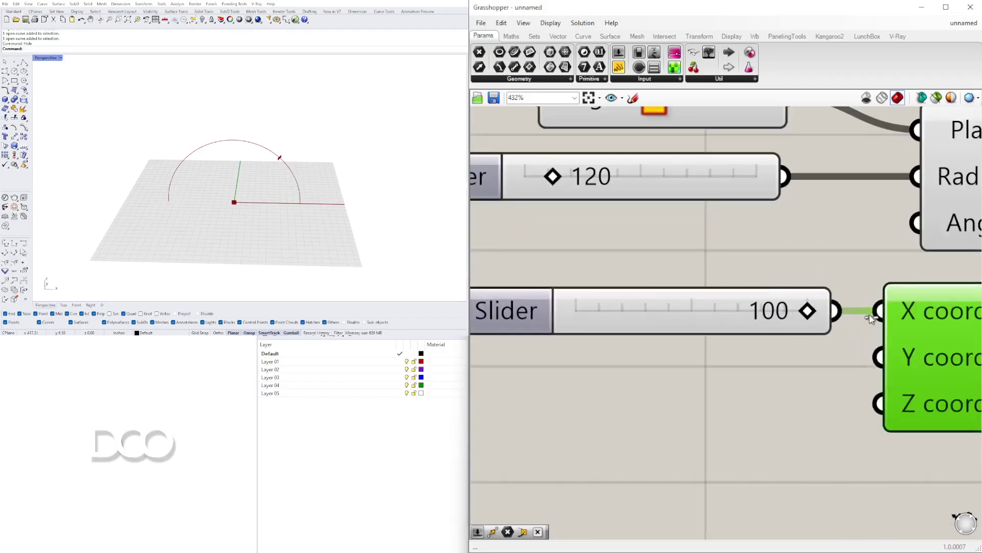
pyautogui.scroll(-2, 603, 317)
pyautogui.doubleClick(607, 315)
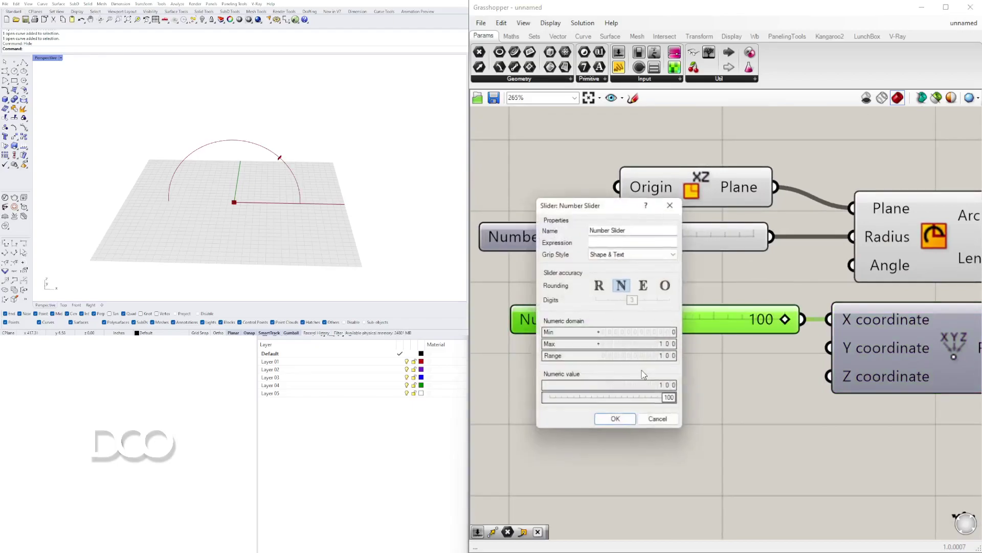
pyautogui.doubleClick(640, 345)
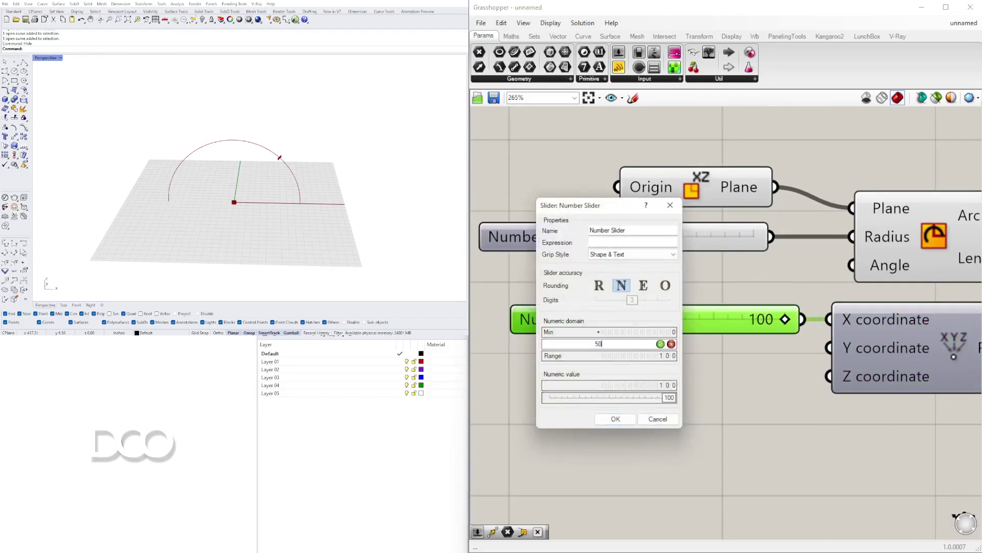
pyautogui.write('500')
pyautogui.click(616, 418)
pyautogui.moveTo(675, 319); pyautogui.dragTo(643, 319)
pyautogui.scroll(-4, 643, 319)
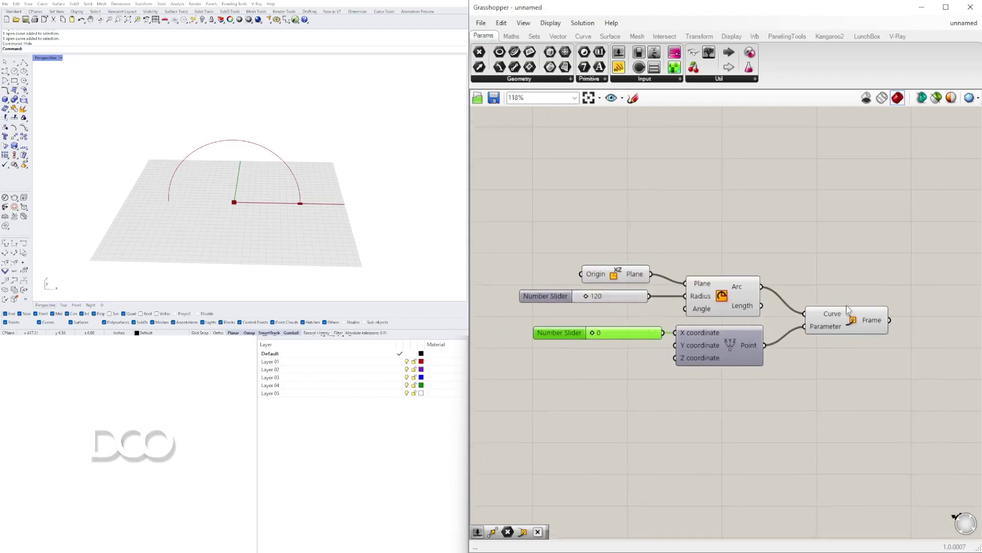
# Move the Perp Frame component slightly lower on the canvas and inspect its plane at the arc's base.
pyautogui.scroll(2, 843, 318)
pyautogui.moveTo(844, 319); pyautogui.dragTo(839, 348)
pyautogui.scroll(13, 296, 210)
pyautogui.scroll(-7, 324, 176)
pyautogui.scroll(7, 325, 175)
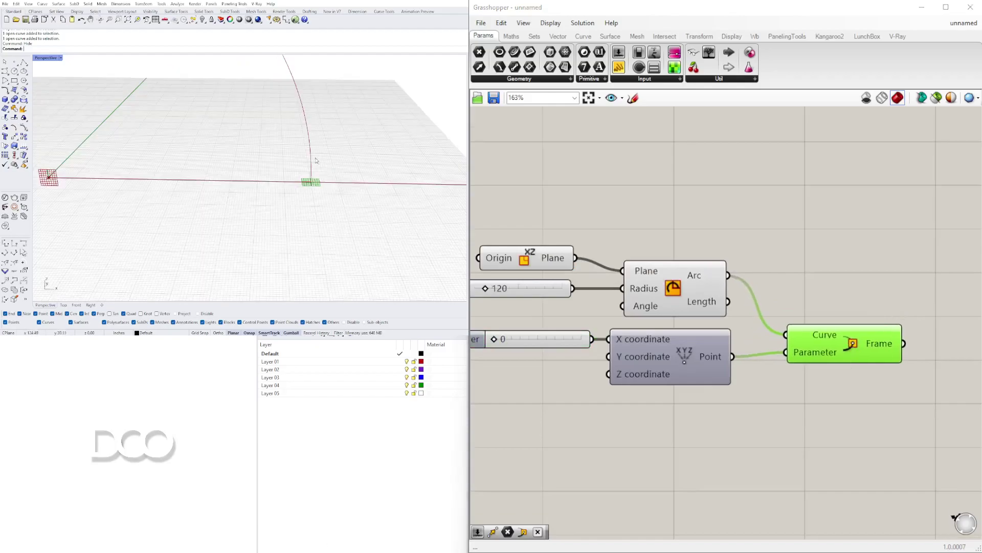
pyautogui.scroll(-4, 481, 350)
pyautogui.scroll(3, 731, 344)
pyautogui.moveTo(622, 350); pyautogui.dragTo(647, 354)
pyautogui.click(792, 364)
# Add a Polygon component and connect the Perp Frame output to its Plane input.
pyautogui.doubleClick(790, 359)
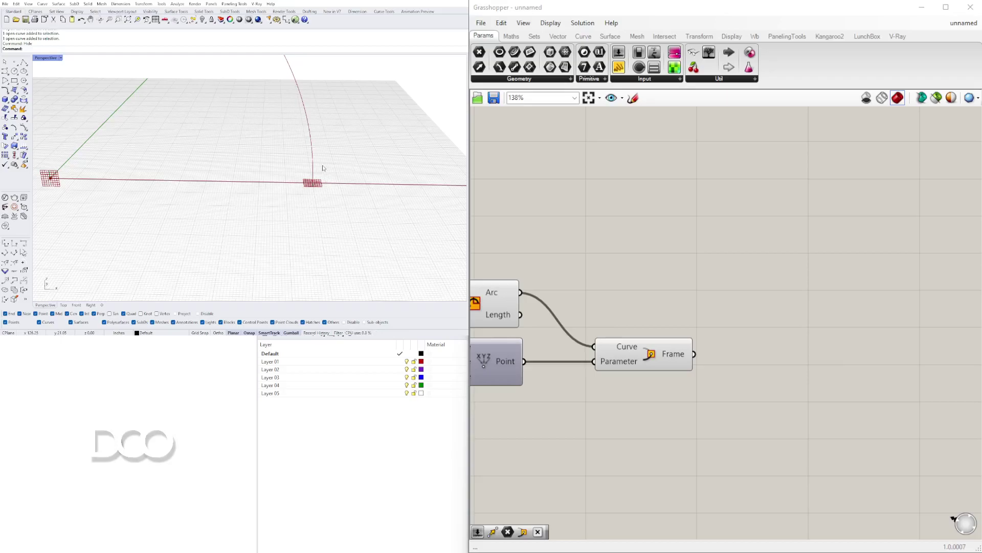
pyautogui.doubleClick(795, 364)
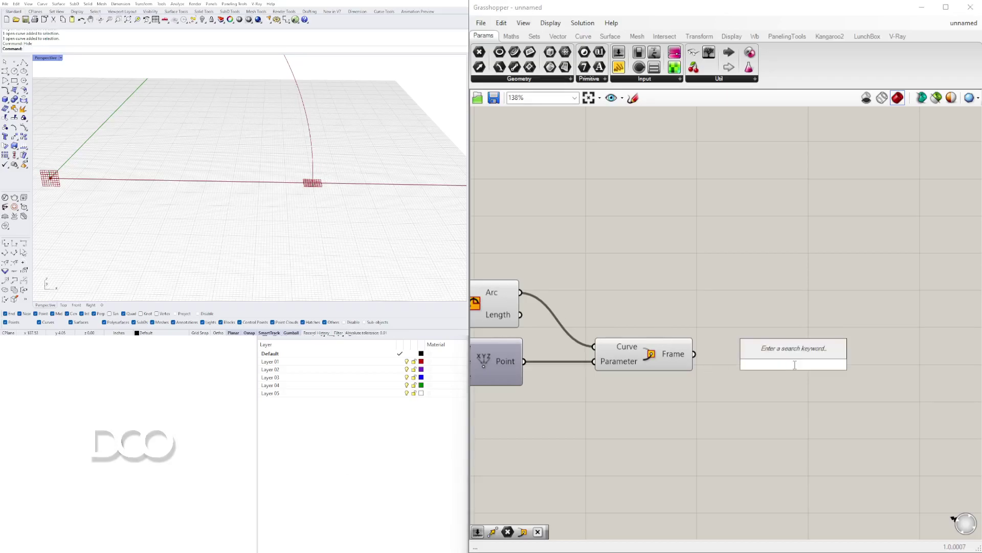
pyautogui.write('POLY')
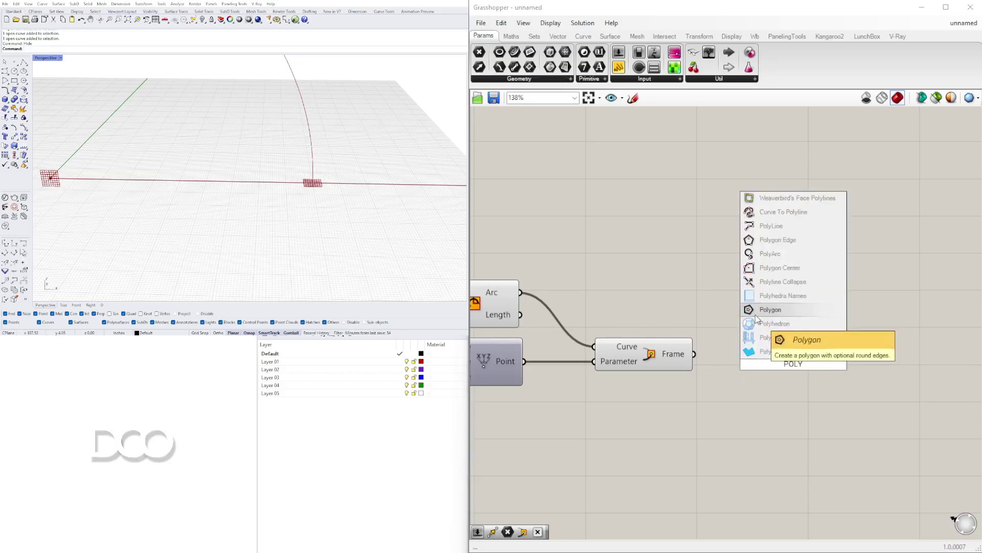
pyautogui.click(770, 309)
pyautogui.moveTo(788, 364); pyautogui.dragTo(876, 294)
pyautogui.click(640, 349)
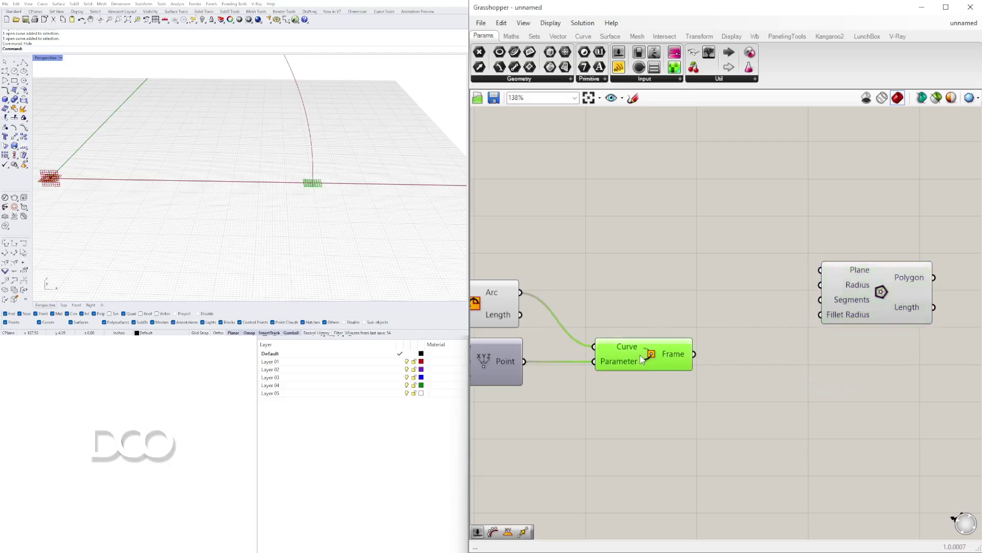
pyautogui.moveTo(842, 312); pyautogui.dragTo(811, 311, button='right')
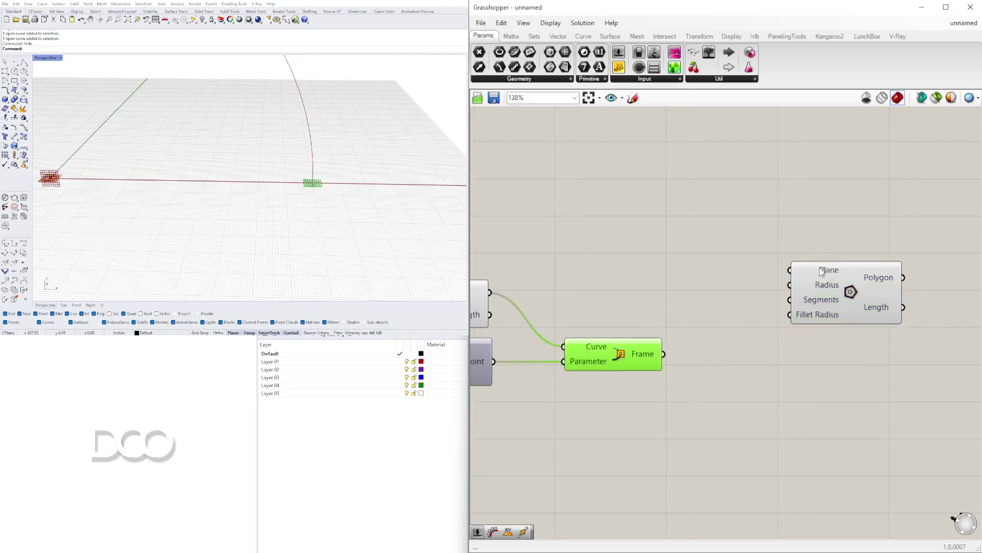
pyautogui.moveTo(680, 342); pyautogui.dragTo(769, 418)
# Create an integer number slider with value 3 and a range of 3 to 8 beside the Polygon component.
pyautogui.moveTo(618, 415); pyautogui.dragTo(644, 379, button='right')
pyautogui.doubleClick(610, 379)
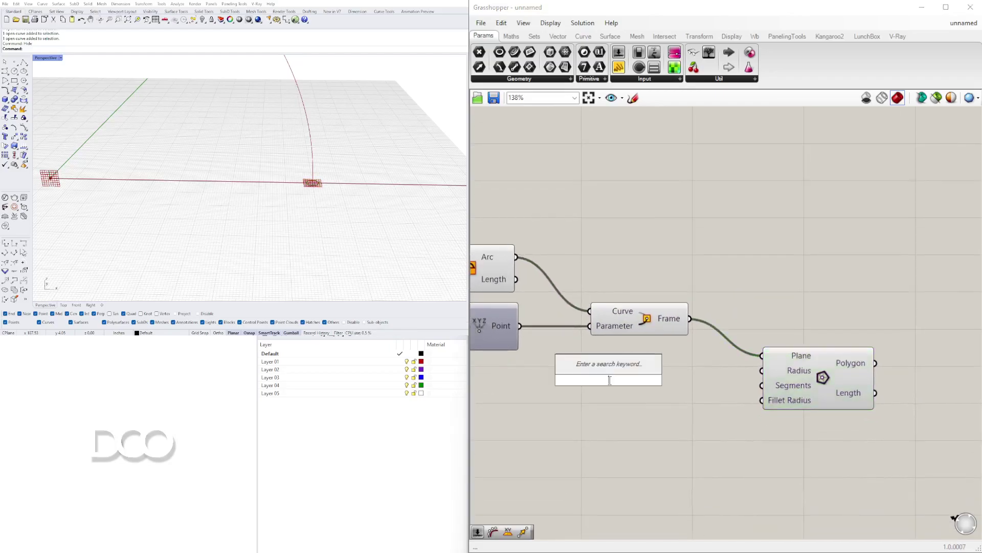
pyautogui.write('3')
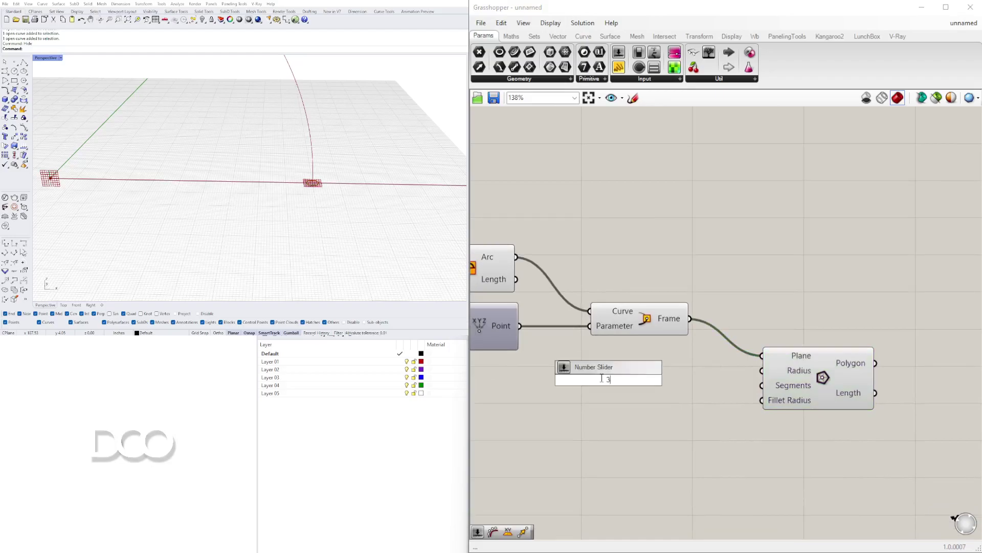
pyautogui.write('<8')
pyautogui.press('Return')
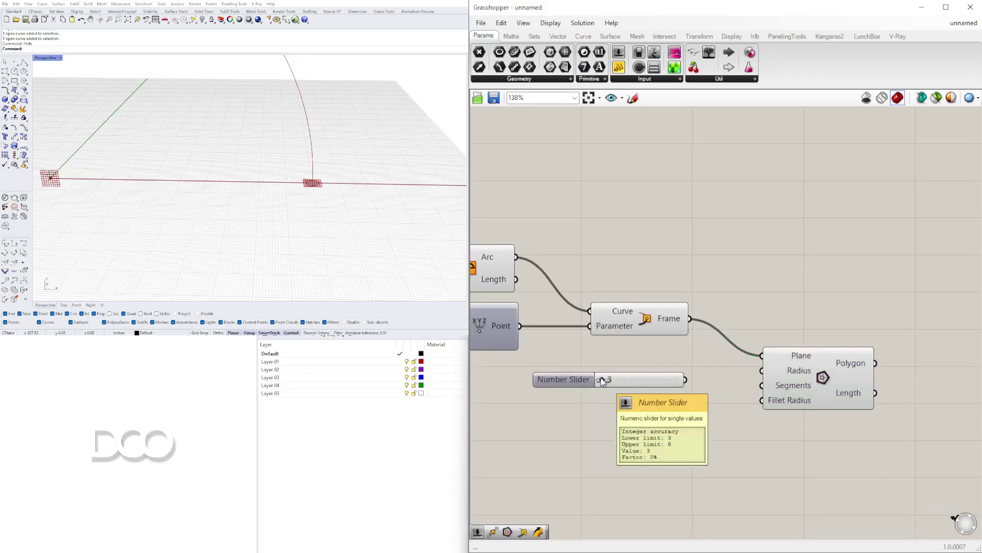
# Connect the 3–8 slider to the Polygon's Segments input, return it to 3, and move the Polygon level with Perp Frame.
pyautogui.moveTo(647, 379); pyautogui.dragTo(762, 386)
pyautogui.moveTo(563, 379); pyautogui.dragTo(566, 391)
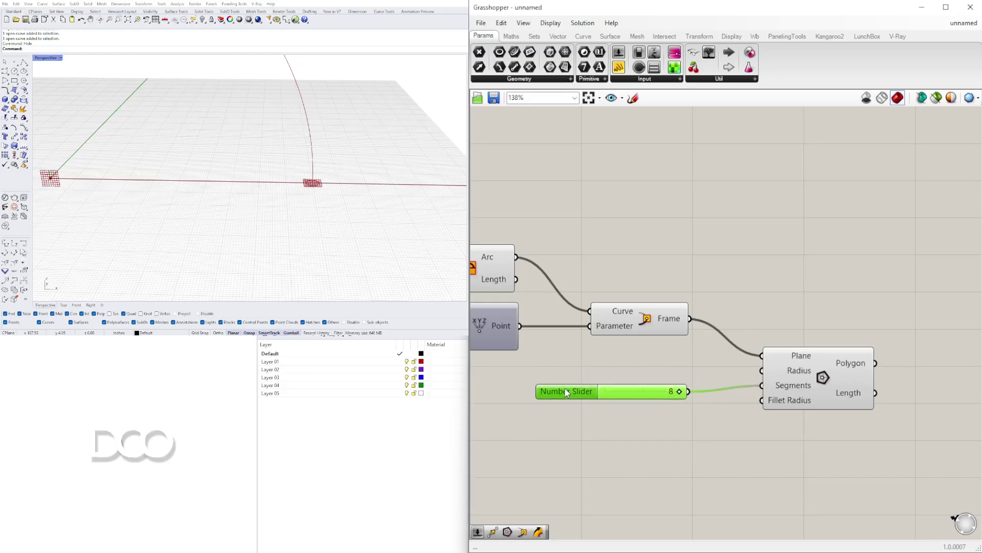
pyautogui.moveTo(679, 393); pyautogui.dragTo(596, 388)
pyautogui.moveTo(816, 380); pyautogui.dragTo(828, 343)
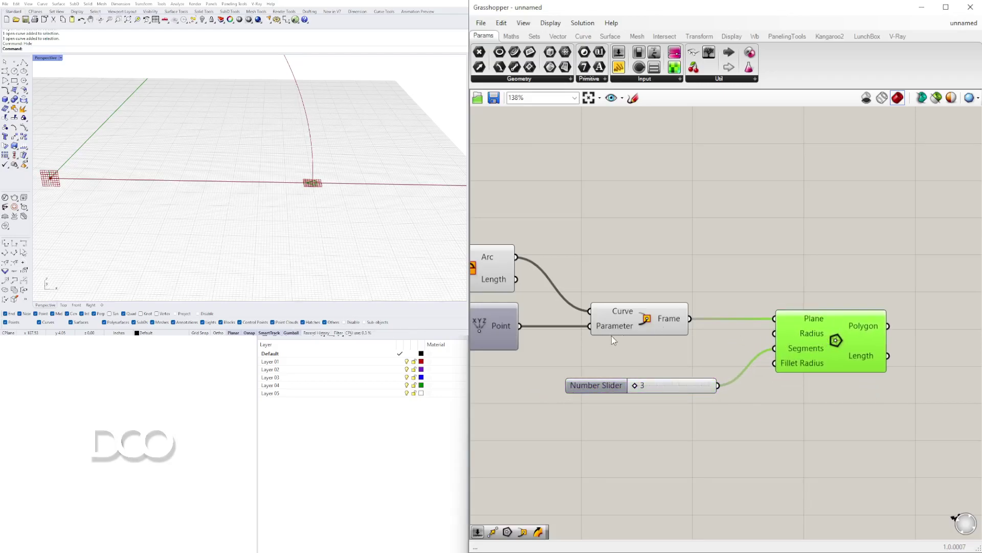
pyautogui.scroll(-6, 348, 195)
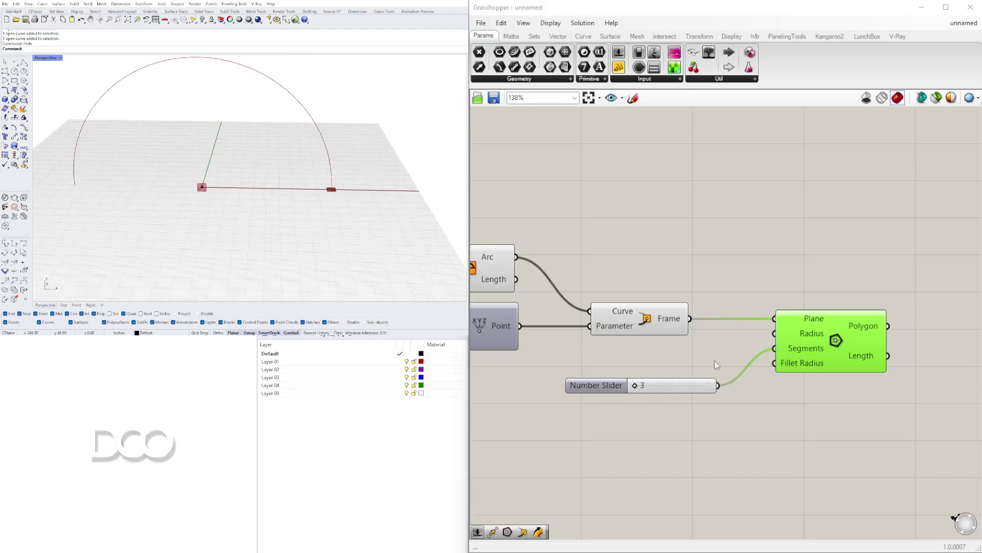
# Create a number slider with value 15 and connect it to the Polygon's Radius input.
pyautogui.moveTo(618, 384); pyautogui.dragTo(615, 404)
pyautogui.doubleClick(601, 361)
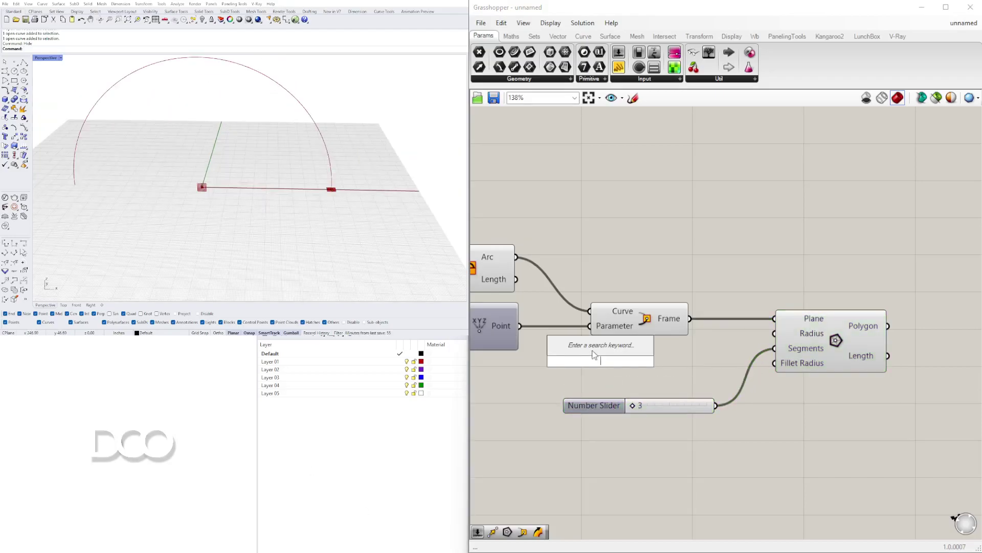
pyautogui.write('15')
pyautogui.press('Return')
pyautogui.moveTo(677, 361); pyautogui.dragTo(775, 333)
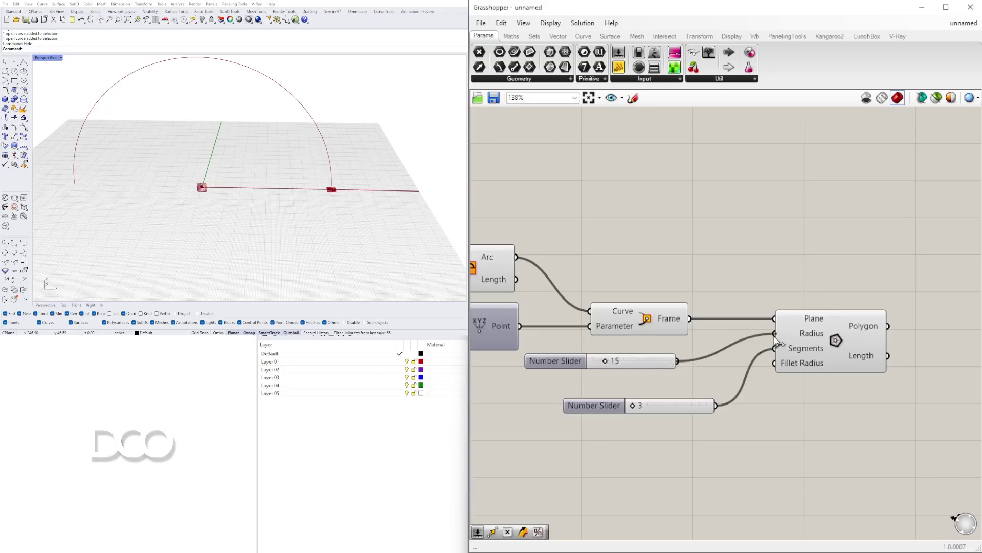
# Stack the two Polygon sliders closely below Perp Frame and set the radius slider to 20.
pyautogui.moveTo(654, 367); pyautogui.dragTo(685, 377)
pyautogui.moveTo(604, 412)
pyautogui.mouseDown()
pyautogui.moveTo(598, 396)
pyautogui.moveTo(602, 403)
pyautogui.mouseUp()
pyautogui.click(760, 397)
pyautogui.scroll(5, 640, 378)
pyautogui.moveTo(648, 379); pyautogui.dragTo(659, 379)
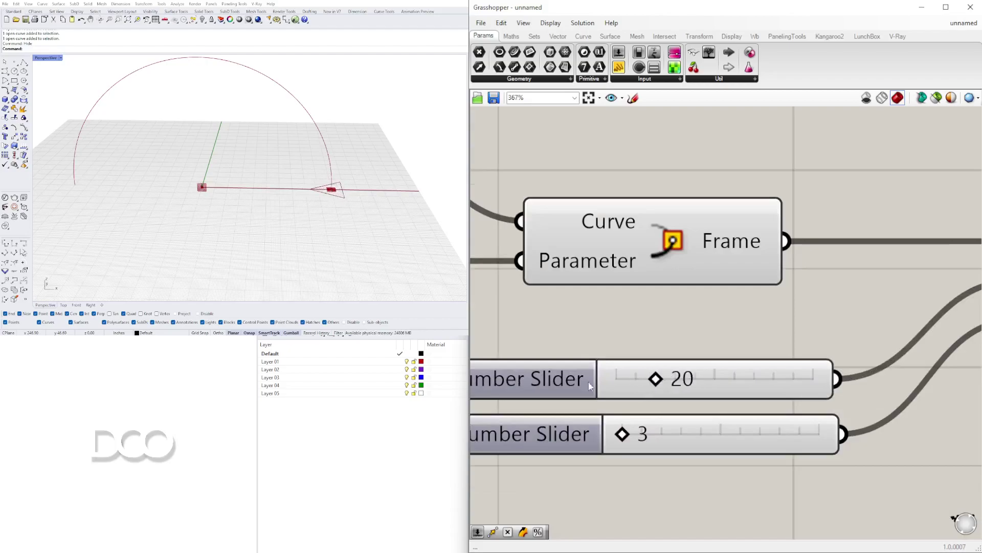
# Examine the triangular polygon at the arc's base from several angles, highlighting it through its component.
pyautogui.scroll(-8, 324, 190)
pyautogui.moveTo(340, 166); pyautogui.dragTo(249, 164, button='right')
pyautogui.scroll(5, 268, 222)
pyautogui.moveTo(268, 222); pyautogui.dragTo(318, 235, button='right')
pyautogui.scroll(-4, 512, 348)
pyautogui.moveTo(647, 361); pyautogui.dragTo(598, 362, button='right')
pyautogui.click(790, 332)
pyautogui.moveTo(374, 215); pyautogui.dragTo(386, 157, button='right')
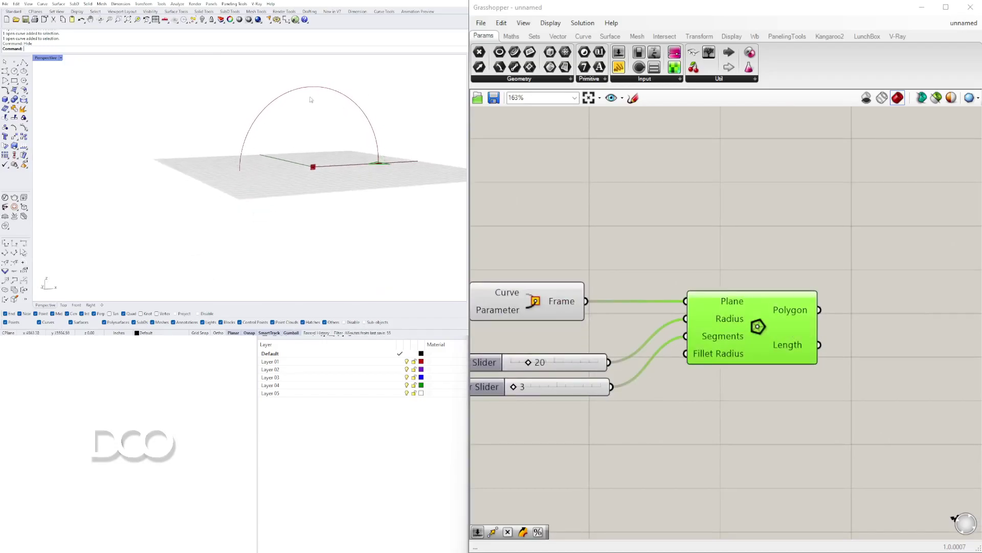
pyautogui.scroll(-3, 841, 239)
# Add a Sweep1 component and place it above and to the right of the Polygon component.
pyautogui.moveTo(722, 249); pyautogui.dragTo(651, 328, button='right')
pyautogui.scroll(3, 800, 305)
pyautogui.click(527, 282)
pyautogui.scroll(-3, 563, 271)
pyautogui.doubleClick(677, 301)
pyautogui.write('sweep')
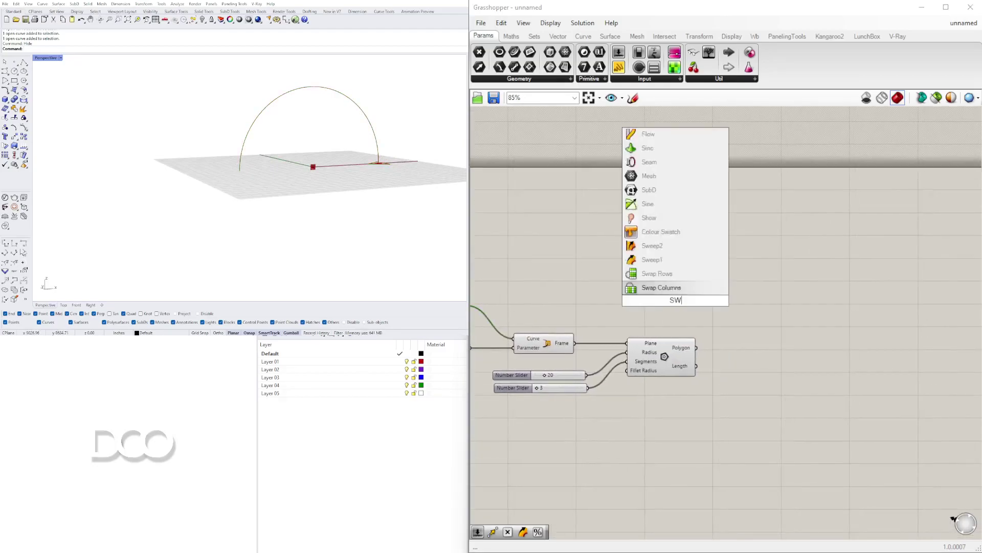
pyautogui.press('Return')
pyautogui.moveTo(674, 299); pyautogui.dragTo(796, 290)
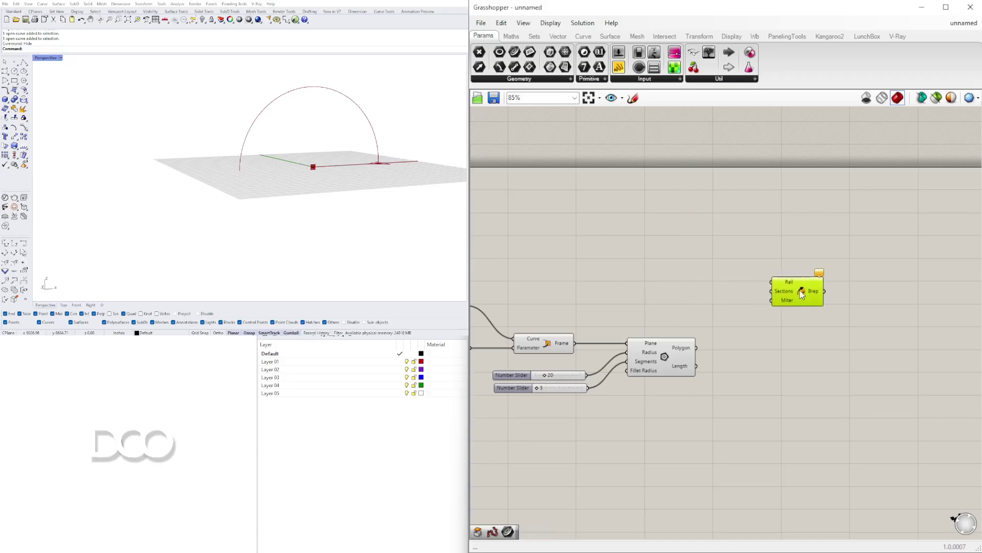
pyautogui.click(844, 352)
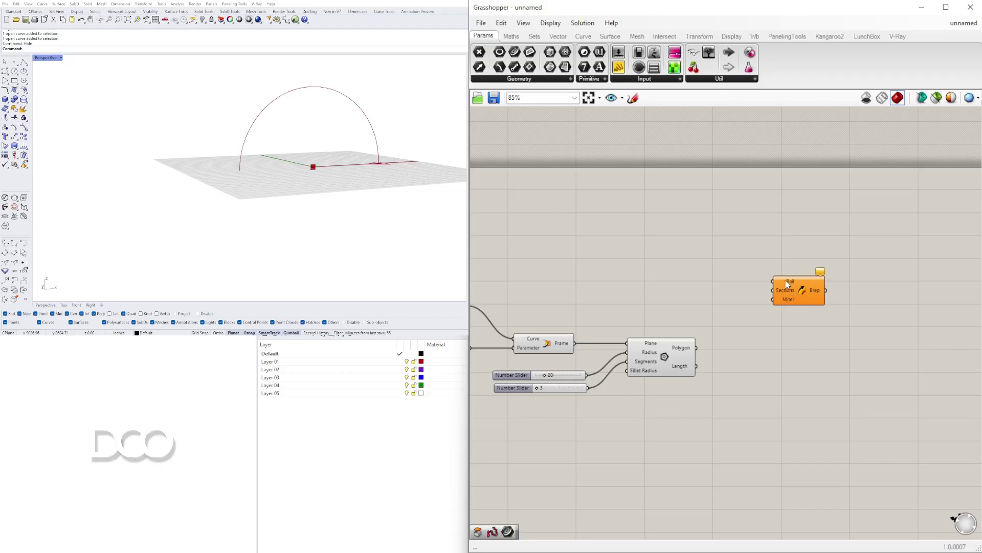
pyautogui.moveTo(802, 294); pyautogui.dragTo(792, 294)
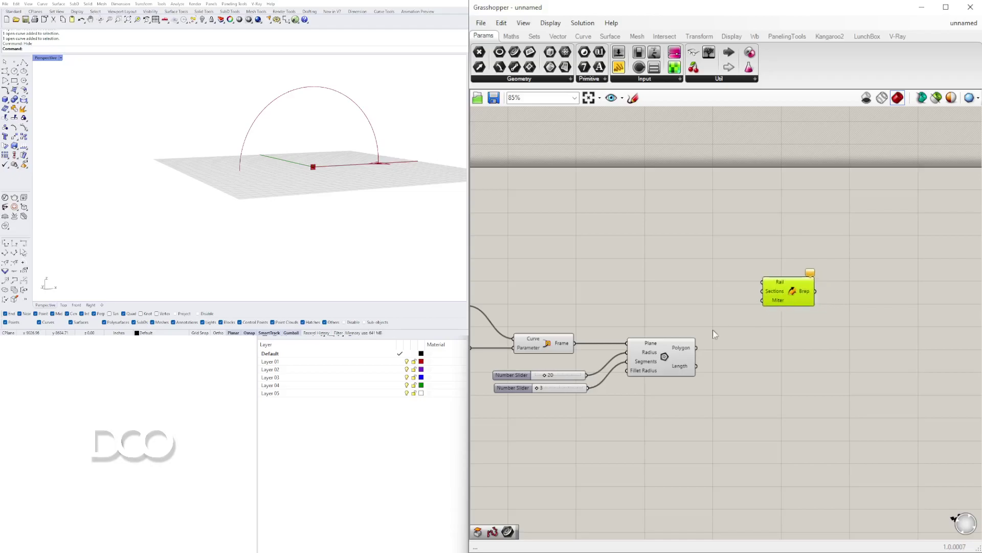
# Connect the Polygon output to the Sweep1 Sections input and bring Sweep1 closer to the Polygon component.
pyautogui.scroll(-2, 738, 307)
pyautogui.scroll(2, 687, 334)
pyautogui.click(686, 343)
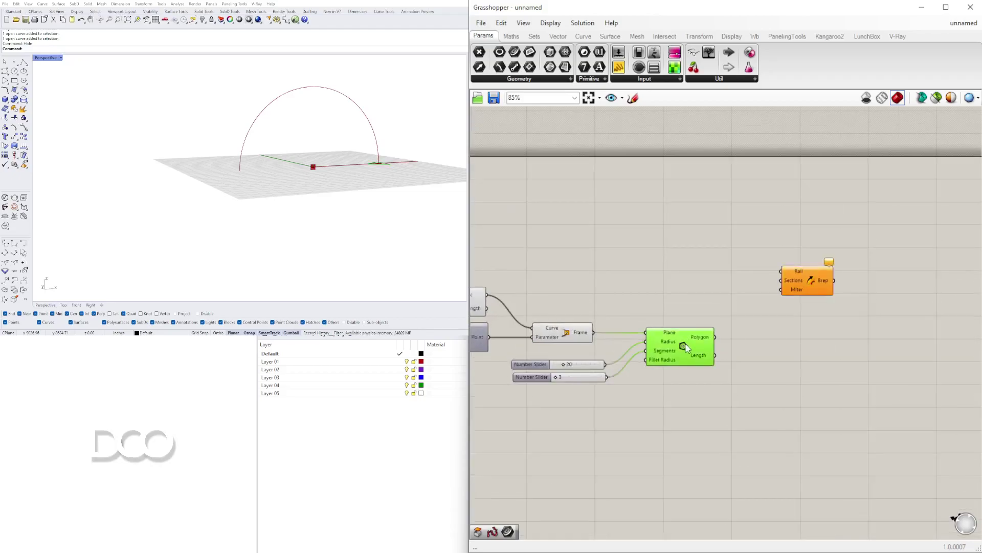
pyautogui.moveTo(716, 341); pyautogui.dragTo(791, 314)
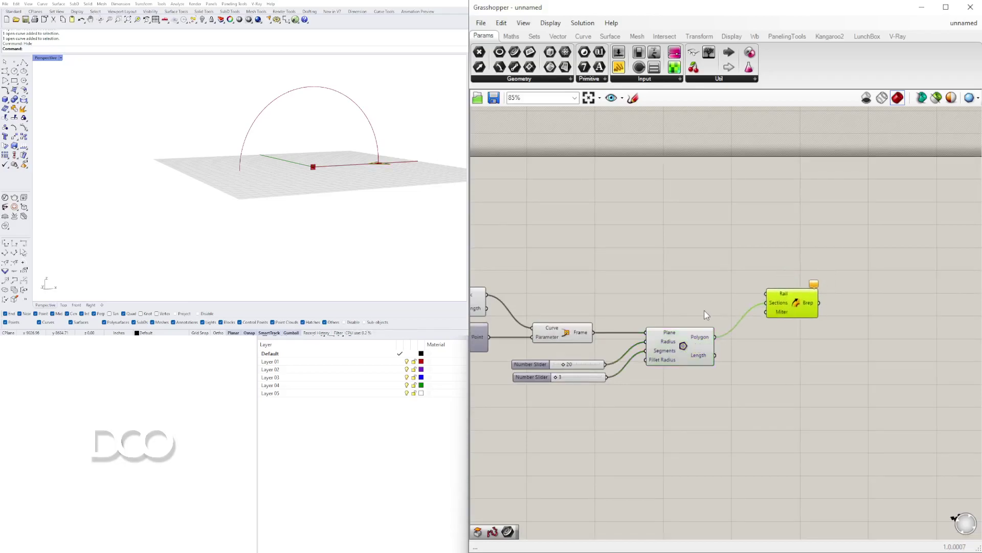
# Connect the Arc output to the Sweep1 Rail input and position Sweep1 level with the Arc component.
pyautogui.moveTo(585, 337); pyautogui.dragTo(639, 341, button='right')
pyautogui.click(619, 337)
pyautogui.moveTo(546, 303); pyautogui.dragTo(631, 307, button='right')
pyautogui.click(599, 300)
pyautogui.moveTo(627, 303); pyautogui.dragTo(905, 299)
pyautogui.moveTo(627, 302); pyautogui.dragTo(925, 307)
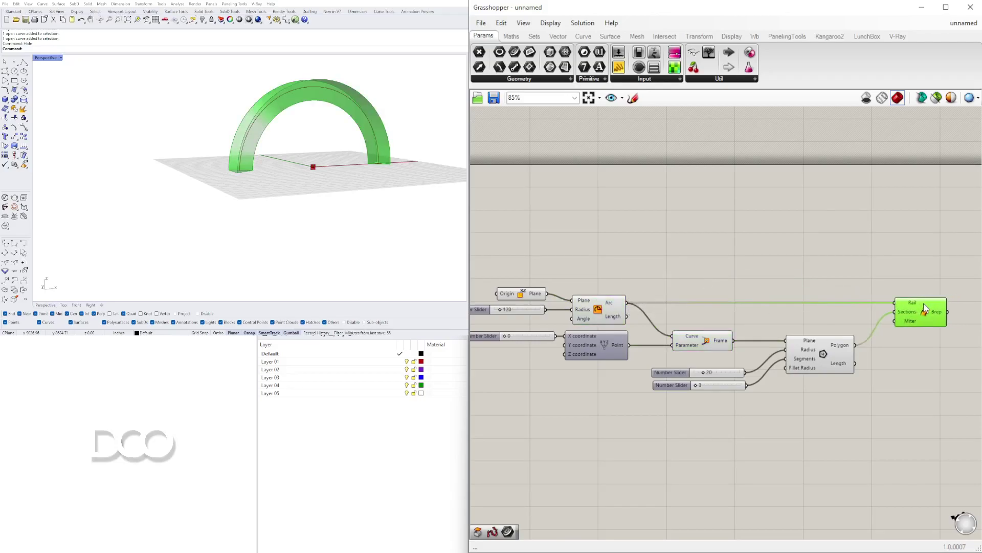
# Set the polygon radius to 8 and its segments to 6, and check the swept arch.
pyautogui.moveTo(287, 163); pyautogui.dragTo(246, 175, button='right')
pyautogui.scroll(8, 701, 378)
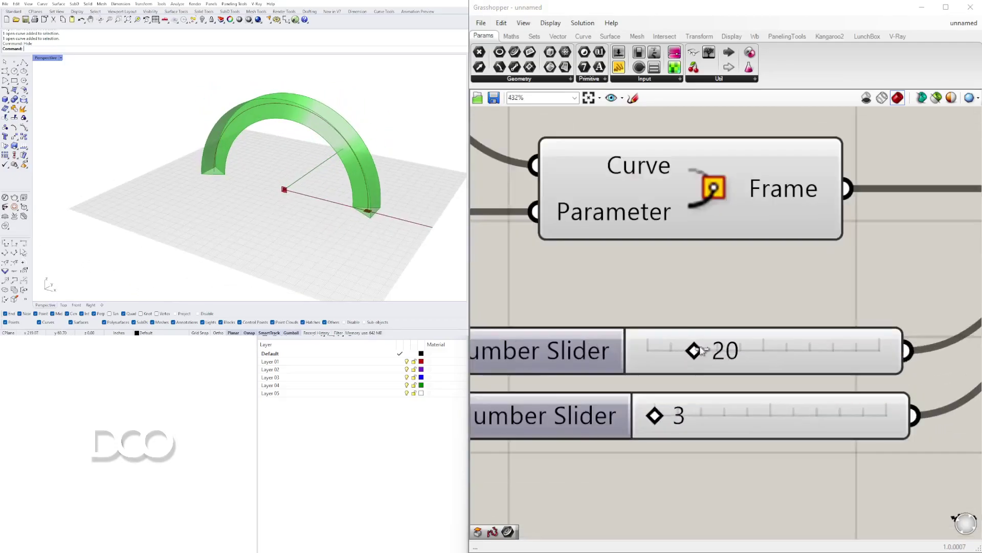
pyautogui.moveTo(687, 347); pyautogui.dragTo(666, 347)
pyautogui.scroll(1, 666, 347)
pyautogui.moveTo(655, 433); pyautogui.dragTo(822, 437)
pyautogui.scroll(5, 358, 216)
pyautogui.moveTo(358, 216); pyautogui.dragTo(412, 210, button='right')
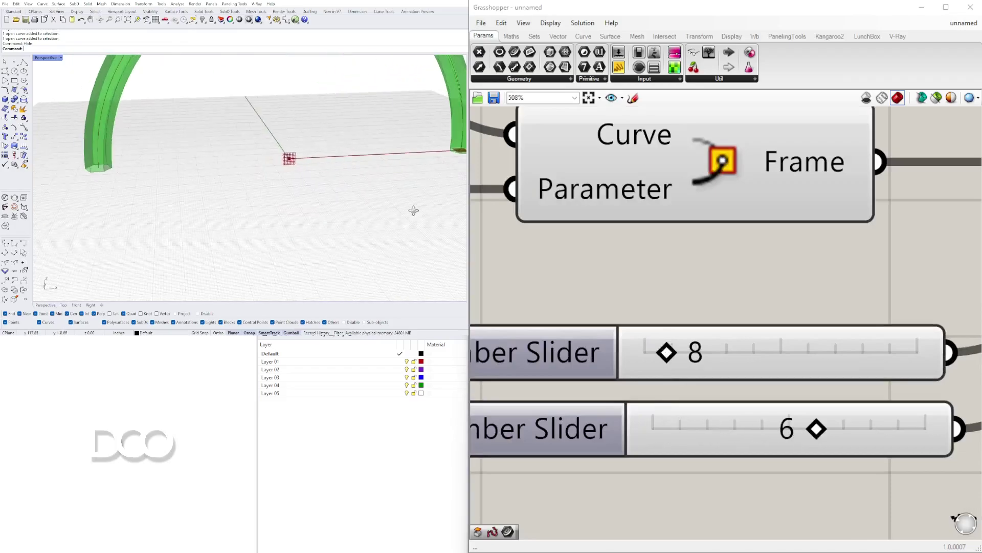
pyautogui.scroll(-8, 387, 189)
pyautogui.scroll(5, 388, 164)
pyautogui.moveTo(388, 163); pyautogui.dragTo(390, 169, button='right')
pyautogui.scroll(-11, 745, 280)
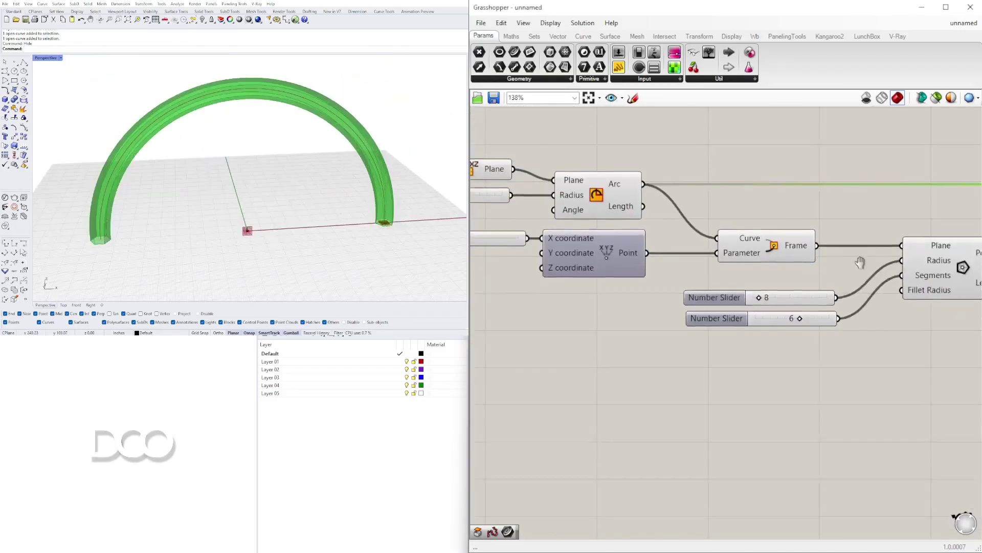
# Move the Perp Frame component away from the Arc, closer to the Polygon component.
pyautogui.scroll(3, 701, 251)
pyautogui.moveTo(716, 204); pyautogui.dragTo(601, 283)
pyautogui.moveTo(701, 264)
pyautogui.mouseDown()
pyautogui.moveTo(660, 256)
pyautogui.moveTo(705, 264)
pyautogui.mouseUp()
pyautogui.scroll(-2, 856, 238)
pyautogui.moveTo(856, 239); pyautogui.dragTo(717, 236, button='right')
pyautogui.scroll(3, 716, 236)
pyautogui.moveTo(669, 316); pyautogui.dragTo(706, 314)
pyautogui.click(698, 275)
# Insert a relay on the Arc-to-Rail wire and route Perp Frame's Curve input through it.
pyautogui.moveTo(602, 269); pyautogui.dragTo(651, 269, button='right')
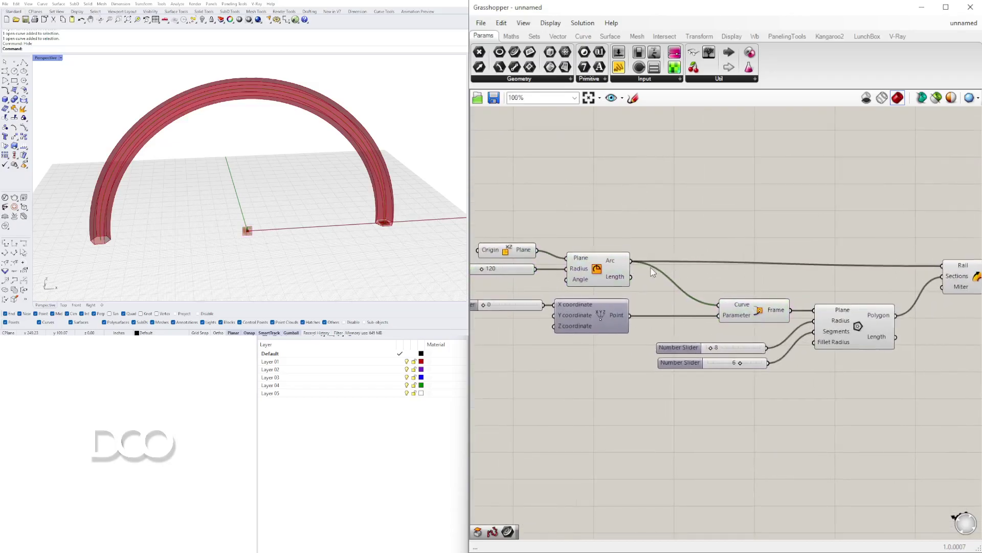
pyautogui.scroll(-2, 636, 269)
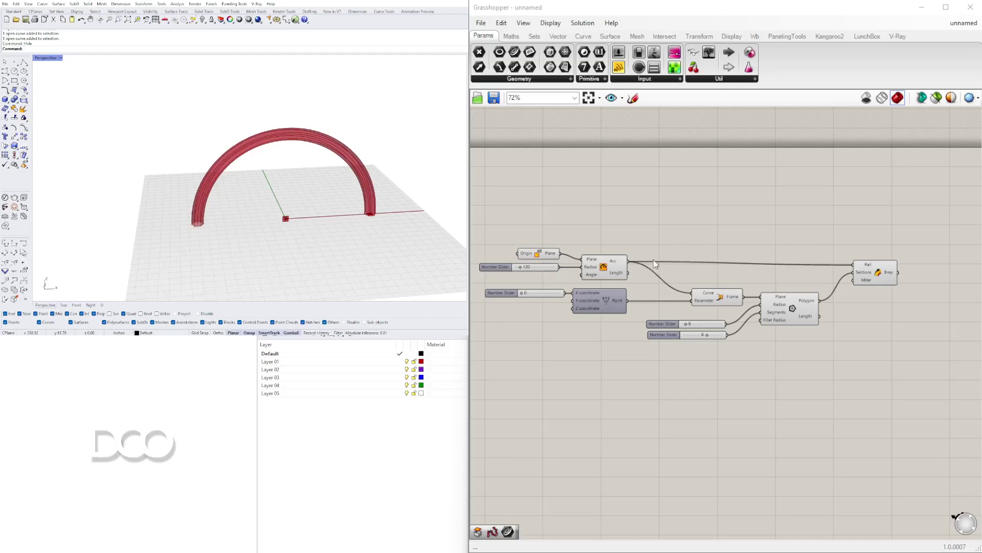
pyautogui.scroll(3, 655, 260)
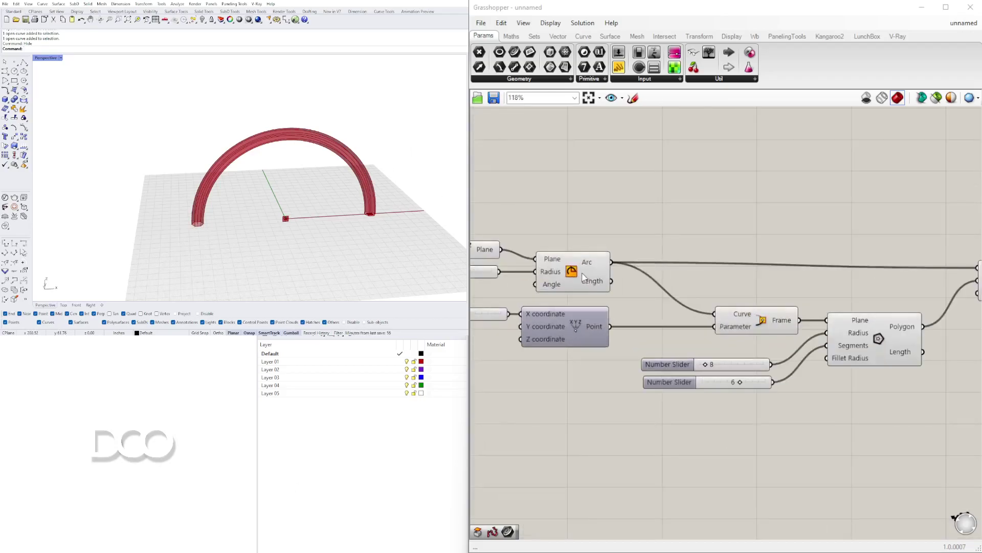
pyautogui.scroll(-1, 588, 267)
pyautogui.moveTo(669, 279); pyautogui.dragTo(599, 289, button='right')
pyautogui.scroll(1, 529, 276)
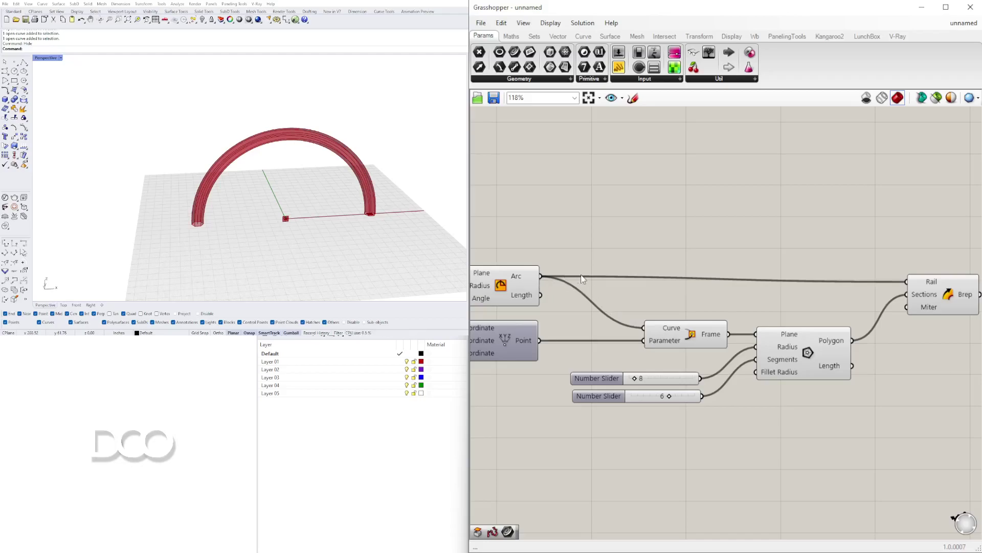
pyautogui.doubleClick(602, 278)
pyautogui.moveTo(614, 276); pyautogui.dragTo(640, 330)
pyautogui.moveTo(603, 281); pyautogui.dragTo(592, 281)
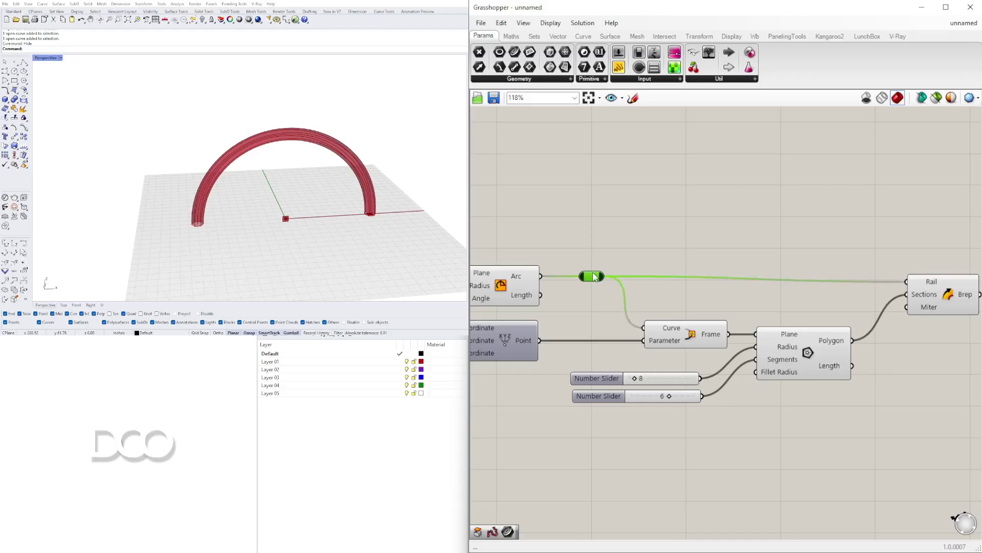
pyautogui.moveTo(936, 291); pyautogui.dragTo(940, 284)
# Unhide the hidden curve in Rhino with the Show command and identify it beside the arch.
pyautogui.moveTo(574, 297); pyautogui.dragTo(750, 282, button='right')
pyautogui.scroll(-2, 754, 299)
pyautogui.click(751, 280)
pyautogui.scroll(-8, 275, 139)
pyautogui.scroll(4, 274, 138)
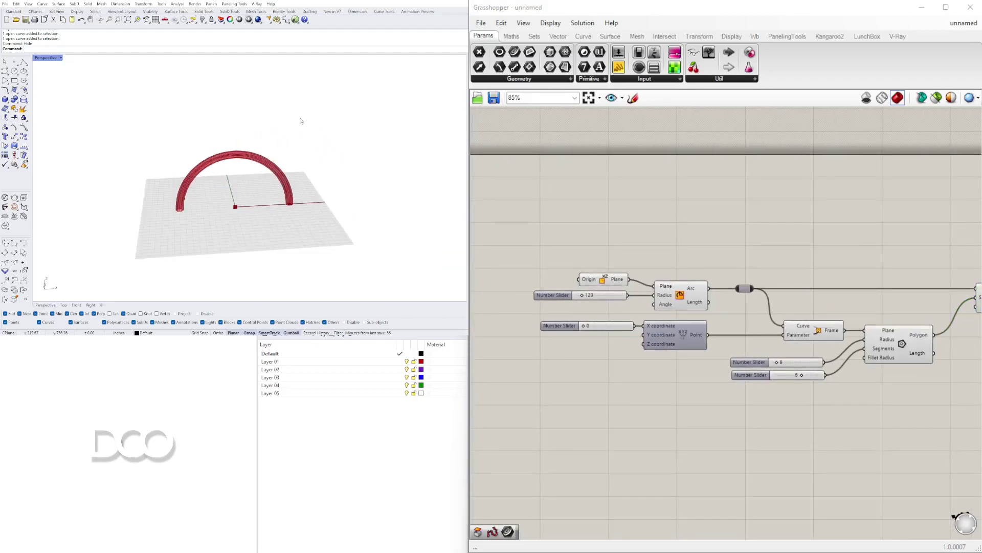
pyautogui.write('Show')
pyautogui.press('Return')
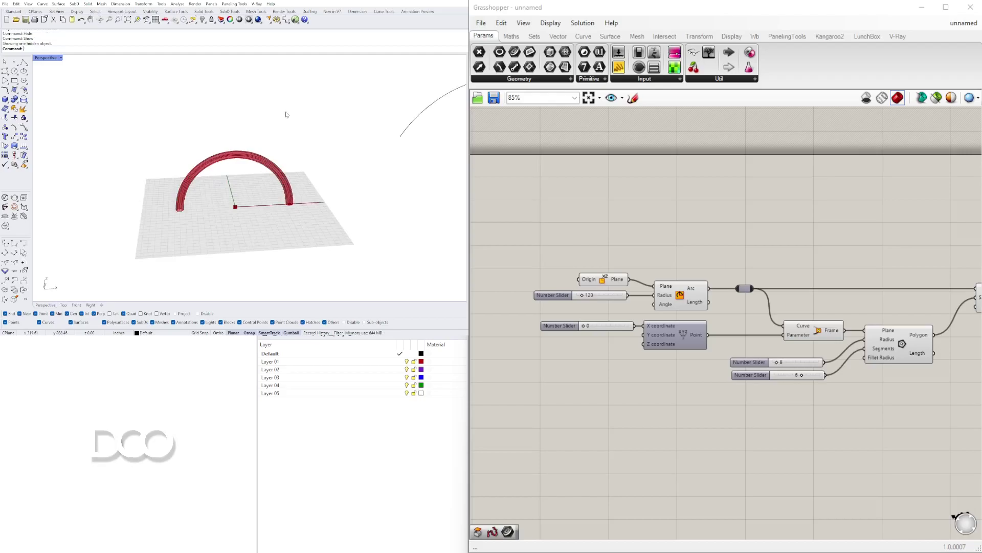
pyautogui.scroll(-4, 266, 156)
pyautogui.click(281, 131)
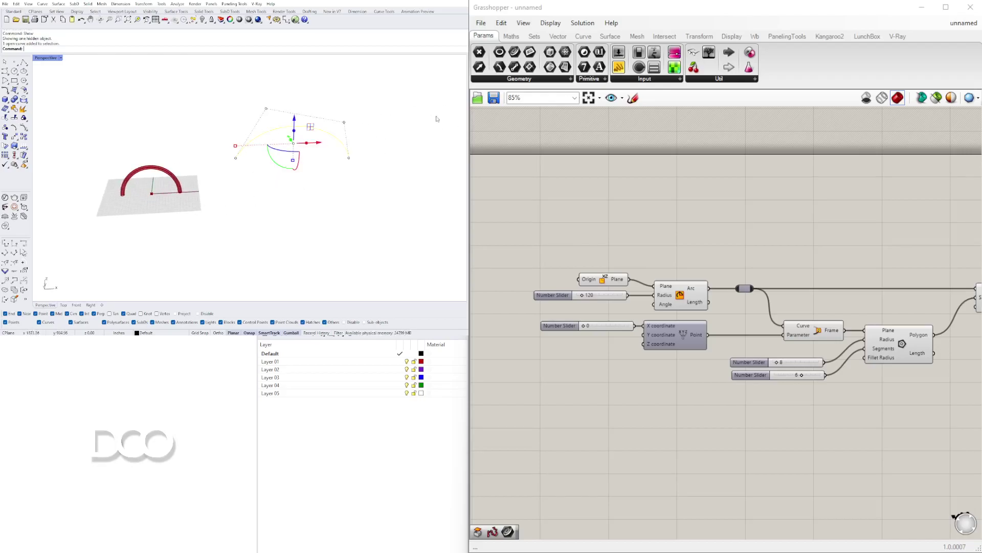
pyautogui.click(430, 203)
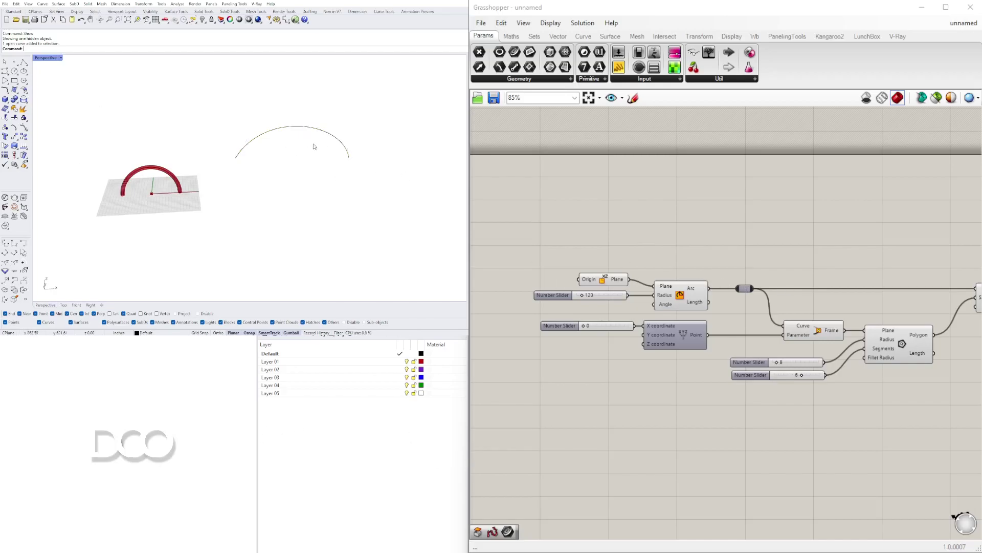
# Add a Curve parameter above the Arc component and set the unhidden Rhino curve as its single curve.
pyautogui.doubleClick(672, 239)
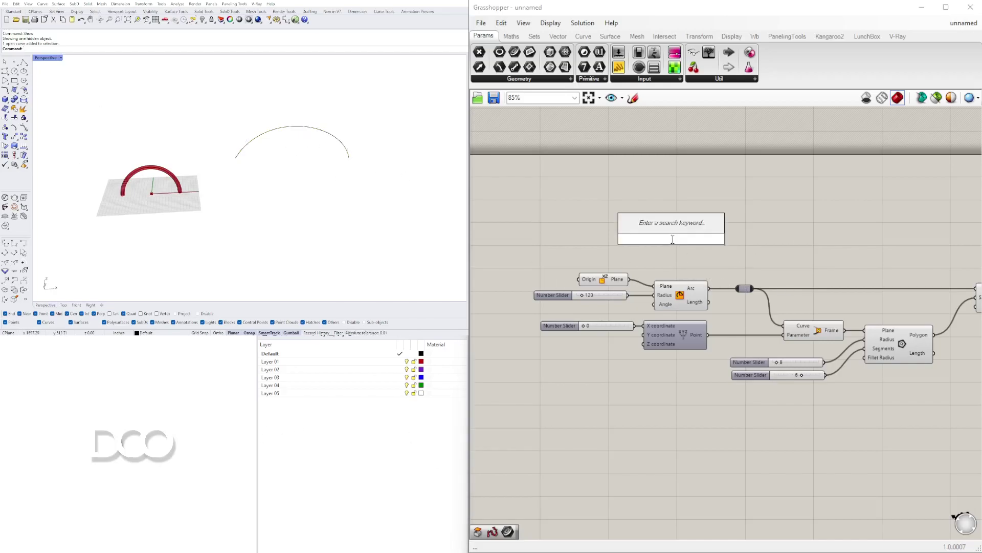
pyautogui.write('CU')
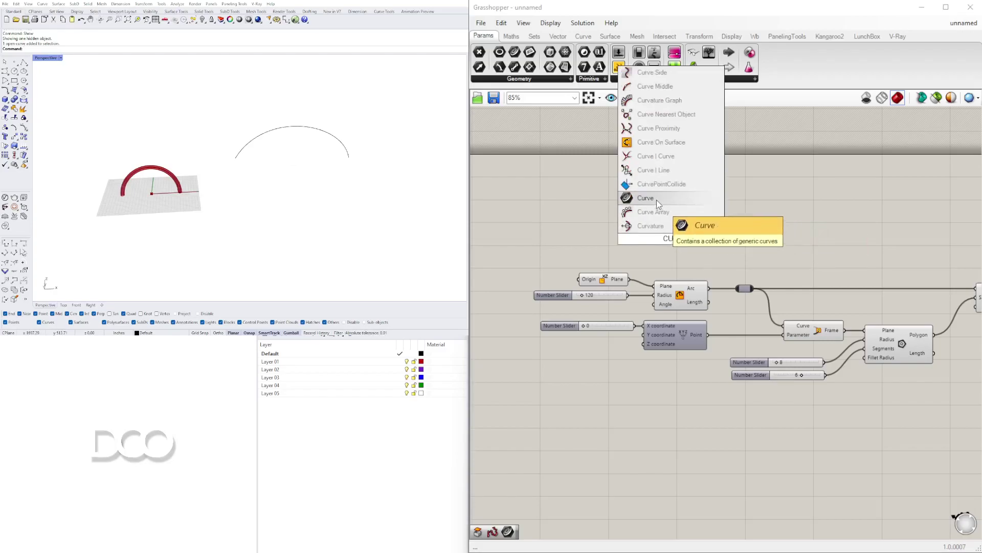
pyautogui.click(659, 202)
pyautogui.click(315, 132)
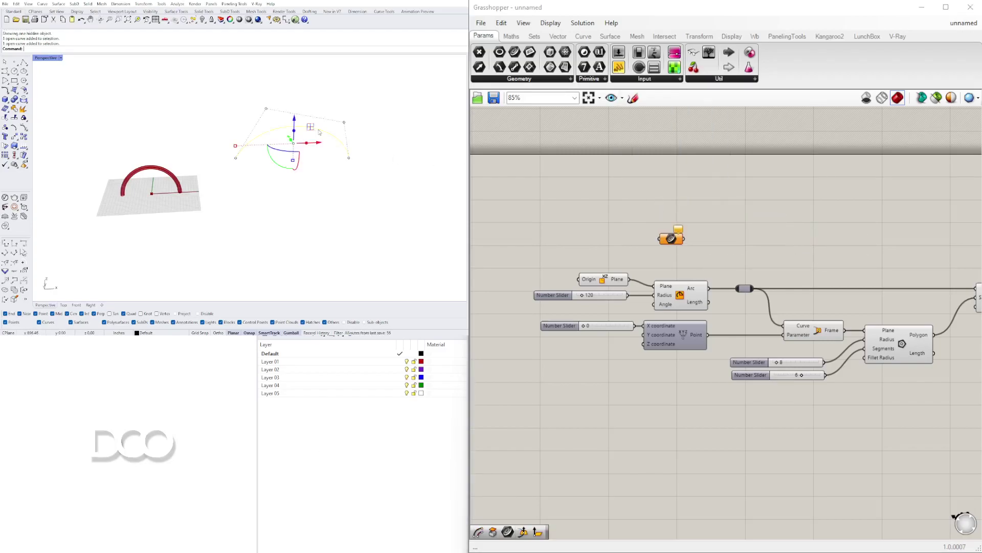
pyautogui.rightClick(670, 238)
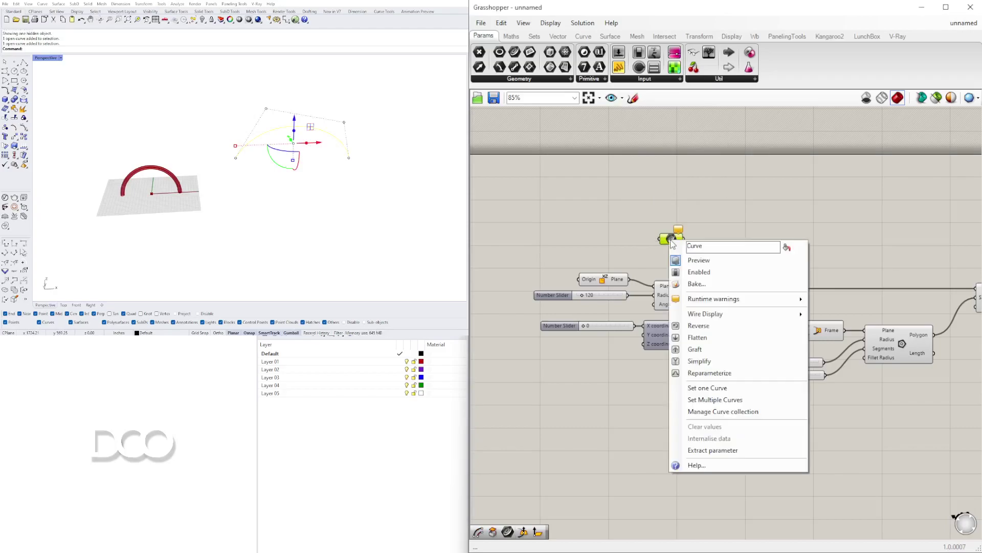
pyautogui.click(714, 388)
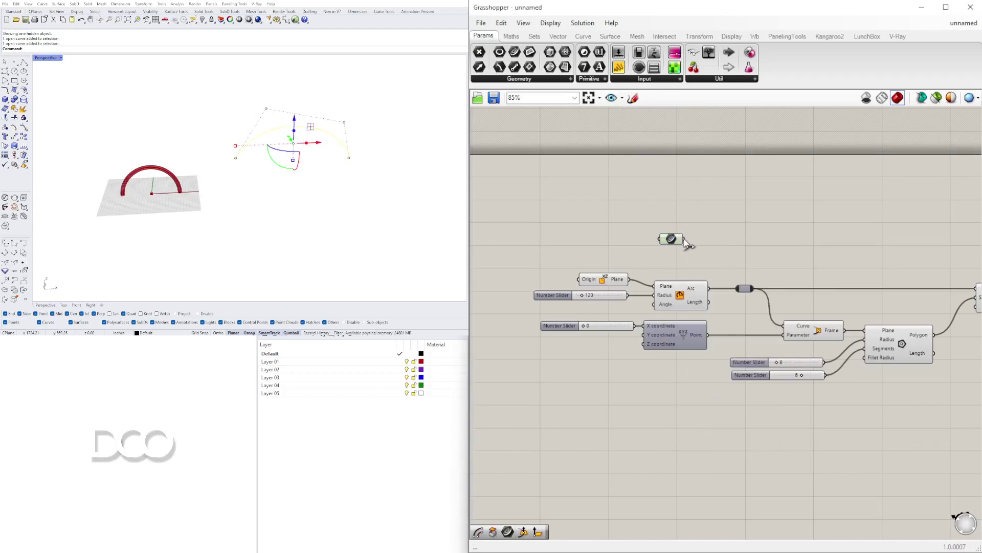
# Connect the Curve parameter to the relay in place of the Arc and inspect the sweep along the Rhino curve.
pyautogui.moveTo(740, 291); pyautogui.dragTo(742, 291)
pyautogui.click(448, 201)
pyautogui.scroll(8, 341, 156)
pyautogui.moveTo(343, 160)
pyautogui.mouseDown(button='right')
pyautogui.moveTo(298, 145)
pyautogui.moveTo(353, 160)
pyautogui.mouseUp(button='right')
pyautogui.scroll(-5, 358, 163)
pyautogui.scroll(11, 215, 162)
pyautogui.moveTo(286, 174); pyautogui.dragTo(328, 170, button='right')
pyautogui.scroll(-6, 385, 160)
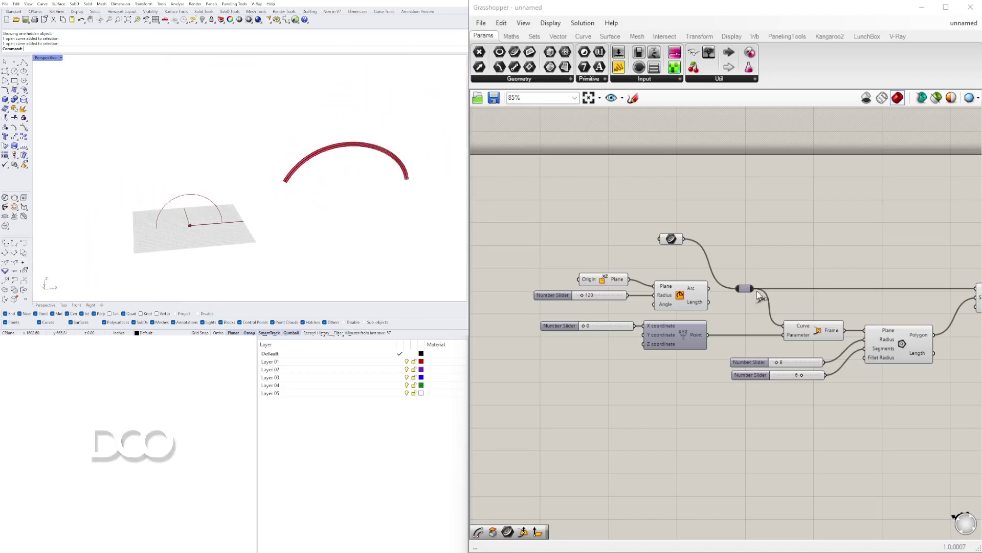
# Reconnect the Arc output to the relay and move the Curve parameter just above the Arc component.
pyautogui.scroll(-5, 765, 307)
pyautogui.scroll(4, 767, 317)
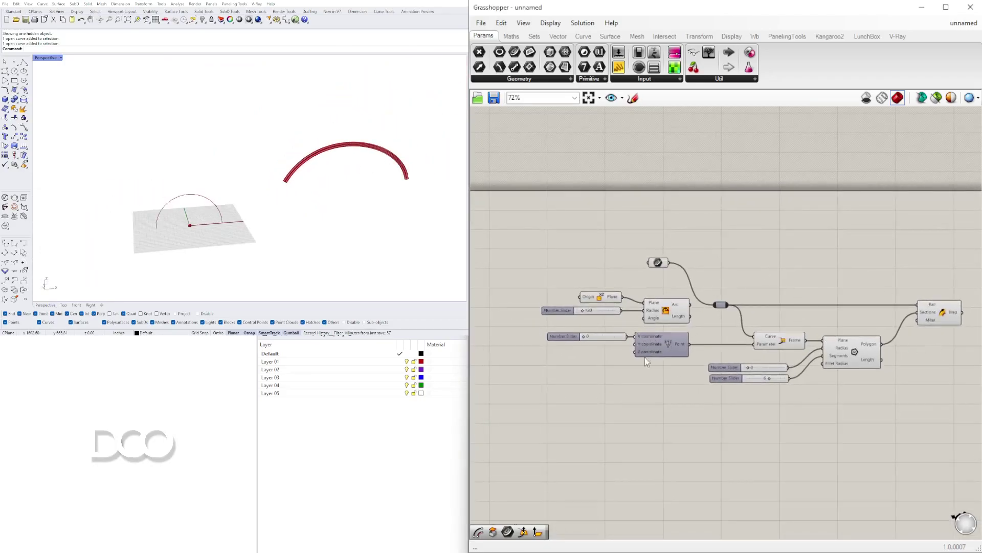
pyautogui.scroll(4, 721, 296)
pyautogui.moveTo(663, 311); pyautogui.dragTo(709, 311)
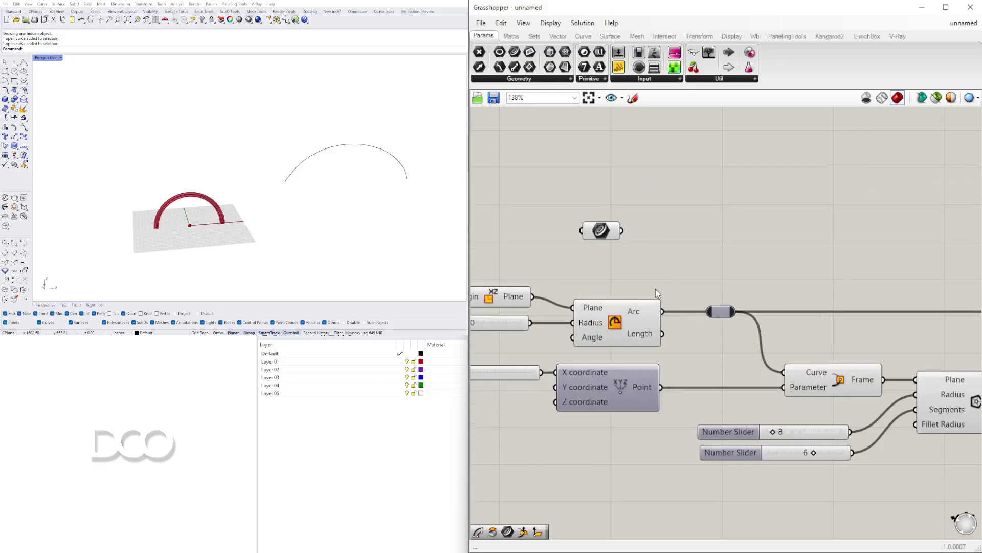
pyautogui.scroll(2, 584, 270)
pyautogui.moveTo(618, 209); pyautogui.dragTo(682, 269)
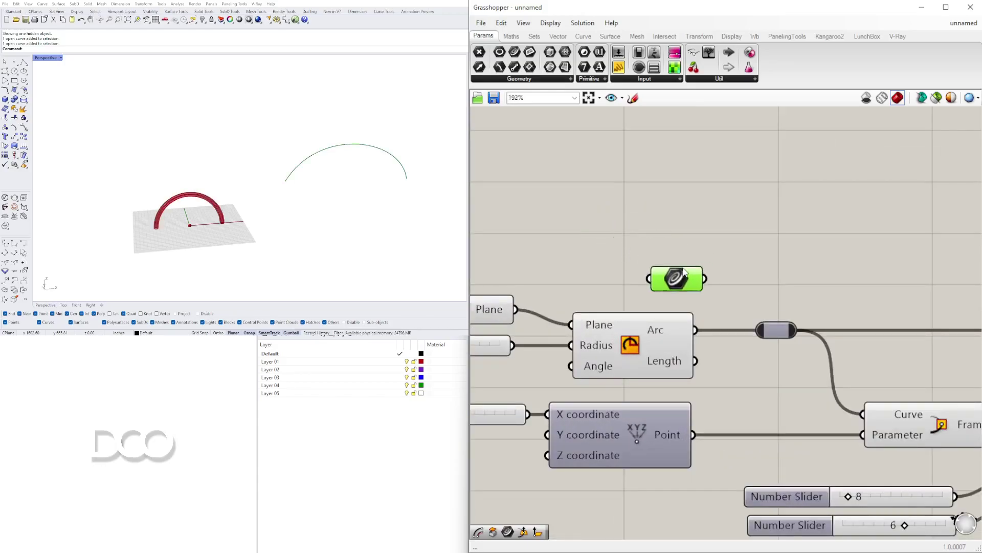
# Hide the Rhino curve and turn off the preview of the Curve parameter above the Arc component.
pyautogui.moveTo(428, 195); pyautogui.dragTo(268, 123)
pyautogui.hotkey('ctrl', 'h')
pyautogui.rightClick(674, 268)
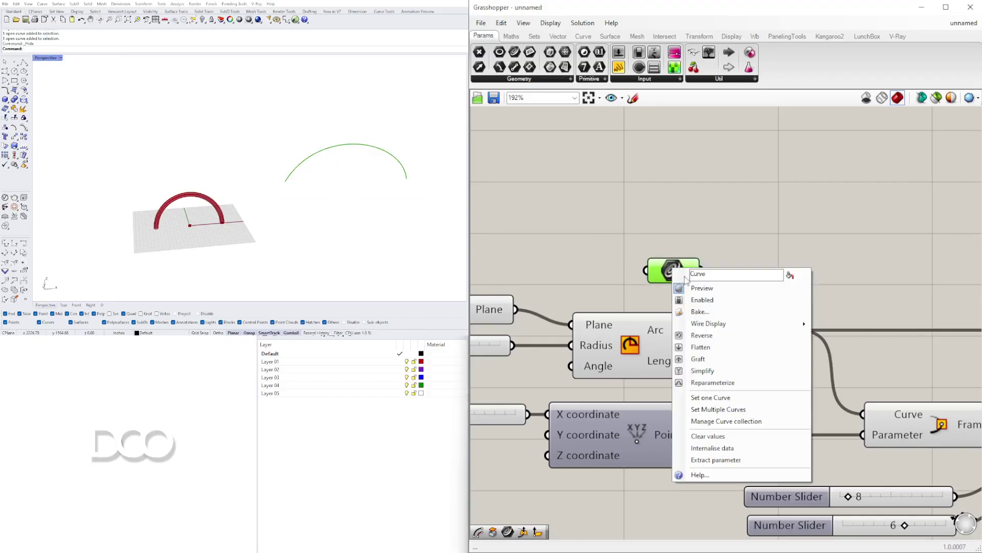
pyautogui.click(704, 248)
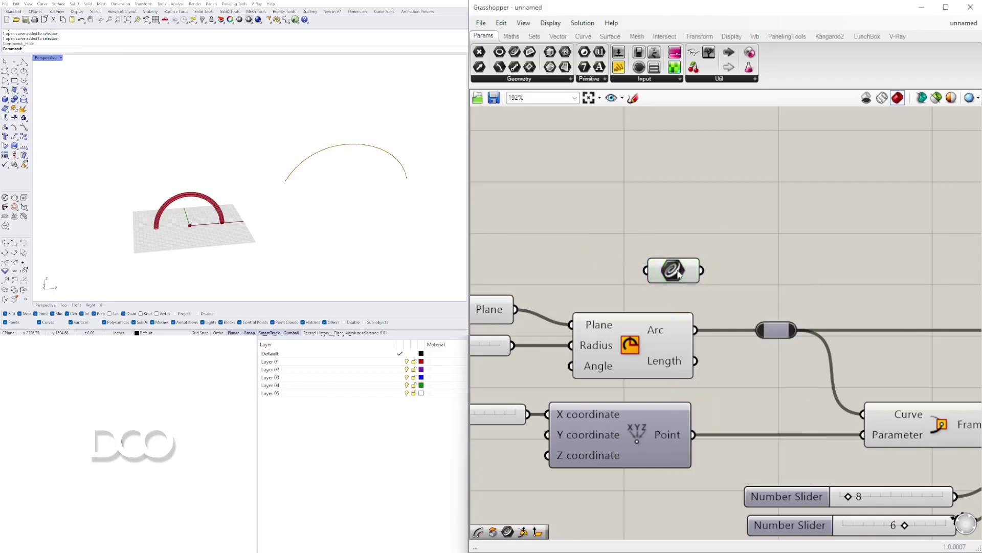
pyautogui.rightClick(685, 270)
pyautogui.click(704, 287)
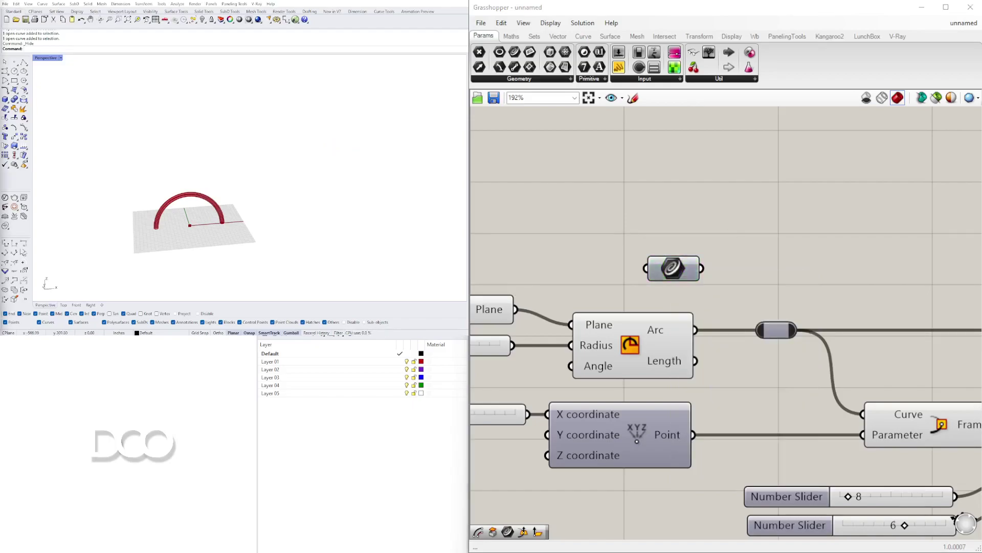
# Highlight the Sweep1 component and examine the polygon profile at the foot of the swept arch.
pyautogui.scroll(-4, 738, 299)
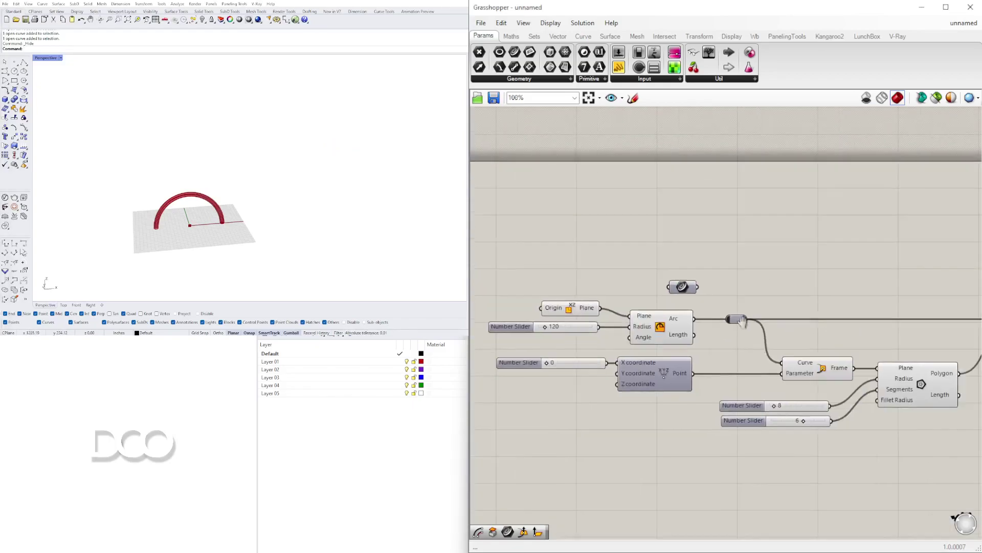
pyautogui.moveTo(916, 326); pyautogui.dragTo(622, 308, button='right')
pyautogui.click(770, 301)
pyautogui.moveTo(784, 307)
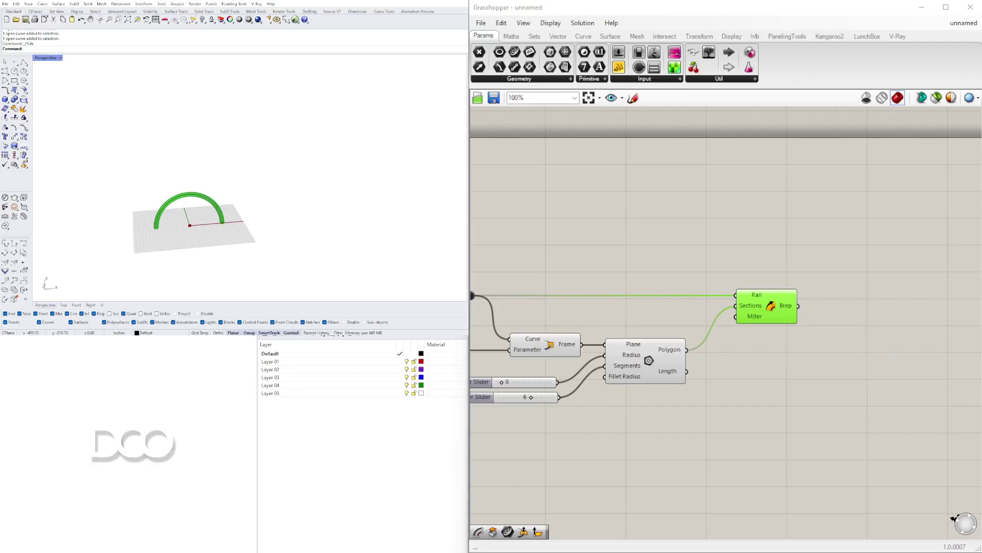
pyautogui.moveTo(805, 321); pyautogui.dragTo(719, 323, button='right')
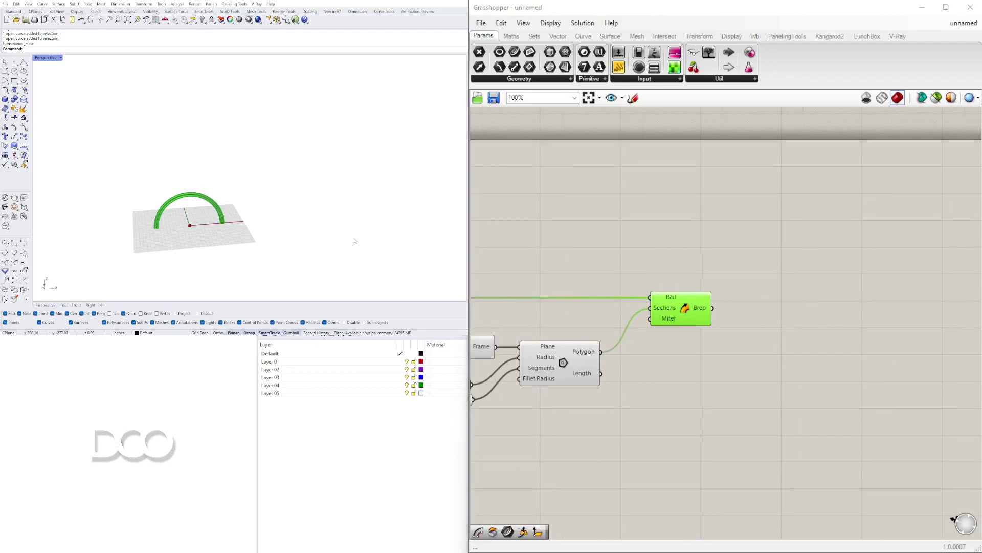
pyautogui.scroll(8, 225, 228)
pyautogui.scroll(5, 253, 200)
pyautogui.moveTo(223, 228); pyautogui.dragTo(272, 246, button='right')
pyautogui.scroll(1, 253, 202)
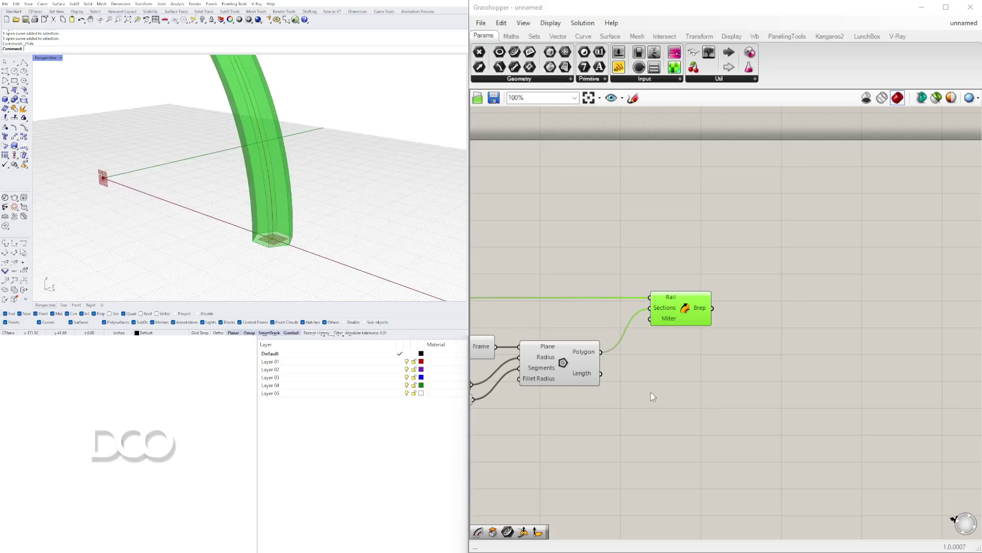
# Lower the slider feeding the Polygon's Segments input to make the swept profile triangular.
pyautogui.moveTo(659, 400); pyautogui.dragTo(855, 383, button='right')
pyautogui.scroll(5, 621, 377)
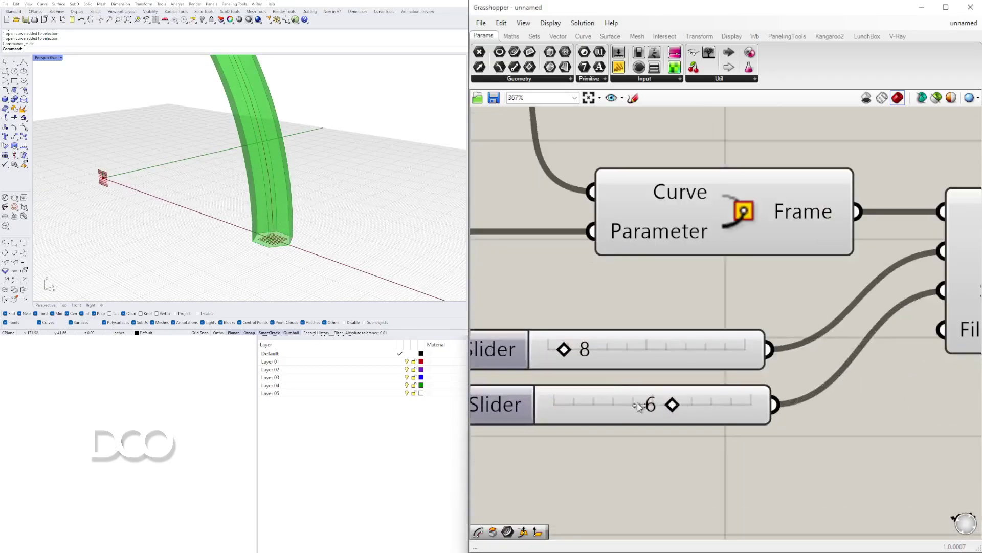
pyautogui.moveTo(680, 405); pyautogui.dragTo(572, 405)
pyautogui.scroll(-4, 676, 358)
pyautogui.scroll(-1, 723, 364)
pyautogui.click(779, 451)
# Highlight the sweep again and examine the full triangular arch and its end profiles.
pyautogui.moveTo(942, 408); pyautogui.dragTo(682, 463, button='right')
pyautogui.click(773, 304)
pyautogui.scroll(-4, 735, 327)
pyautogui.scroll(2, 736, 325)
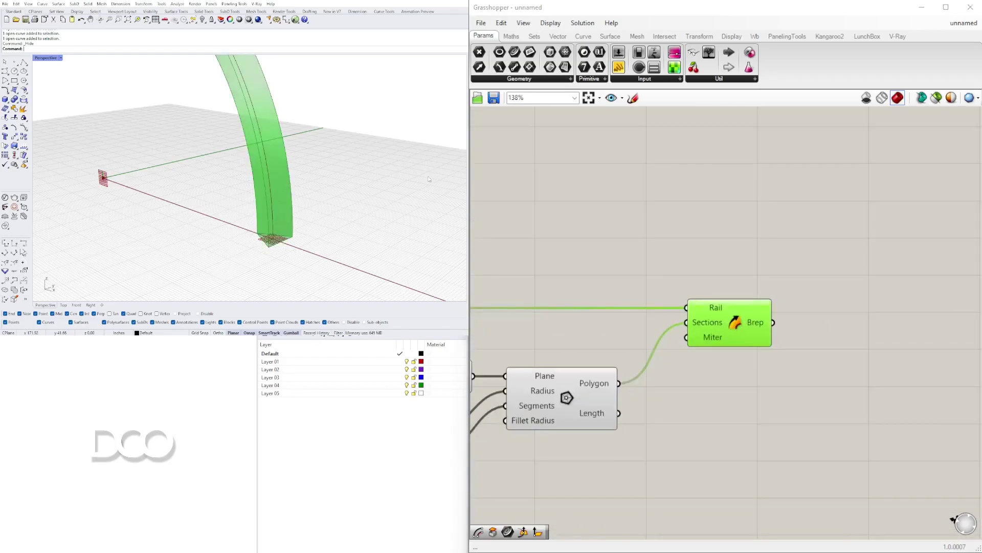
pyautogui.scroll(-5, 284, 190)
pyautogui.keyDown('shift'); pyautogui.moveTo(284, 189); pyautogui.dragTo(293, 239, button='right'); pyautogui.keyUp('shift')
pyautogui.scroll(3, 293, 238)
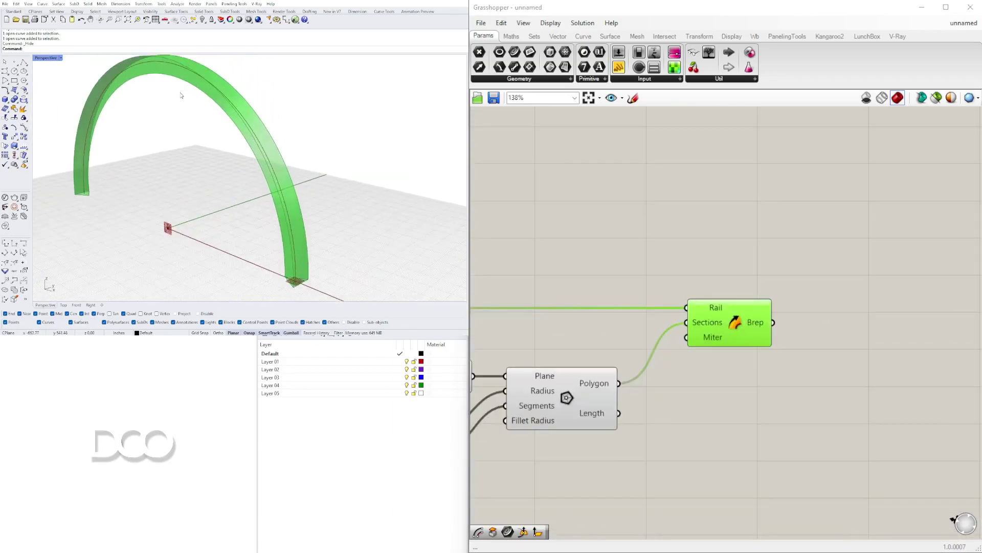
pyautogui.scroll(-1, 276, 214)
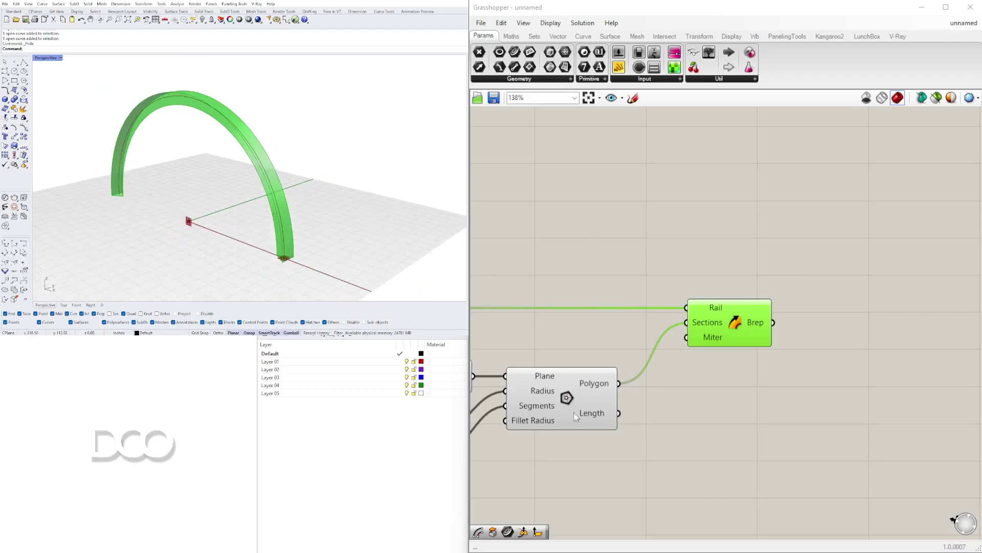
pyautogui.scroll(-1, 290, 203)
pyautogui.keyDown('shift'); pyautogui.moveTo(290, 202); pyautogui.dragTo(318, 197, button='right'); pyautogui.keyUp('shift')
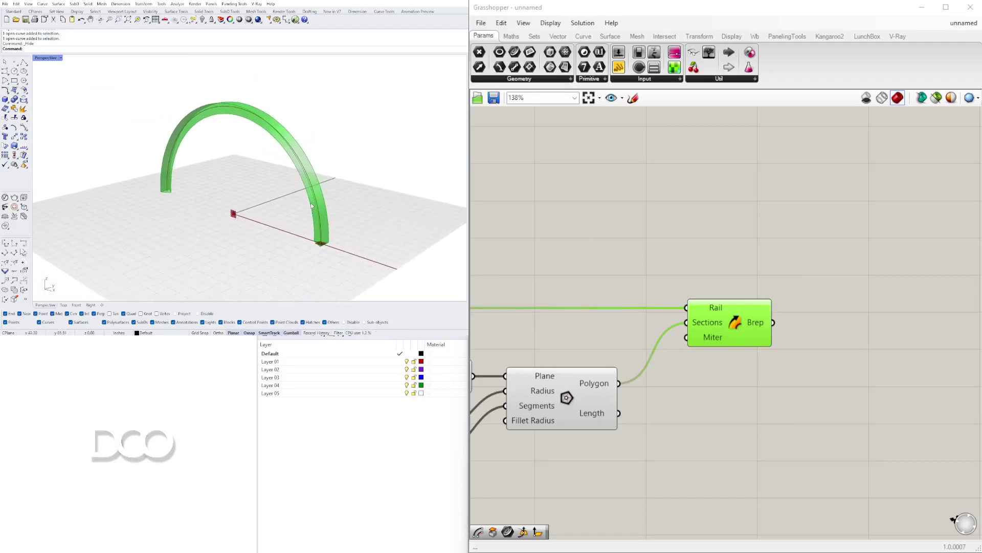
pyautogui.scroll(1, 317, 197)
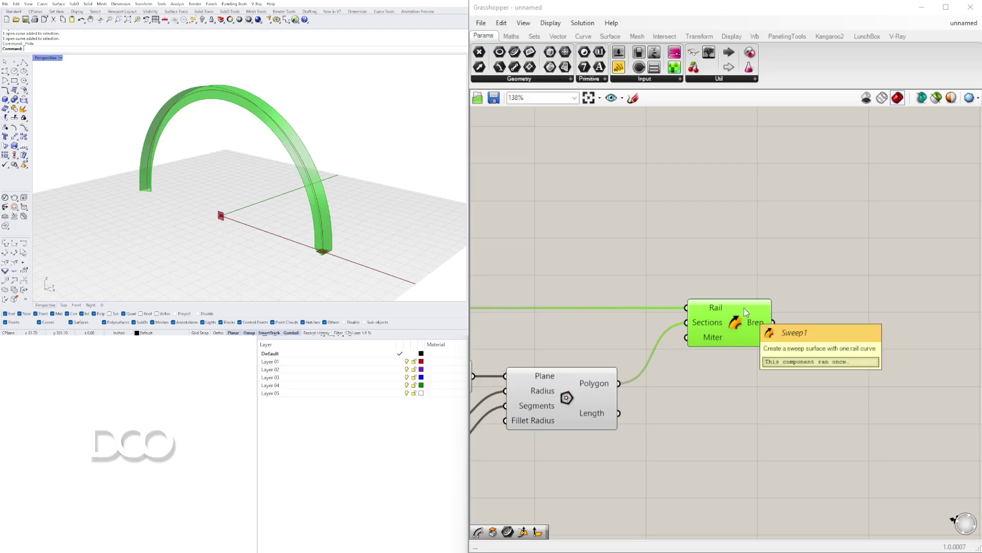
pyautogui.doubleClick(851, 314)
pyautogui.click(767, 330)
pyautogui.moveTo(775, 330); pyautogui.dragTo(707, 341, button='right')
pyautogui.doubleClick(787, 315)
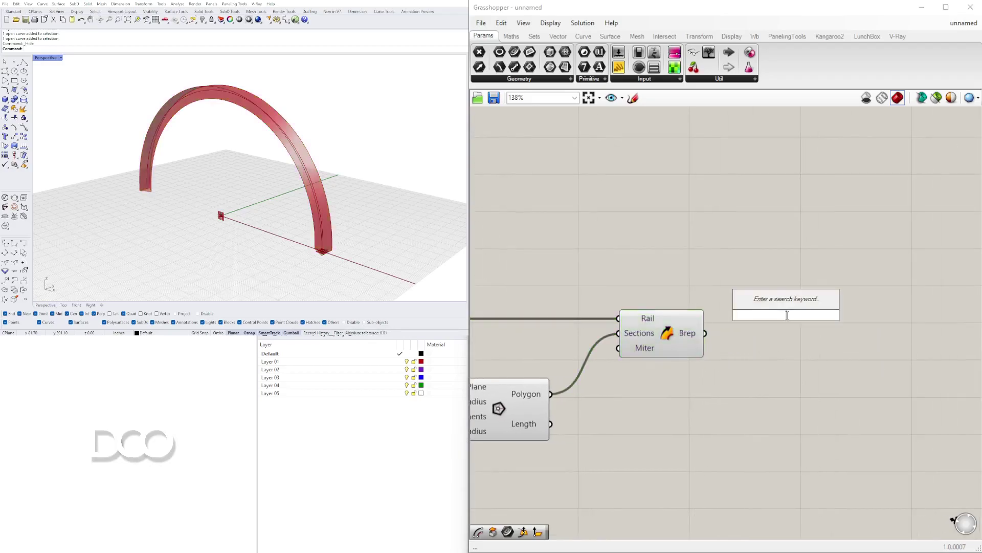
pyautogui.write('DEC')
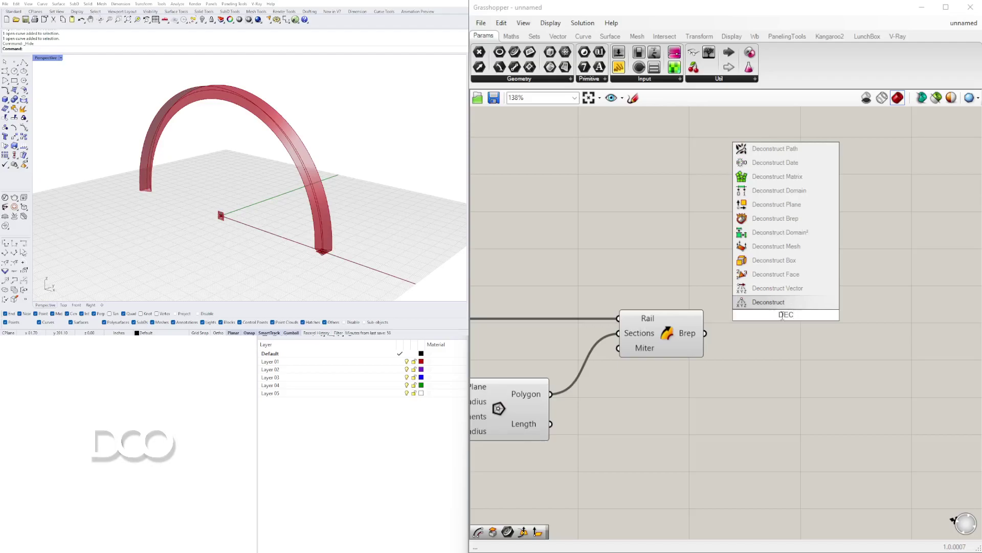
pyautogui.click(308, 249)
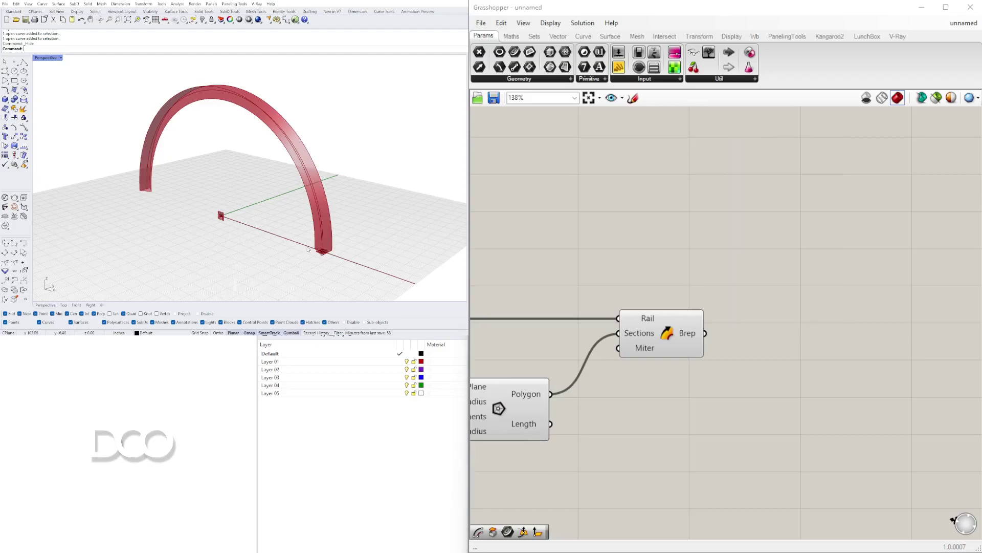
# Add a Deconstruct Brep component after Sweep1 and connect the sweep's Brep output to its Brep input.
pyautogui.doubleClick(813, 292)
pyautogui.write('dec')
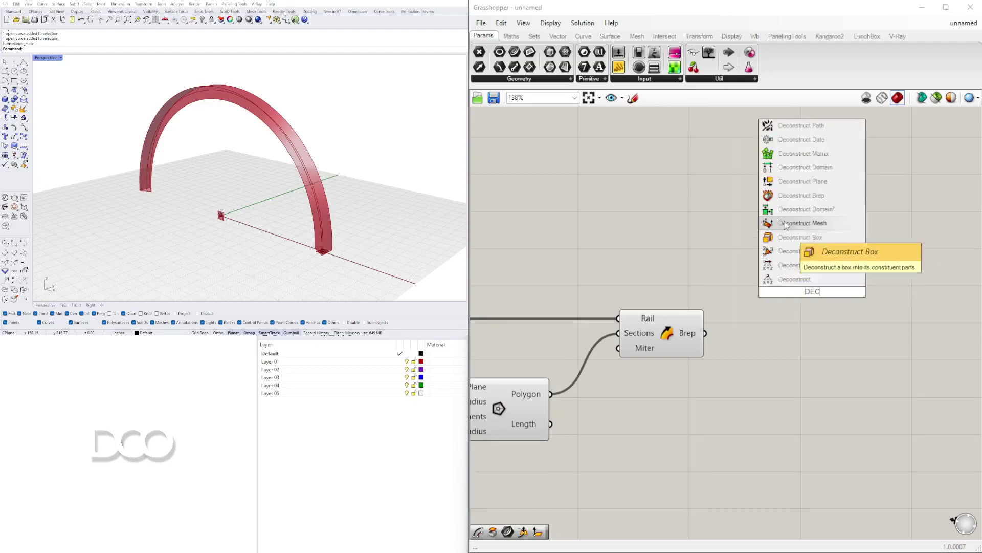
pyautogui.click(787, 196)
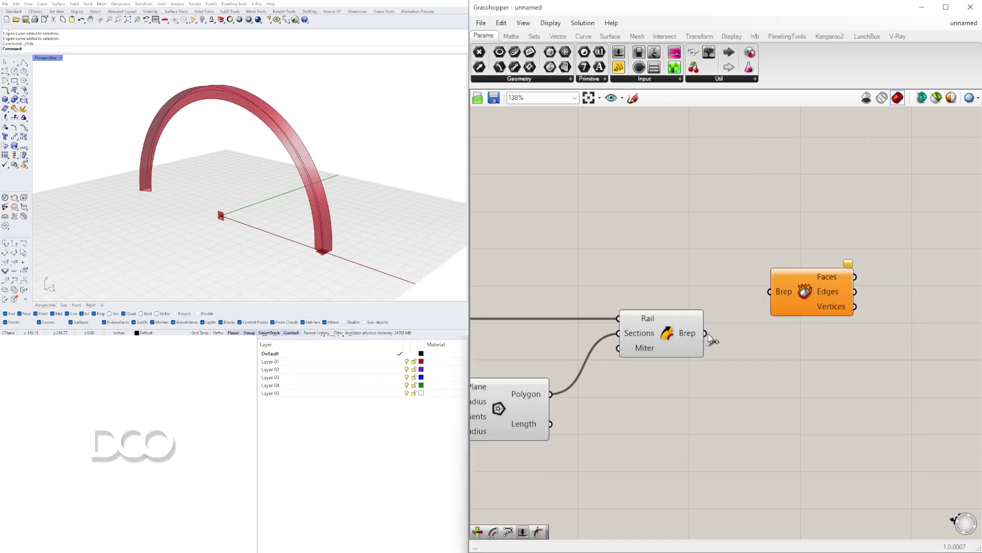
pyautogui.moveTo(710, 338); pyautogui.dragTo(809, 282)
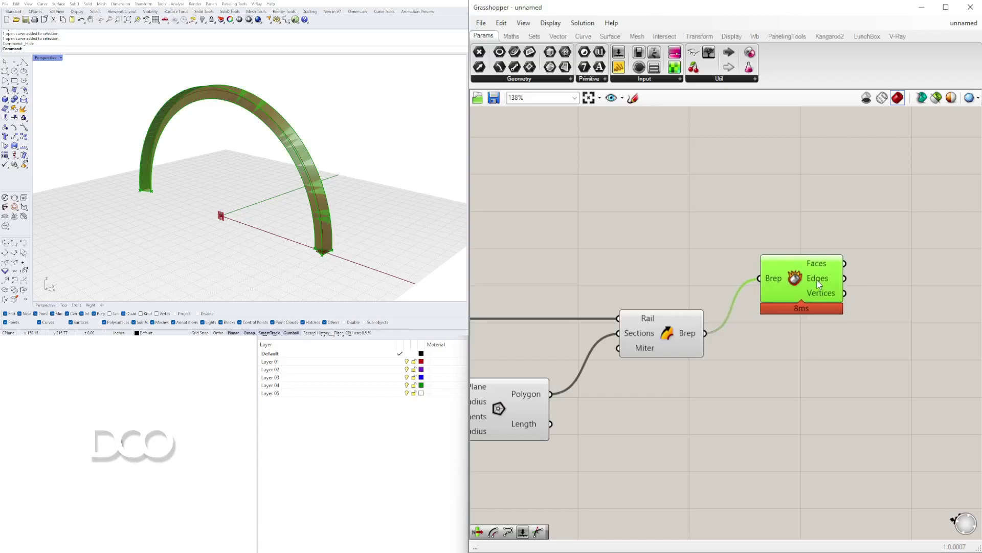
# Inspect the list of surfaces in the Faces output of Deconstruct Brep.
pyautogui.click(877, 322)
pyautogui.moveTo(878, 322); pyautogui.dragTo(699, 336, button='right')
pyautogui.moveTo(644, 283); pyautogui.dragTo(672, 289)
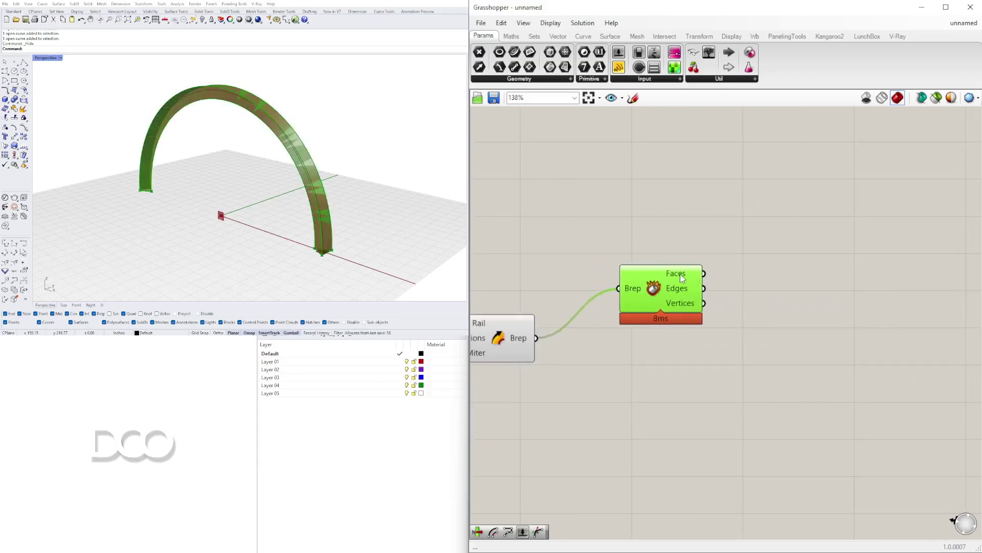
pyautogui.moveTo(681, 276)
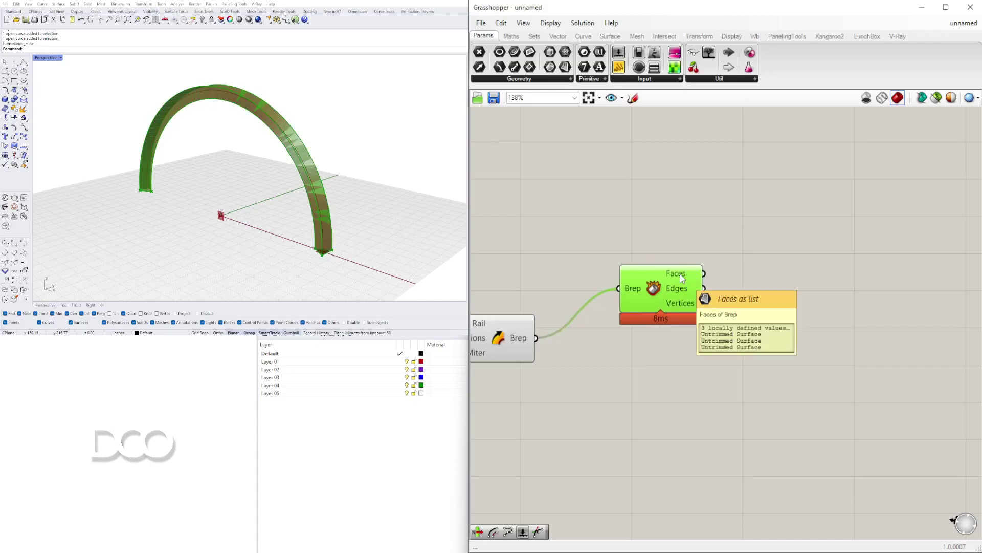
pyautogui.moveTo(680, 274); pyautogui.dragTo(666, 297)
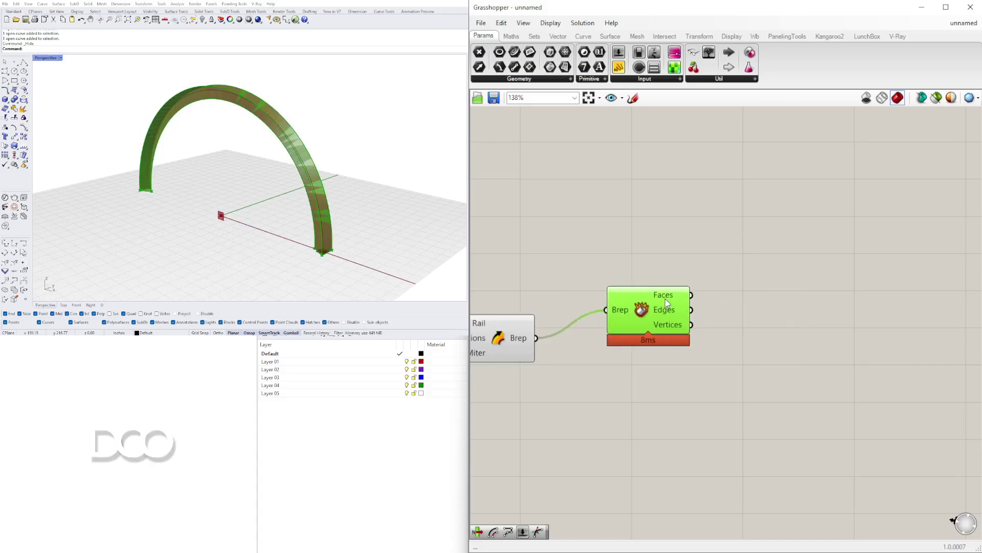
# Add an Isotrim component after Deconstruct Brep, leaving space between the two for another component.
pyautogui.click(864, 267)
pyautogui.doubleClick(865, 265)
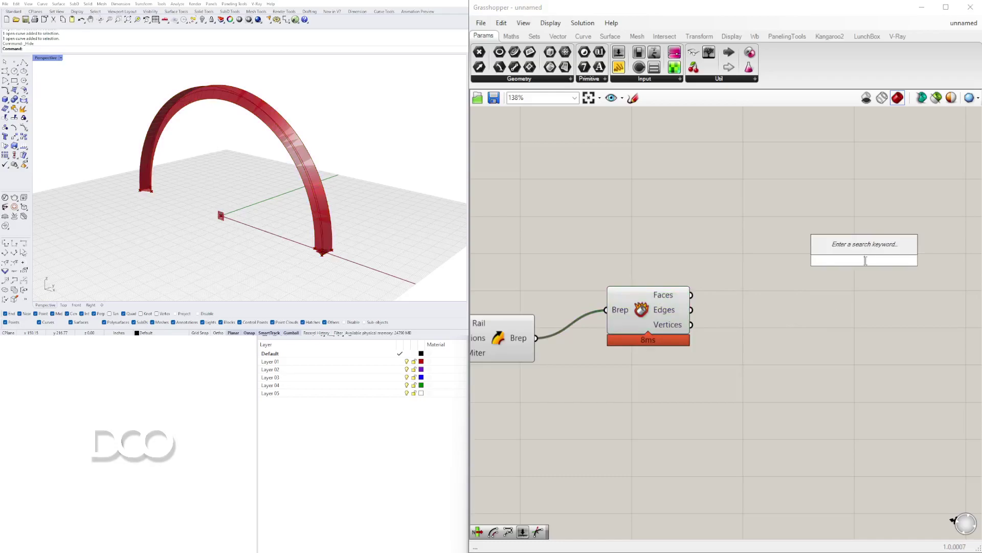
pyautogui.write('ISOT')
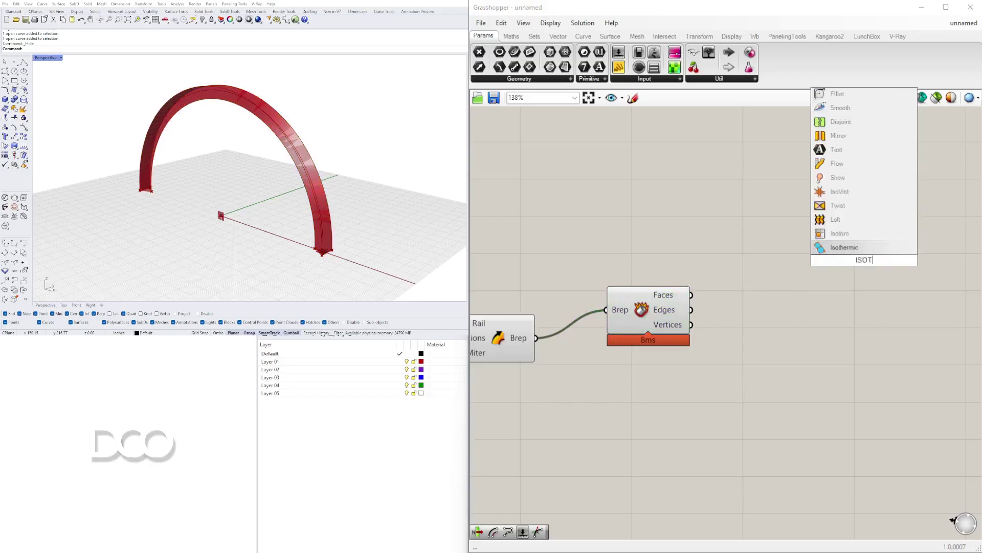
pyautogui.write('RIM')
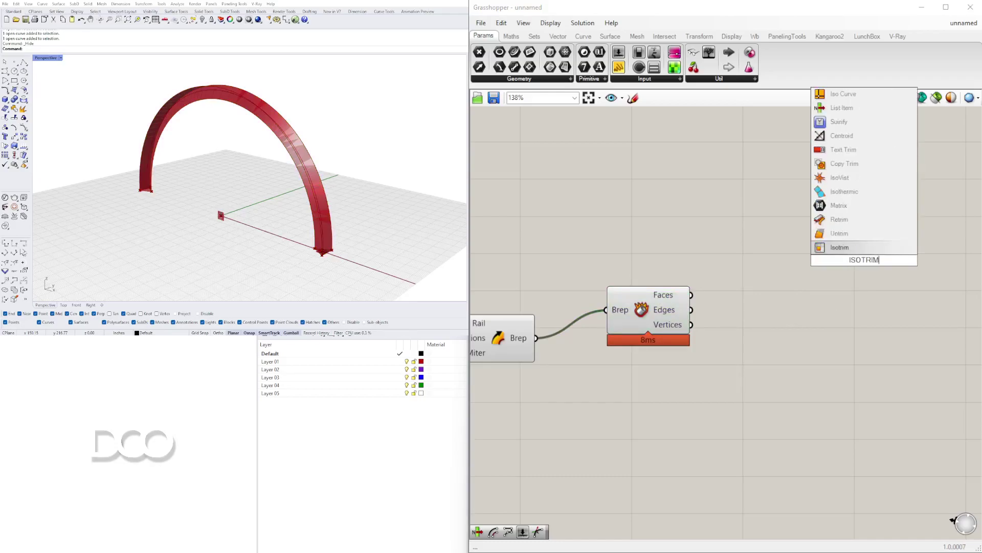
pyautogui.click(856, 249)
pyautogui.moveTo(644, 313); pyautogui.dragTo(634, 291)
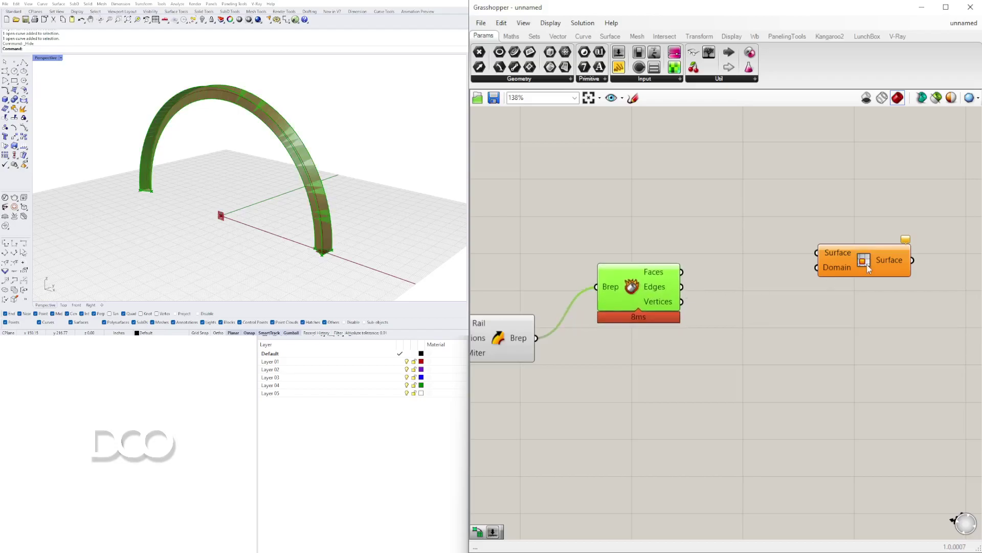
pyautogui.moveTo(890, 265); pyautogui.dragTo(932, 287)
pyautogui.moveTo(932, 288); pyautogui.dragTo(809, 287, button='right')
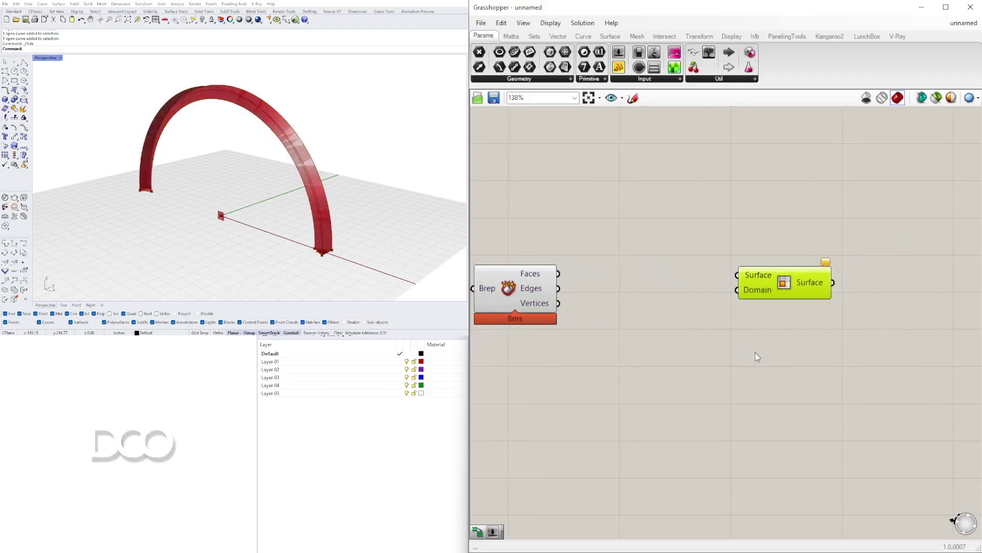
# Add a Divide Domain² component between Deconstruct Brep and Isotrim, and space the components apart for wiring.
pyautogui.doubleClick(698, 340)
pyautogui.write('DU')
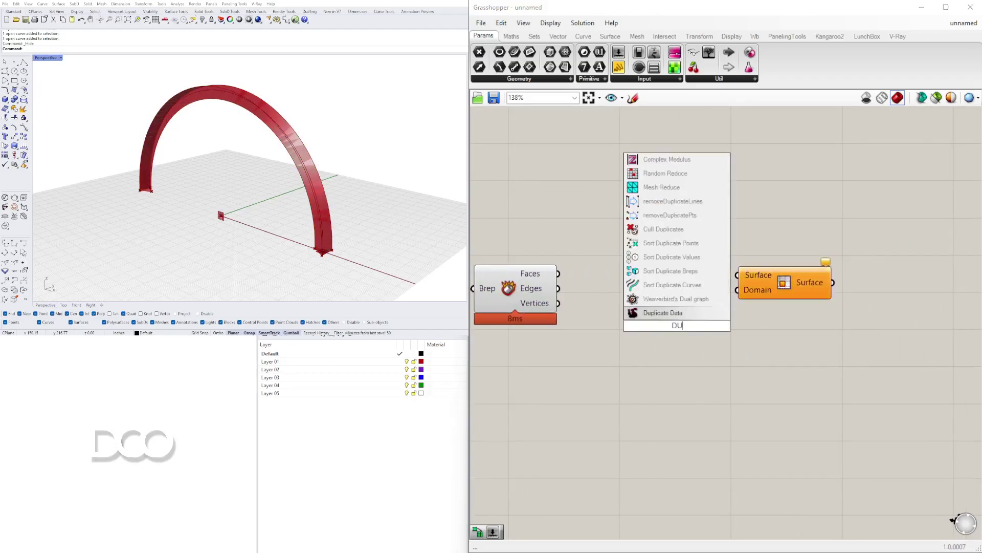
pyautogui.press('BackSpace')
pyautogui.write('IVIDE')
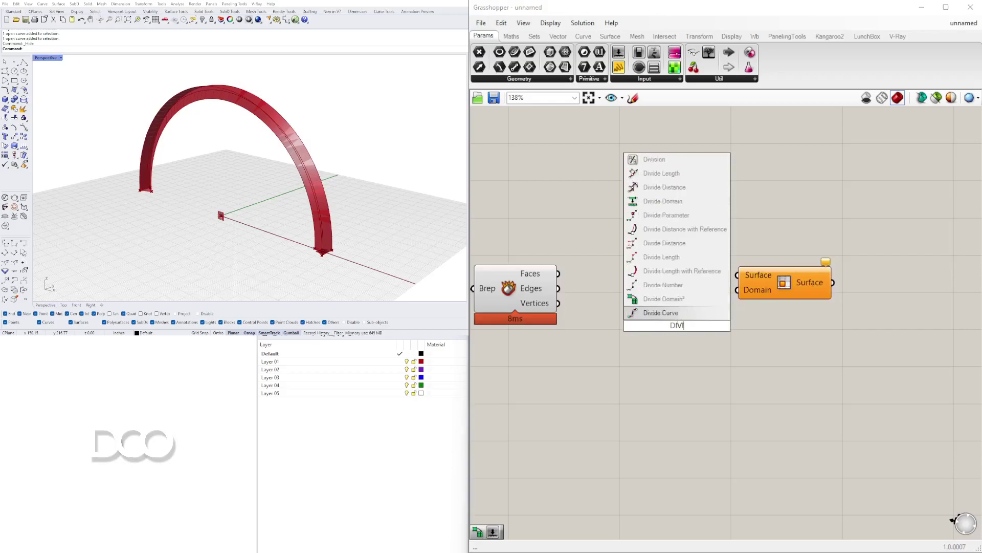
pyautogui.click(663, 298)
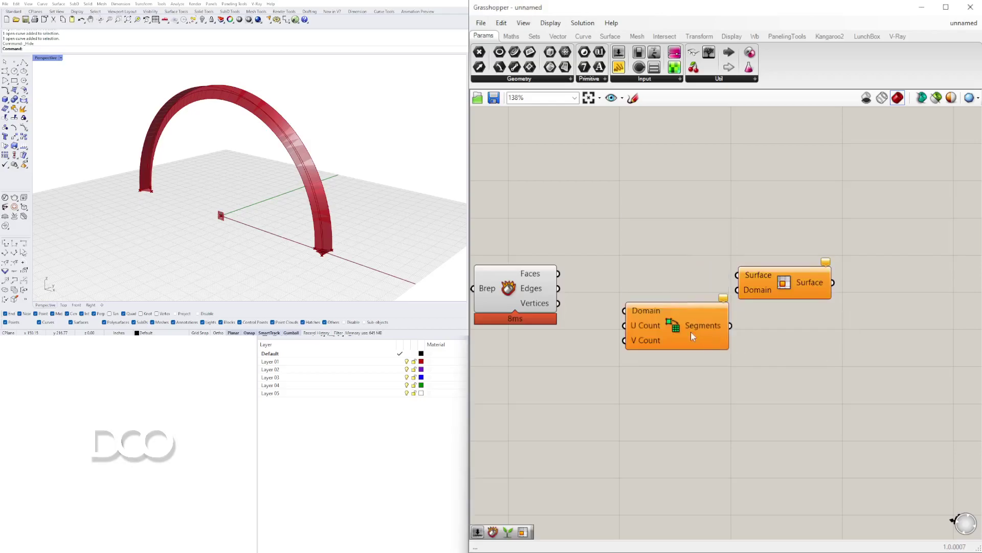
pyautogui.moveTo(646, 340); pyautogui.dragTo(642, 358)
pyautogui.moveTo(715, 382); pyautogui.dragTo(635, 376, button='right')
pyautogui.moveTo(717, 283); pyautogui.dragTo(745, 285)
# Connect Faces to the Divide Domain² Domain input and Isotrim's Surface input, and Segments to Isotrim's Domain input.
pyautogui.scroll(-2, 661, 342)
pyautogui.moveTo(660, 343); pyautogui.dragTo(719, 351, button='right')
pyautogui.scroll(1, 642, 329)
pyautogui.moveTo(602, 276); pyautogui.dragTo(657, 324)
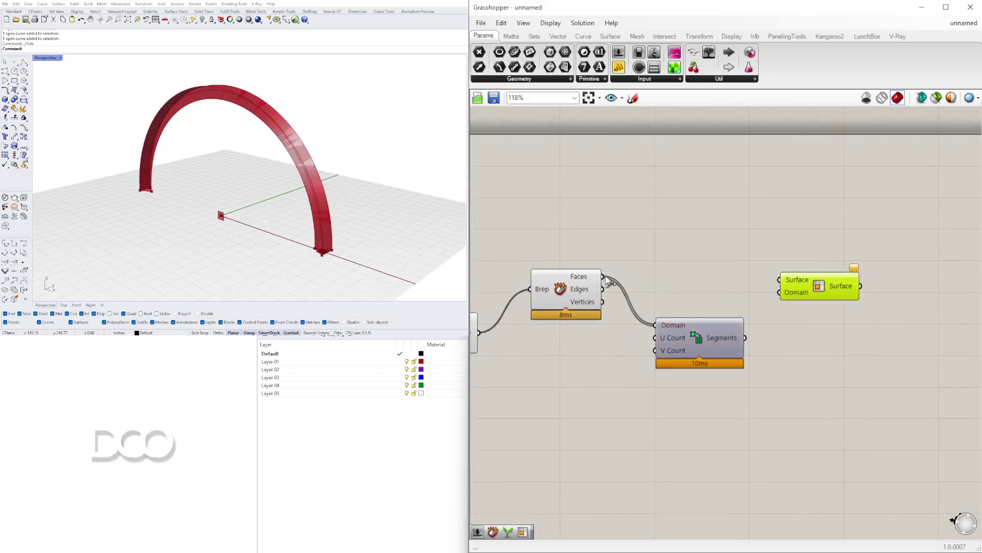
pyautogui.moveTo(603, 277); pyautogui.dragTo(783, 283)
pyautogui.moveTo(603, 276); pyautogui.dragTo(780, 280)
pyautogui.moveTo(745, 338); pyautogui.dragTo(819, 286)
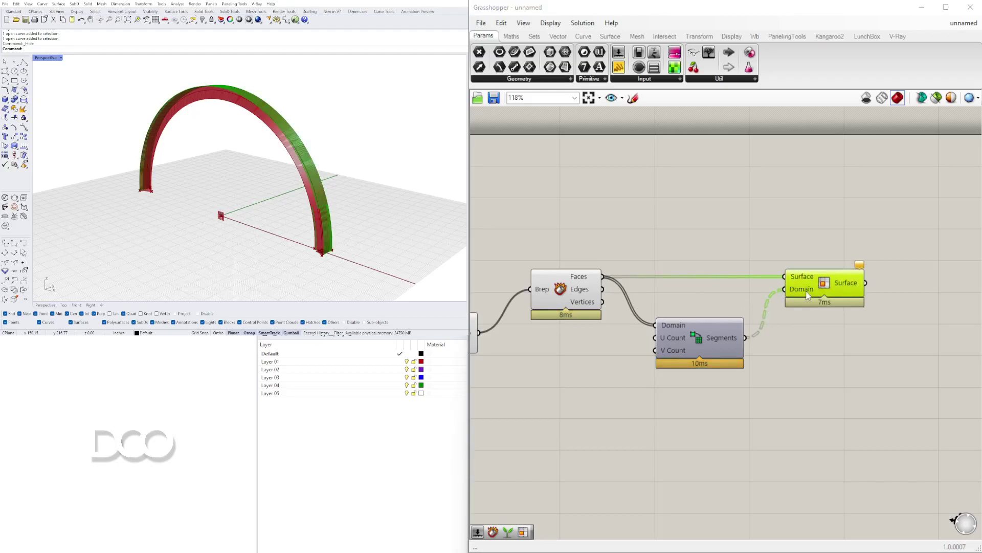
# Graft the Surface input of Isotrim so every arch face is paired with its own divided domains.
pyautogui.scroll(5, 351, 193)
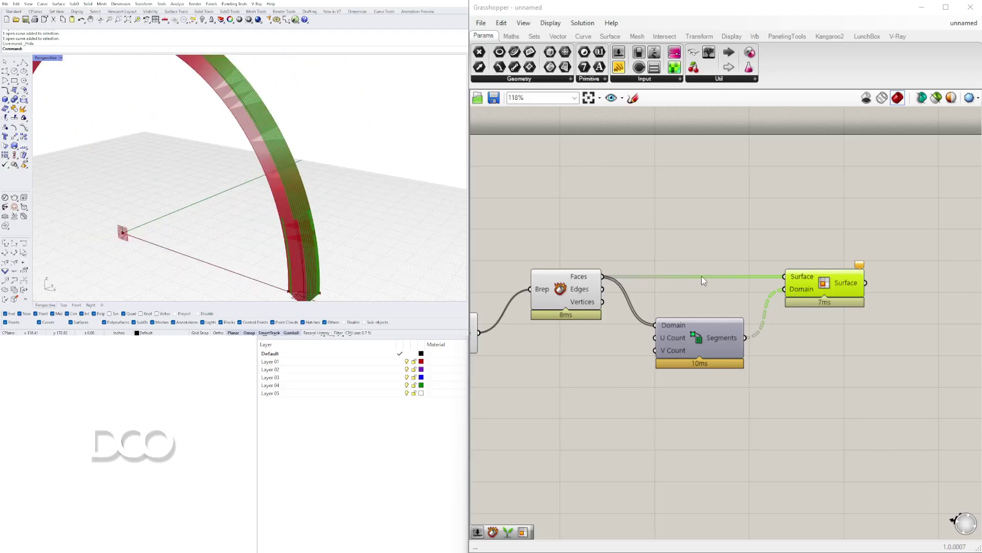
pyautogui.moveTo(777, 276); pyautogui.dragTo(782, 276)
pyautogui.rightClick(743, 280)
pyautogui.click(766, 266)
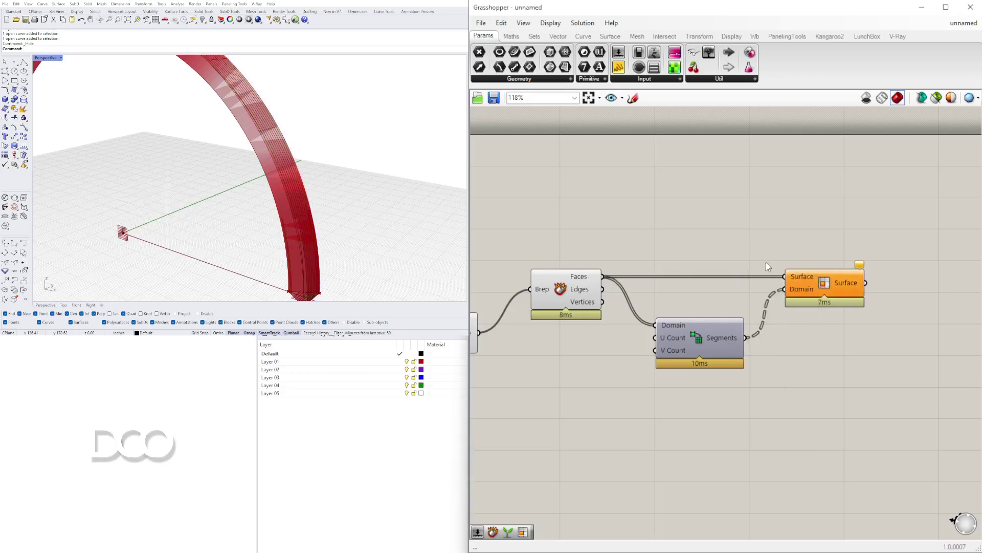
pyautogui.rightClick(806, 275)
pyautogui.click(844, 369)
# Move Isotrim farther from Divide Domain² and examine the subdivided faces along the arch.
pyautogui.scroll(-4, 438, 205)
pyautogui.moveTo(438, 206); pyautogui.dragTo(458, 207, button='right')
pyautogui.moveTo(824, 284); pyautogui.dragTo(880, 284)
pyautogui.scroll(7, 386, 276)
pyautogui.scroll(-9, 386, 277)
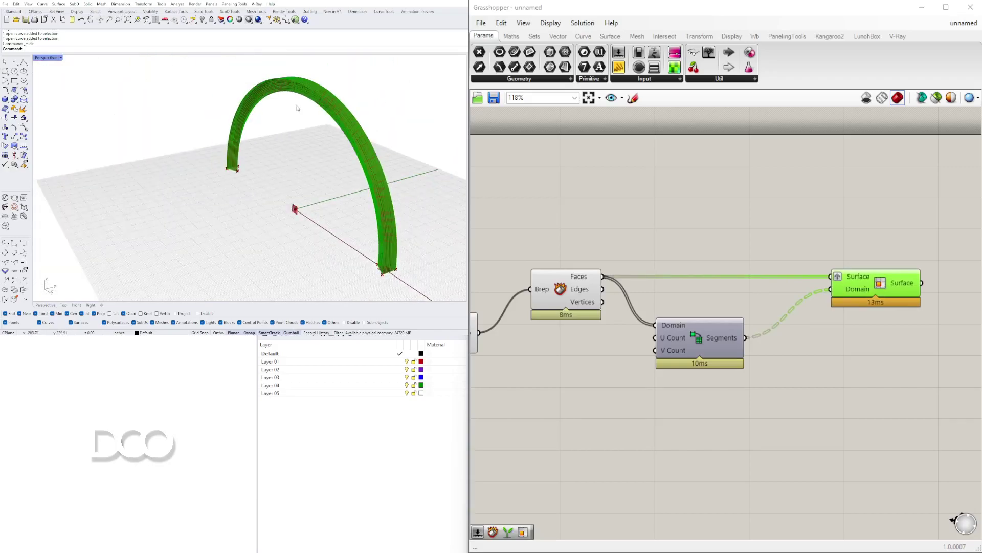
# Turn off the preview of the Deconstruct Brep component.
pyautogui.moveTo(584, 326); pyautogui.dragTo(692, 322, button='right')
pyautogui.click(668, 286)
pyautogui.rightClick(668, 285)
pyautogui.click(689, 300)
pyautogui.scroll(-3, 864, 297)
pyautogui.scroll(3, 823, 314)
pyautogui.moveTo(936, 342); pyautogui.dragTo(653, 279)
pyautogui.click(707, 386)
# Add a number slider with value 5 and connect it to the U Count input of Divide Domain².
pyautogui.scroll(7, 392, 272)
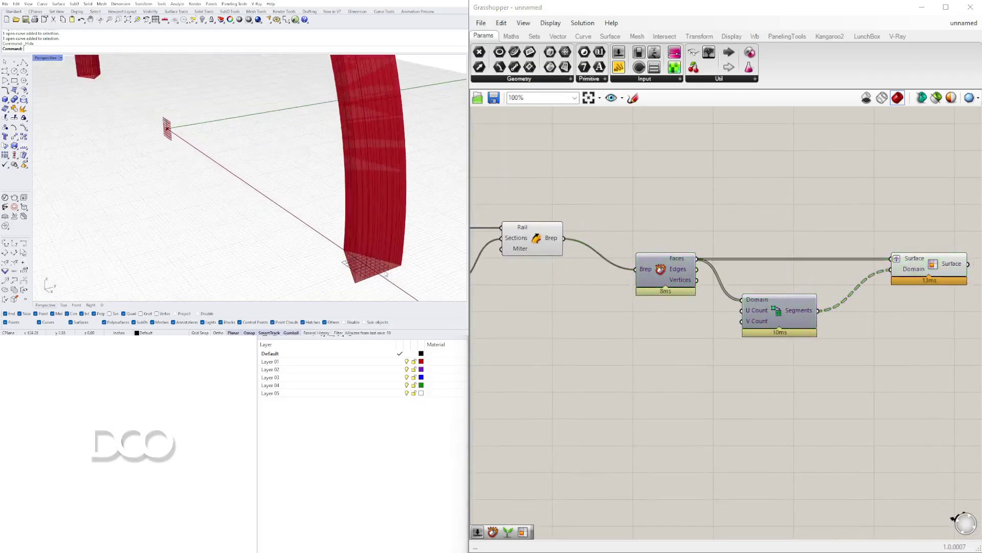
pyautogui.scroll(-3, 381, 273)
pyautogui.scroll(2, 373, 273)
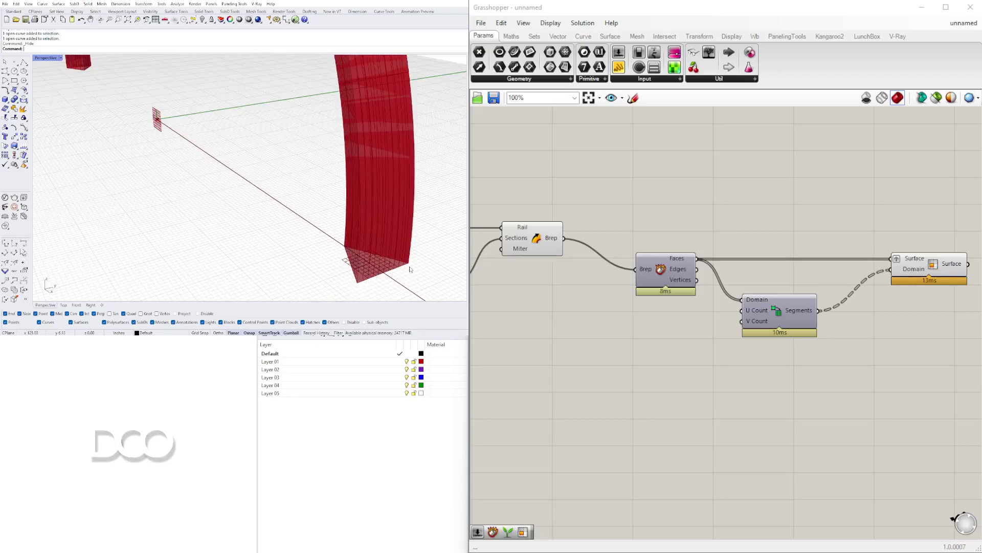
pyautogui.scroll(-2, 408, 269)
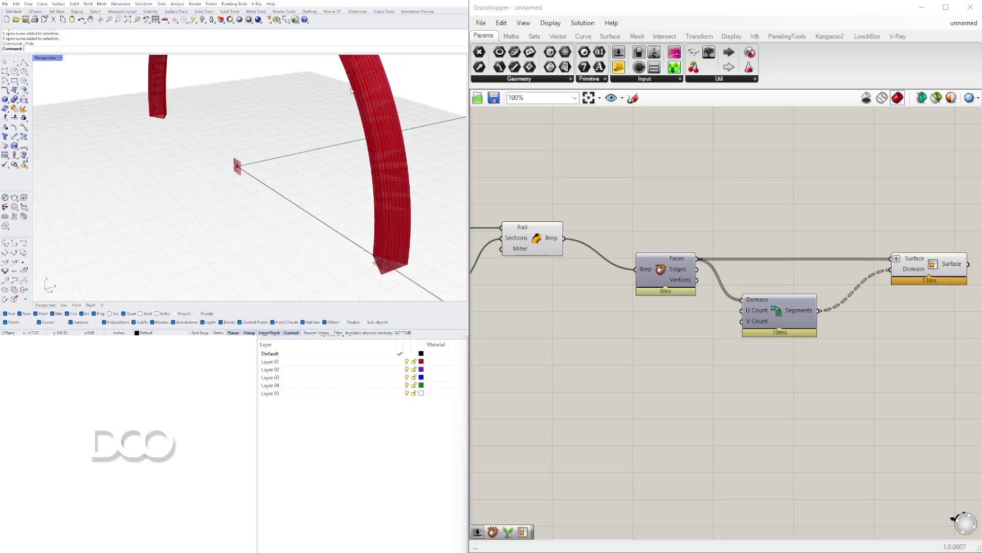
pyautogui.scroll(-1, 624, 404)
pyautogui.doubleClick(597, 362)
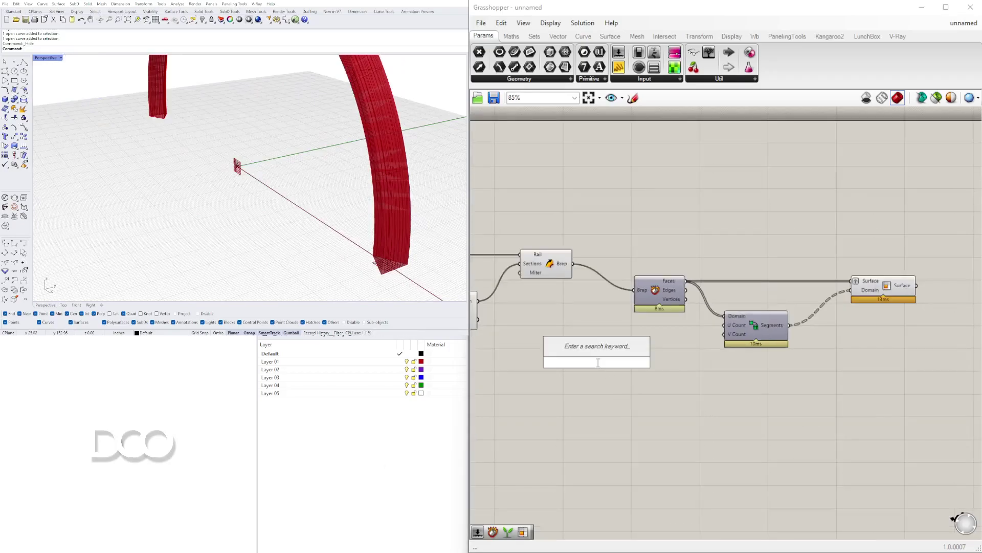
pyautogui.write('5')
pyautogui.press('Return')
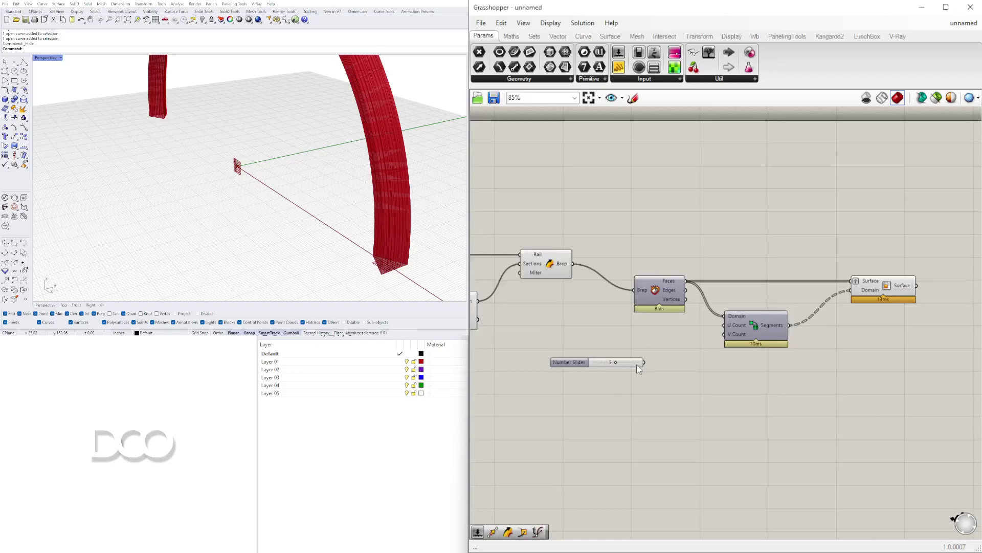
pyautogui.moveTo(644, 362); pyautogui.dragTo(719, 328)
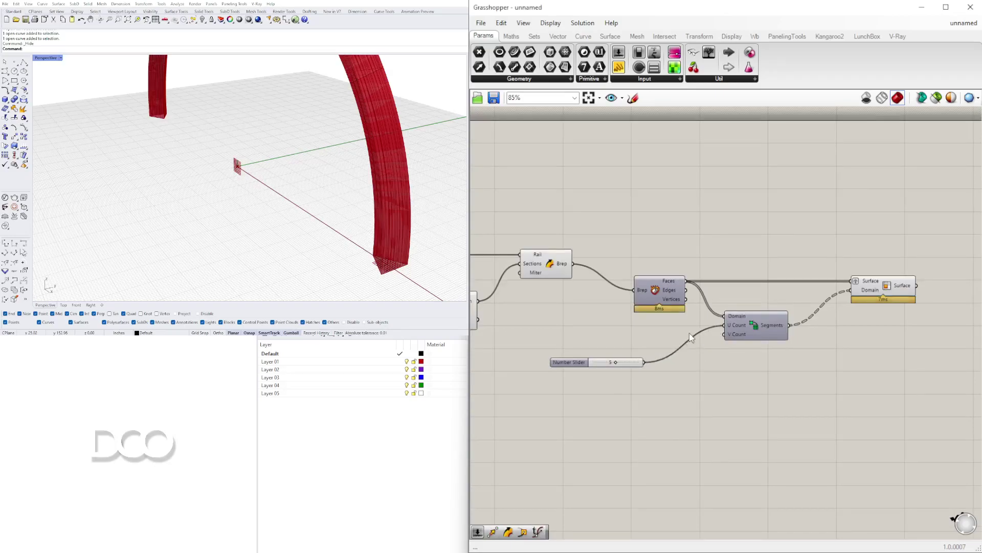
# Set the U Count slider to 7 and move it closer to Divide Domain², below Deconstruct Brep.
pyautogui.scroll(5, 617, 362)
pyautogui.moveTo(588, 357); pyautogui.dragTo(531, 356)
pyautogui.scroll(-3, 563, 361)
pyautogui.click(610, 387)
pyautogui.moveTo(613, 390); pyautogui.dragTo(636, 340)
pyautogui.scroll(-3, 365, 192)
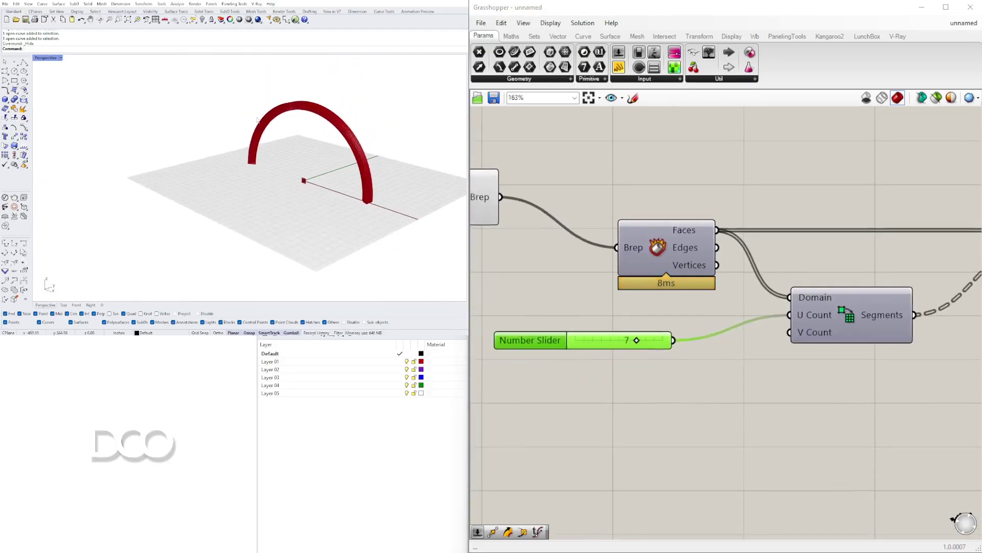
# Duplicate the number slider below the original and connect the copy to the V Count input of Divide Domain².
pyautogui.scroll(2, 569, 355)
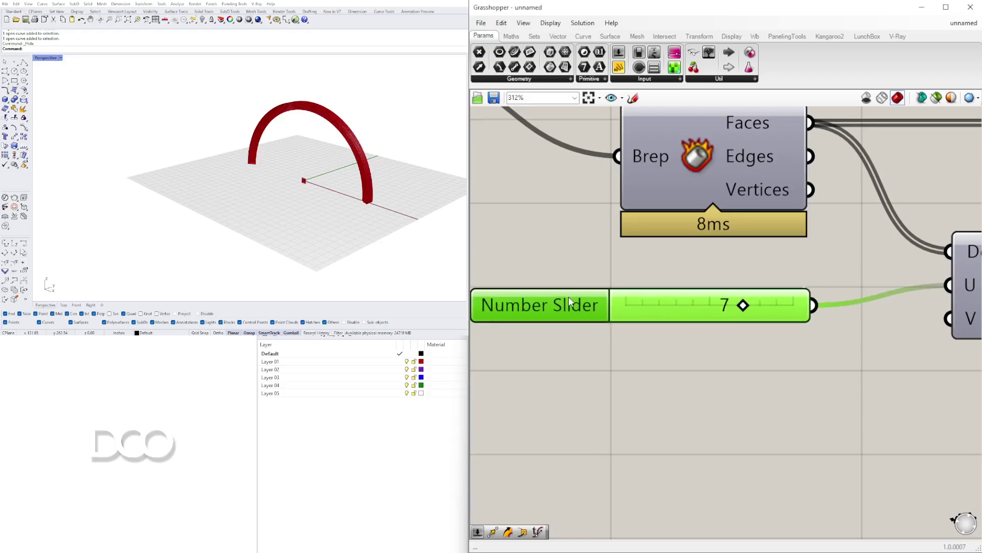
pyautogui.keyDown('alt'); pyautogui.moveTo(576, 342); pyautogui.dragTo(576, 348); pyautogui.keyUp('alt')
pyautogui.moveTo(862, 357); pyautogui.dragTo(767, 355, button='right')
pyautogui.moveTo(731, 351); pyautogui.dragTo(854, 318)
# Set the V Count slider to 1 so each arch face is divided only along its length.
pyautogui.scroll(3, 641, 341)
pyautogui.scroll(6, 357, 199)
pyautogui.moveTo(379, 204); pyautogui.dragTo(223, 190, button='right')
pyautogui.scroll(4, 344, 260)
pyautogui.moveTo(345, 260); pyautogui.dragTo(379, 262, button='right')
pyautogui.scroll(-3, 602, 383)
pyautogui.moveTo(829, 391); pyautogui.dragTo(696, 393)
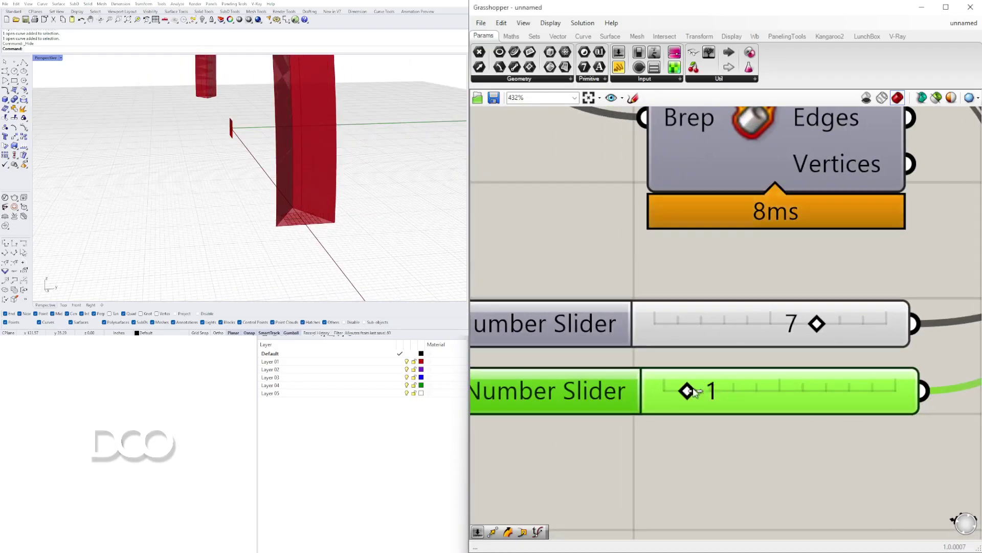
# Raise the U Count slider's maximum to 100 and set its value to 24.
pyautogui.scroll(-7, 285, 241)
pyautogui.moveTo(281, 230); pyautogui.dragTo(319, 207, button='right')
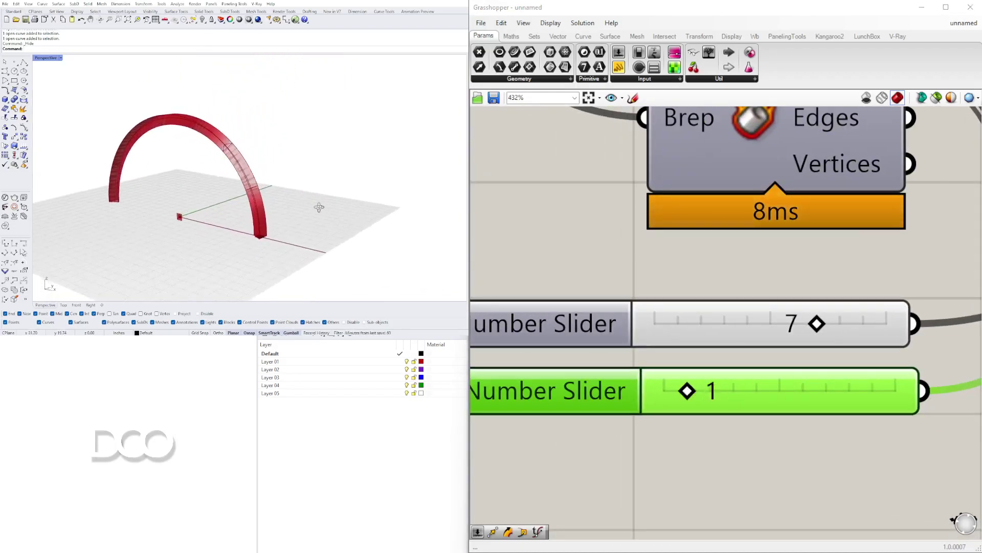
pyautogui.moveTo(817, 324); pyautogui.dragTo(901, 320)
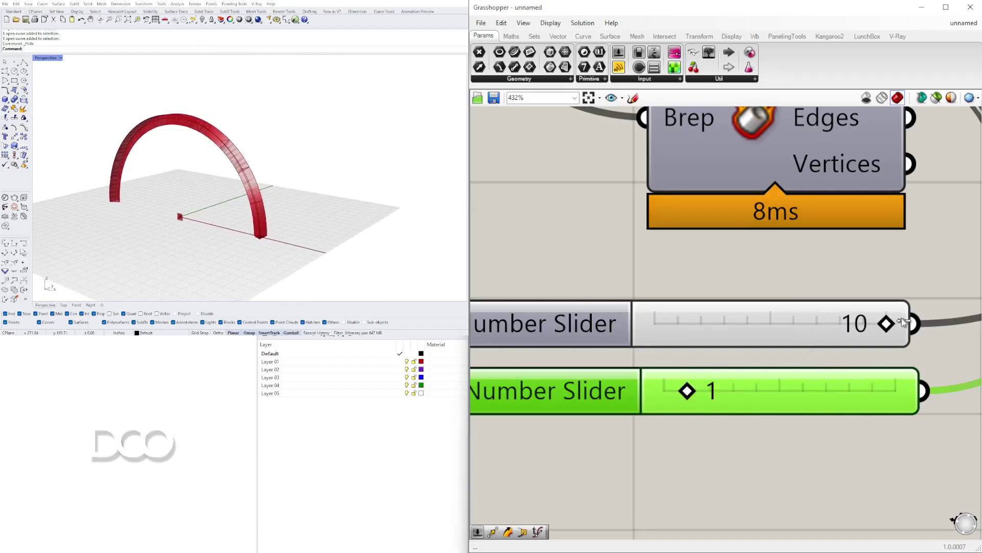
pyautogui.doubleClick(556, 328)
pyautogui.doubleClick(572, 348)
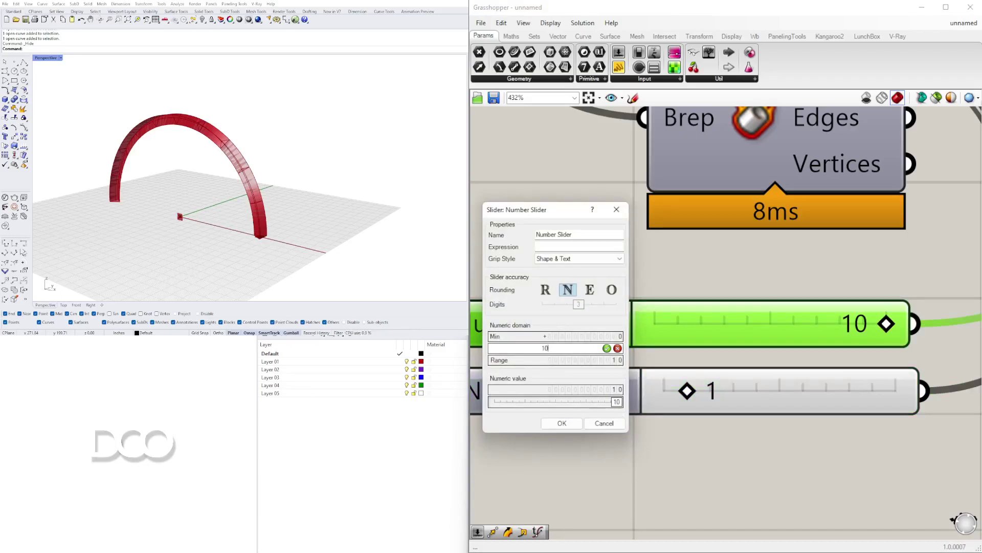
pyautogui.write('100')
pyautogui.click(563, 423)
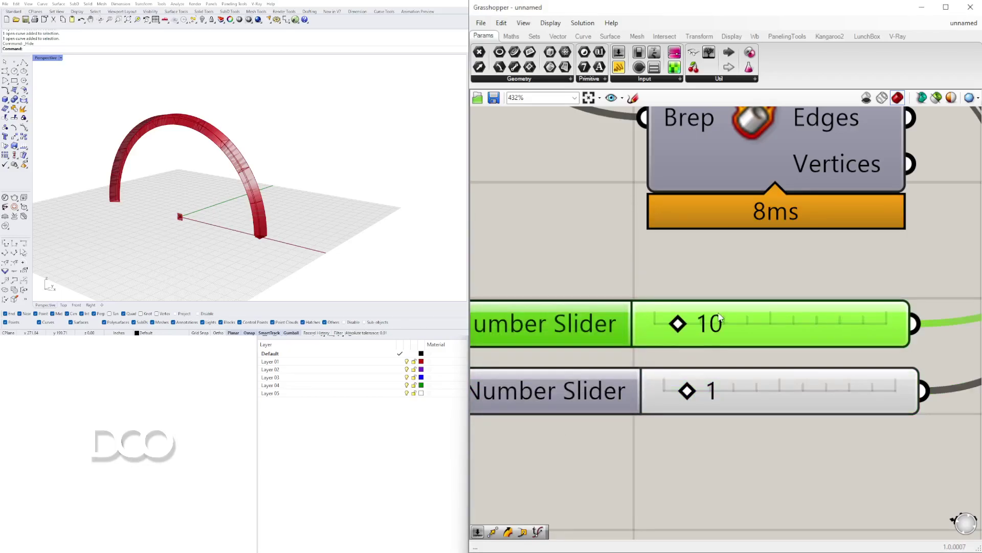
pyautogui.moveTo(686, 324); pyautogui.dragTo(716, 326)
# Turn off the preview of the Sweep1 component that generates the arch.
pyautogui.scroll(-2, 225, 173)
pyautogui.scroll(2, 225, 173)
pyautogui.moveTo(230, 174)
pyautogui.mouseDown(button='right')
pyautogui.moveTo(300, 187)
pyautogui.moveTo(240, 180)
pyautogui.mouseUp(button='right')
pyautogui.scroll(-7, 831, 291)
pyautogui.moveTo(642, 251); pyautogui.dragTo(717, 273, button='right')
pyautogui.moveTo(263, 191); pyautogui.dragTo(333, 196, button='right')
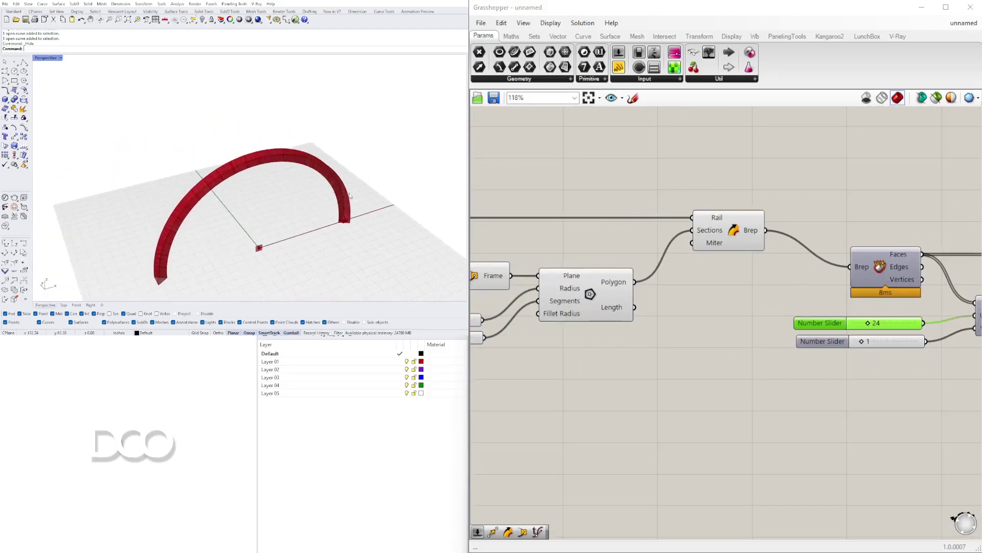
pyautogui.click(752, 235)
pyautogui.rightClick(751, 229)
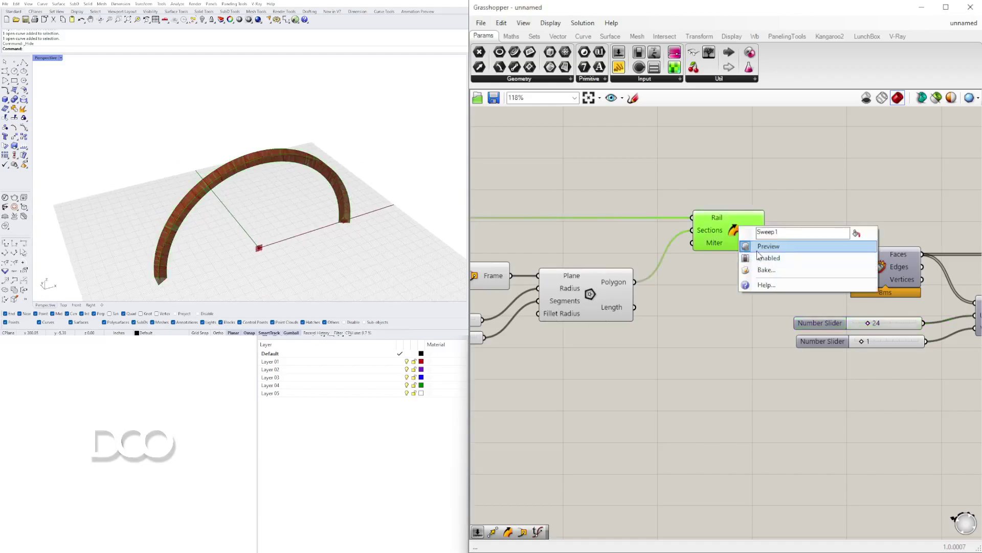
pyautogui.click(788, 245)
pyautogui.scroll(-2, 614, 354)
pyautogui.moveTo(614, 371); pyautogui.dragTo(682, 342, button='right')
pyautogui.click(710, 370)
# Select Isotrim and examine its surface panels and their edges along the arch.
pyautogui.moveTo(371, 244); pyautogui.dragTo(257, 232, button='right')
pyautogui.moveTo(742, 325); pyautogui.dragTo(594, 325, button='right')
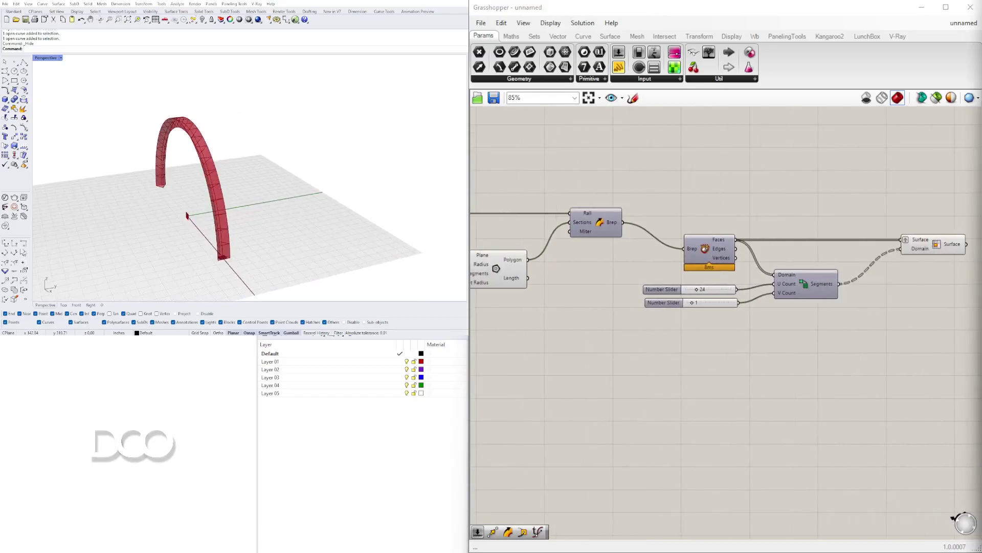
pyautogui.scroll(3, 932, 305)
pyautogui.scroll(5, 246, 180)
pyautogui.moveTo(246, 180); pyautogui.dragTo(345, 146, button='right')
pyautogui.scroll(5, 384, 154)
pyautogui.scroll(-4, 384, 135)
pyautogui.scroll(6, 338, 138)
pyautogui.scroll(-4, 367, 145)
pyautogui.scroll(4, 366, 120)
pyautogui.scroll(-4, 339, 117)
pyautogui.scroll(2, 330, 121)
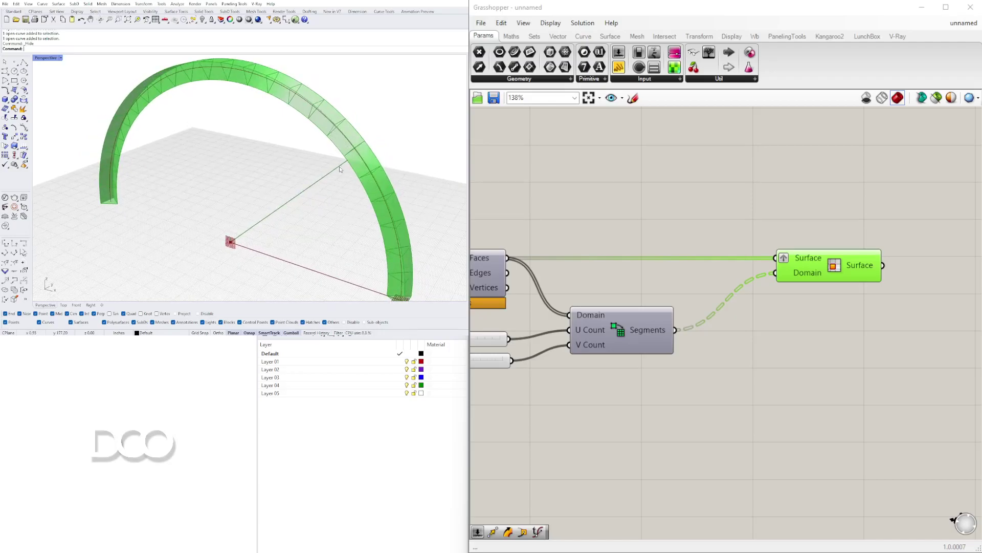
pyautogui.moveTo(848, 257); pyautogui.dragTo(729, 265, button='right')
pyautogui.click(754, 222)
pyautogui.click(727, 242)
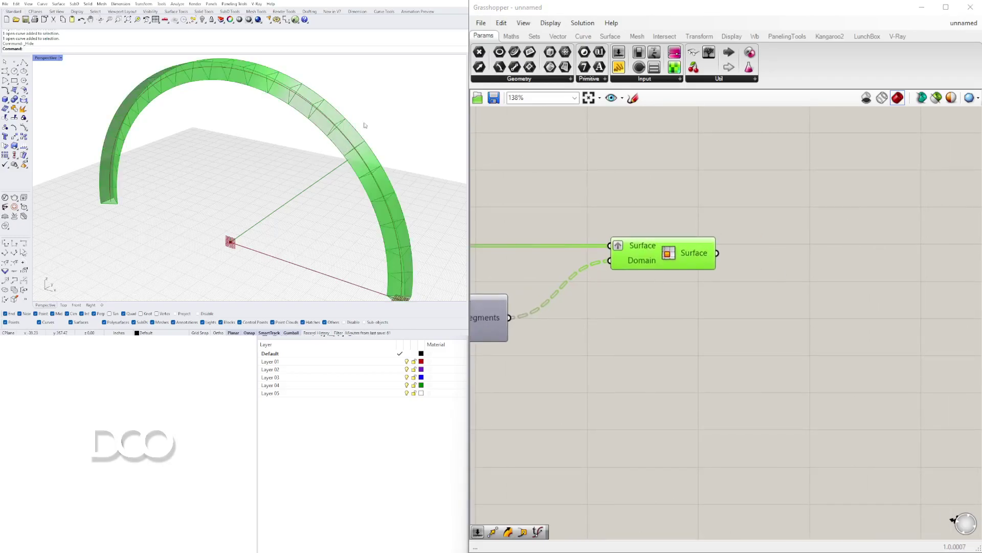
pyautogui.click(661, 260)
pyautogui.click(363, 157)
# Add a Brep Join component after Isotrim and connect Isotrim's Surface output to its Breps input.
pyautogui.moveTo(840, 285); pyautogui.dragTo(803, 232, button='right')
pyautogui.doubleClick(803, 229)
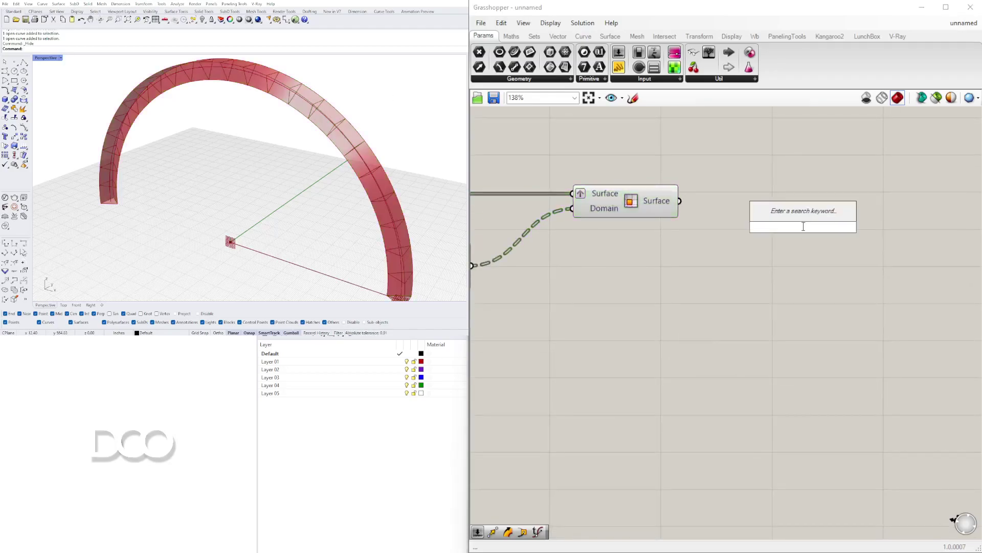
pyautogui.write('JOIN')
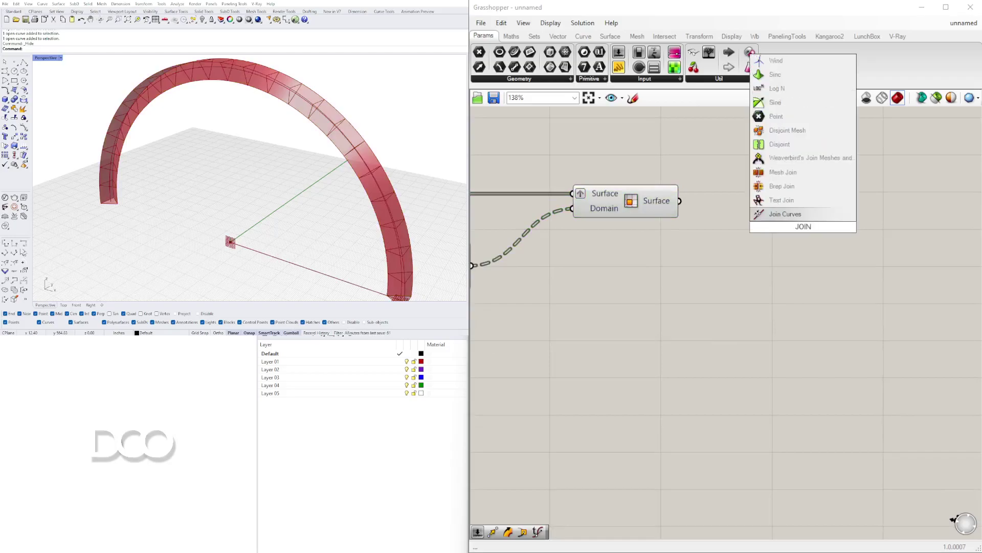
pyautogui.click(778, 188)
pyautogui.moveTo(680, 200); pyautogui.dragTo(775, 170)
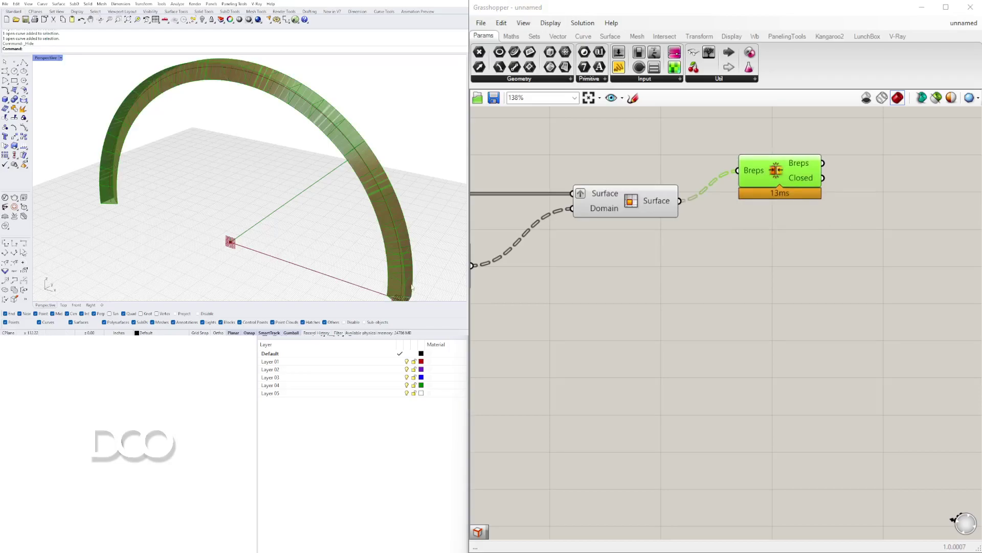
# Flatten the Breps input of Brep Join and reposition the component on the canvas.
pyautogui.rightClick(768, 157)
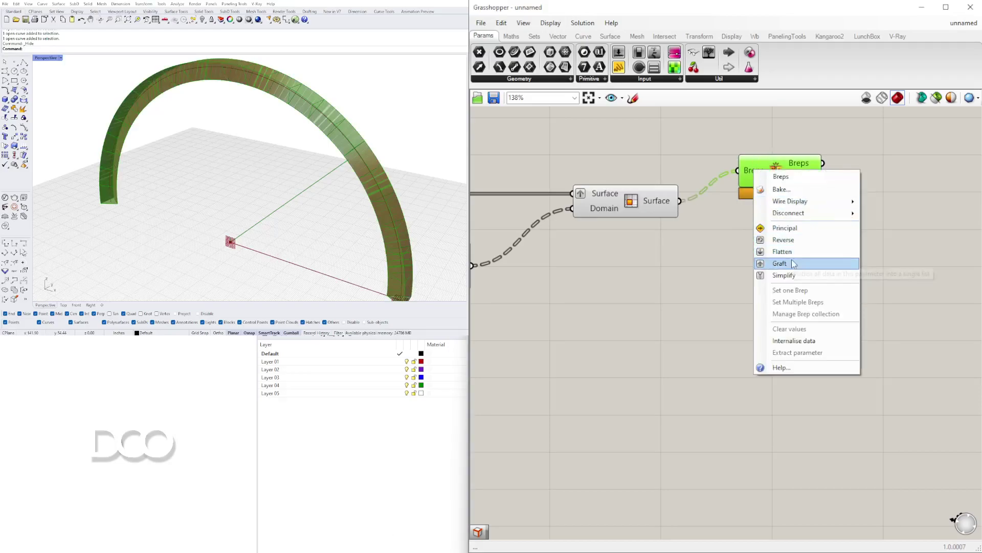
pyautogui.click(791, 258)
pyautogui.moveTo(822, 207); pyautogui.dragTo(613, 211, button='right')
pyautogui.moveTo(574, 175); pyautogui.dragTo(606, 158)
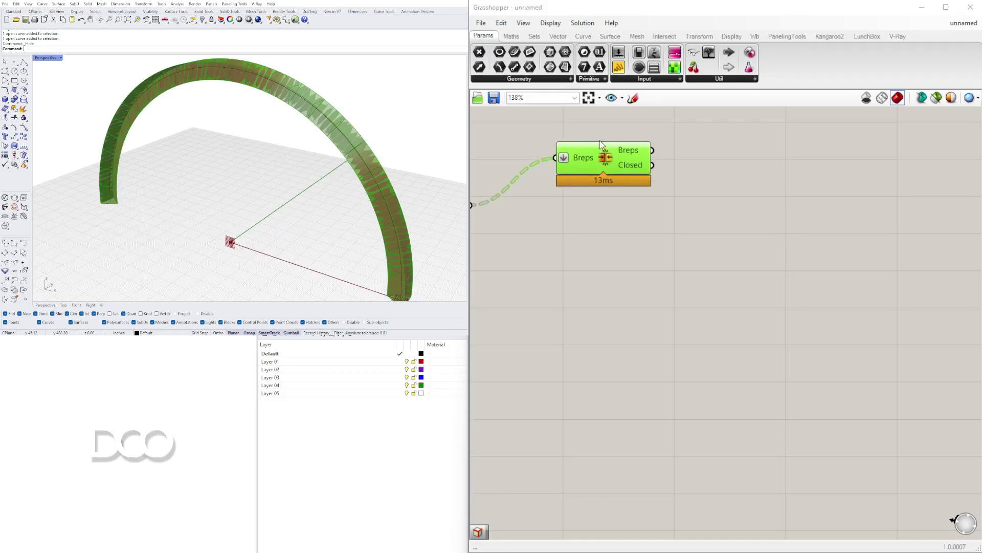
# Add a Brep Edges component after Brep Join and connect the joined Breps output to its Brep input.
pyautogui.moveTo(636, 150)
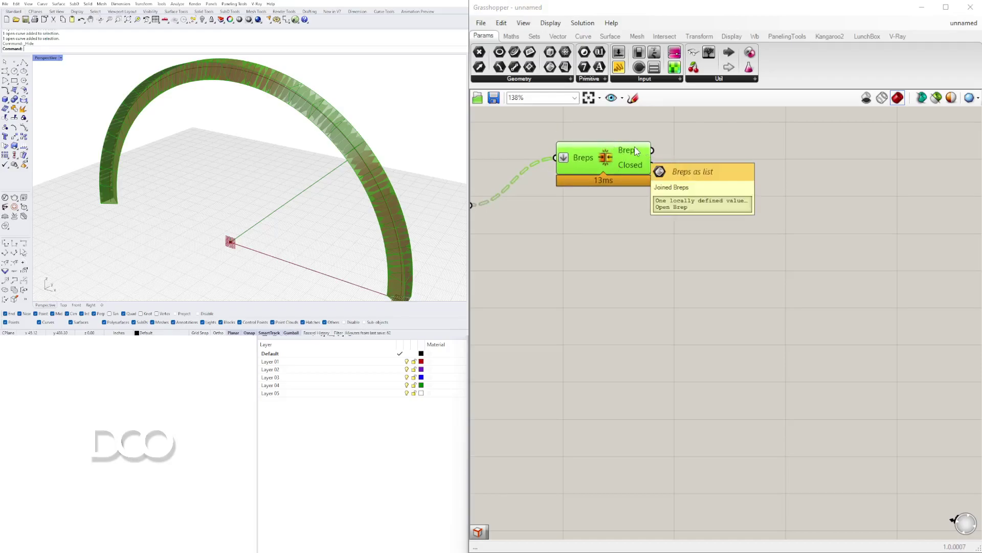
pyautogui.doubleClick(716, 172)
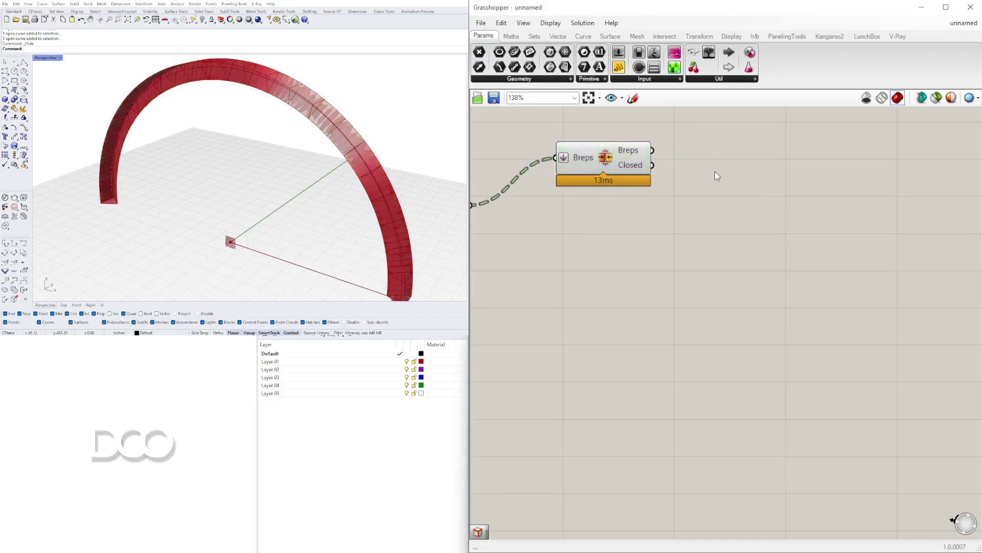
pyautogui.write('BREPE')
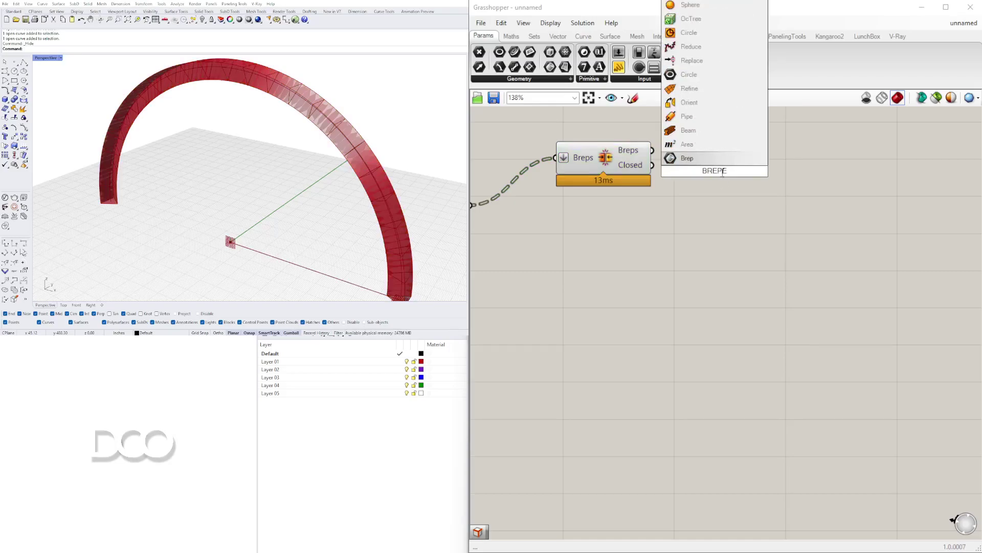
pyautogui.write('DGE')
pyautogui.click(722, 156)
pyautogui.moveTo(691, 171); pyautogui.dragTo(756, 161)
pyautogui.moveTo(631, 158); pyautogui.dragTo(745, 173)
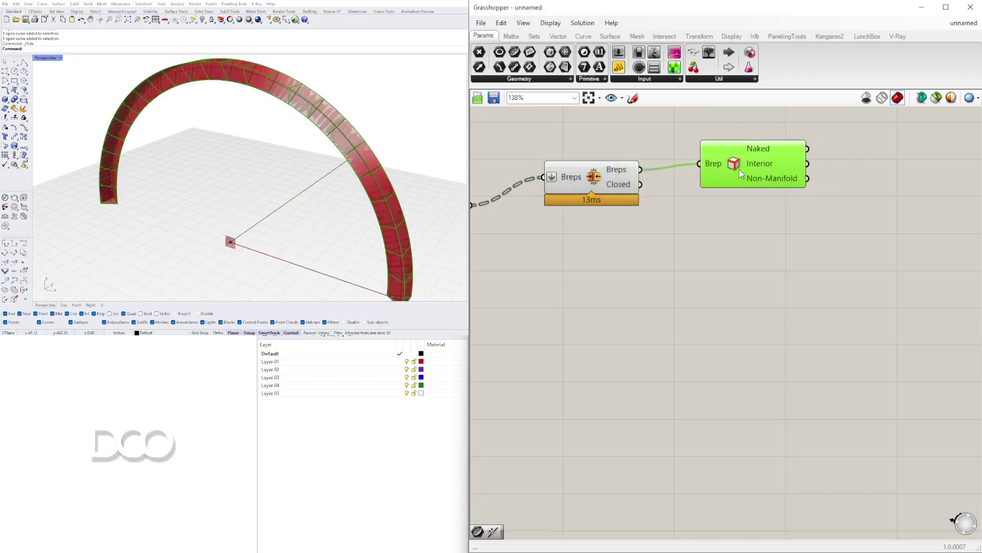
# Turn off the previews of Brep Join and Isotrim, leaving only the arch's edges displayed.
pyautogui.rightClick(614, 173)
pyautogui.click(630, 191)
pyautogui.moveTo(514, 235); pyautogui.dragTo(732, 232, button='right')
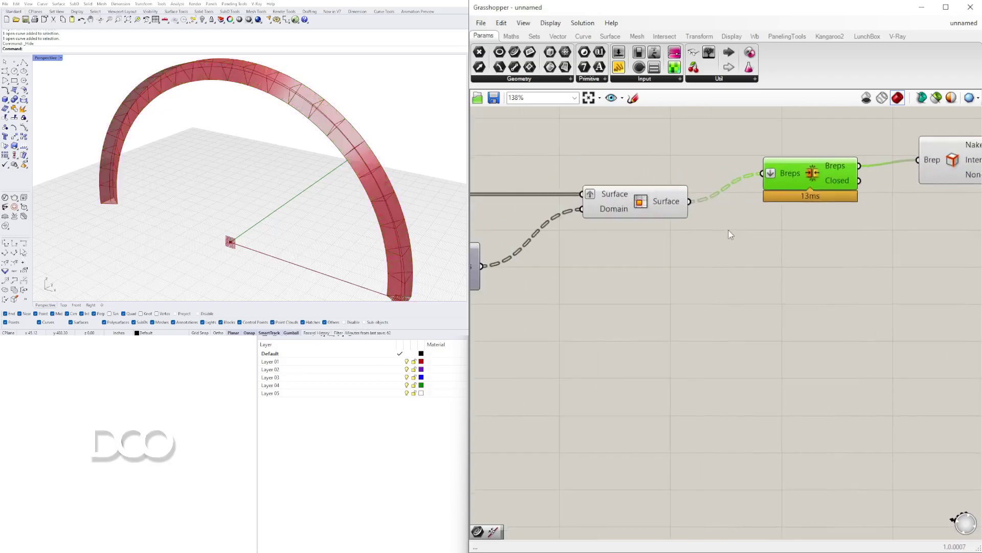
pyautogui.scroll(-1, 732, 235)
pyautogui.rightClick(653, 208)
pyautogui.click(668, 226)
pyautogui.moveTo(919, 194); pyautogui.dragTo(705, 184, button='right')
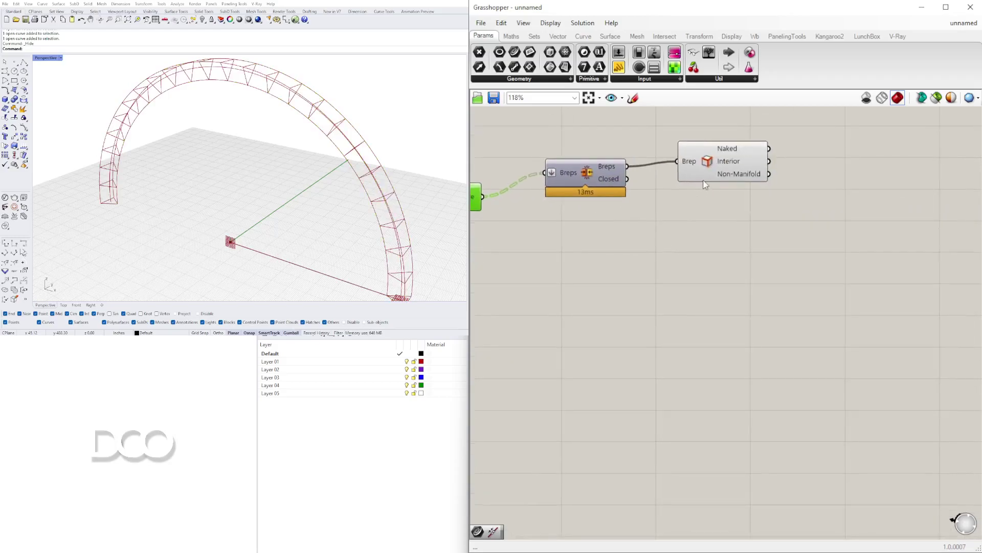
# Align Brep Edges with Brep Join's Breps output and examine the extracted edges at the arch's foot and along its length.
pyautogui.moveTo(705, 182); pyautogui.dragTo(685, 187)
pyautogui.moveTo(368, 98); pyautogui.dragTo(366, 244, button='right')
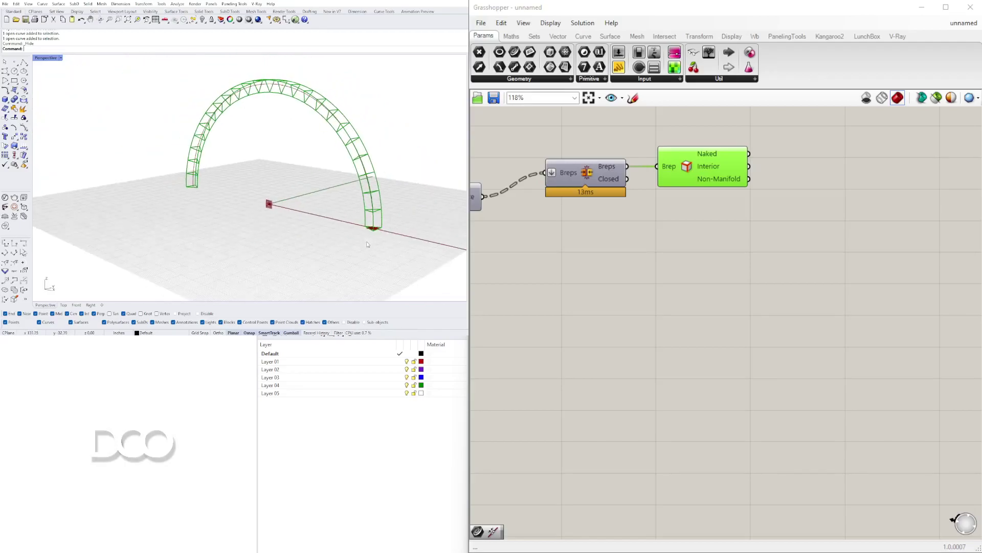
pyautogui.scroll(10, 367, 243)
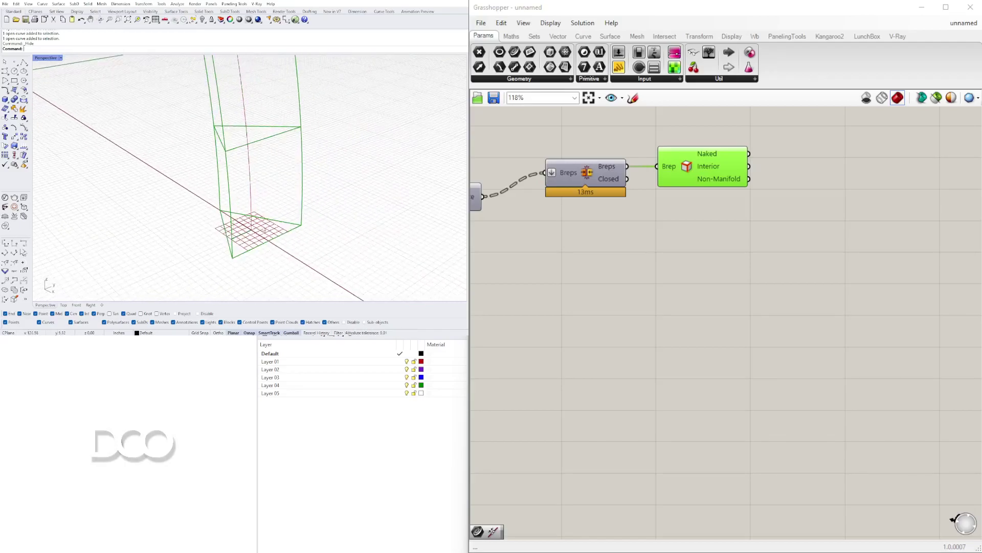
pyautogui.scroll(-10, 270, 228)
pyautogui.scroll(-4, 212, 117)
pyautogui.moveTo(234, 142); pyautogui.dragTo(251, 211, button='right')
pyautogui.scroll(5, 212, 117)
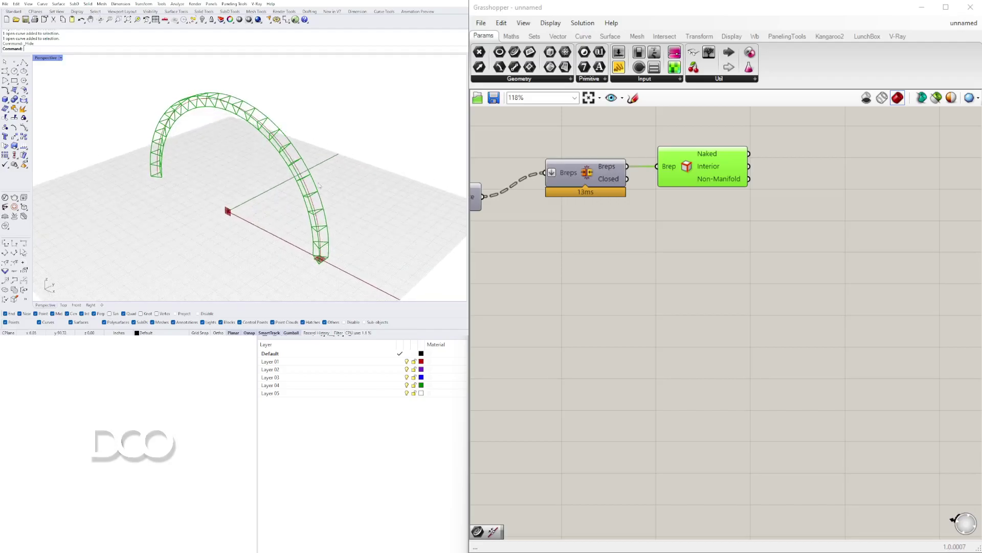
# Move Brep Join and Brep Edges together closer to Isotrim, and examine the edge framework of the whole arch.
pyautogui.scroll(-3, 702, 300)
pyautogui.moveTo(702, 301); pyautogui.dragTo(855, 319, button='right')
pyautogui.moveTo(884, 308); pyautogui.dragTo(761, 246)
pyautogui.moveTo(877, 294); pyautogui.dragTo(770, 227)
pyautogui.moveTo(778, 239); pyautogui.dragTo(759, 256)
pyautogui.click(751, 288)
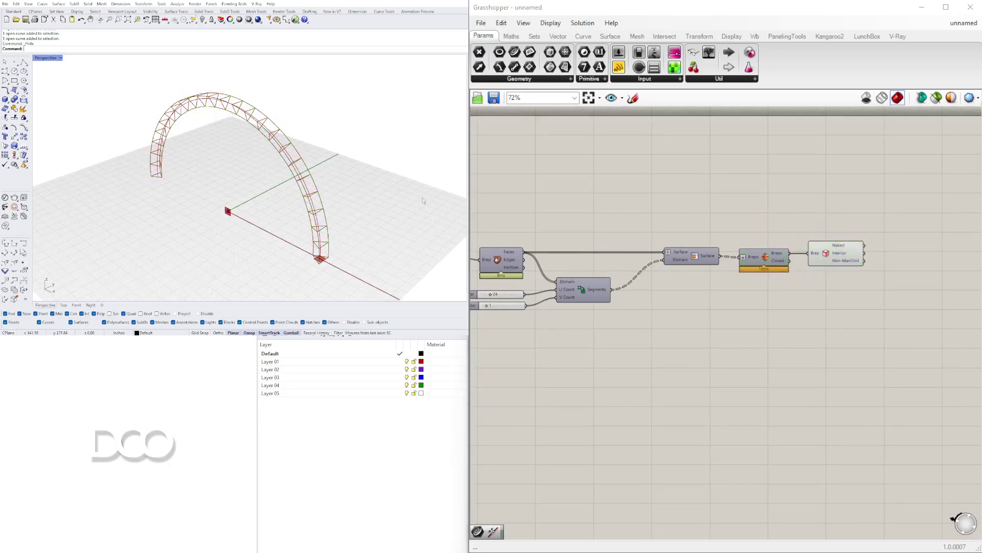
pyautogui.moveTo(295, 177); pyautogui.dragTo(253, 136, button='right')
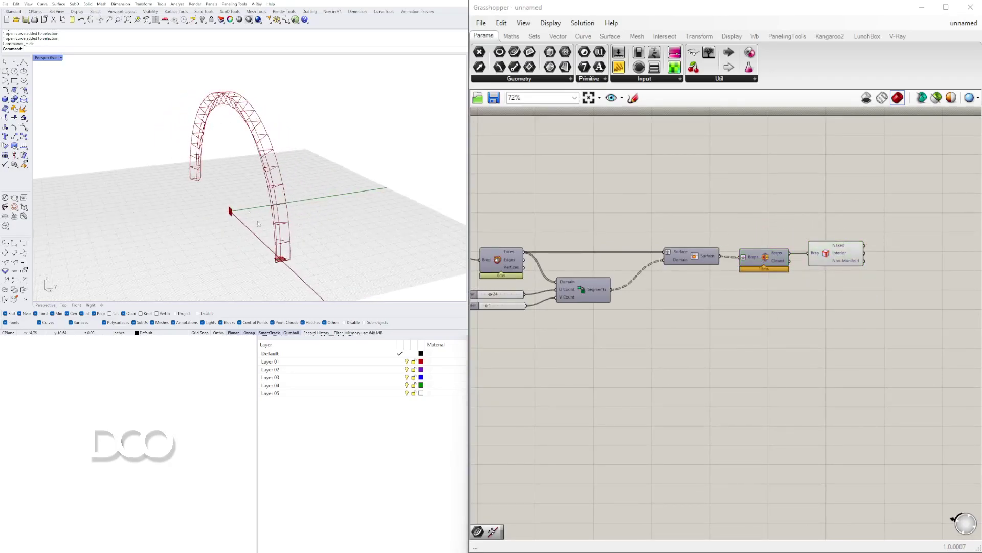
pyautogui.moveTo(234, 227); pyautogui.dragTo(255, 232, button='right')
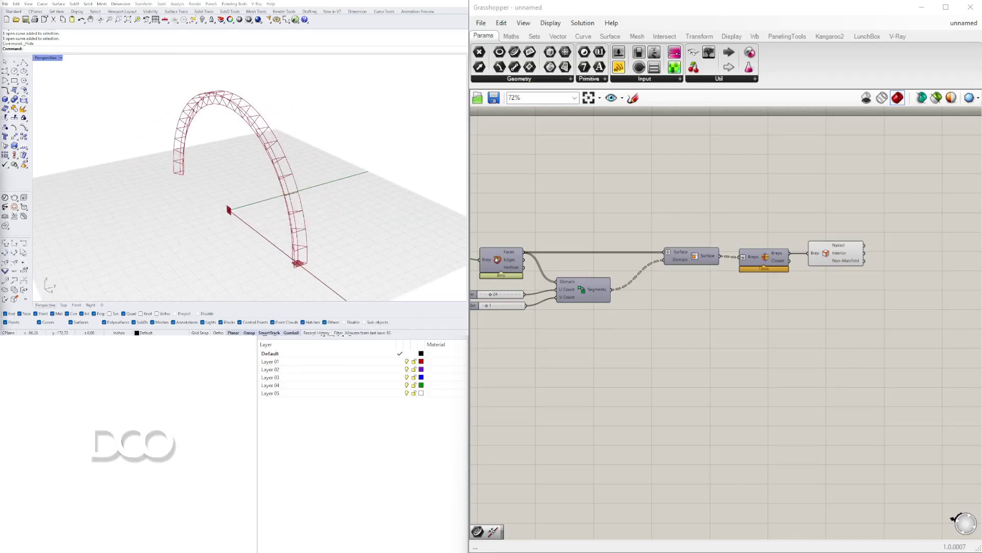
# Move Brep Join and Brep Edges together above Isotrim's row to free canvas space below them.
pyautogui.moveTo(154, 236); pyautogui.dragTo(297, 199, button='right')
pyautogui.moveTo(744, 306); pyautogui.dragTo(762, 340, button='right')
pyautogui.moveTo(855, 354); pyautogui.dragTo(703, 281)
pyautogui.moveTo(721, 300); pyautogui.dragTo(740, 259)
pyautogui.click(748, 279)
pyautogui.scroll(4, 405, 179)
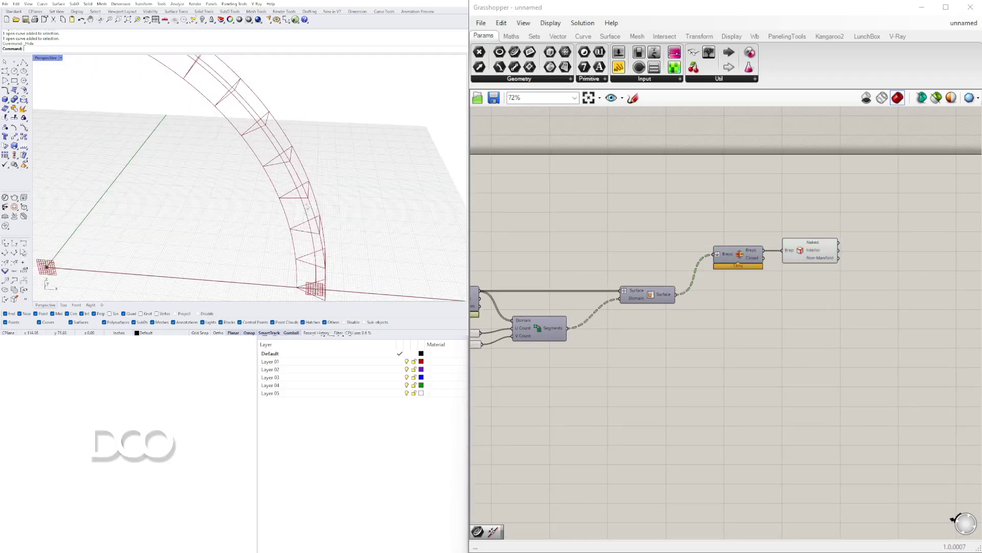
# Add an Area component, connect Isotrim's Surface output to its Geometry input, and inspect the panel centroids along the arch.
pyautogui.doubleClick(652, 307)
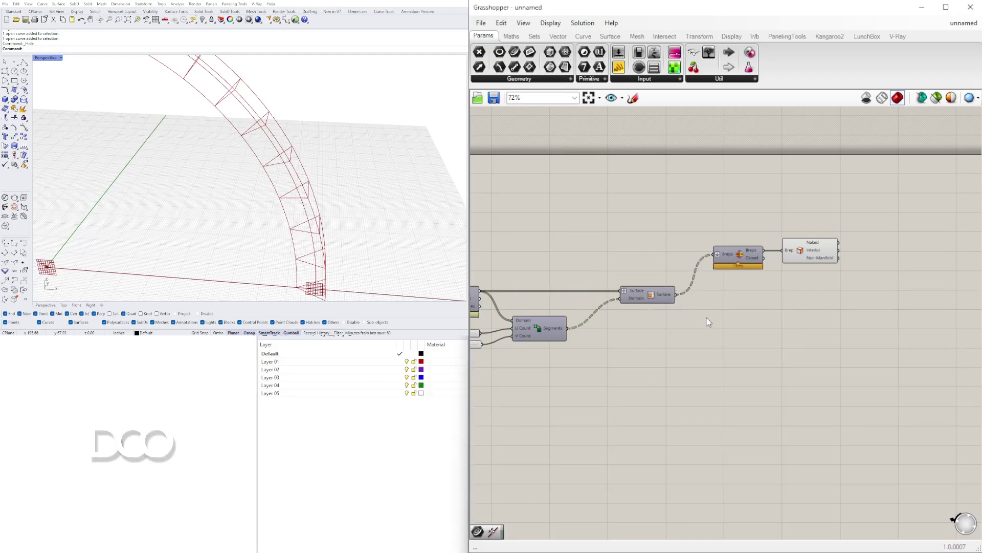
pyautogui.doubleClick(708, 317)
pyautogui.write('area')
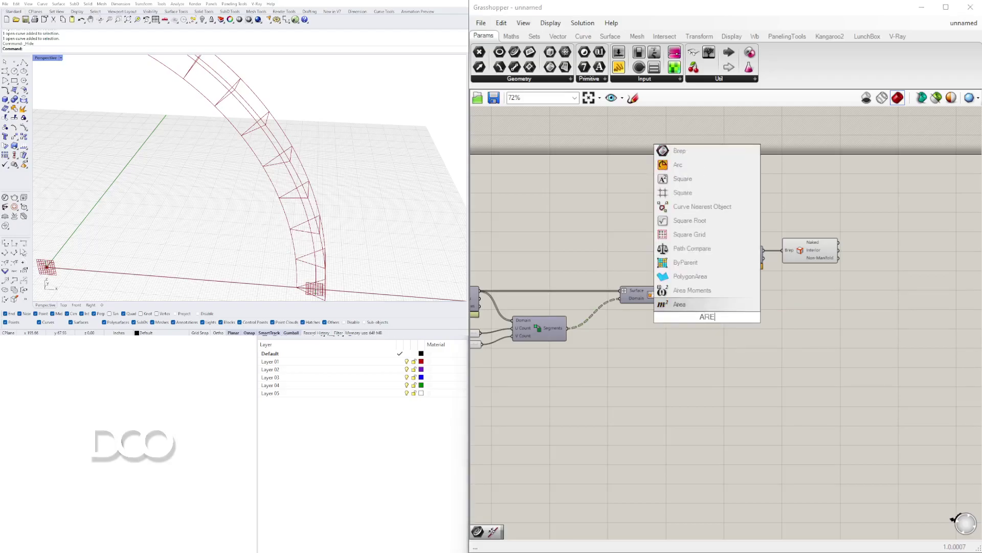
pyautogui.click(705, 306)
pyautogui.scroll(2, 707, 313)
pyautogui.moveTo(664, 287); pyautogui.dragTo(795, 360)
pyautogui.moveTo(319, 212); pyautogui.dragTo(270, 158, button='right')
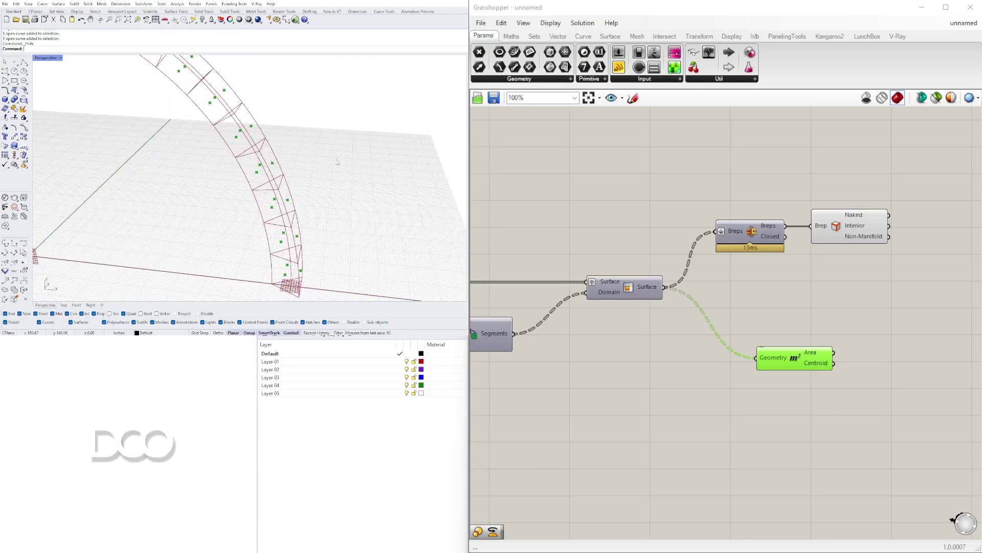
# Move Area lower, add a Deconstruct Brep component between it and Brep Join, and connect Isotrim's Surface output to its Brep input.
pyautogui.moveTo(715, 352); pyautogui.dragTo(672, 373, button='right')
pyautogui.moveTo(737, 383); pyautogui.dragTo(737, 421)
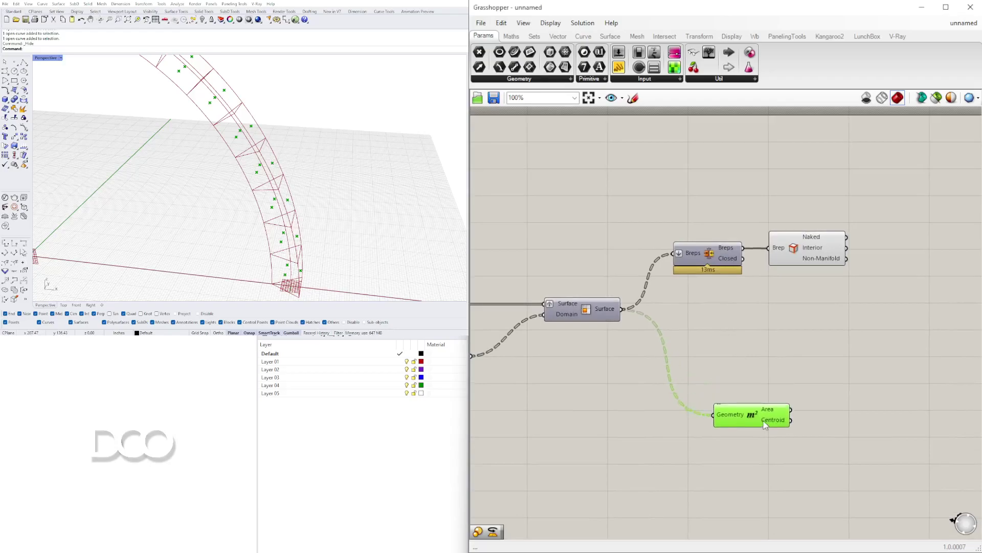
pyautogui.doubleClick(731, 354)
pyautogui.write('DEC')
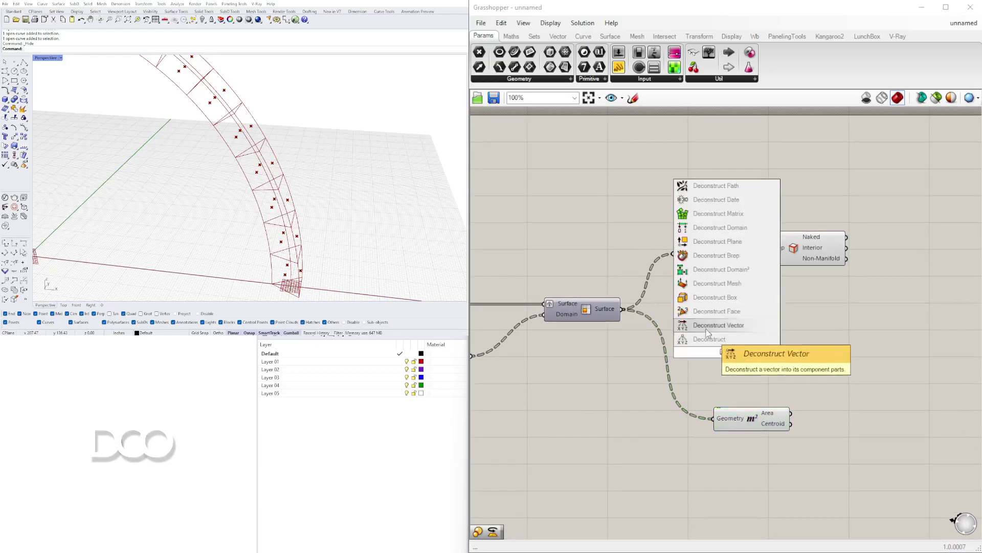
pyautogui.click(722, 261)
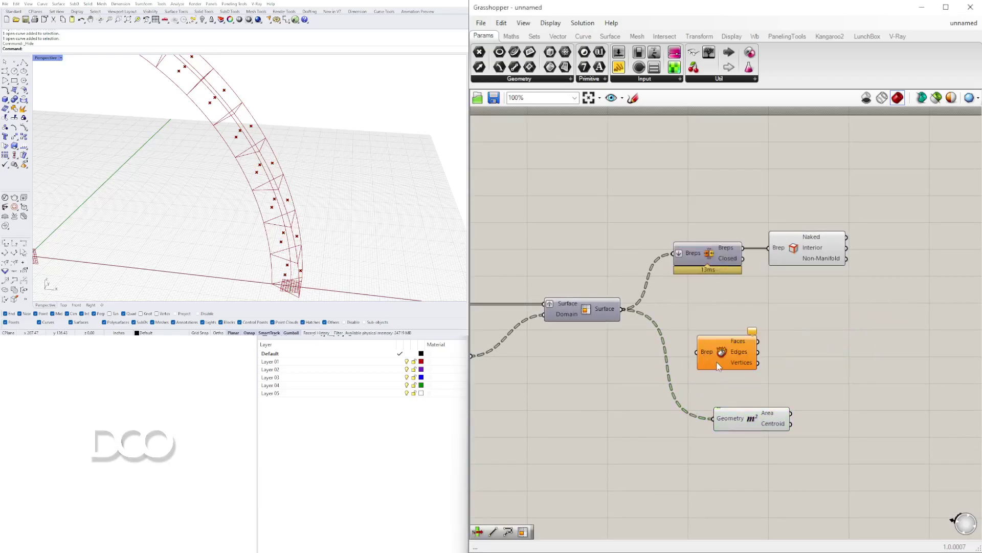
pyautogui.click(604, 310)
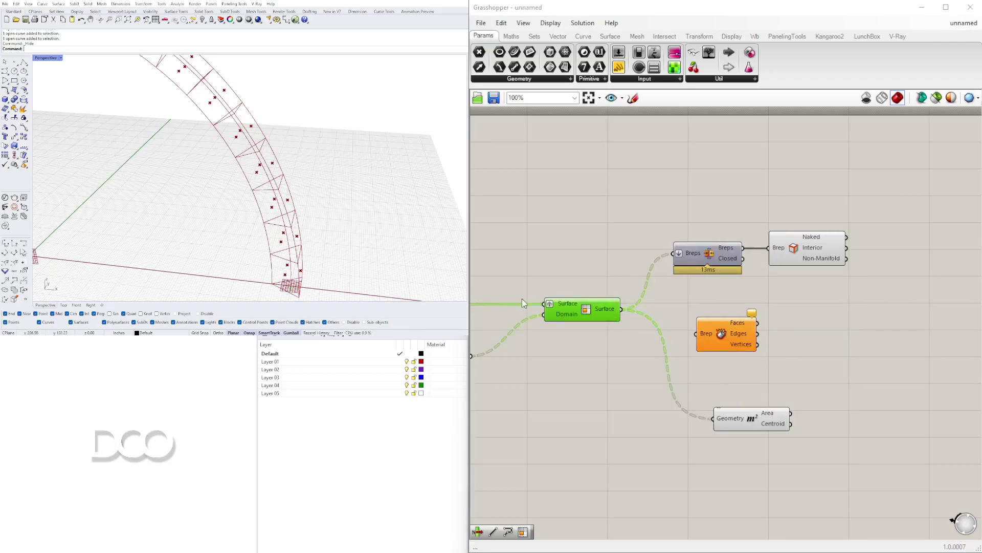
pyautogui.moveTo(619, 309); pyautogui.dragTo(711, 335)
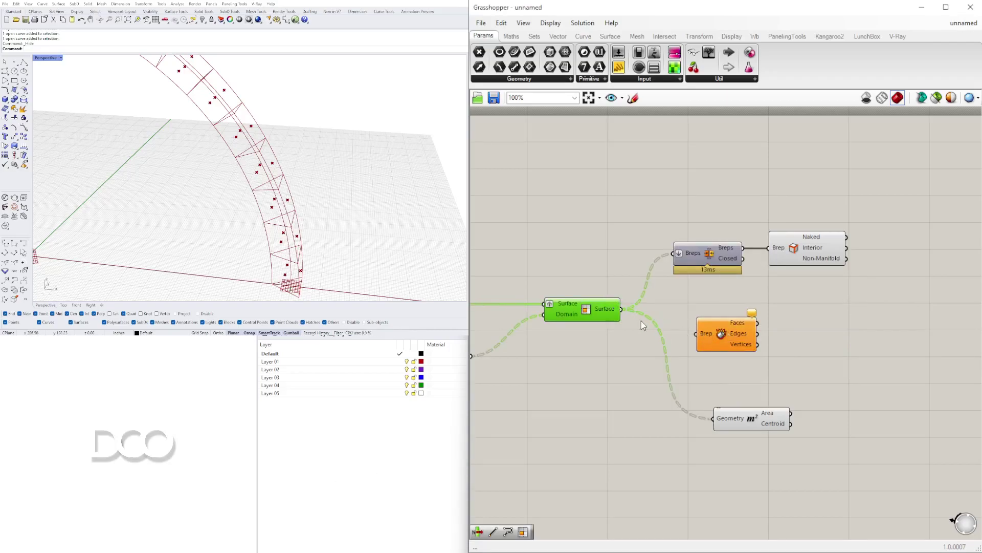
pyautogui.moveTo(620, 314); pyautogui.dragTo(715, 332)
pyautogui.moveTo(755, 349); pyautogui.dragTo(733, 336, button='right')
# Connect the new Deconstruct Brep's Faces output to Area's Geometry input and place Area beside it, highlighting the panels in the viewport.
pyautogui.moveTo(285, 196); pyautogui.dragTo(222, 190, button='right')
pyautogui.moveTo(721, 405); pyautogui.dragTo(789, 391)
pyautogui.moveTo(683, 320); pyautogui.dragTo(787, 294)
pyautogui.moveTo(680, 321); pyautogui.dragTo(689, 339)
pyautogui.moveTo(799, 287); pyautogui.dragTo(781, 303)
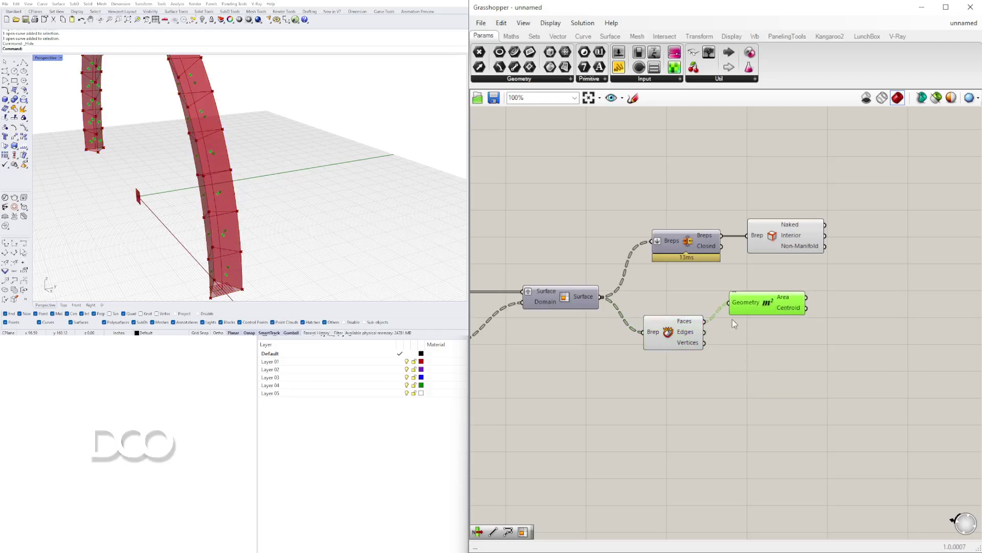
pyautogui.moveTo(755, 302); pyautogui.dragTo(713, 286, button='right')
pyautogui.click(655, 327)
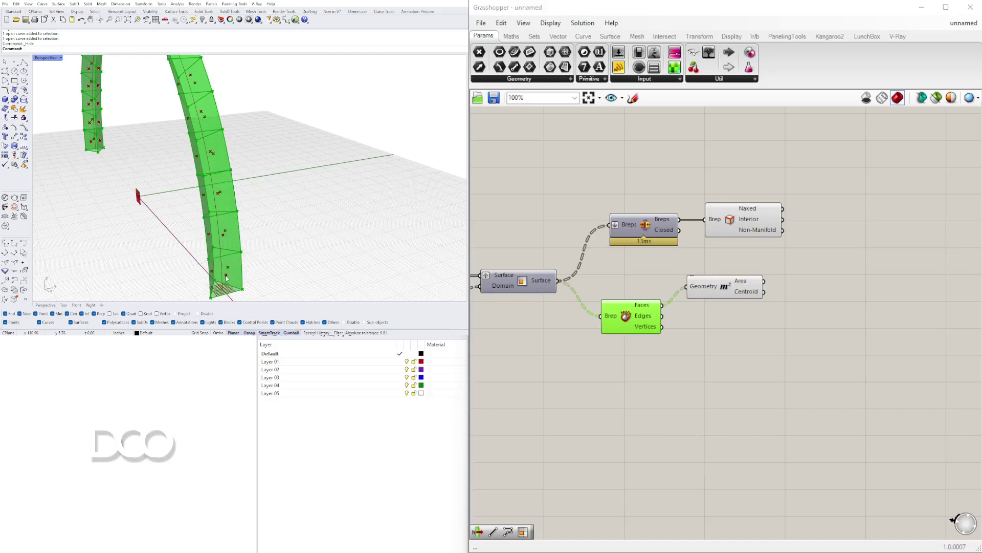
# Add a two-point Line component beyond Area and spread the components apart to make room for its wires.
pyautogui.doubleClick(834, 289)
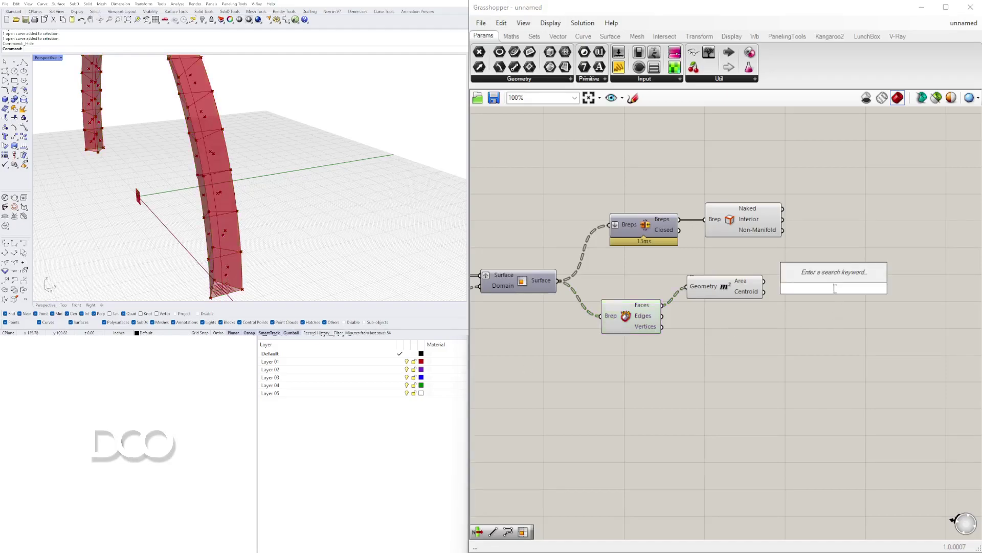
pyautogui.write('LINE')
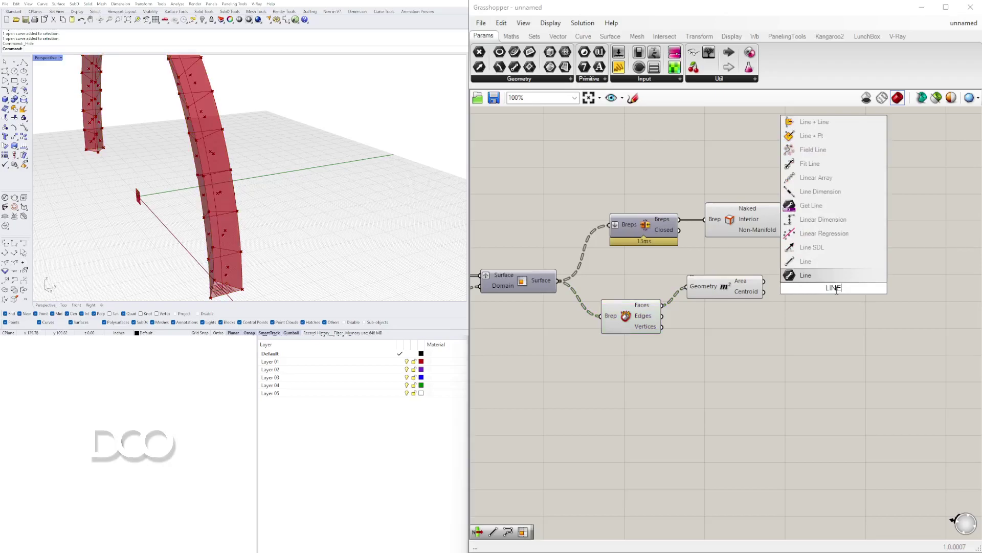
pyautogui.click(829, 262)
pyautogui.moveTo(705, 290); pyautogui.dragTo(688, 309)
pyautogui.moveTo(751, 371); pyautogui.dragTo(607, 308)
pyautogui.click(742, 348)
pyautogui.moveTo(859, 310); pyautogui.dragTo(779, 323, button='right')
pyautogui.moveTo(757, 302); pyautogui.dragTo(821, 300)
# Connect Deconstruct Brep's Vertices to Line's Start Point and Area's Centroid to its End Point, realigning Brep Edges and Area.
pyautogui.click(687, 208)
pyautogui.moveTo(684, 225); pyautogui.dragTo(676, 225)
pyautogui.click(687, 206)
pyautogui.moveTo(620, 322); pyautogui.dragTo(635, 312)
pyautogui.click(574, 348)
pyautogui.moveTo(573, 332); pyautogui.dragTo(789, 295)
pyautogui.moveTo(815, 328); pyautogui.dragTo(809, 336)
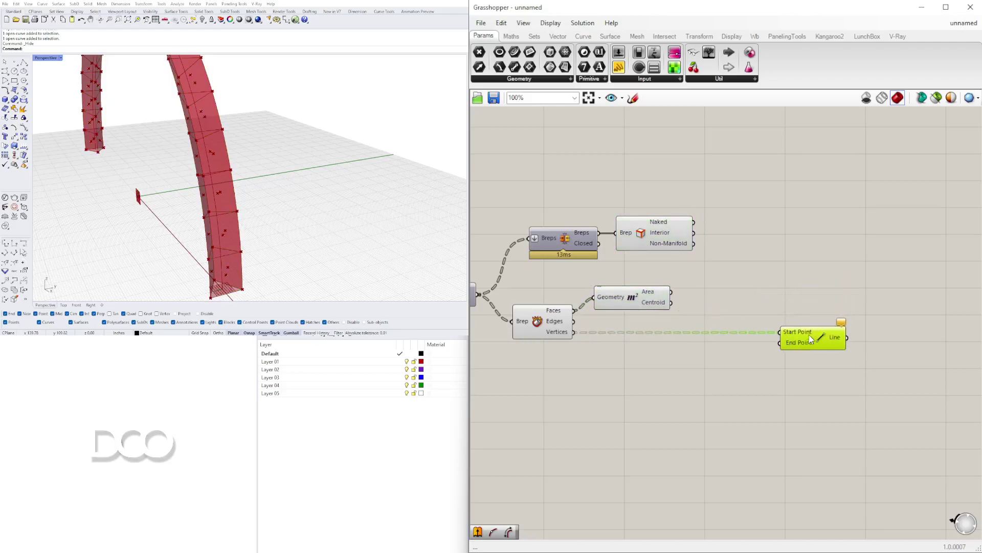
pyautogui.moveTo(672, 302); pyautogui.dragTo(780, 339)
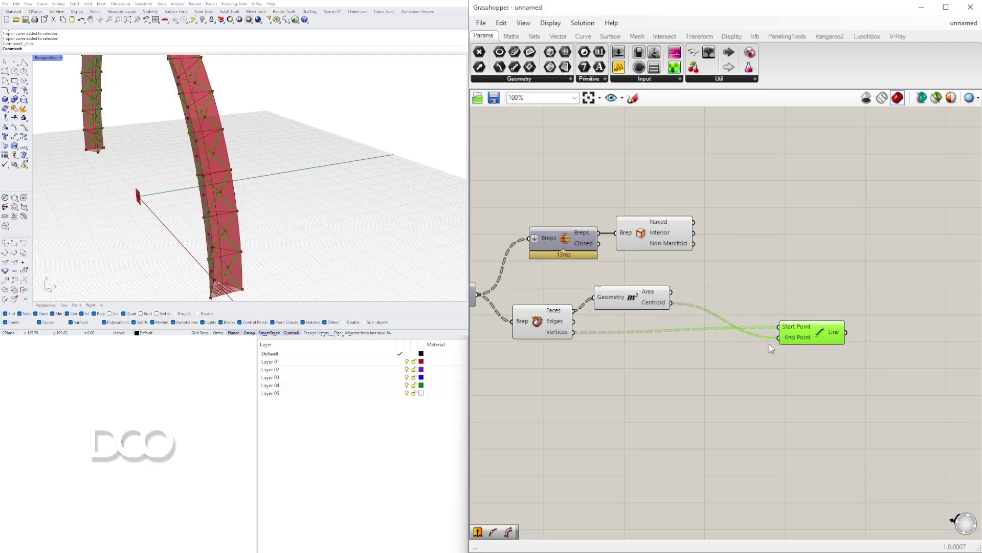
# Tidy the canvas by realigning Area between its wires and moving Brep Join and Brep Edges together closer to Deconstruct Brep.
pyautogui.moveTo(621, 298); pyautogui.dragTo(623, 311)
pyautogui.click(813, 335)
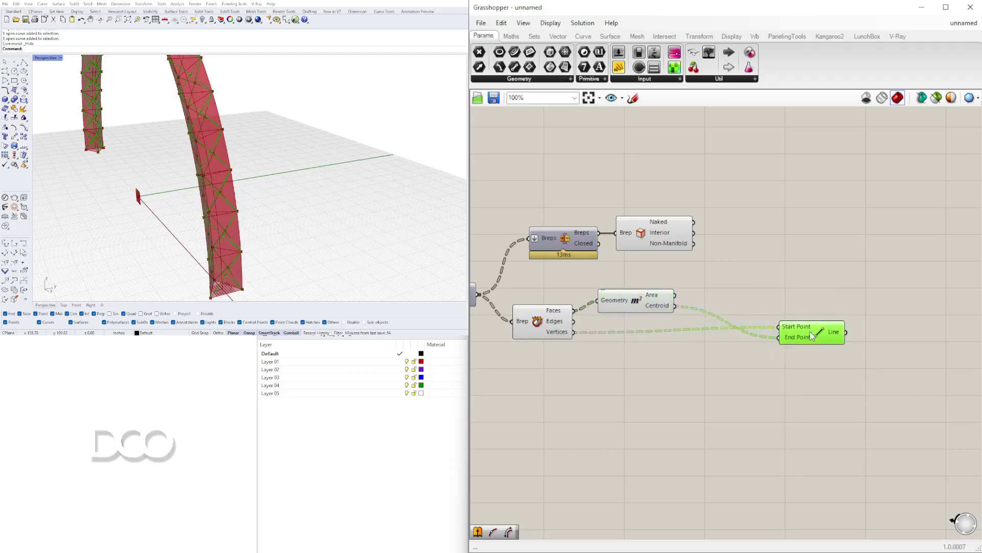
pyautogui.moveTo(763, 343); pyautogui.dragTo(743, 341)
pyautogui.click(644, 306)
pyautogui.moveTo(643, 306); pyautogui.dragTo(637, 311)
pyautogui.moveTo(694, 244); pyautogui.dragTo(602, 228)
pyautogui.moveTo(697, 279); pyautogui.dragTo(555, 209)
pyautogui.moveTo(550, 248); pyautogui.dragTo(535, 261)
pyautogui.click(548, 208)
# Turn off the previews of the panel Deconstruct Brep and Area, leaving only the truss lines displayed.
pyautogui.scroll(-2, 581, 389)
pyautogui.moveTo(581, 389); pyautogui.dragTo(660, 386, button='right')
pyautogui.scroll(1, 661, 388)
pyautogui.moveTo(720, 374); pyautogui.dragTo(612, 310)
pyautogui.middleClick(614, 311)
pyautogui.click(650, 277)
# Examine the cross-bracing lines and edges of the truss at the arch's foot.
pyautogui.moveTo(316, 168); pyautogui.dragTo(391, 161, button='right')
pyautogui.scroll(5, 353, 270)
pyautogui.moveTo(355, 272); pyautogui.dragTo(347, 147, button='right')
pyautogui.scroll(4, 365, 217)
pyautogui.scroll(3, 302, 208)
pyautogui.scroll(-2, 330, 195)
pyautogui.moveTo(330, 196); pyautogui.dragTo(394, 198, button='right')
pyautogui.scroll(-3, 751, 345)
# Set the U Count number slider of the domain division to 8.
pyautogui.click(694, 384)
pyautogui.moveTo(695, 383); pyautogui.dragTo(838, 385, button='right')
pyautogui.scroll(1, 622, 361)
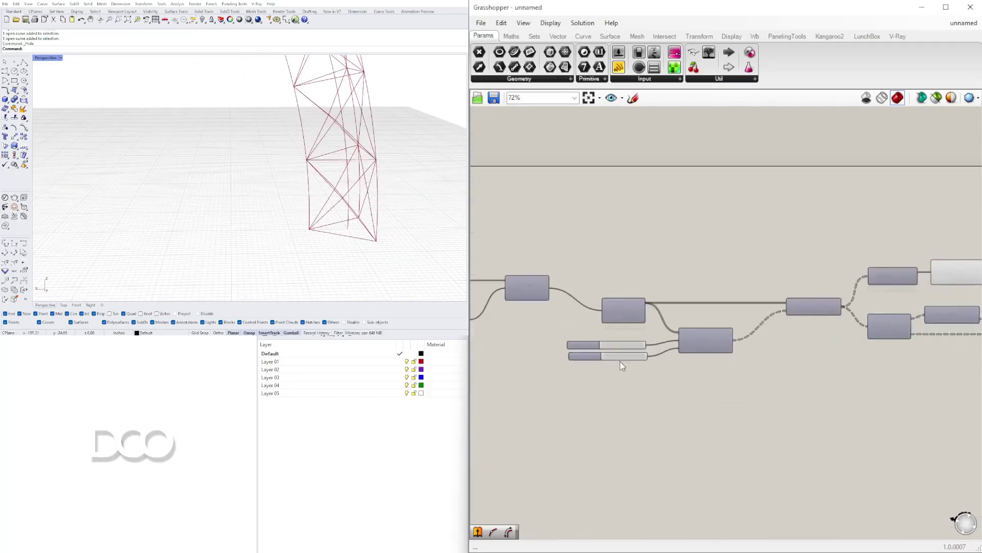
pyautogui.scroll(5, 621, 361)
pyautogui.scroll(-5, 318, 207)
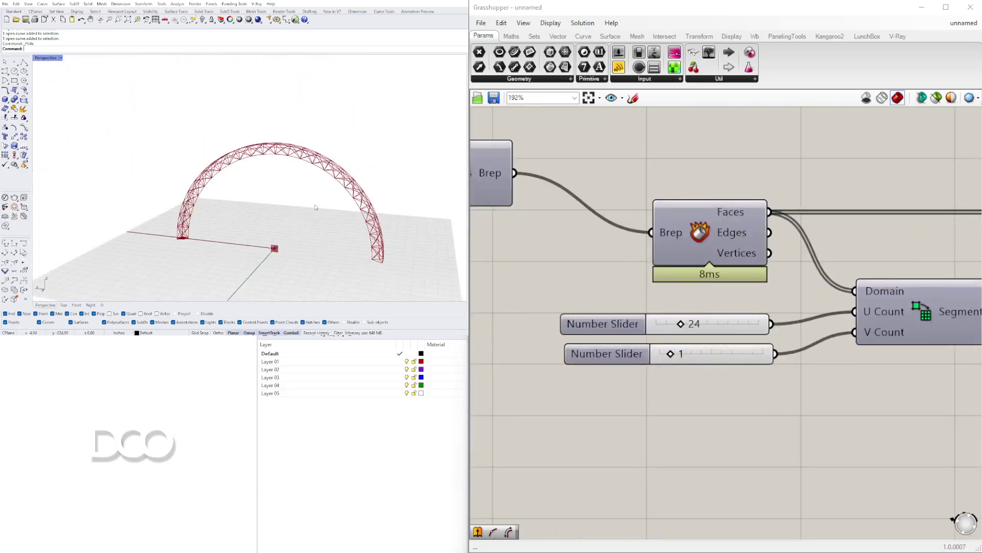
pyautogui.scroll(2, 318, 207)
pyautogui.scroll(3, 691, 323)
pyautogui.moveTo(671, 324); pyautogui.dragTo(639, 325)
# Examine the coarser truss panels along the arch and at its crown.
pyautogui.moveTo(363, 215); pyautogui.dragTo(446, 210, button='right')
pyautogui.scroll(5, 309, 137)
pyautogui.scroll(-5, 309, 137)
pyautogui.moveTo(306, 143); pyautogui.dragTo(276, 175, button='right')
pyautogui.scroll(5, 251, 138)
pyautogui.scroll(-5, 251, 138)
pyautogui.scroll(6, 275, 175)
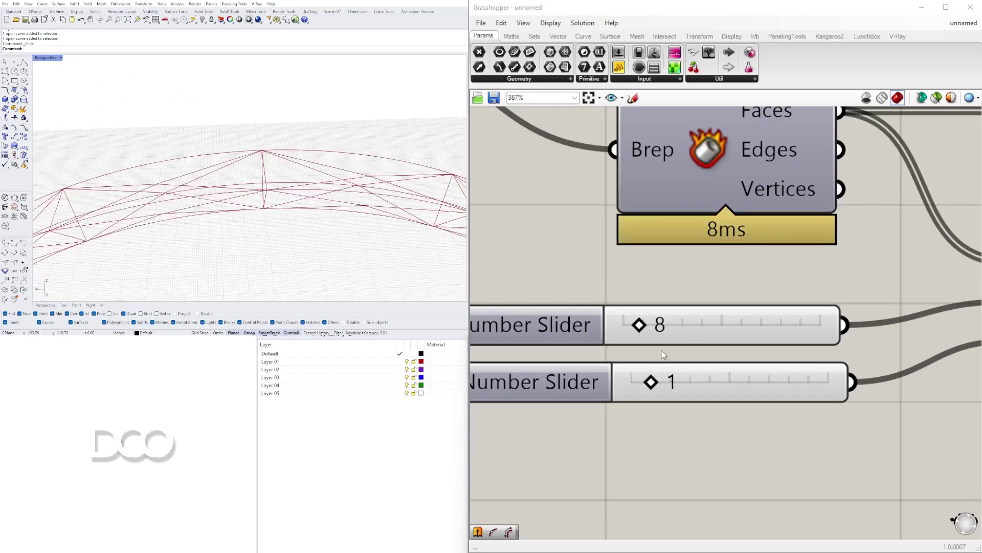
# Set the U Count number slider to 20.
pyautogui.moveTo(640, 324); pyautogui.dragTo(688, 330)
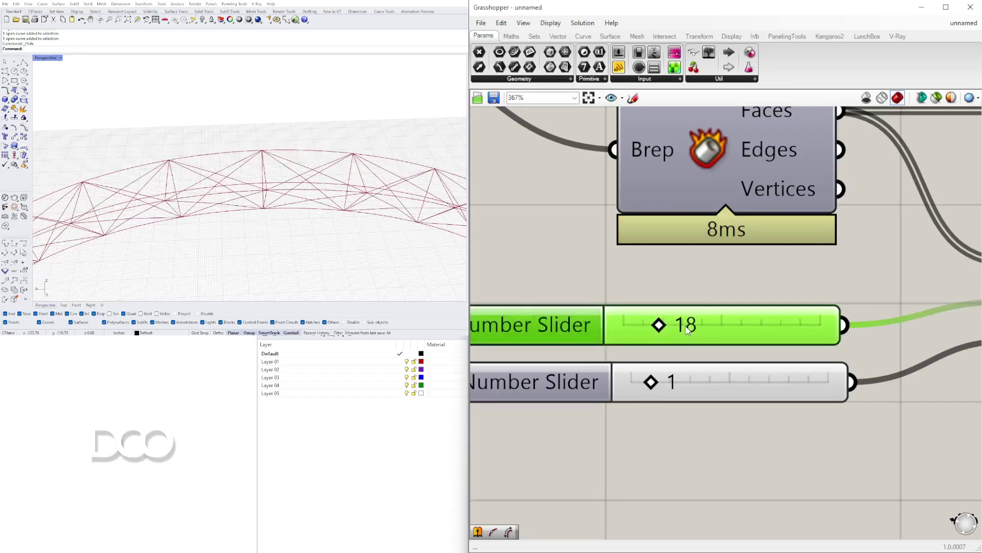
pyautogui.doubleClick(687, 328)
pyautogui.write('20')
pyautogui.press('Return')
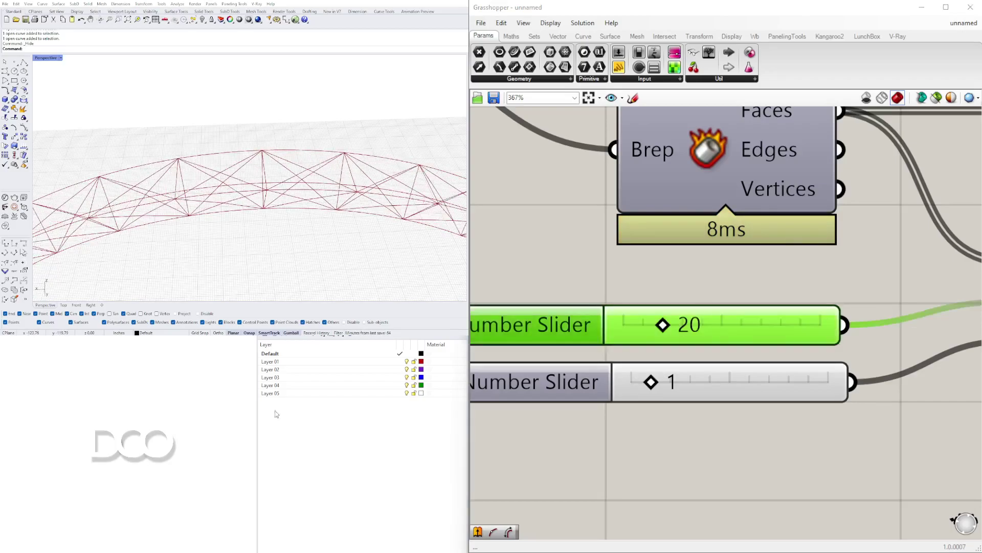
# Compare the diagonal members from Line with the frame members from Brep Edges over the whole arch.
pyautogui.scroll(-10, 297, 213)
pyautogui.moveTo(296, 212); pyautogui.dragTo(328, 214, button='right')
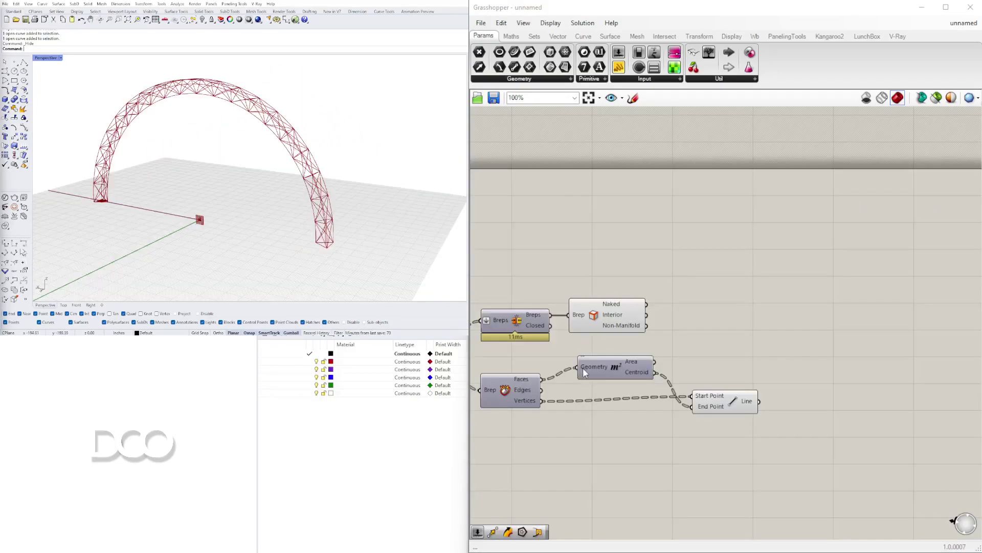
pyautogui.click(716, 402)
pyautogui.click(616, 330)
pyautogui.click(843, 340)
pyautogui.doubleClick(823, 319)
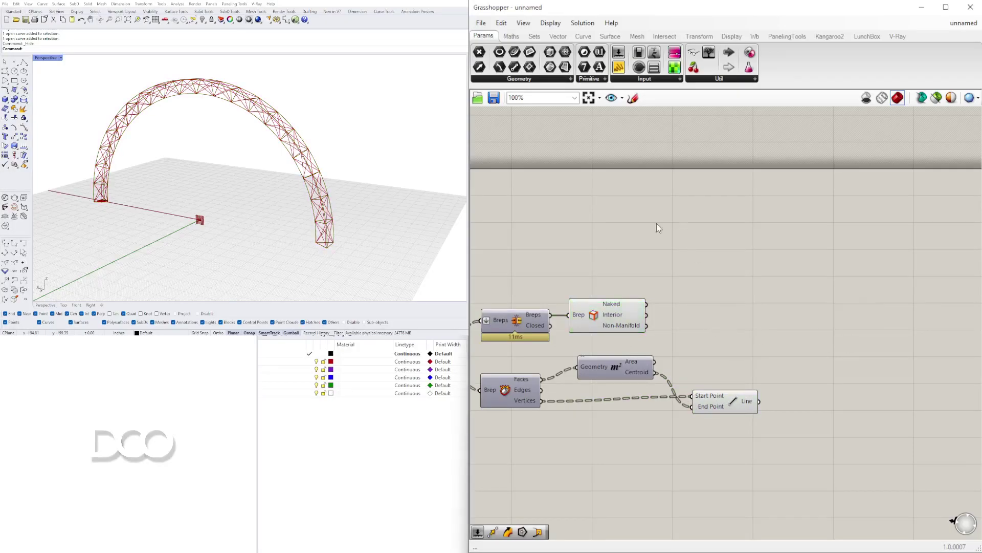
pyautogui.click(610, 328)
pyautogui.click(394, 210)
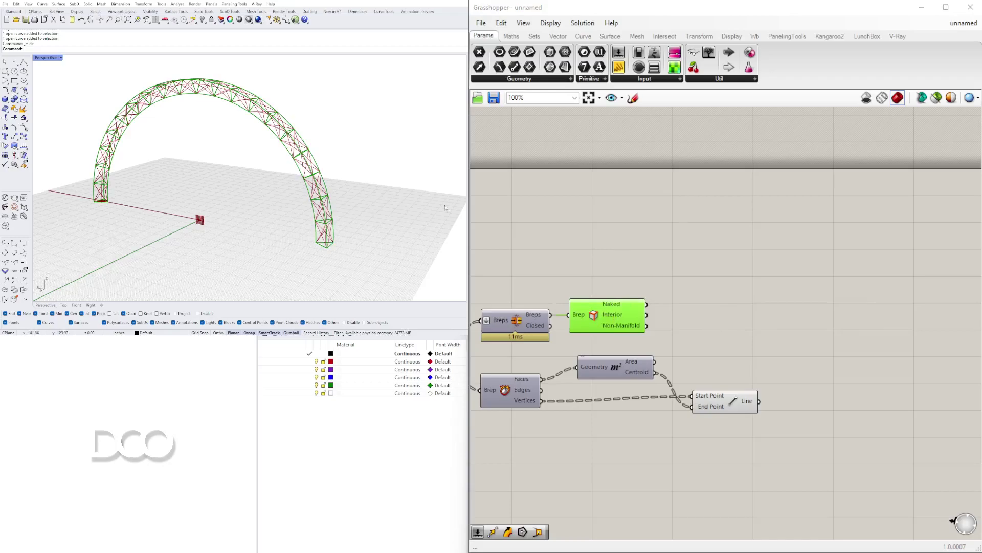
pyautogui.doubleClick(729, 288)
pyautogui.write('pipe')
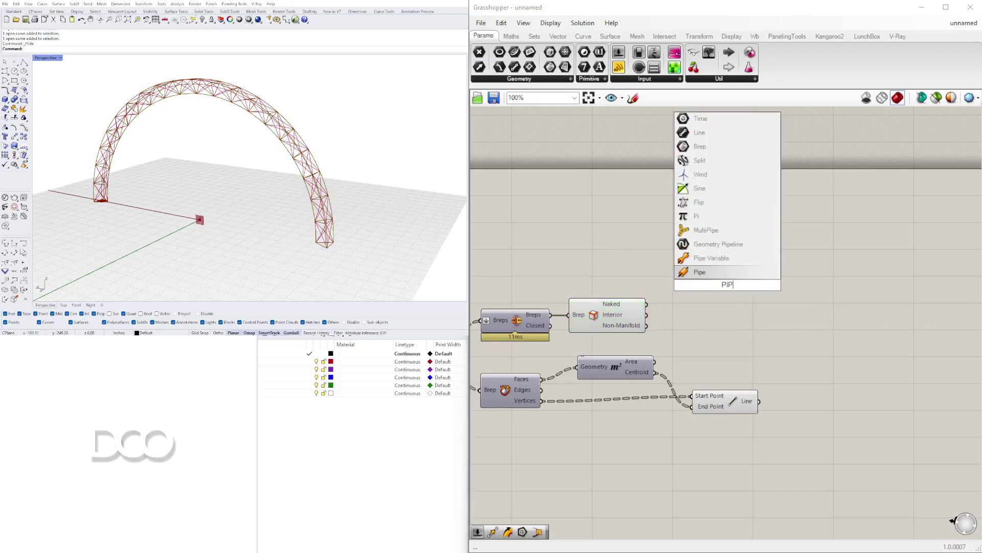
pyautogui.press('Escape')
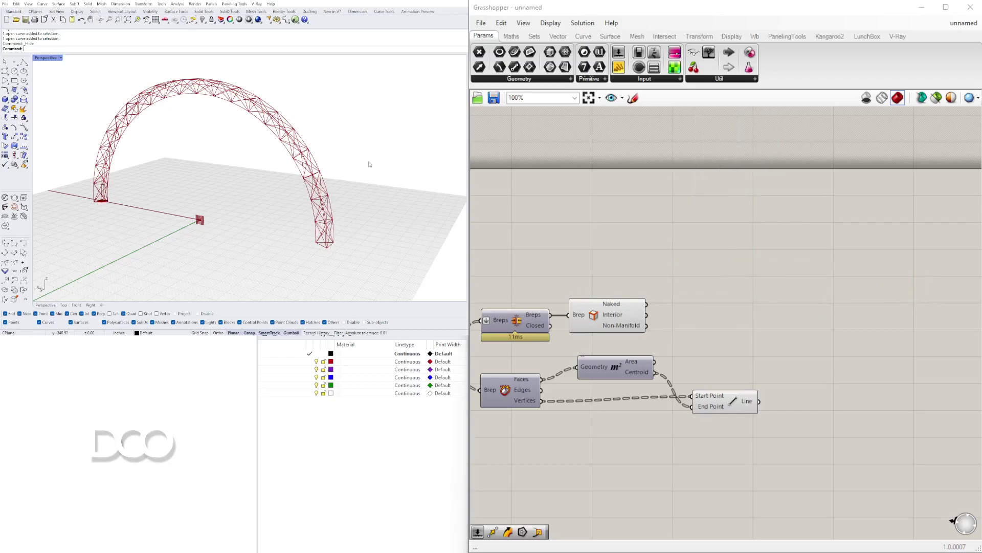
# Add a Pipe component above the Line component.
pyautogui.doubleClick(756, 268)
pyautogui.write('pi')
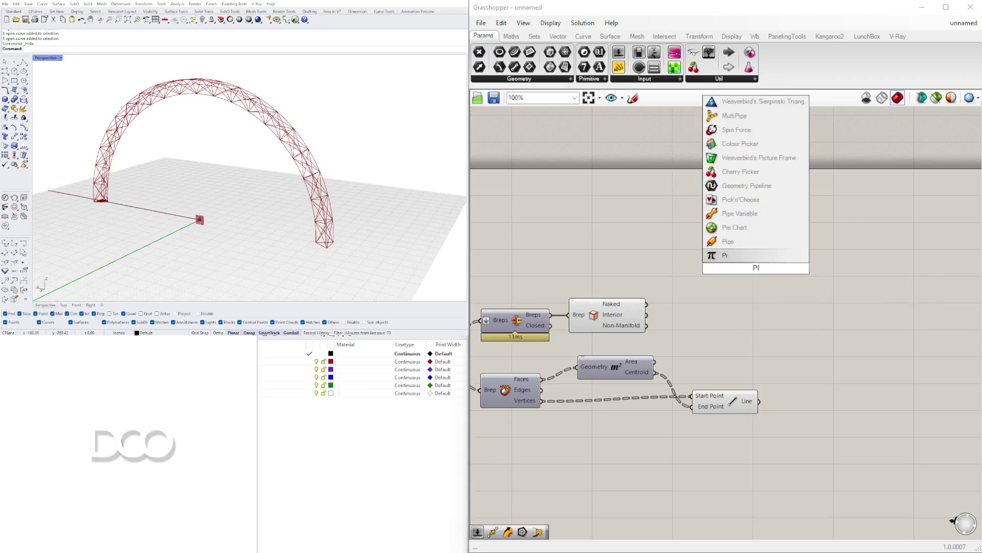
pyautogui.click(729, 241)
# Connect both the Interior and Naked outputs of Brep Edges to Pipe's Curve input.
pyautogui.click(618, 312)
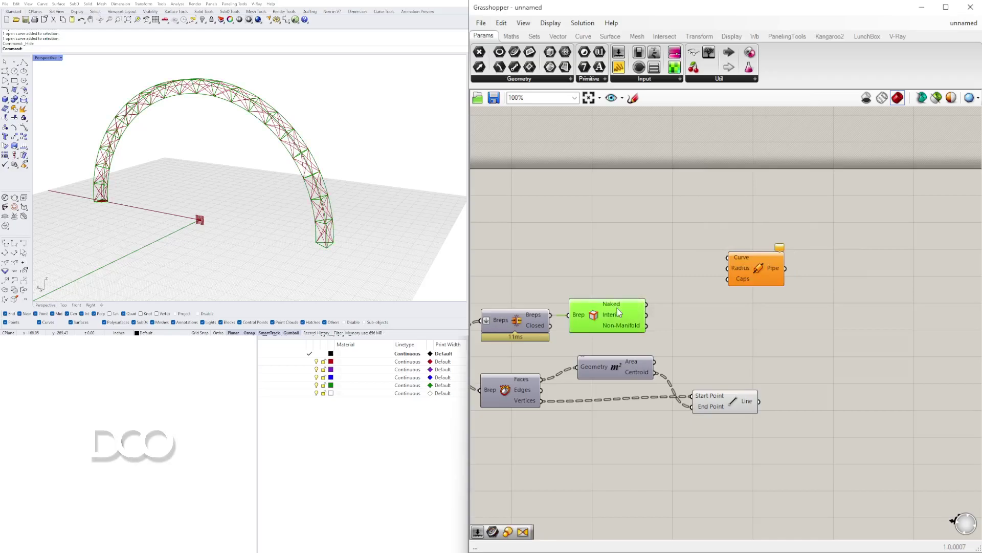
pyautogui.moveTo(618, 313)
pyautogui.scroll(3, 621, 309)
pyautogui.moveTo(654, 318); pyautogui.dragTo(651, 339, button='right')
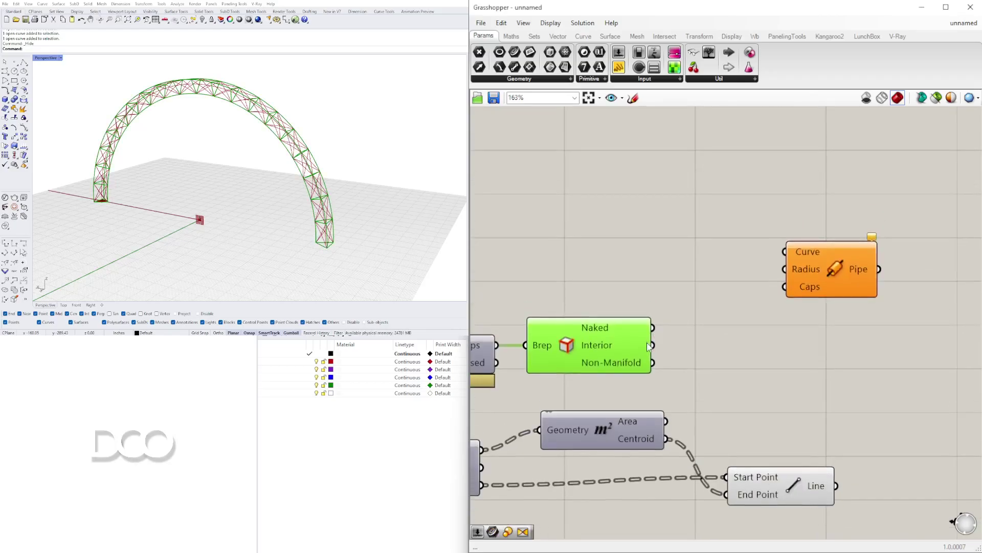
pyautogui.moveTo(759, 275); pyautogui.dragTo(785, 251)
pyautogui.moveTo(832, 281); pyautogui.dragTo(841, 291)
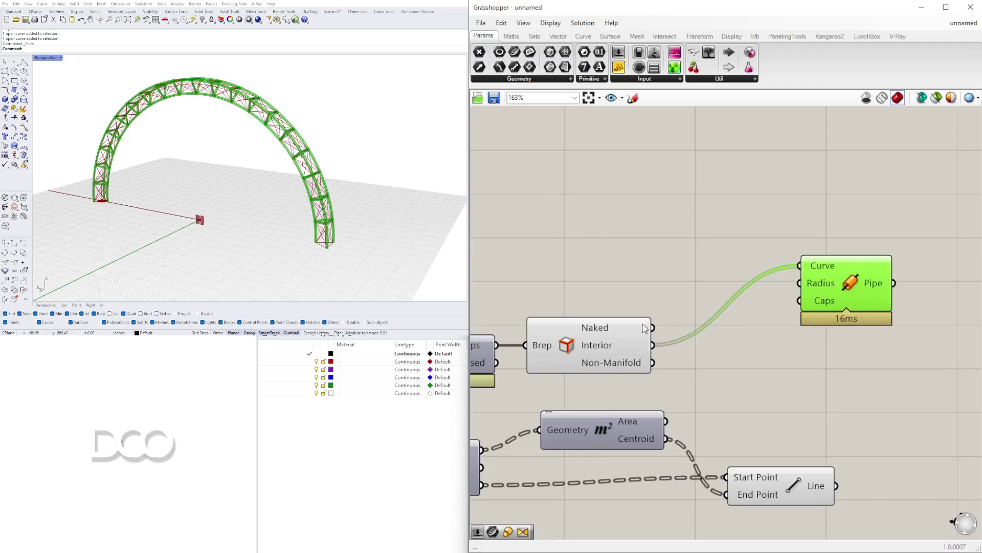
pyautogui.click(452, 454)
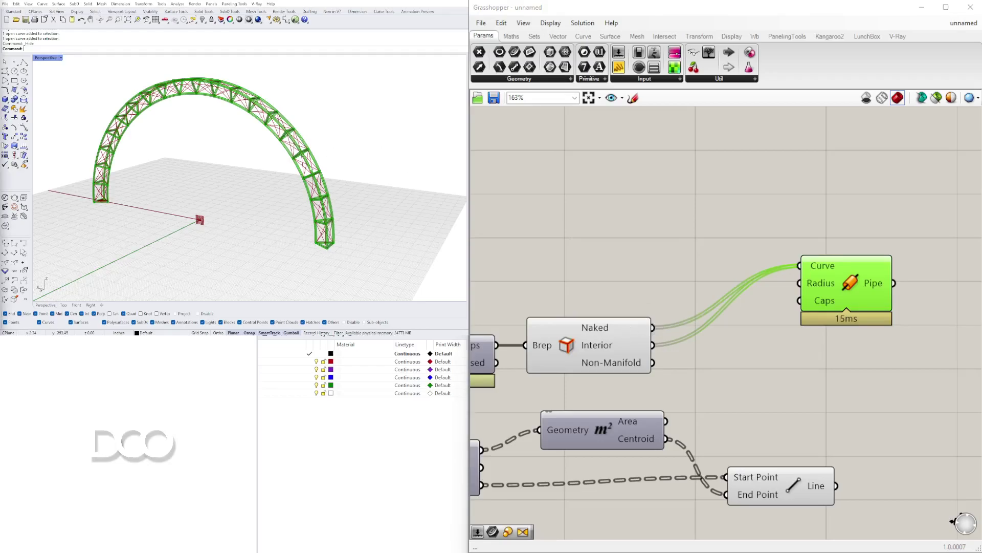
# Move Pipe farther from Brep Edges and add a Number Slider with the value 1.5 beside it for the pipe radius.
pyautogui.moveTo(810, 301); pyautogui.dragTo(705, 307, button='right')
pyautogui.scroll(-2, 641, 278)
pyautogui.moveTo(751, 290); pyautogui.dragTo(825, 272)
pyautogui.doubleClick(642, 245)
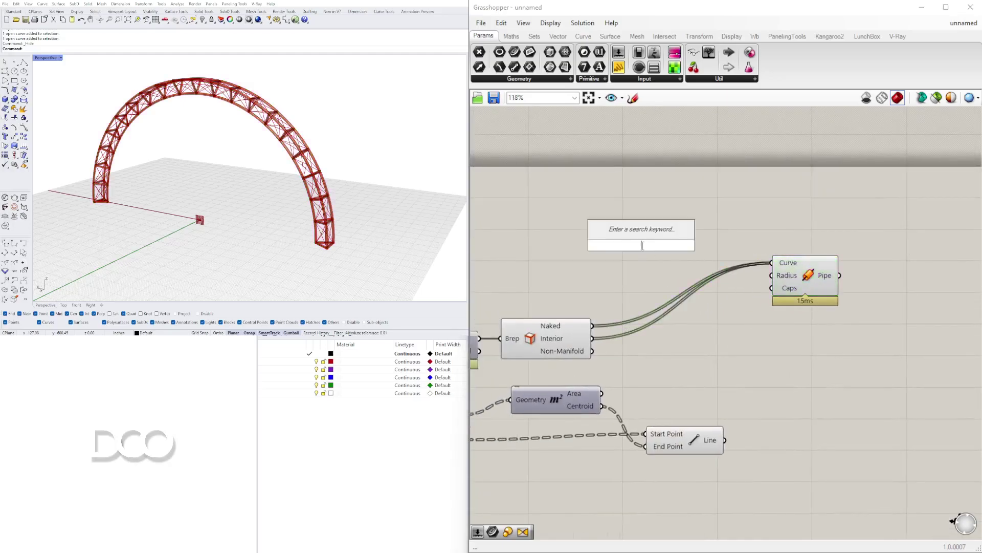
pyautogui.write('1.5')
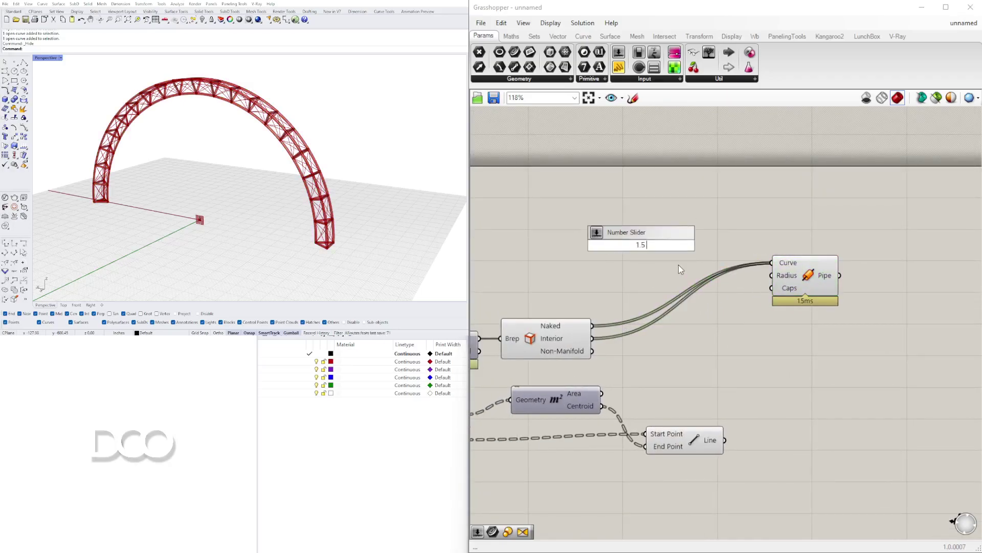
pyautogui.scroll(3, 679, 265)
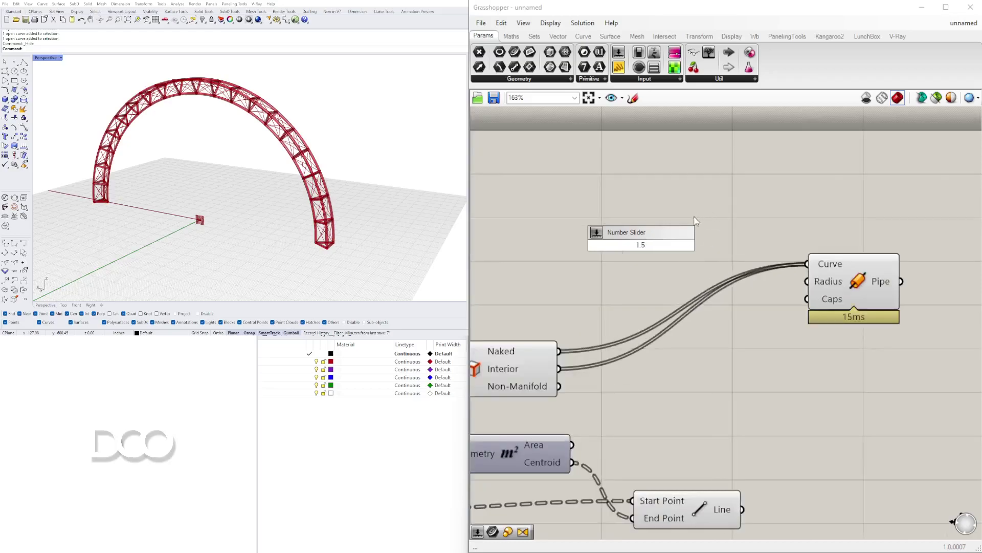
pyautogui.press('Return')
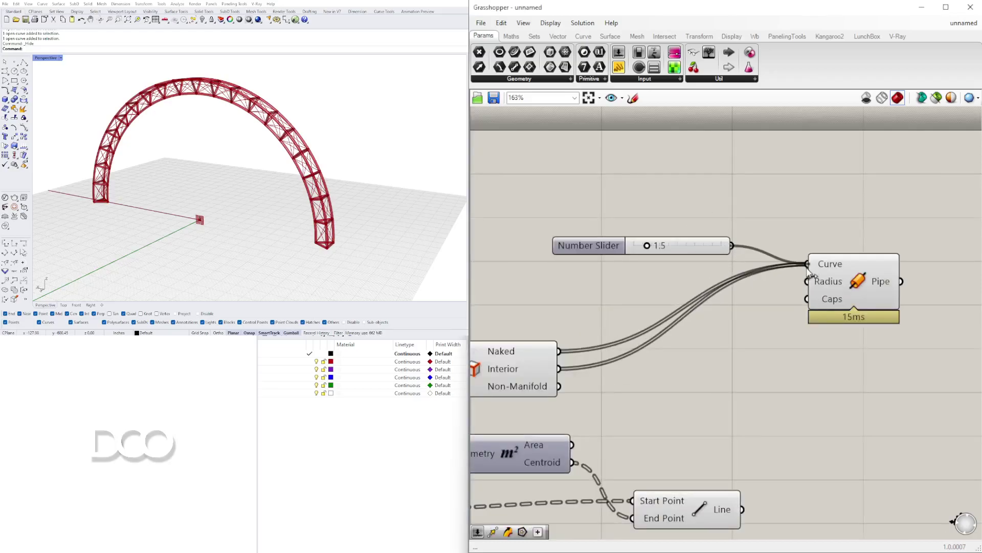
# Connect the Number Slider to Pipe's Radius input instead of Curve and set the radius to 1.8.
pyautogui.click(825, 285)
pyautogui.scroll(6, 695, 241)
pyautogui.moveTo(608, 250)
pyautogui.mouseDown()
pyautogui.moveTo(629, 256)
pyautogui.moveTo(610, 256)
pyautogui.mouseUp()
# Set Pipe's Caps input to Round.
pyautogui.moveTo(839, 337); pyautogui.dragTo(641, 288, button='right')
pyautogui.rightClick(730, 302)
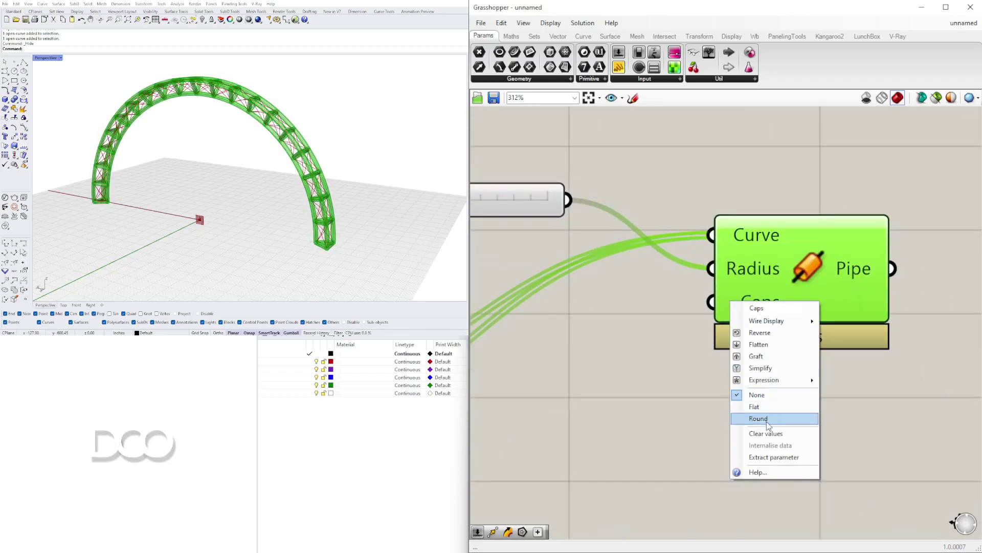
pyautogui.click(758, 419)
pyautogui.click(754, 382)
pyautogui.scroll(-7, 753, 381)
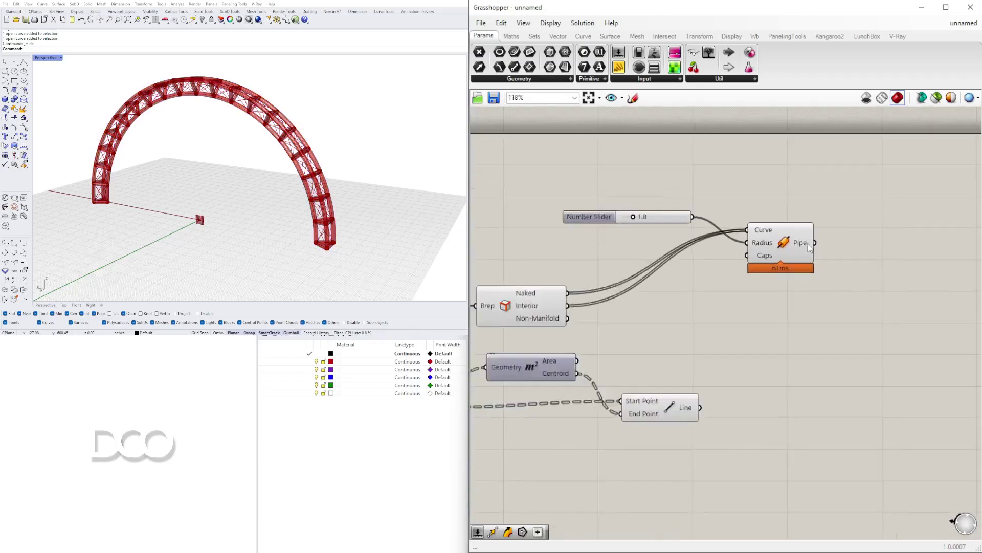
# Duplicate the radius slider and Pipe below the originals and feed the copied Pipe's Curve input from Line alone.
pyautogui.moveTo(794, 255); pyautogui.dragTo(598, 183)
pyautogui.moveTo(713, 240); pyautogui.dragTo(788, 235)
pyautogui.keyDown('alt'); pyautogui.moveTo(788, 234); pyautogui.dragTo(790, 331); pyautogui.keyUp('alt')
pyautogui.click(653, 383)
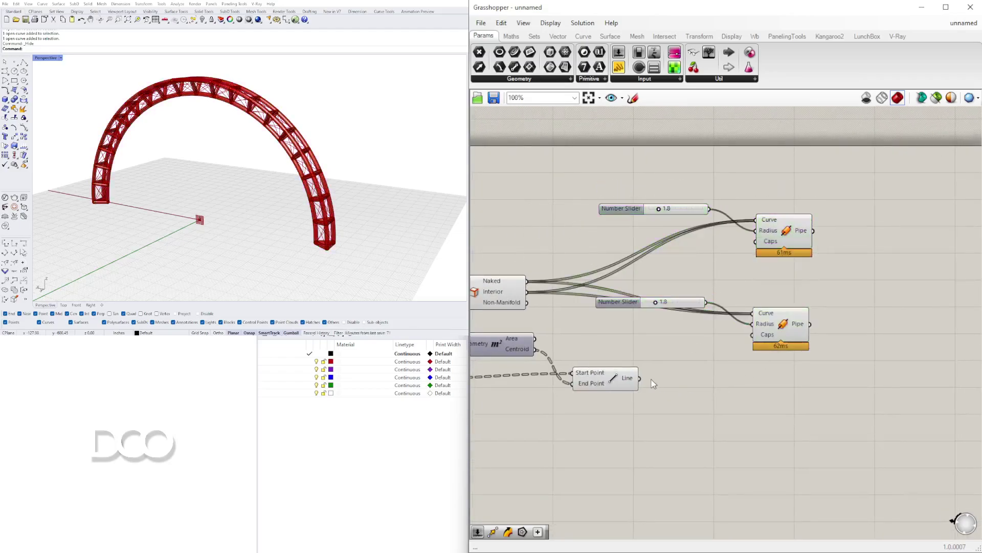
pyautogui.moveTo(751, 318); pyautogui.dragTo(752, 314)
pyautogui.scroll(2, 686, 306)
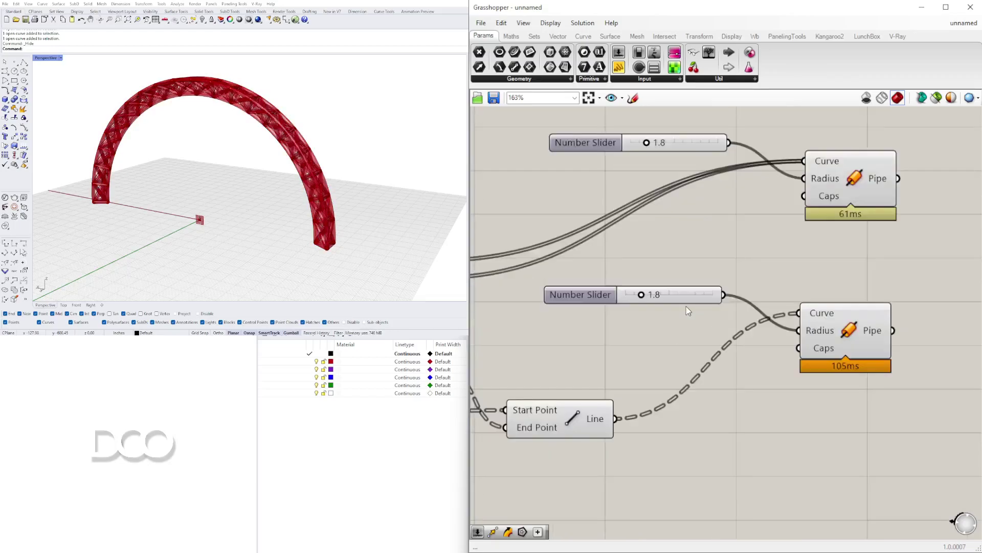
# Reduce the copied Pipe's radius slider to 0.9.
pyautogui.scroll(5, 640, 293)
pyautogui.scroll(1, 639, 293)
pyautogui.moveTo(640, 294); pyautogui.dragTo(605, 296)
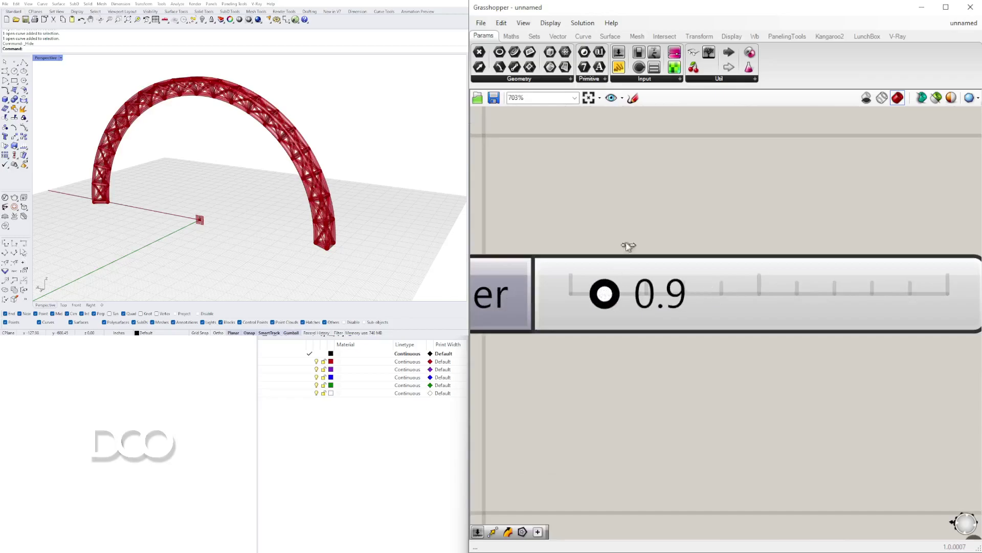
# Set the radius slider of the Pipe fed by Brep Edges to 1.0.
pyautogui.scroll(-4, 616, 220)
pyautogui.moveTo(615, 212); pyautogui.dragTo(629, 348, button='right')
pyautogui.scroll(-2, 668, 223)
pyautogui.scroll(2, 671, 220)
pyautogui.doubleClick(677, 195)
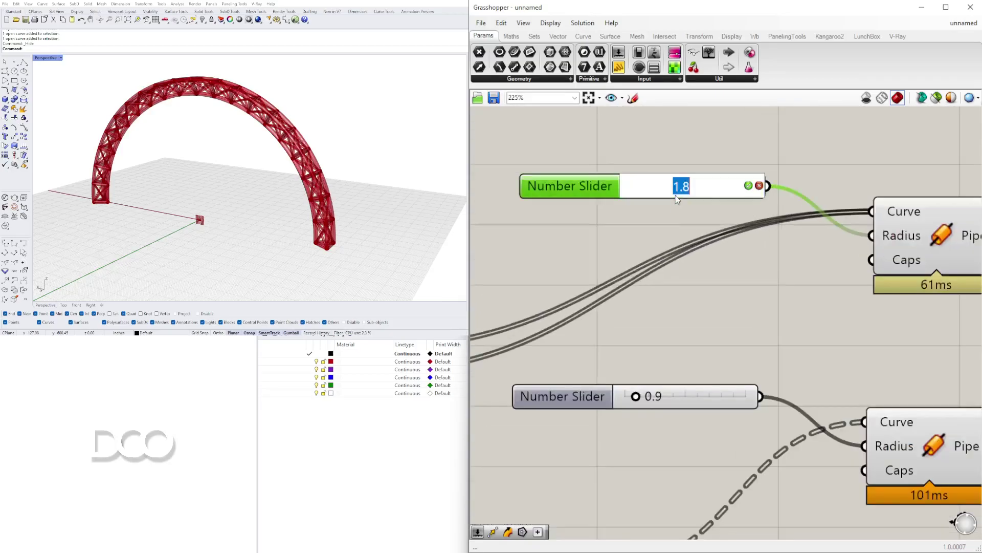
pyautogui.write('1')
pyautogui.press('Return')
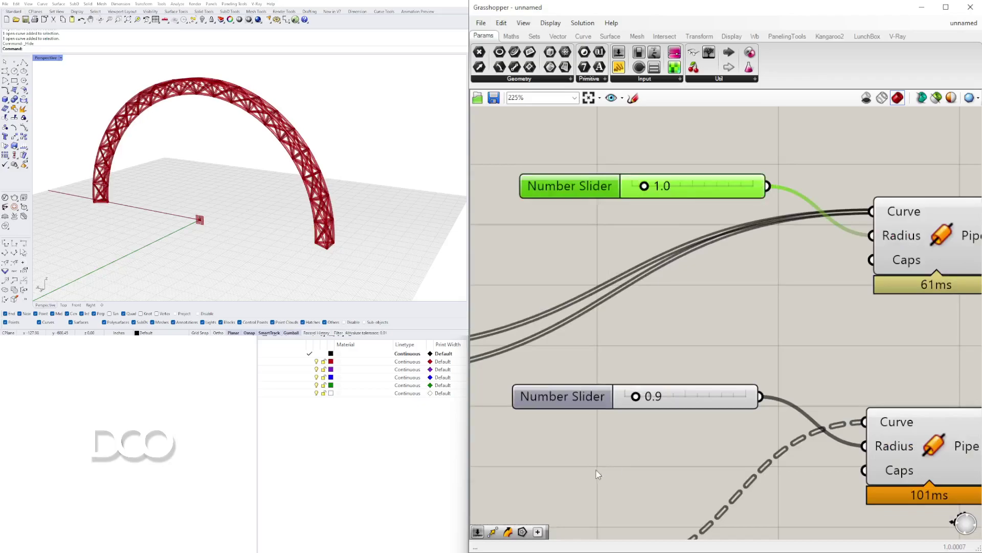
# Set the radius slider of the diagonal members' Pipe to 0.5 and check the member thicknesses over the arch.
pyautogui.scroll(3, 629, 425)
pyautogui.doubleClick(717, 379)
pyautogui.write('.5')
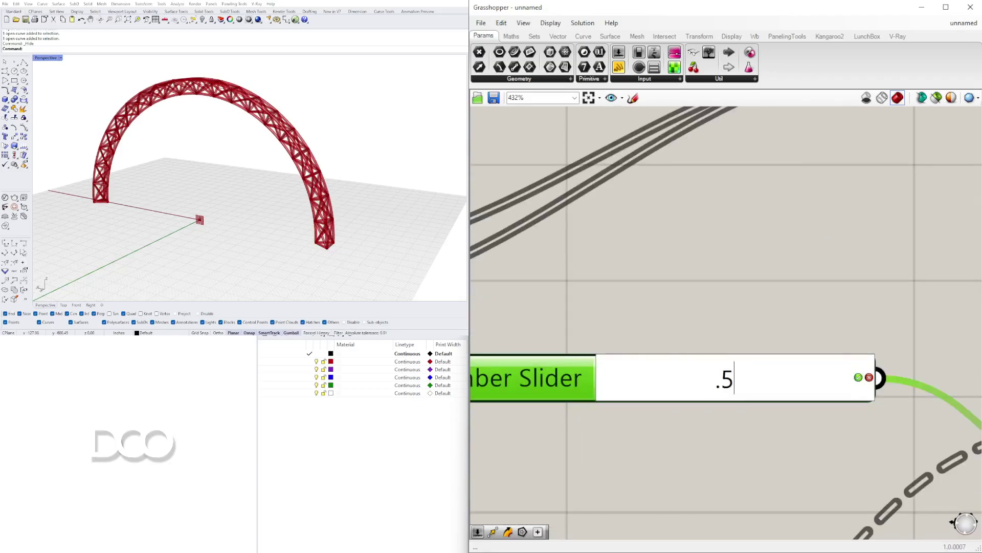
pyautogui.press('Return')
pyautogui.click(685, 307)
pyautogui.moveTo(312, 198); pyautogui.dragTo(338, 173, button='right')
pyautogui.scroll(-4, 293, 176)
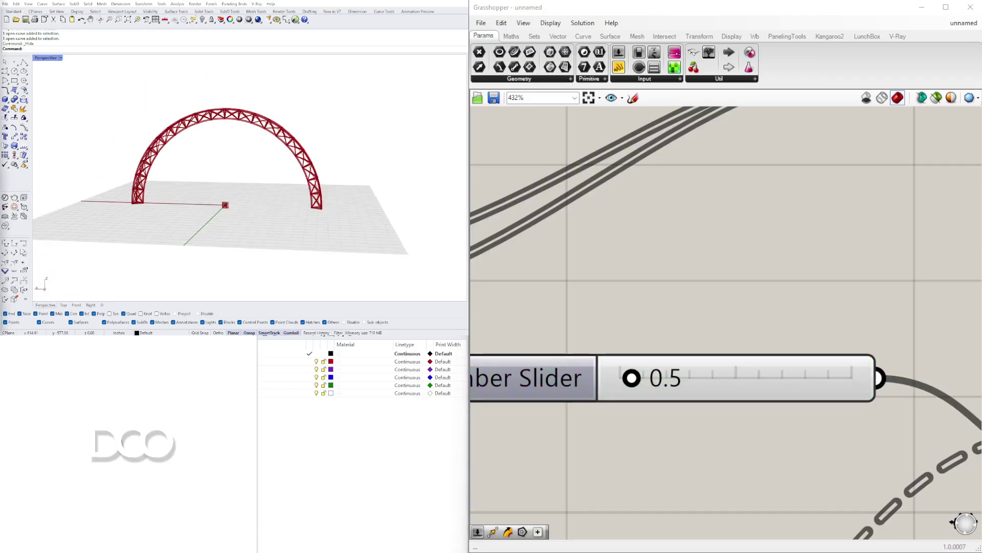
pyautogui.moveTo(230, 136); pyautogui.dragTo(290, 141, button='right')
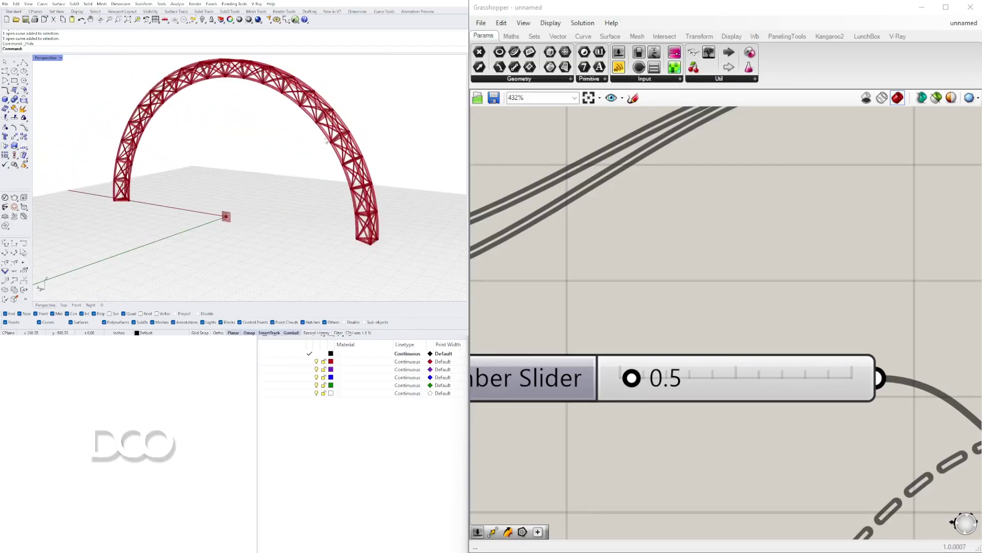
# Move the diagonal members' Pipe and its slider up into line with the frame Pipe and its slider.
pyautogui.scroll(-10, 722, 218)
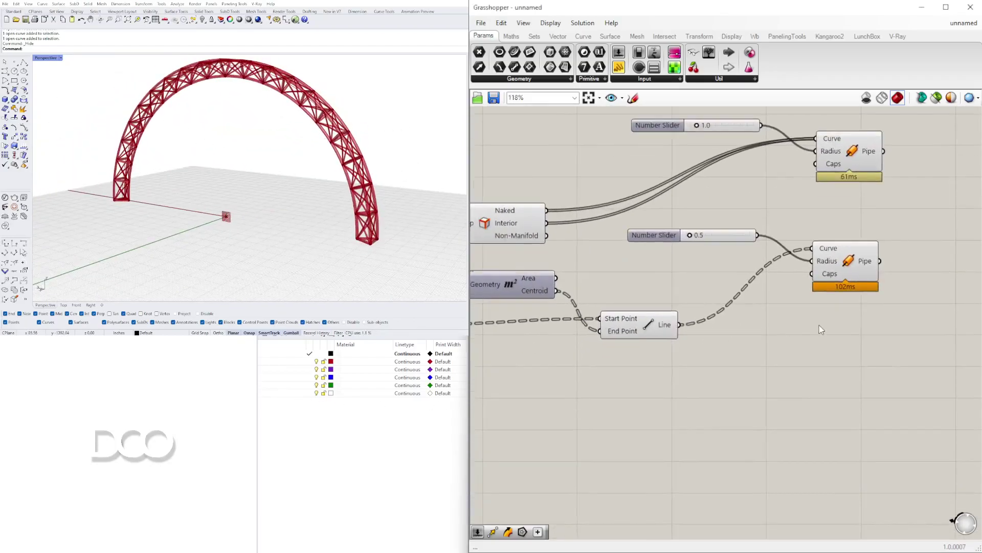
pyautogui.moveTo(859, 343); pyautogui.dragTo(678, 271)
pyautogui.scroll(2, 788, 296)
pyautogui.moveTo(809, 325); pyautogui.dragTo(813, 292)
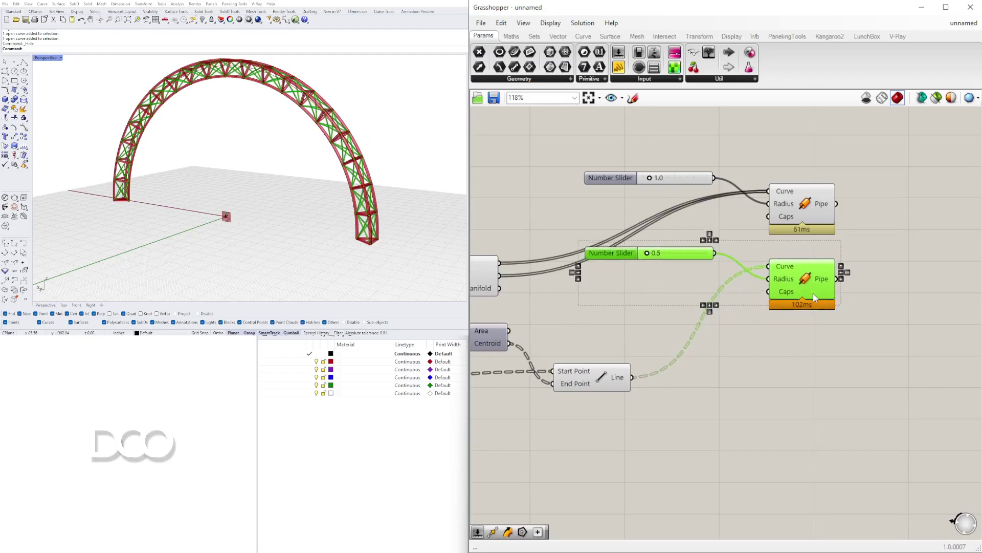
pyautogui.click(780, 381)
# Add a MultiPipe component below the two Pipe components.
pyautogui.moveTo(778, 388); pyautogui.dragTo(880, 345, button='right')
pyautogui.doubleClick(871, 374)
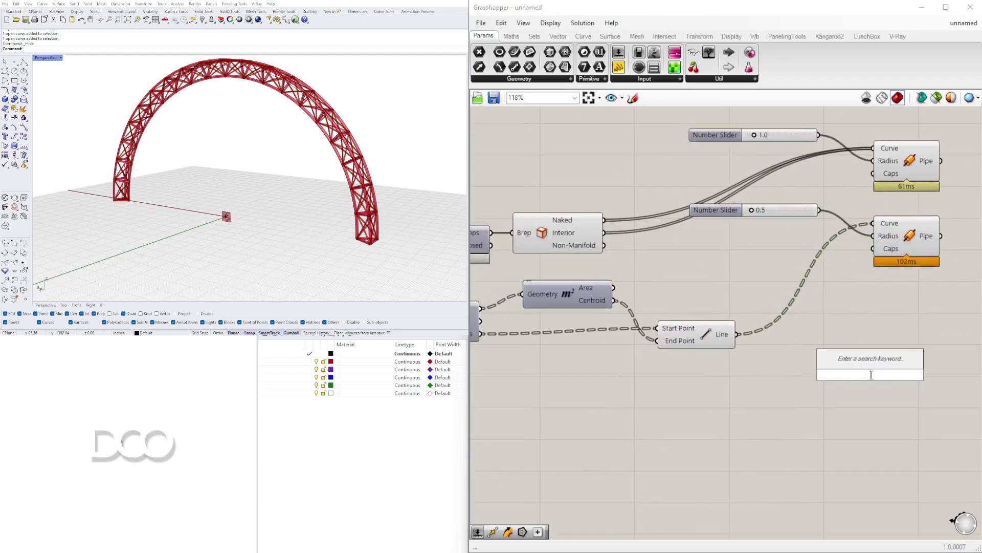
pyautogui.write('MULTI')
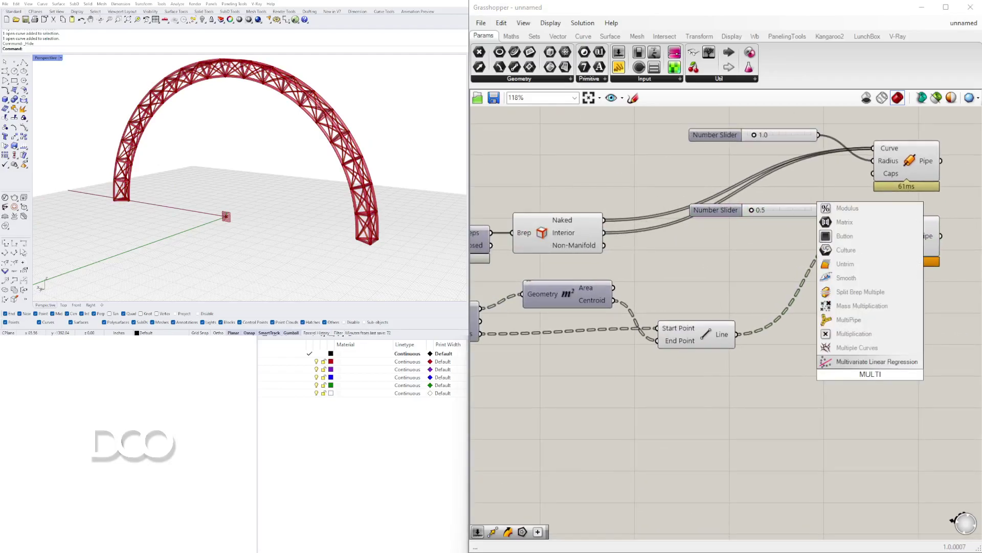
pyautogui.click(868, 321)
pyautogui.moveTo(871, 362); pyautogui.dragTo(941, 331)
# Move both Pipe components and their sliders farther from MultiPipe and tighten the gap between the two pairs.
pyautogui.moveTo(924, 336); pyautogui.dragTo(740, 402, button='right')
pyautogui.scroll(-1, 822, 313)
pyautogui.moveTo(822, 313); pyautogui.dragTo(857, 327, button='right')
pyautogui.moveTo(875, 350); pyautogui.dragTo(587, 219)
pyautogui.moveTo(765, 246); pyautogui.dragTo(850, 224)
pyautogui.click(847, 196)
pyautogui.scroll(2, 915, 305)
pyautogui.moveTo(905, 320); pyautogui.dragTo(623, 249)
pyautogui.moveTo(851, 294); pyautogui.dragTo(850, 282)
pyautogui.click(932, 273)
pyautogui.moveTo(913, 276); pyautogui.dragTo(961, 339, button='right')
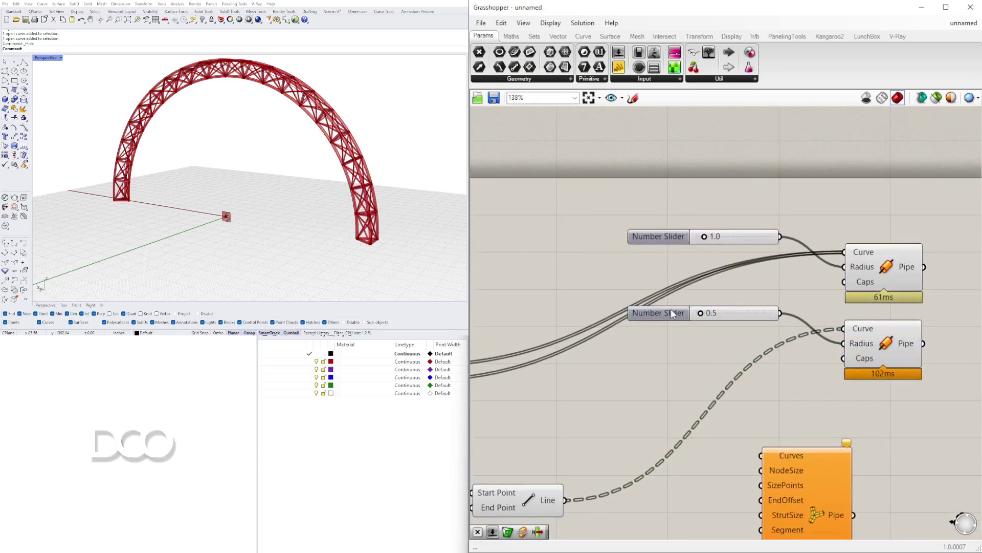
# Connect Brep Edges' Naked and Interior outputs and the Line output to MultiPipe's Curves input, and move MultiPipe farther out.
pyautogui.moveTo(695, 449); pyautogui.dragTo(775, 329, button='right')
pyautogui.scroll(-3, 775, 329)
pyautogui.scroll(1, 656, 357)
pyautogui.click(558, 263)
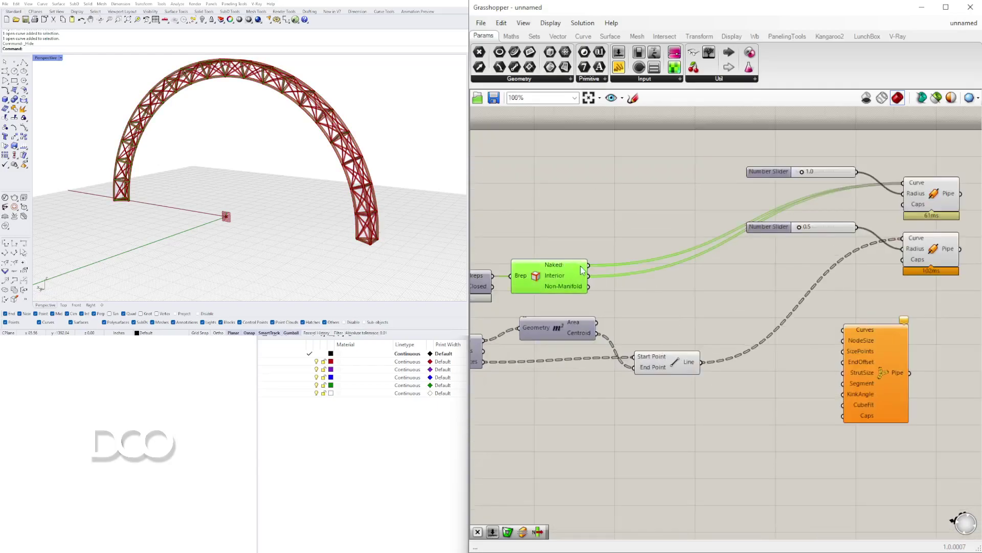
pyautogui.moveTo(791, 331); pyautogui.dragTo(939, 366)
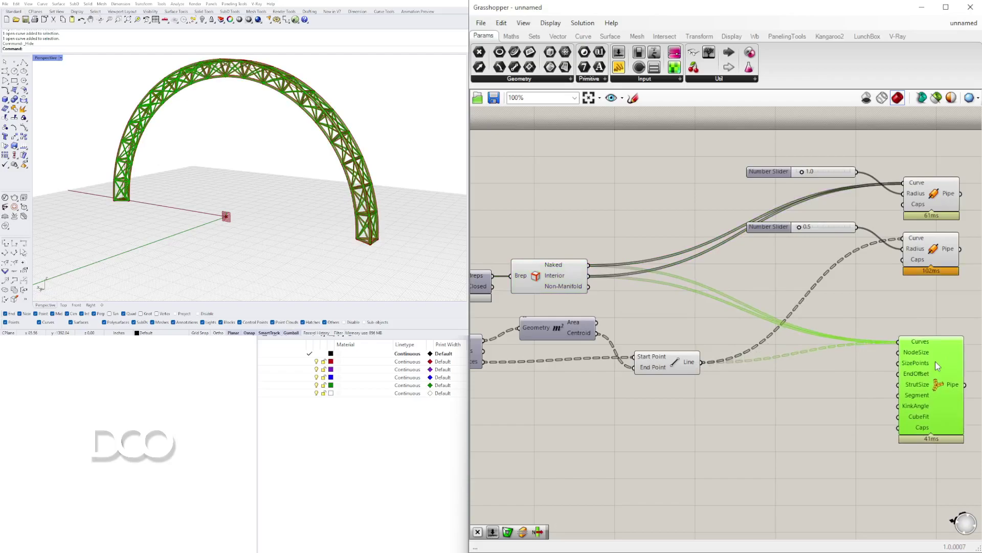
pyautogui.click(765, 405)
# Disable the preview of both regular Pipe components.
pyautogui.moveTo(781, 360); pyautogui.dragTo(733, 373, button='right')
pyautogui.moveTo(925, 312); pyautogui.dragTo(716, 157)
pyautogui.middleClick(719, 157)
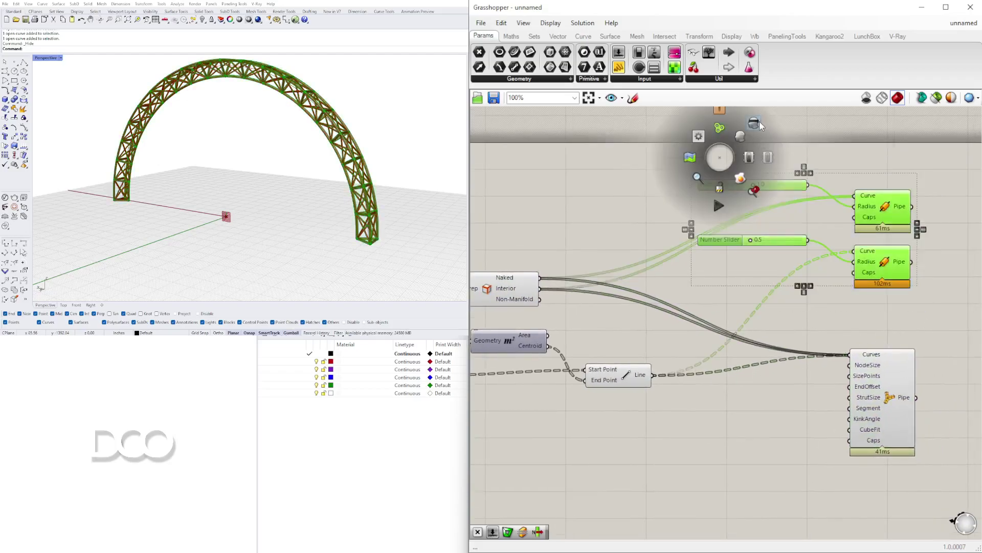
pyautogui.click(758, 123)
pyautogui.click(730, 426)
# Flatten MultiPipe's Curves input.
pyautogui.scroll(15, 363, 206)
pyautogui.scroll(-6, 364, 200)
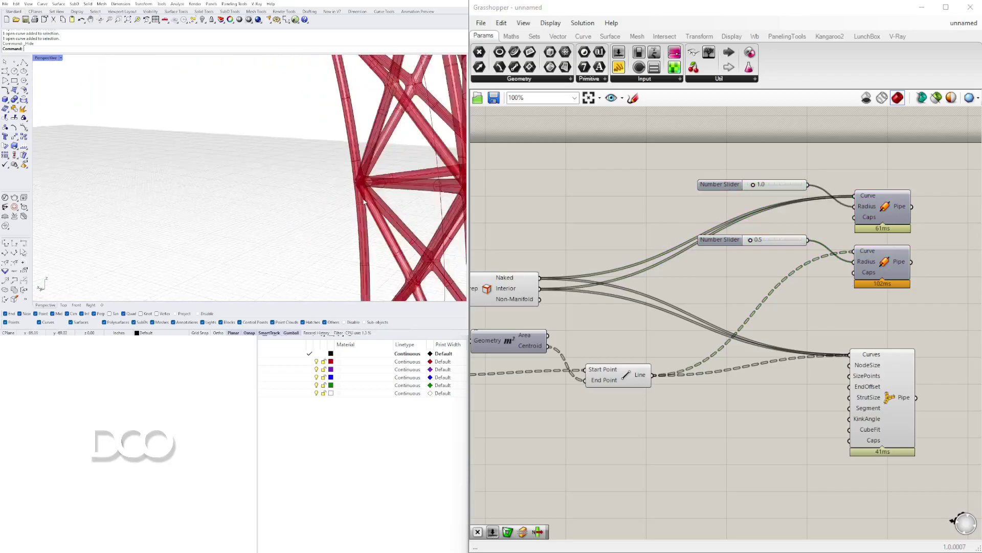
pyautogui.scroll(-5, 364, 202)
pyautogui.scroll(5, 852, 360)
pyautogui.rightClick(868, 350)
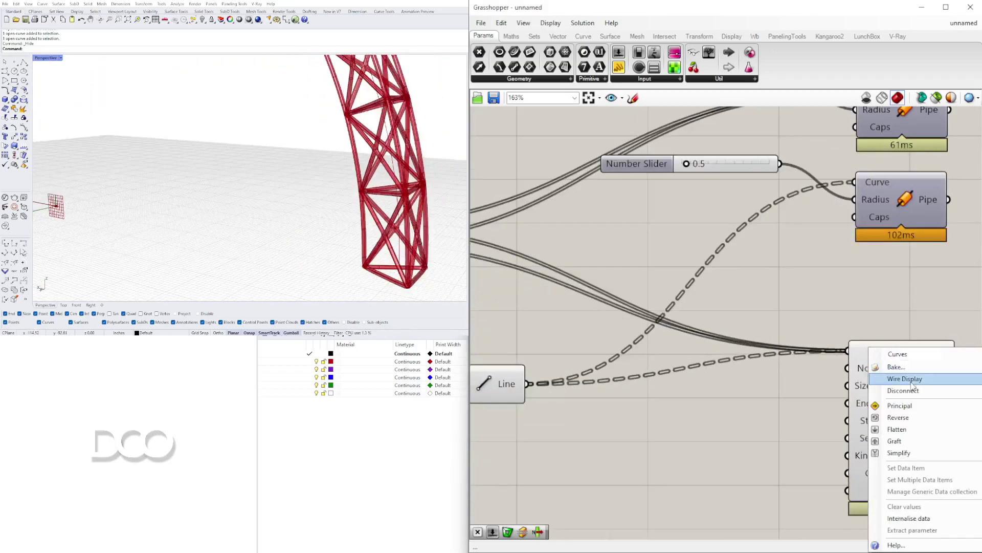
pyautogui.click(919, 434)
# Examine the MultiPipe joints and struts along the arch leg up close and from another angle.
pyautogui.scroll(5, 290, 205)
pyautogui.scroll(-5, 266, 207)
pyautogui.scroll(5, 249, 199)
pyautogui.scroll(-4, 248, 200)
pyautogui.scroll(7, 248, 173)
pyautogui.scroll(-5, 248, 173)
pyautogui.moveTo(249, 173); pyautogui.dragTo(189, 170, button='right')
pyautogui.scroll(-5, 191, 168)
pyautogui.scroll(4, 256, 158)
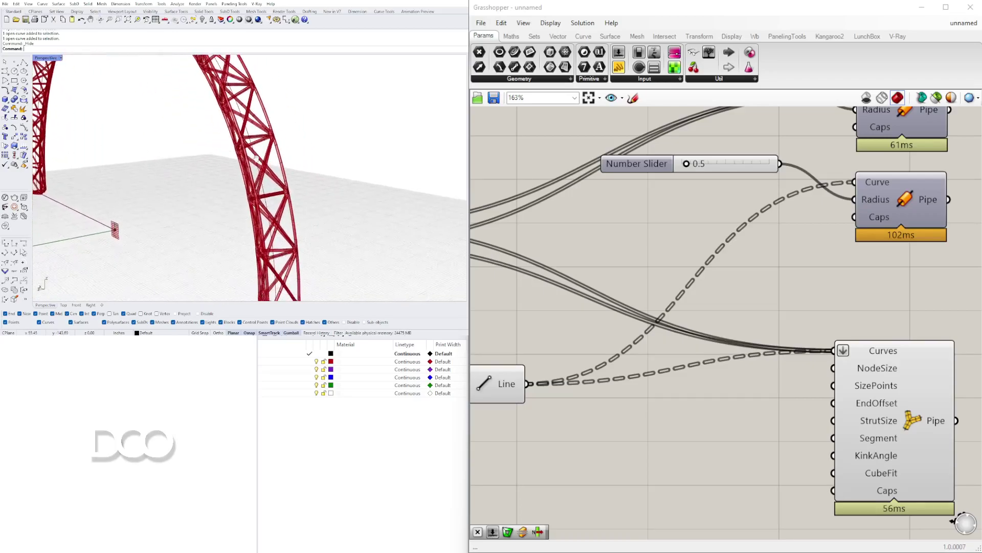
# Add a Number Slider with the value 1.5000 beside MultiPipe and connect it to the StrutSize input.
pyautogui.moveTo(866, 393); pyautogui.dragTo(865, 336, button='right')
pyautogui.doubleClick(657, 391)
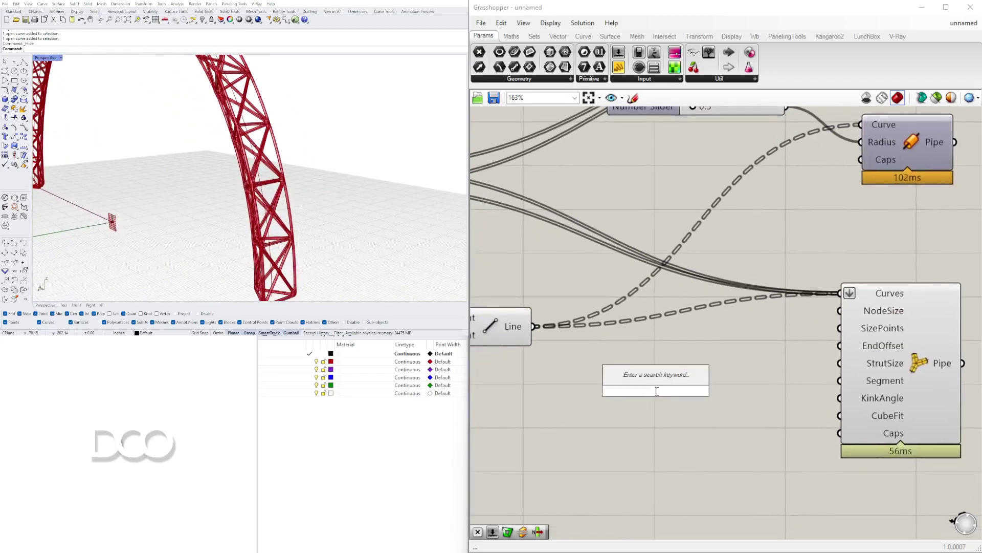
pyautogui.write('1.5000')
pyautogui.press('Return')
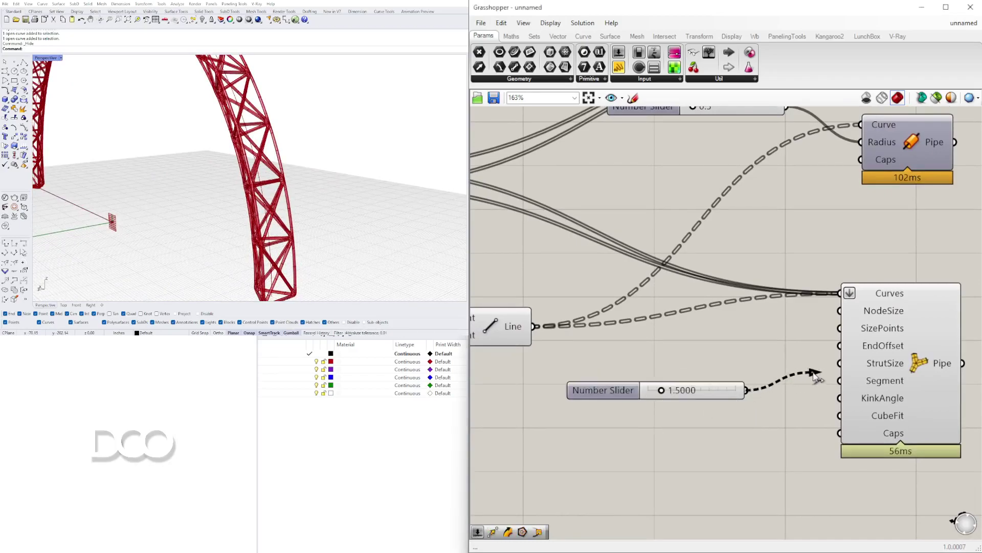
pyautogui.scroll(10, 262, 129)
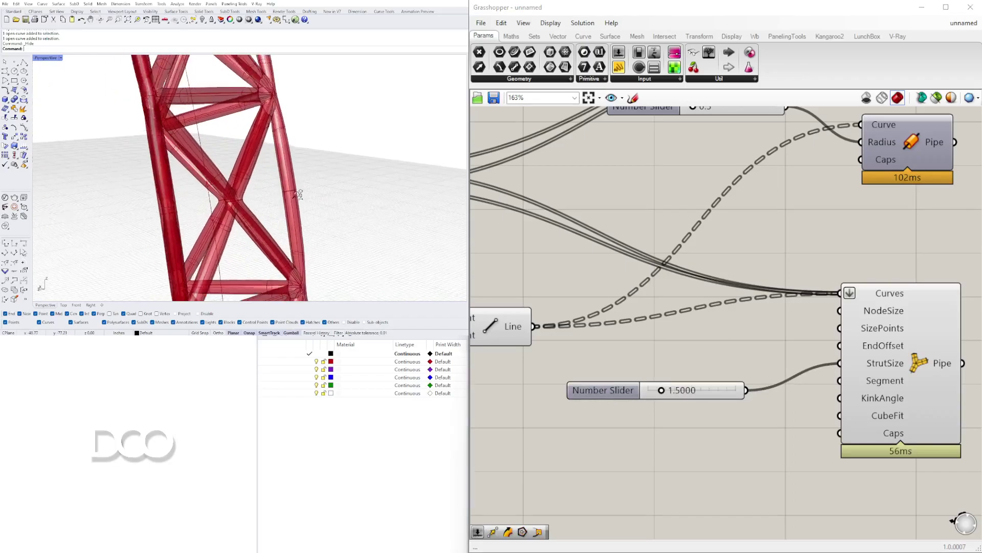
# Set the StrutSize slider to 2.8511 and connect a copy of it to MultiPipe's NodeSize input.
pyautogui.moveTo(661, 392); pyautogui.dragTo(625, 389)
pyautogui.scroll(-2, 670, 392)
pyautogui.click(671, 395)
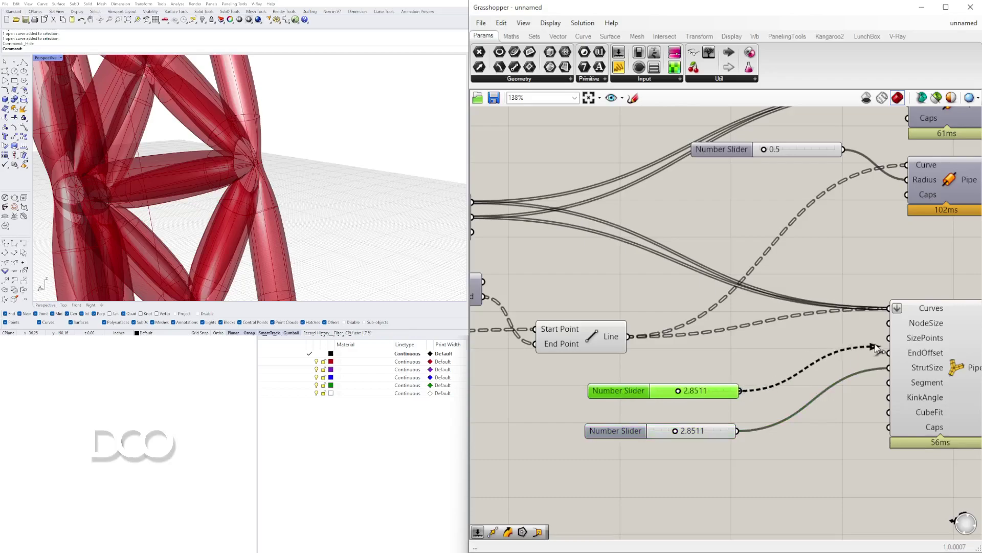
pyautogui.moveTo(891, 333); pyautogui.dragTo(893, 335)
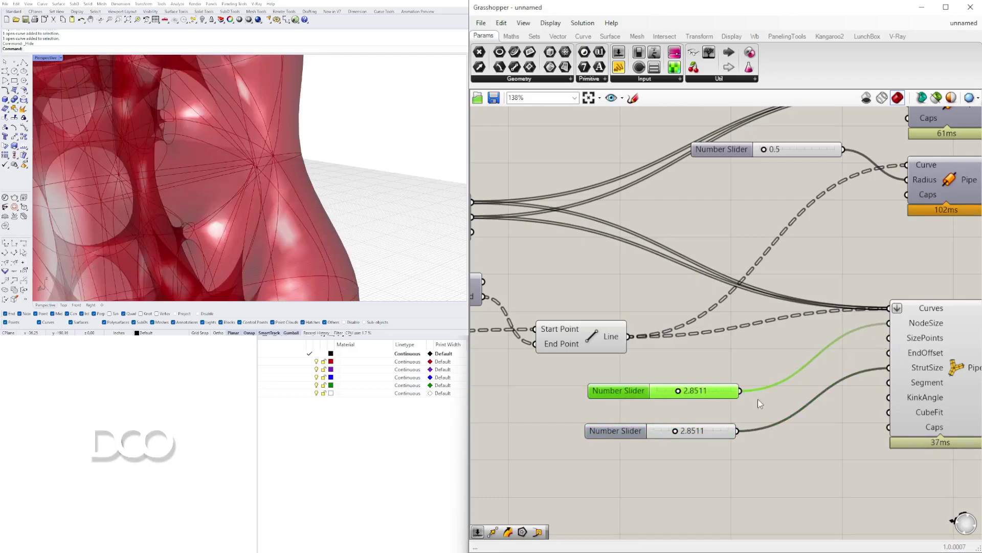
# Set the number slider feeding the multipipe's StrutSize input to 0.0000.
pyautogui.scroll(4, 686, 390)
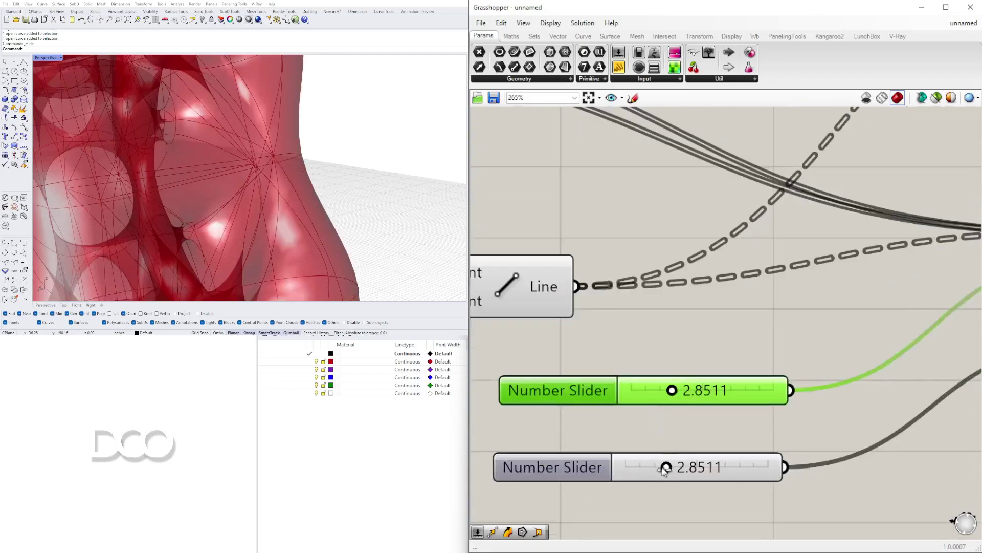
pyautogui.moveTo(663, 470); pyautogui.dragTo(619, 474)
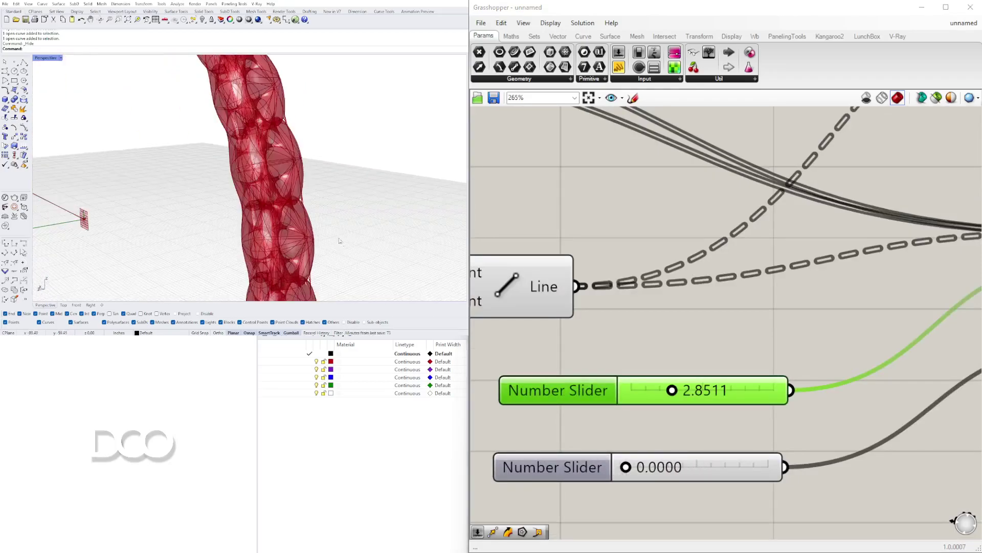
pyautogui.scroll(-4, 799, 343)
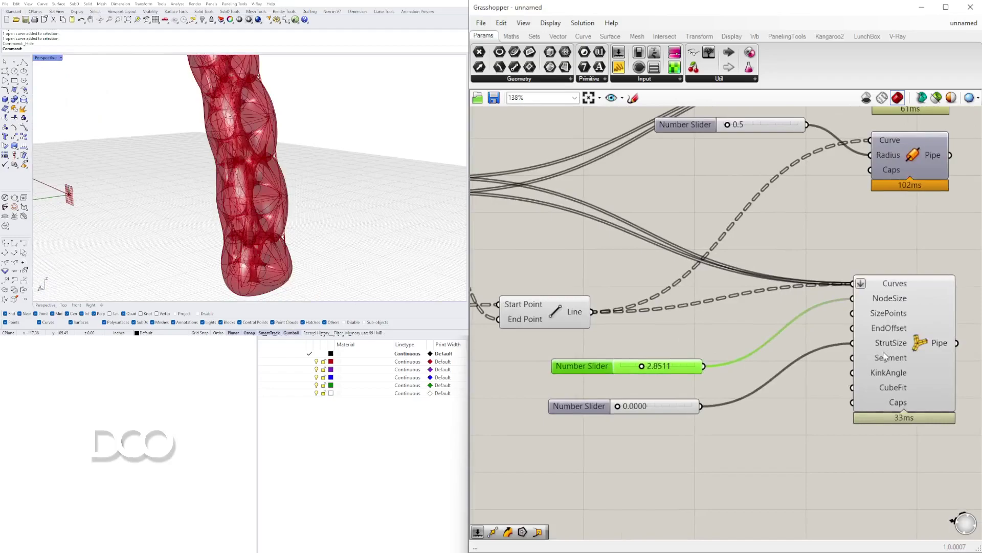
# Set the multipipe's NodeSize slider to 0.6512 and its StrutSize slider to 0.3756 to thin the truss members.
pyautogui.scroll(7, 628, 372)
pyautogui.moveTo(660, 361); pyautogui.dragTo(641, 367)
pyautogui.scroll(2, 597, 460)
pyautogui.scroll(4, 578, 492)
pyautogui.moveTo(578, 493); pyautogui.dragTo(611, 491)
pyautogui.moveTo(716, 166); pyautogui.dragTo(700, 165)
pyautogui.moveTo(691, 165); pyautogui.dragTo(661, 167)
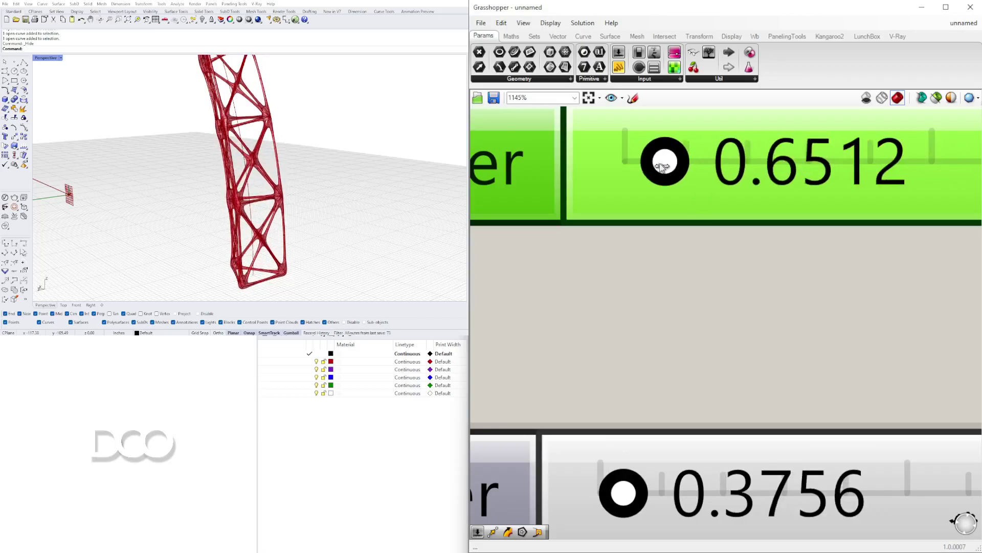
# Set the multipipe's StrutSize slider to 0.8157 and bring the whole arch into view.
pyautogui.moveTo(384, 200); pyautogui.dragTo(332, 158, button='right')
pyautogui.scroll(-4, 308, 260)
pyautogui.scroll(-4, 811, 340)
pyautogui.moveTo(694, 405); pyautogui.dragTo(705, 402)
pyautogui.moveTo(257, 179); pyautogui.dragTo(302, 215, button='right')
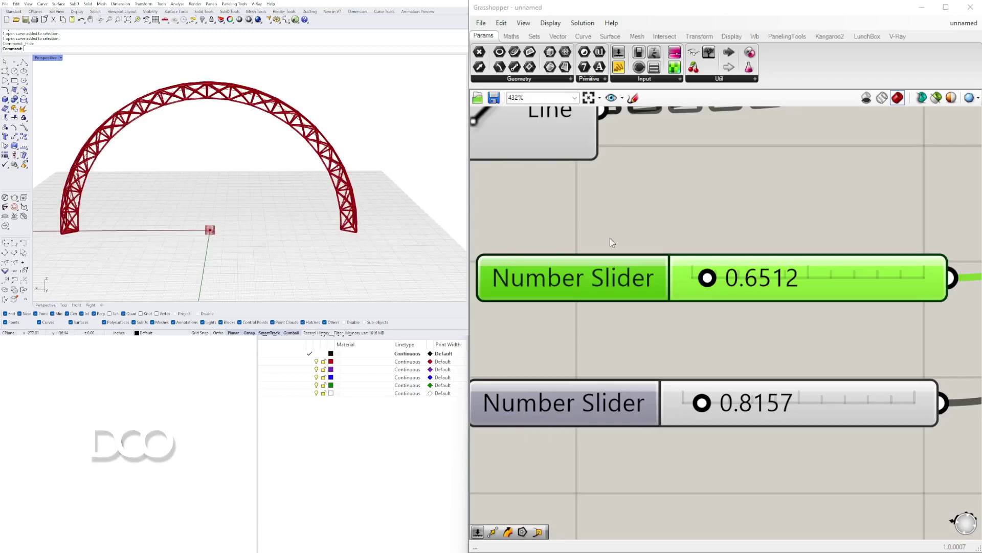
# Place the StrutSize slider directly beneath the NodeSize slider.
pyautogui.scroll(-5, 708, 358)
pyautogui.click(570, 348)
pyautogui.moveTo(568, 344); pyautogui.dragTo(569, 327)
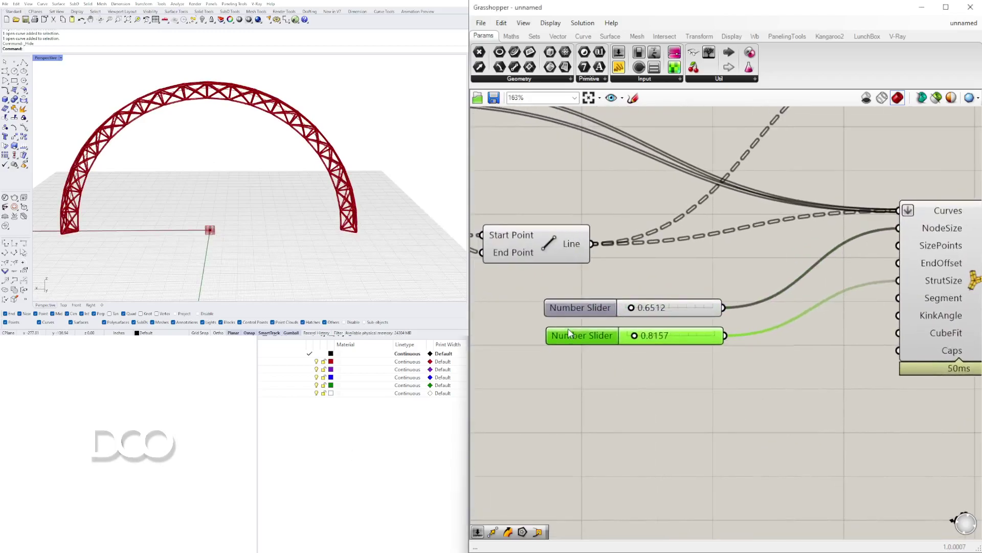
pyautogui.click(703, 391)
# Rearrange the component groups at the pipe end of the definition, shifting each selected group slightly lower.
pyautogui.scroll(-4, 716, 394)
pyautogui.moveTo(748, 402); pyautogui.dragTo(645, 443, button='right')
pyautogui.moveTo(821, 456); pyautogui.dragTo(695, 328)
pyautogui.moveTo(735, 362); pyautogui.dragTo(738, 380)
pyautogui.click(738, 316)
pyautogui.moveTo(810, 304); pyautogui.dragTo(613, 169)
pyautogui.moveTo(746, 224); pyautogui.dragTo(756, 265)
pyautogui.click(735, 218)
# Locate the Arc component at the start of the definition and check its curve by toggling its preview twice.
pyautogui.moveTo(353, 159); pyautogui.dragTo(268, 218, button='right')
pyautogui.scroll(-4, 708, 393)
pyautogui.moveTo(698, 409); pyautogui.dragTo(805, 355, button='right')
pyautogui.scroll(3, 668, 333)
pyautogui.moveTo(668, 333); pyautogui.dragTo(865, 326, button='right')
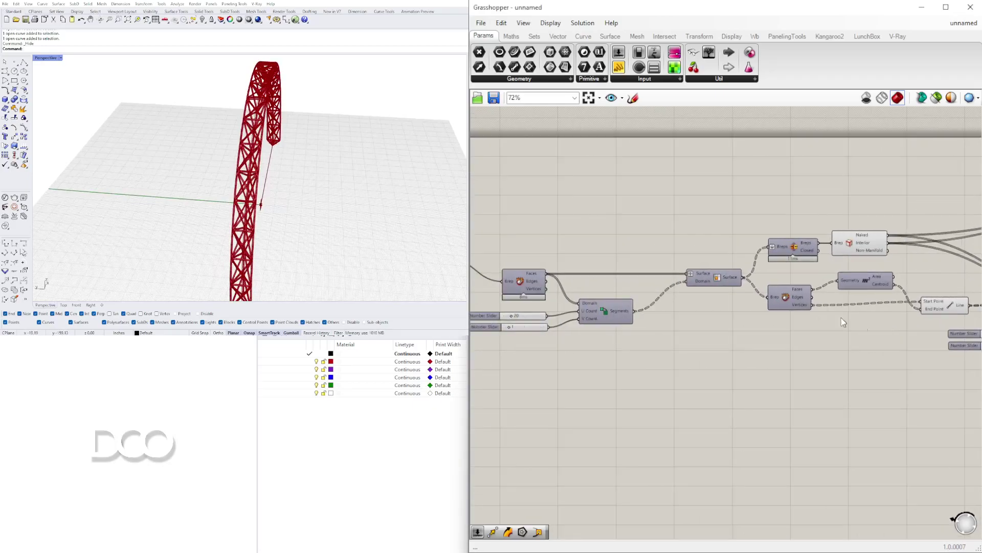
pyautogui.scroll(-3, 633, 335)
pyautogui.moveTo(633, 336); pyautogui.dragTo(881, 333, button='right')
pyautogui.scroll(4, 670, 279)
pyautogui.moveTo(670, 279); pyautogui.dragTo(798, 279, button='right')
pyautogui.moveTo(858, 335); pyautogui.dragTo(703, 316, button='right')
pyautogui.rightClick(667, 284)
pyautogui.click(687, 306)
pyautogui.moveTo(256, 217)
pyautogui.mouseDown(button='right')
pyautogui.moveTo(320, 187)
pyautogui.moveTo(236, 182)
pyautogui.moveTo(251, 202)
pyautogui.moveTo(243, 220)
pyautogui.mouseUp(button='right')
pyautogui.rightClick(671, 291)
pyautogui.click(689, 308)
pyautogui.scroll(-5, 235, 183)
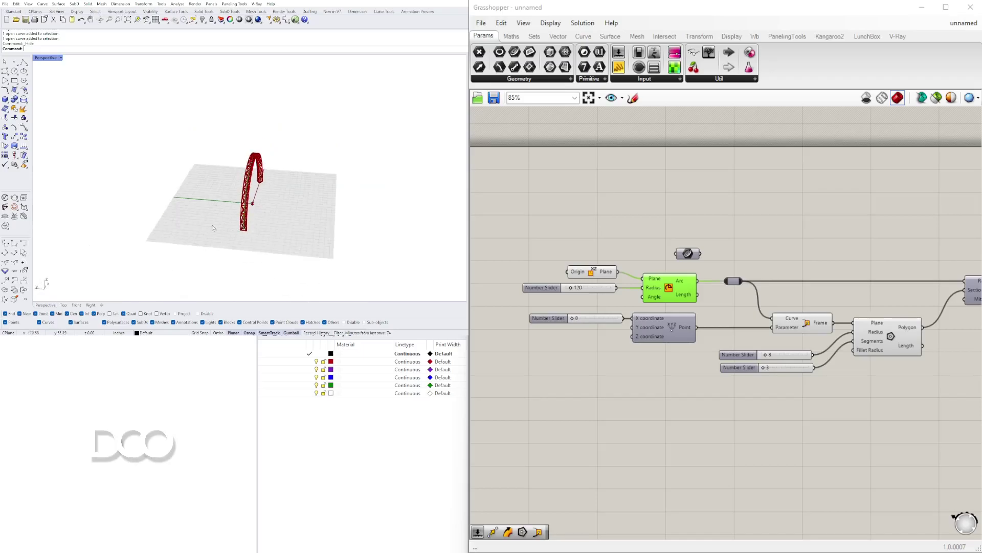
# Add a Move component above the relay and connect the Arc output to its Geometry input.
pyautogui.moveTo(803, 299); pyautogui.dragTo(702, 313, button='right')
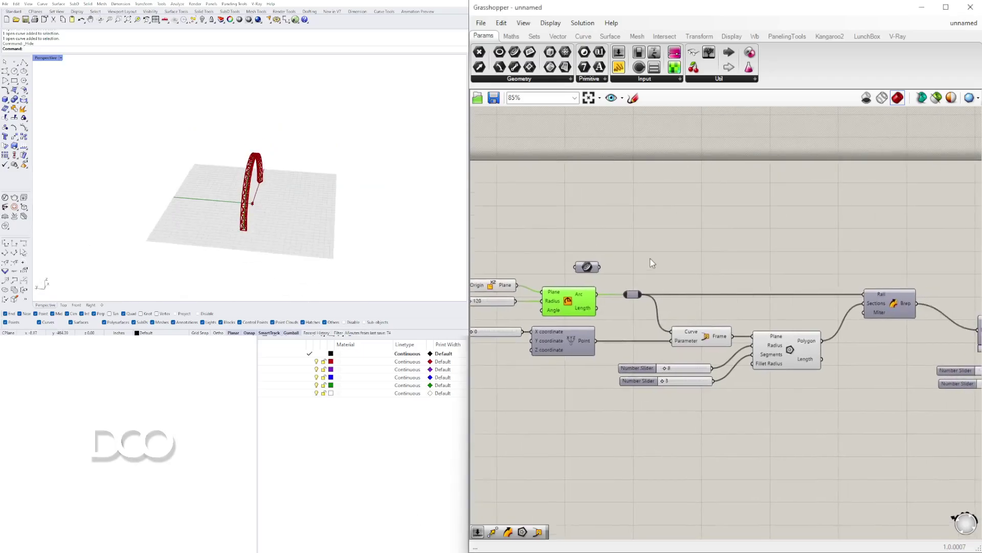
pyautogui.moveTo(621, 267); pyautogui.dragTo(686, 261, button='right')
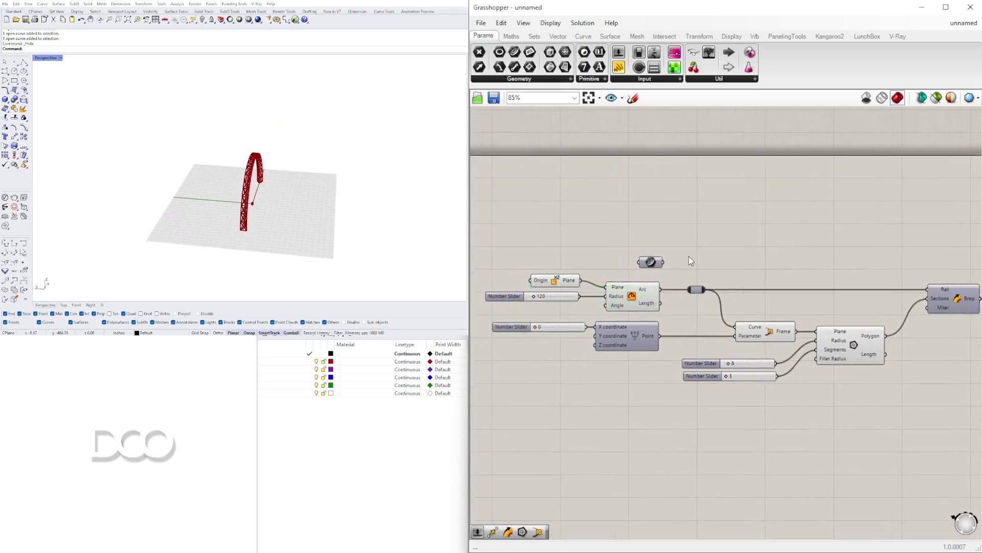
pyautogui.doubleClick(689, 256)
pyautogui.write('move')
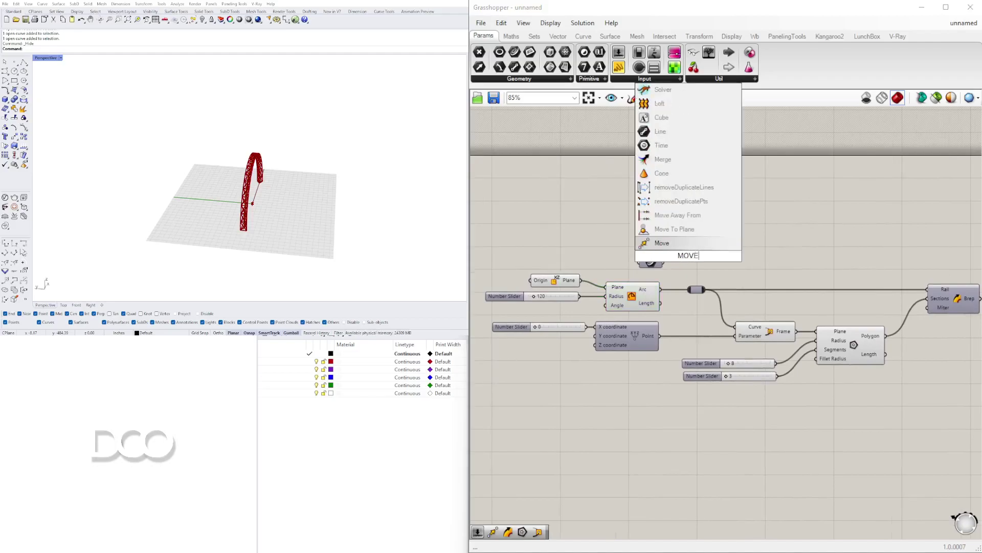
pyautogui.click(658, 249)
pyautogui.moveTo(561, 231); pyautogui.dragTo(557, 219)
pyautogui.scroll(-2, 566, 221)
pyautogui.scroll(2, 635, 245)
pyautogui.moveTo(658, 246); pyautogui.dragTo(758, 219)
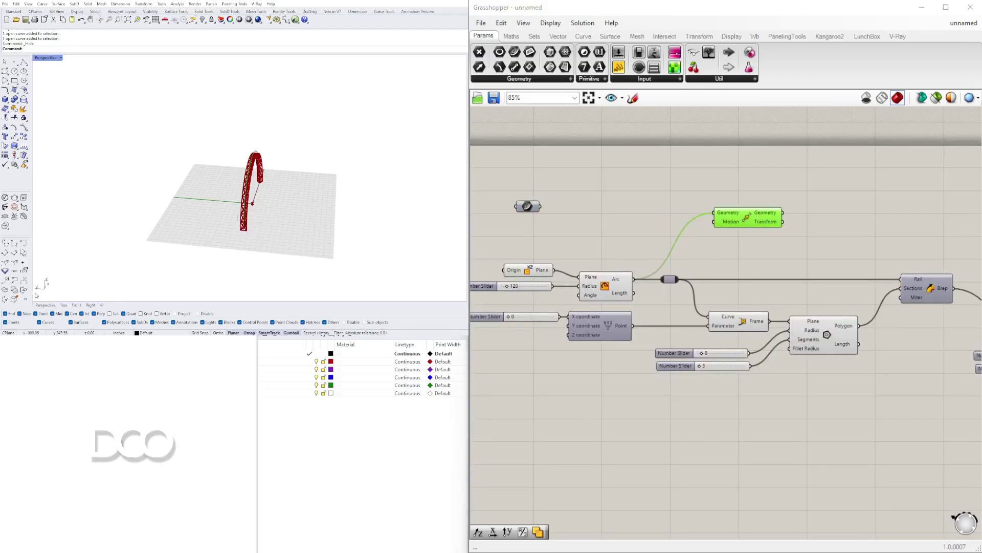
# Add a Unit Y vector component and place it above the Arc component, beside Move.
pyautogui.doubleClick(617, 237)
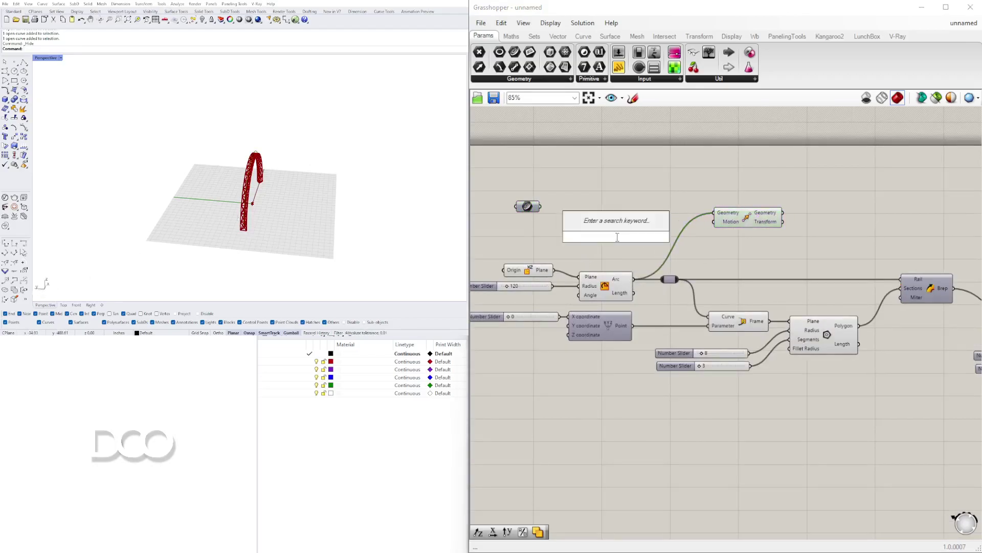
pyautogui.write('y')
pyautogui.click(619, 222)
pyautogui.moveTo(594, 230); pyautogui.dragTo(665, 255, button='right')
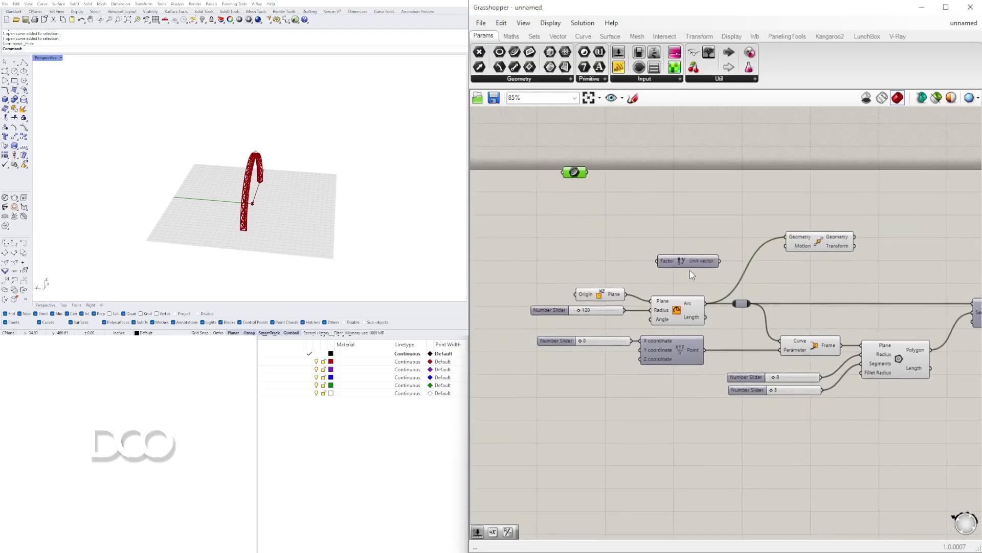
pyautogui.moveTo(688, 262); pyautogui.dragTo(696, 243)
pyautogui.moveTo(696, 243); pyautogui.dragTo(748, 262, button='right')
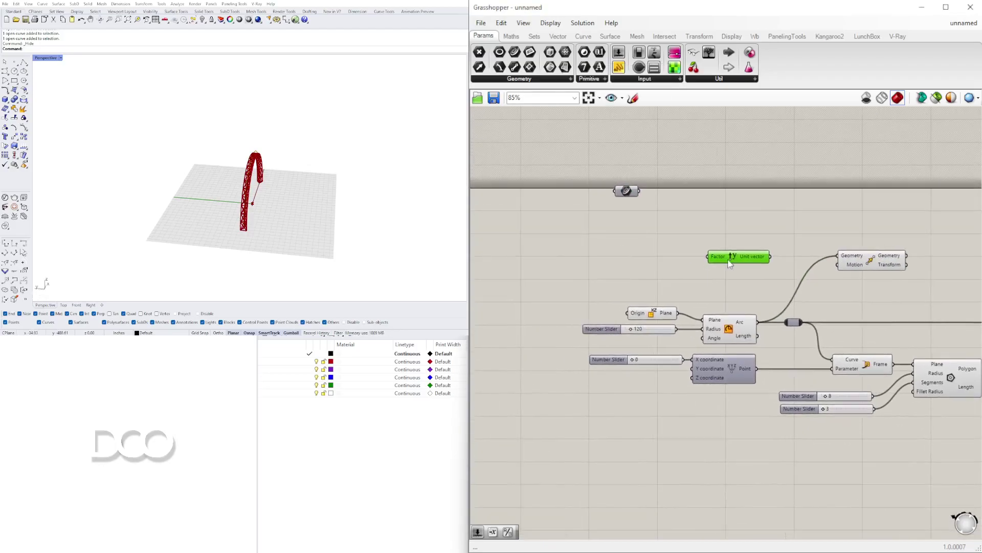
# Add a Series component beside the Unit Y component.
pyautogui.doubleClick(684, 288)
pyautogui.write('SER')
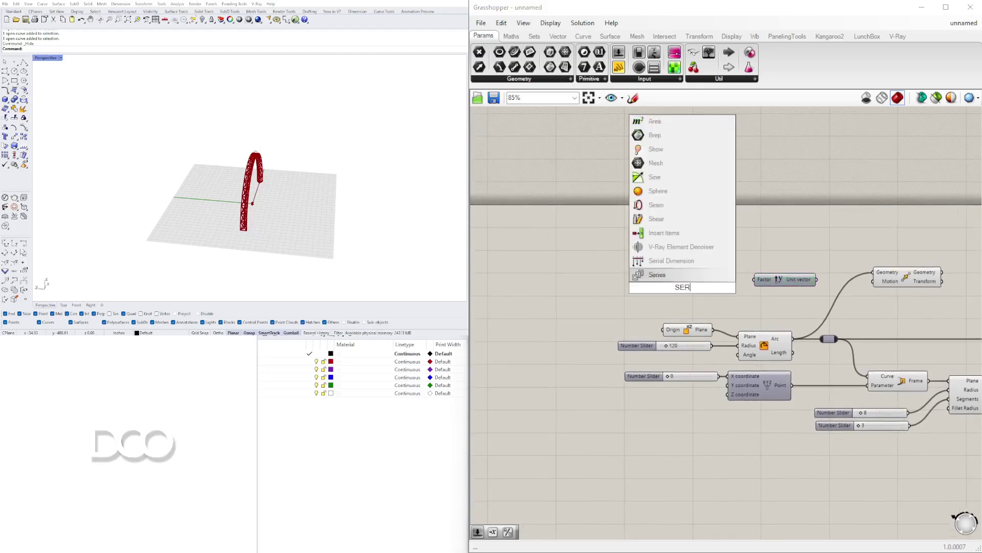
pyautogui.click(671, 271)
pyautogui.moveTo(690, 284); pyautogui.dragTo(698, 278)
# Create a number slider with the value 240 and connect it to the Series component's Step input.
pyautogui.moveTo(602, 288); pyautogui.dragTo(676, 290, button='right')
pyautogui.click(676, 290)
pyautogui.doubleClick(676, 291)
pyautogui.write('1')
pyautogui.write('40')
pyautogui.press('Return')
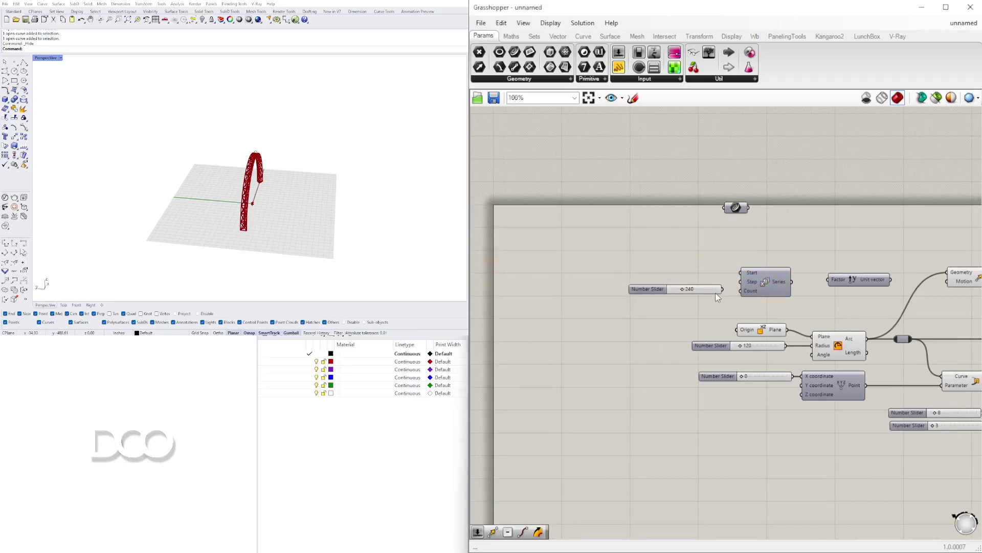
pyautogui.scroll(2, 715, 293)
pyautogui.moveTo(699, 288); pyautogui.dragTo(688, 275)
pyautogui.click(220, 218)
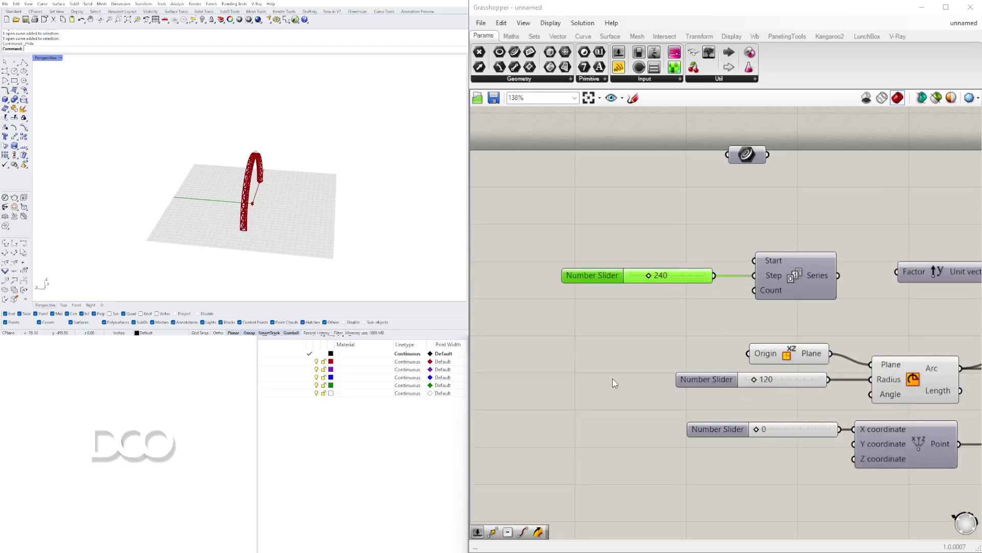
# Create a number slider with the value 5 and connect it to the Series component's Count input.
pyautogui.doubleClick(643, 310)
pyautogui.write('5')
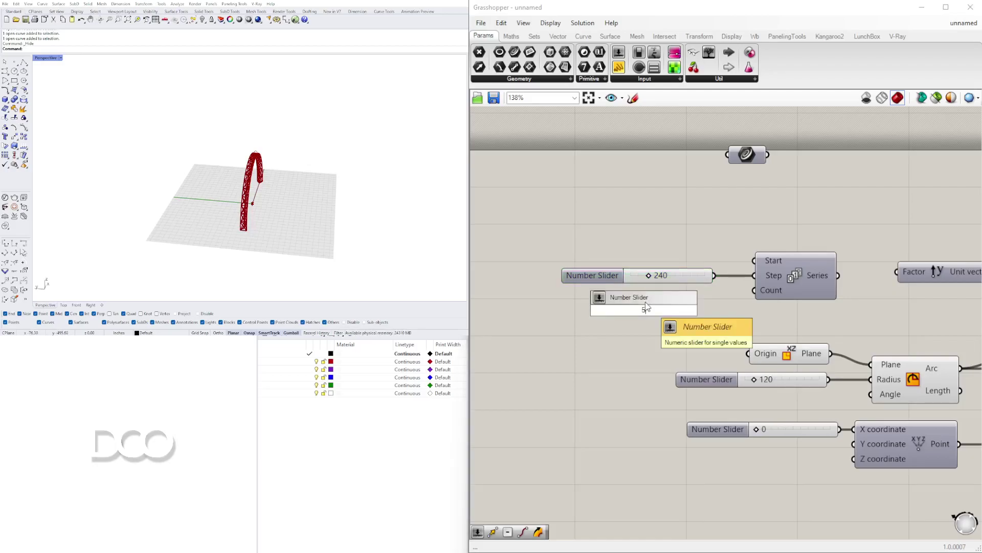
pyautogui.press('Return')
pyautogui.moveTo(713, 312); pyautogui.dragTo(701, 300)
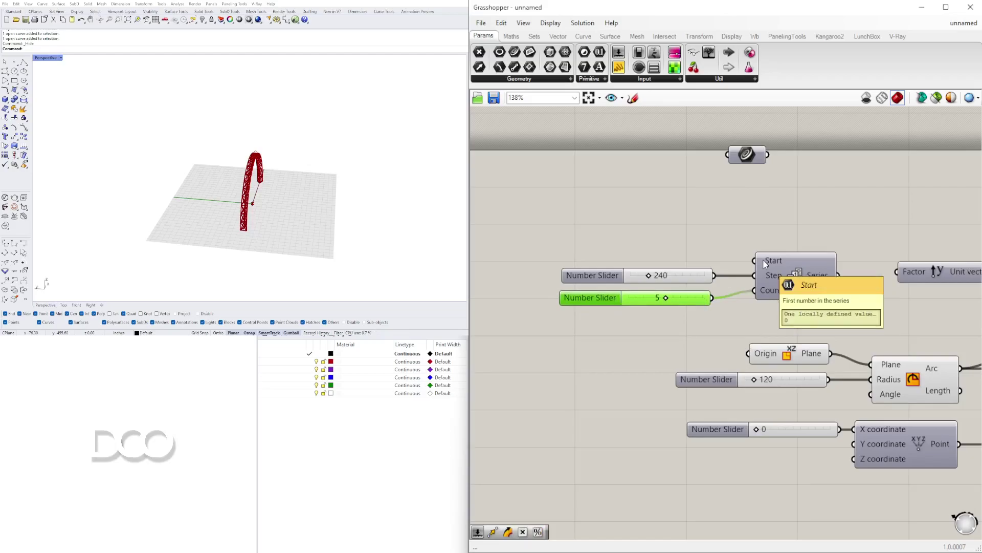
pyautogui.scroll(-2, 763, 259)
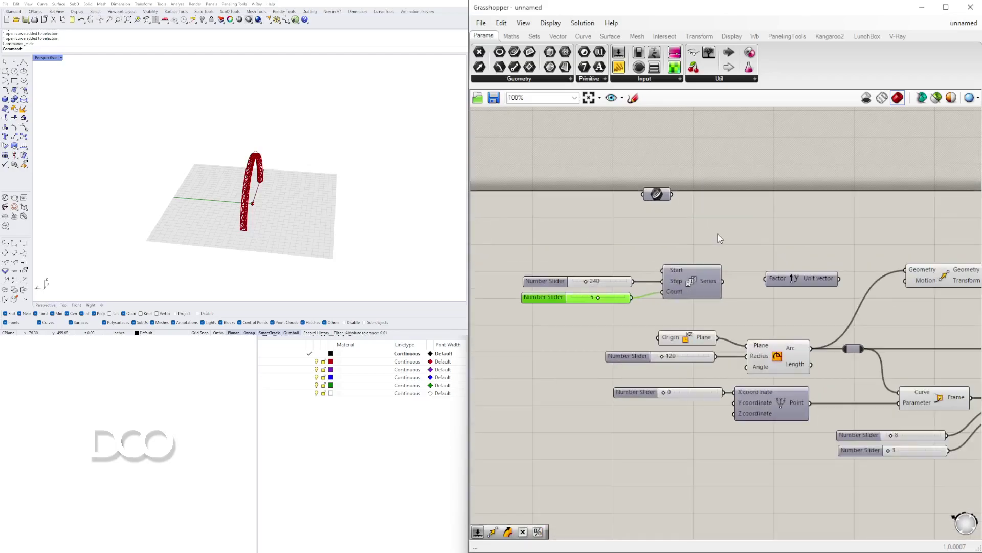
# Connect the Series output to the Unit Y Factor and the unit vector to the Move component's Motion input.
pyautogui.click(713, 286)
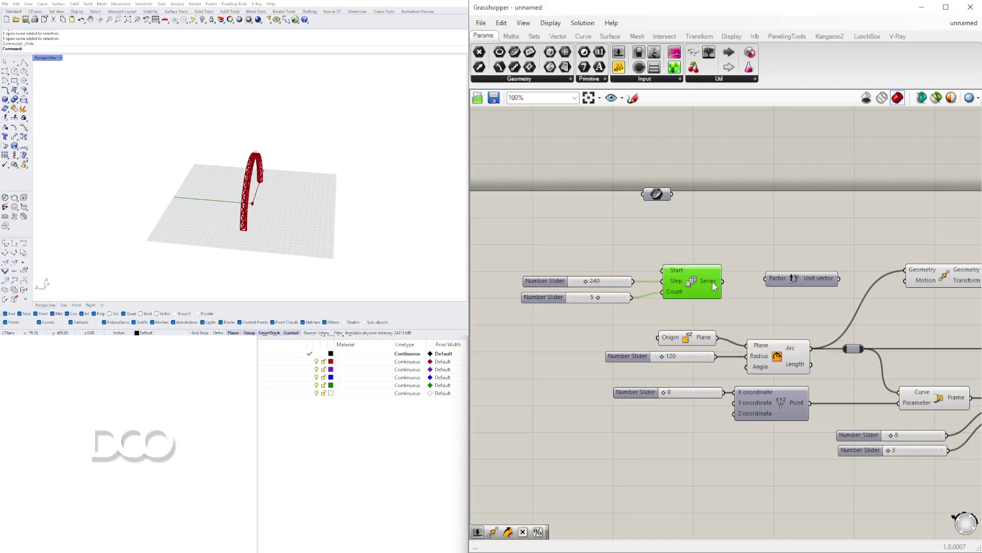
pyautogui.moveTo(775, 280); pyautogui.dragTo(754, 283)
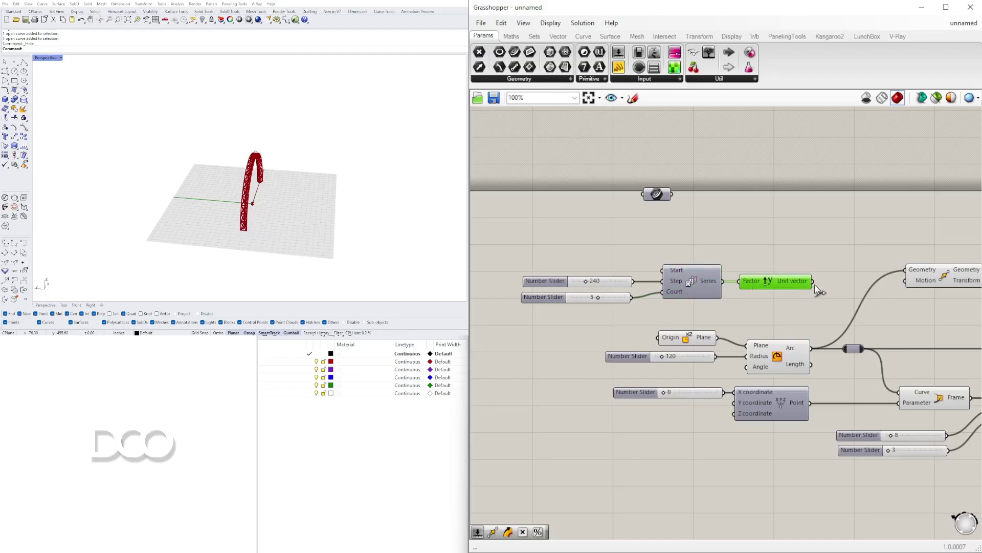
pyautogui.click(913, 291)
pyautogui.scroll(-3, 199, 170)
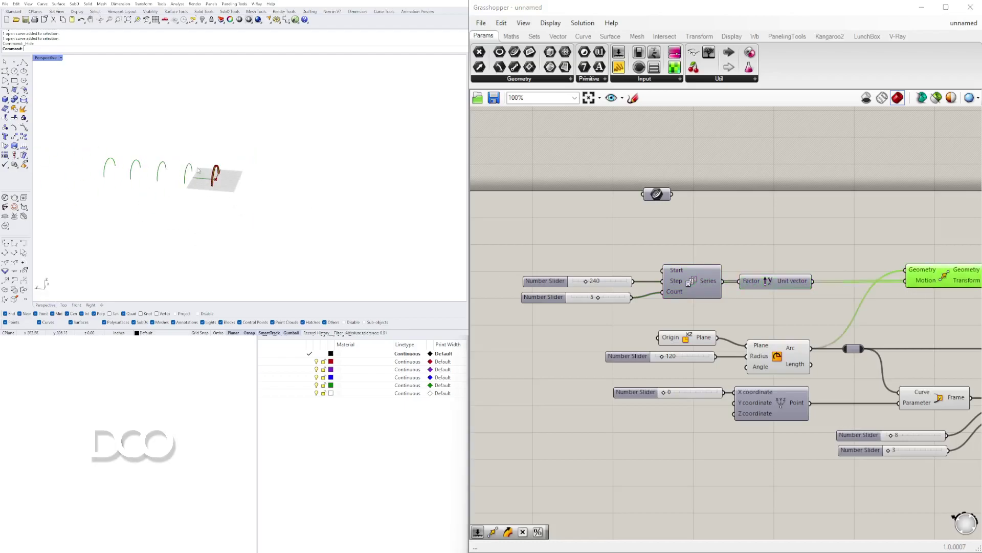
# Set the Series Step slider to 186 and the arc's Radius slider to 277.
pyautogui.scroll(5, 552, 285)
pyautogui.moveTo(614, 285)
pyautogui.mouseDown()
pyautogui.moveTo(594, 285)
pyautogui.moveTo(603, 285)
pyautogui.mouseUp()
pyautogui.scroll(-4, 682, 368)
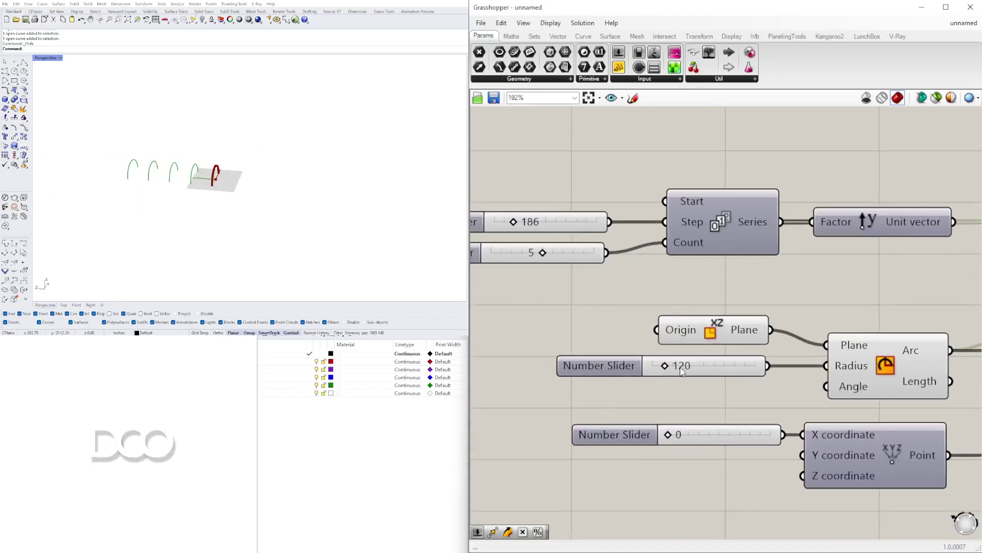
pyautogui.scroll(3, 683, 370)
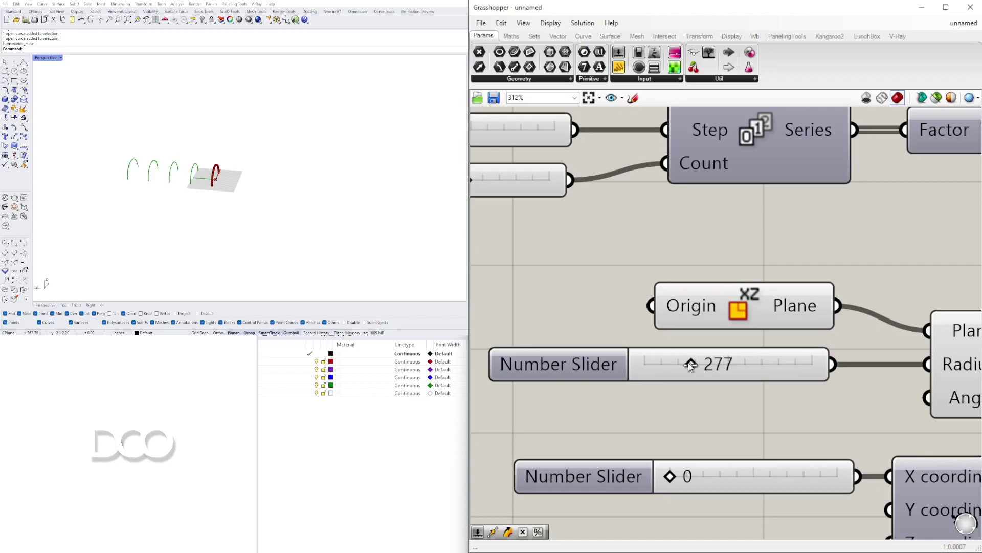
pyautogui.scroll(10, 202, 176)
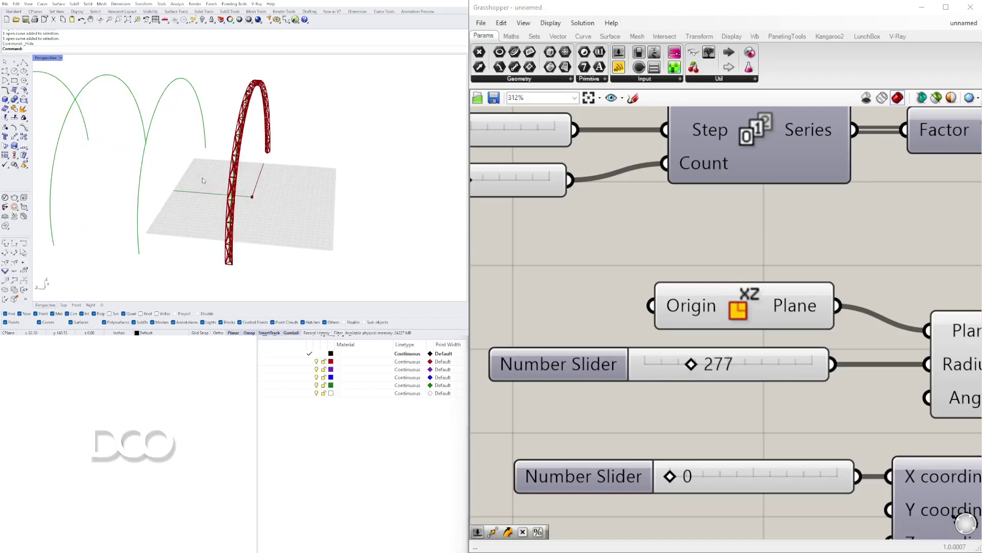
# Set the polygon's Radius slider to 23 to widen the triangular truss profile.
pyautogui.scroll(-4, 768, 301)
pyautogui.moveTo(946, 399); pyautogui.dragTo(696, 356, button='right')
pyautogui.scroll(-3, 770, 405)
pyautogui.scroll(4, 691, 391)
pyautogui.scroll(-3, 688, 393)
pyautogui.scroll(4, 627, 359)
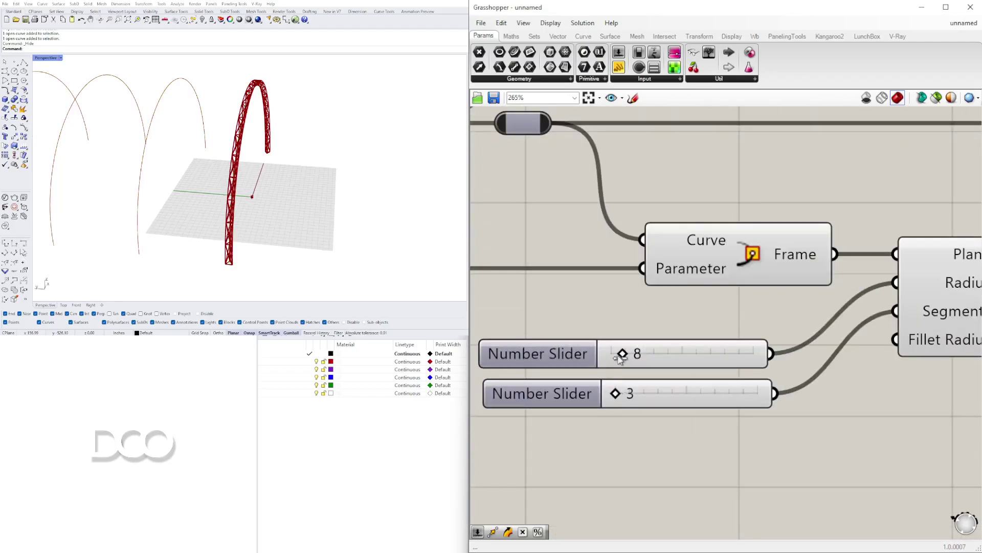
pyautogui.moveTo(630, 353); pyautogui.dragTo(646, 354)
pyautogui.scroll(-4, 719, 335)
pyautogui.scroll(-3, 719, 336)
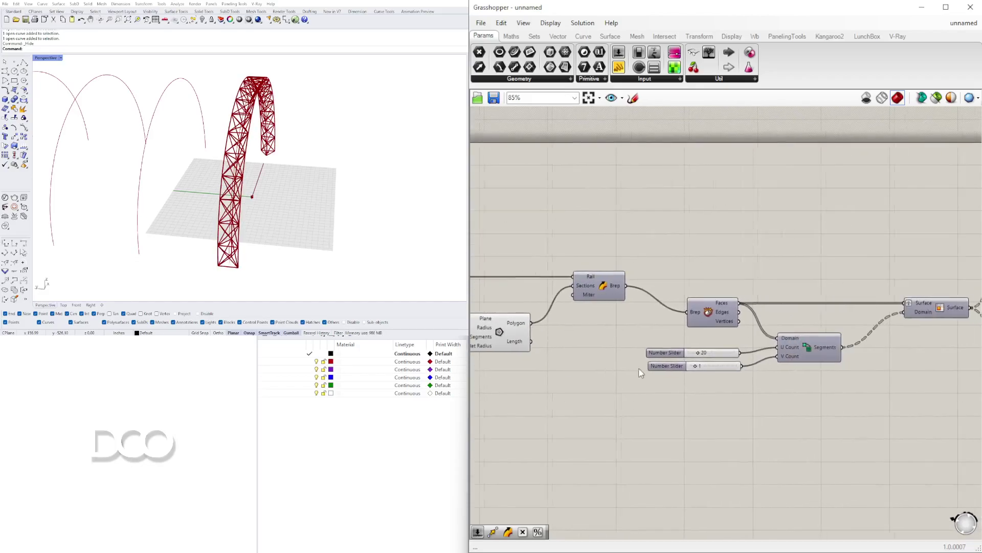
pyautogui.moveTo(241, 148); pyautogui.dragTo(333, 177, button='right')
# Select the relay and all components downstream of the arc and shift them away from Move to make wiring room.
pyautogui.scroll(-3, 760, 286)
pyautogui.moveTo(760, 286); pyautogui.dragTo(905, 336, button='right')
pyautogui.scroll(4, 704, 302)
pyautogui.click(719, 283)
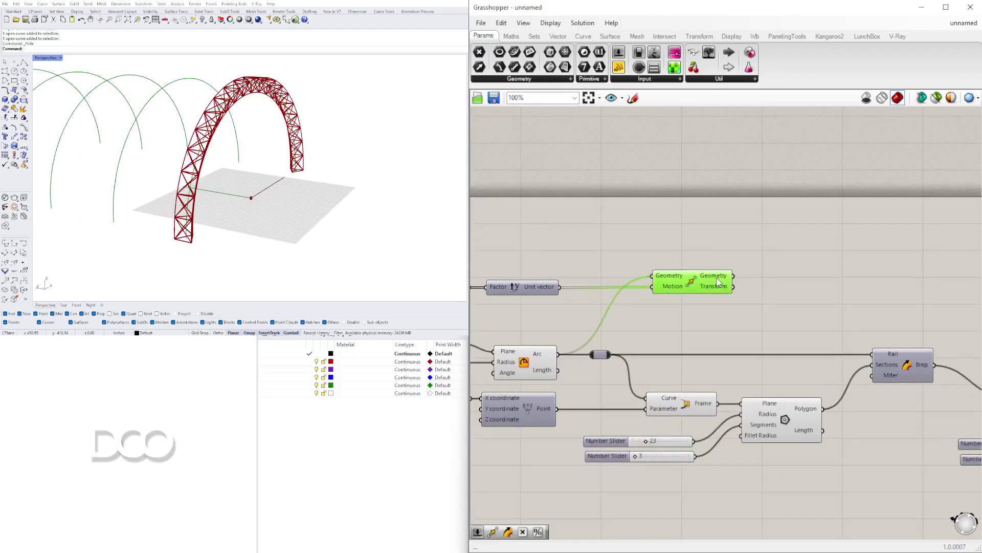
pyautogui.scroll(-5, 662, 287)
pyautogui.moveTo(889, 424); pyautogui.dragTo(523, 304)
pyautogui.moveTo(542, 406); pyautogui.dragTo(798, 419, button='right')
pyautogui.scroll(2, 798, 420)
pyautogui.keyDown('shift'); pyautogui.moveTo(825, 431); pyautogui.dragTo(652, 298); pyautogui.keyUp('shift')
pyautogui.keyDown('shift'); pyautogui.moveTo(629, 365); pyautogui.dragTo(542, 312); pyautogui.keyUp('shift')
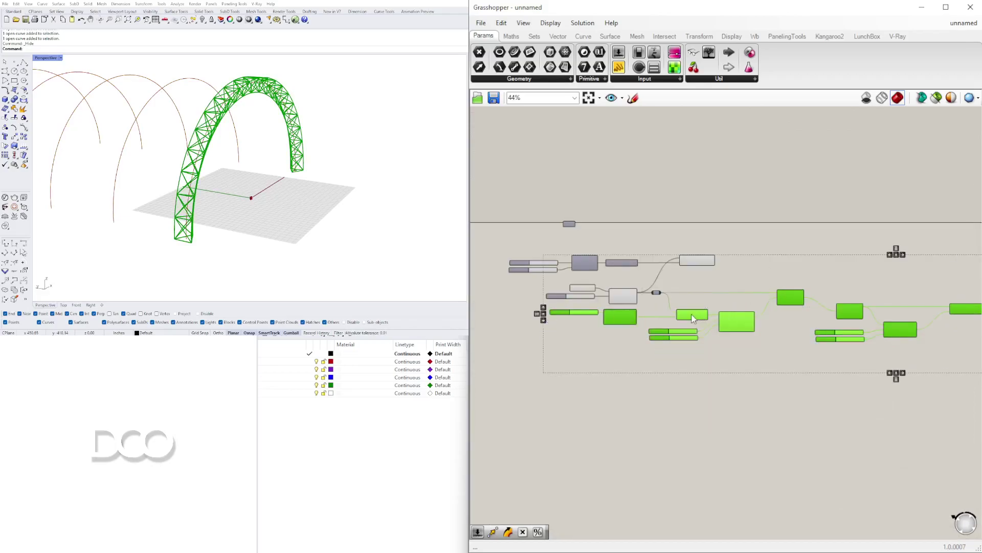
pyautogui.moveTo(657, 294); pyautogui.dragTo(762, 300)
pyautogui.click(741, 273)
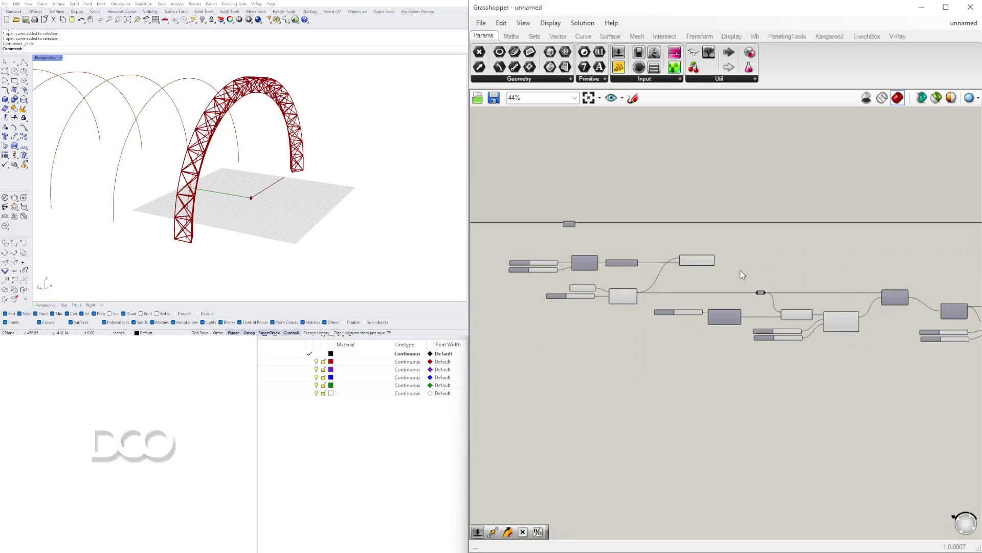
# Connect the Move component's Geometry output to the relay in place of the arc, and graft that output.
pyautogui.scroll(3, 706, 268)
pyautogui.moveTo(814, 321); pyautogui.dragTo(812, 320)
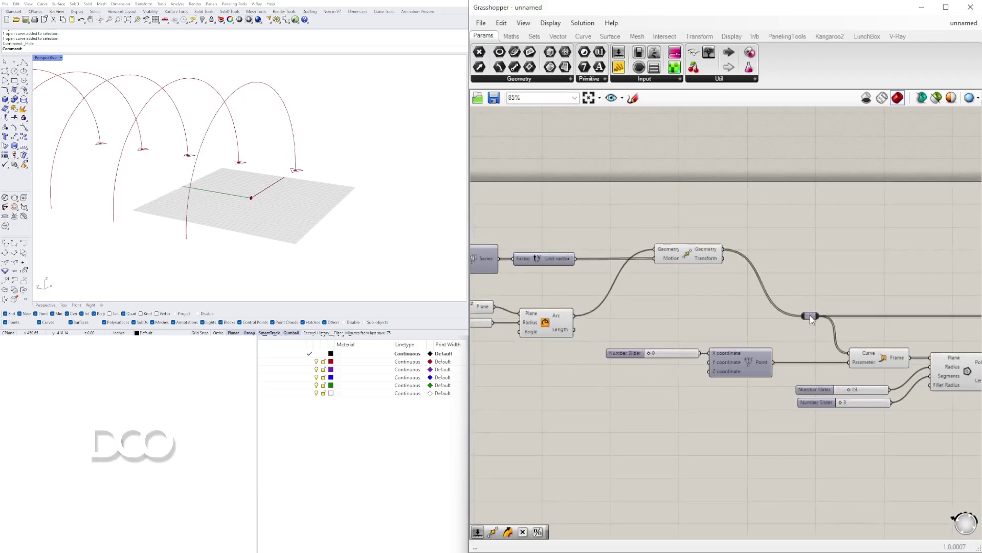
pyautogui.scroll(4, 801, 314)
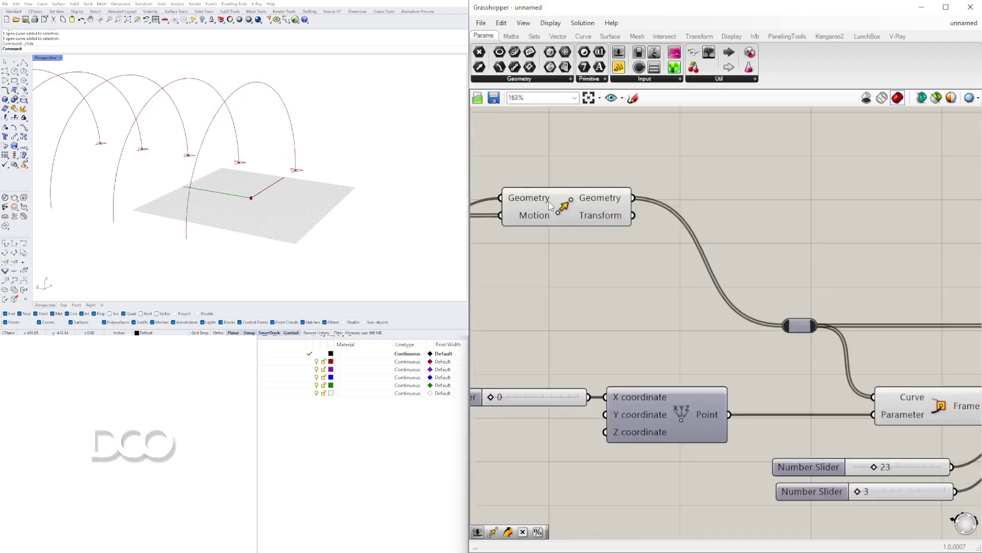
pyautogui.rightClick(596, 198)
pyautogui.click(643, 260)
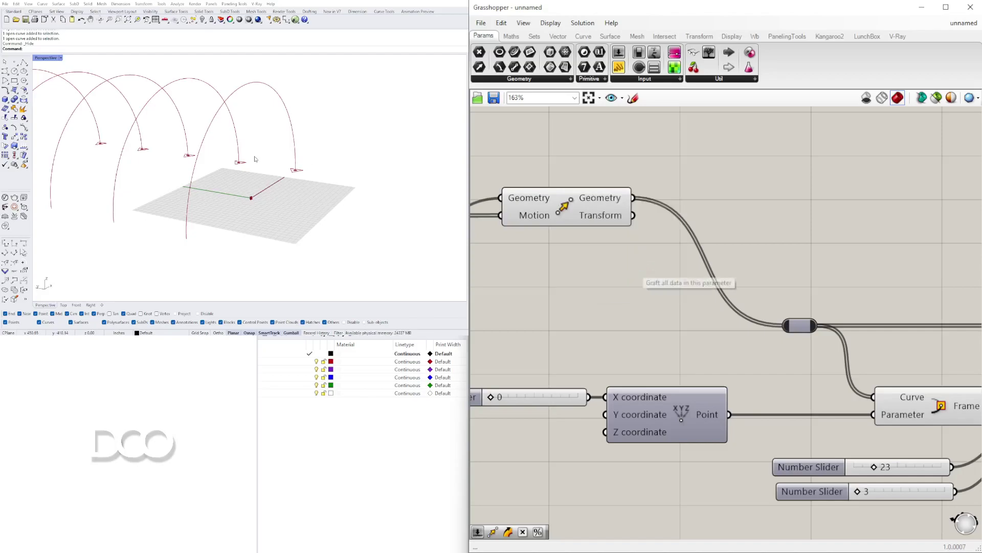
# Raise the polygon's Segments slider to 4 and on to 5 to try a five-sided truss profile.
pyautogui.moveTo(299, 191); pyautogui.dragTo(285, 220, button='right')
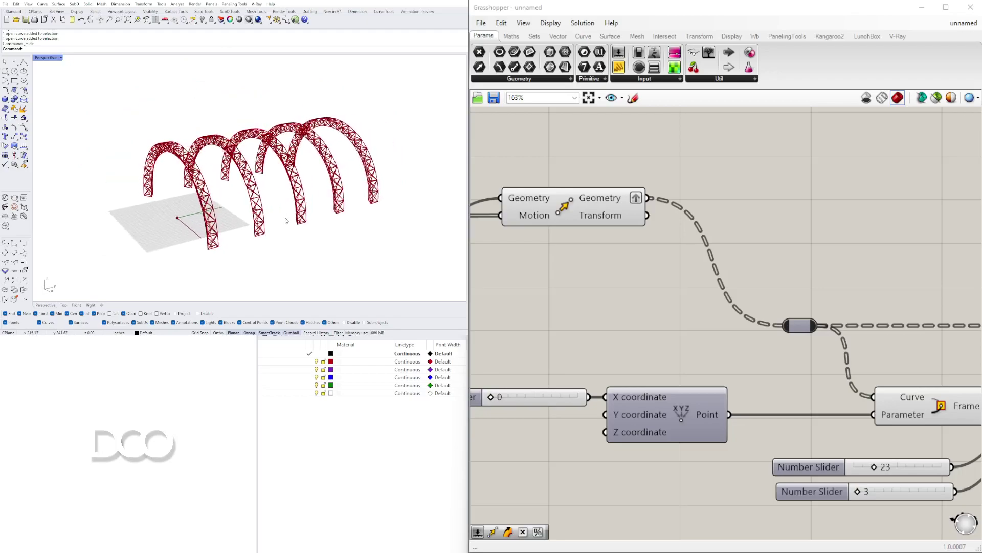
pyautogui.scroll(-6, 649, 243)
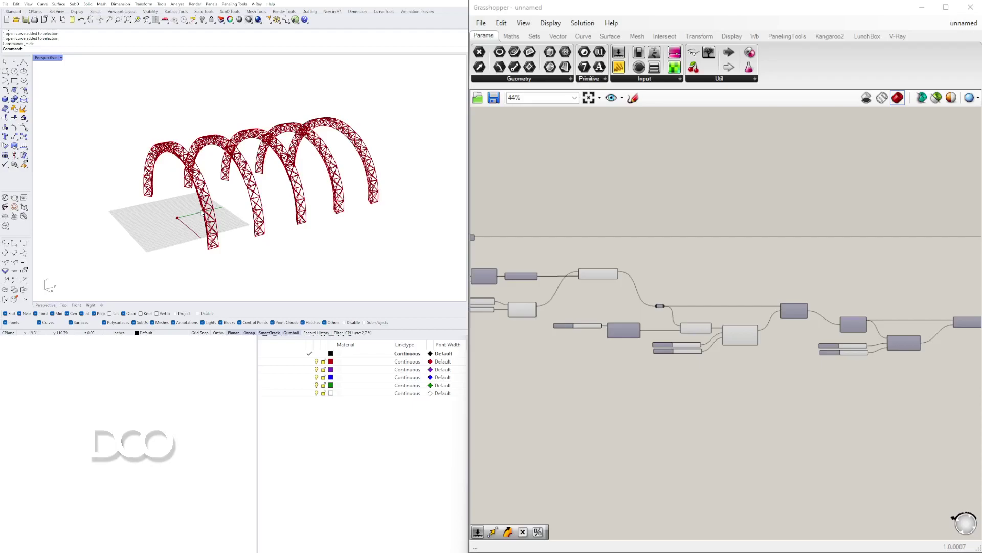
pyautogui.scroll(8, 690, 343)
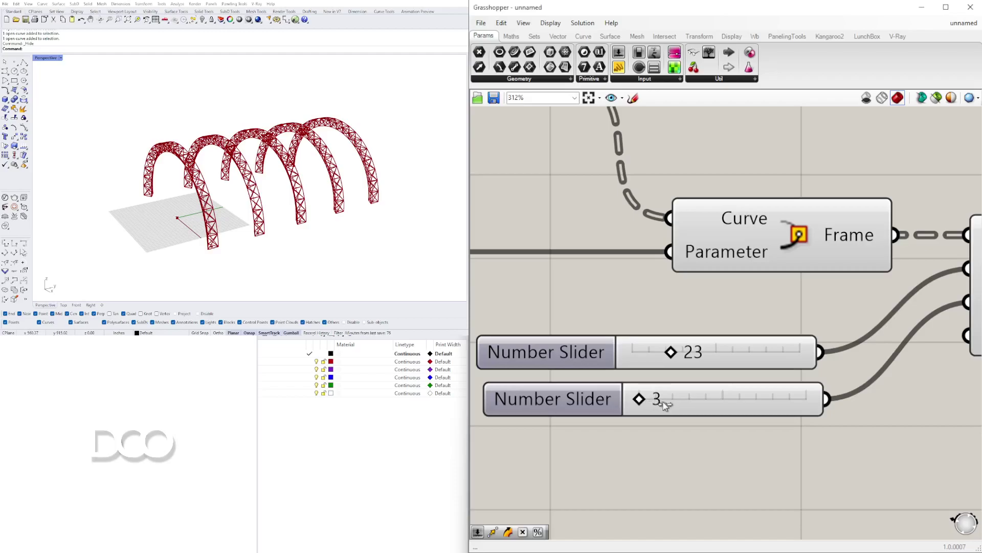
pyautogui.scroll(10, 219, 248)
pyautogui.scroll(-10, 307, 243)
pyautogui.moveTo(220, 248); pyautogui.dragTo(343, 243, button='right')
pyautogui.scroll(3, 226, 164)
pyautogui.moveTo(225, 164); pyautogui.dragTo(352, 123, button='right')
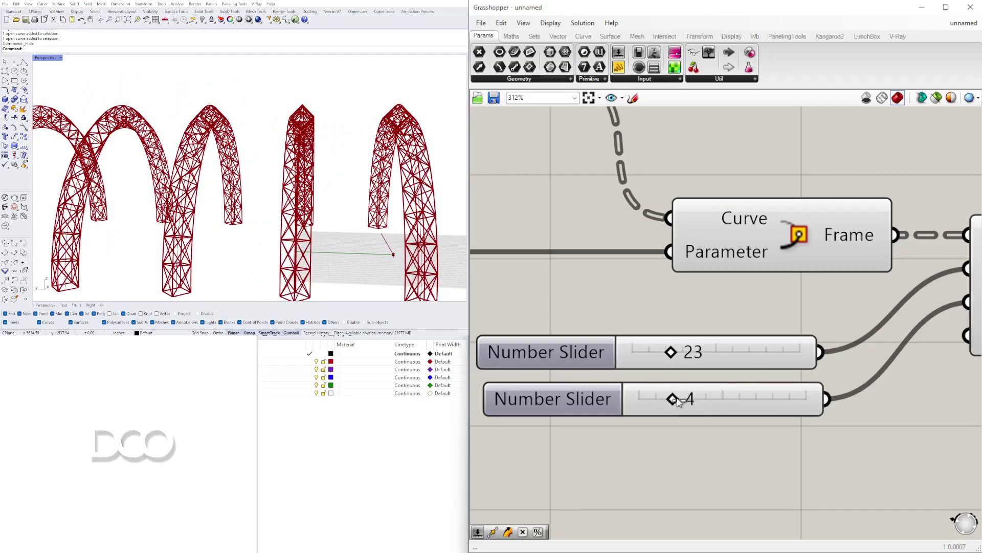
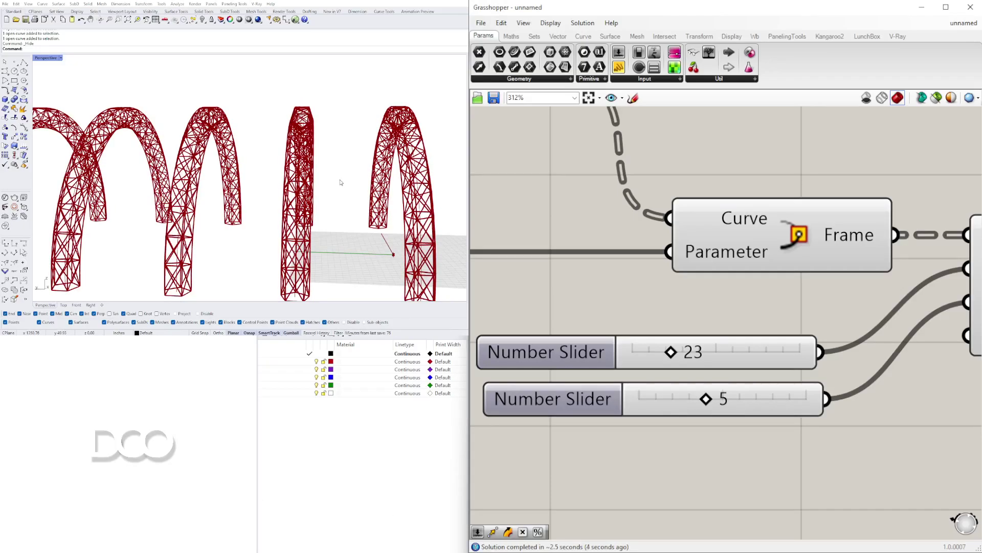
# Examine the five-sided truss arches from several angles, including their feet, crowns and strut pattern.
pyautogui.moveTo(341, 181); pyautogui.dragTo(313, 199, button='right')
pyautogui.scroll(-8, 313, 199)
pyautogui.scroll(8, 332, 176)
pyautogui.moveTo(335, 163); pyautogui.dragTo(344, 246, button='right')
pyautogui.scroll(6, 344, 246)
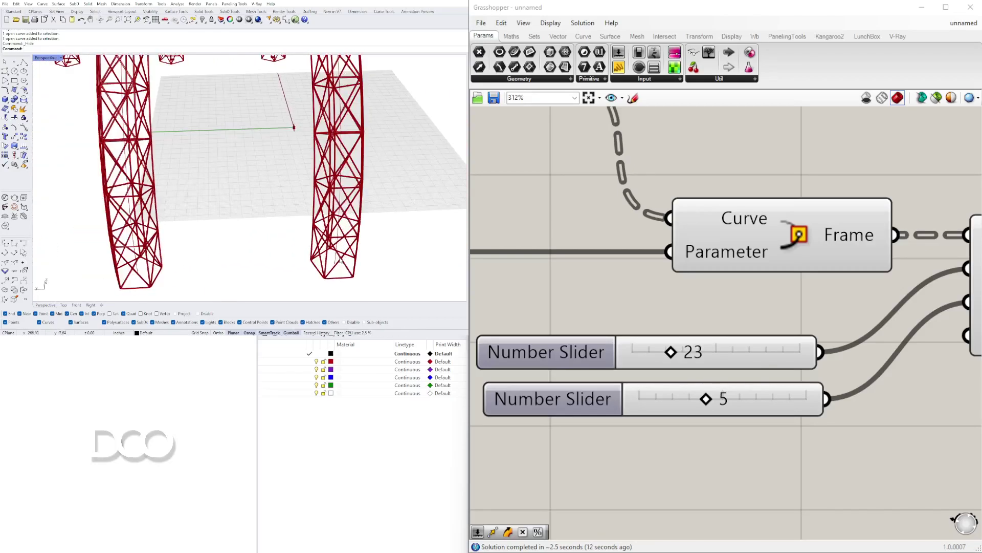
pyautogui.scroll(-7, 347, 252)
pyautogui.moveTo(297, 277)
pyautogui.mouseDown(button='right')
pyautogui.moveTo(316, 258)
pyautogui.moveTo(297, 252)
pyautogui.moveTo(292, 278)
pyautogui.mouseUp(button='right')
pyautogui.scroll(-4, 306, 258)
pyautogui.scroll(4, 305, 257)
pyautogui.scroll(-3, 305, 258)
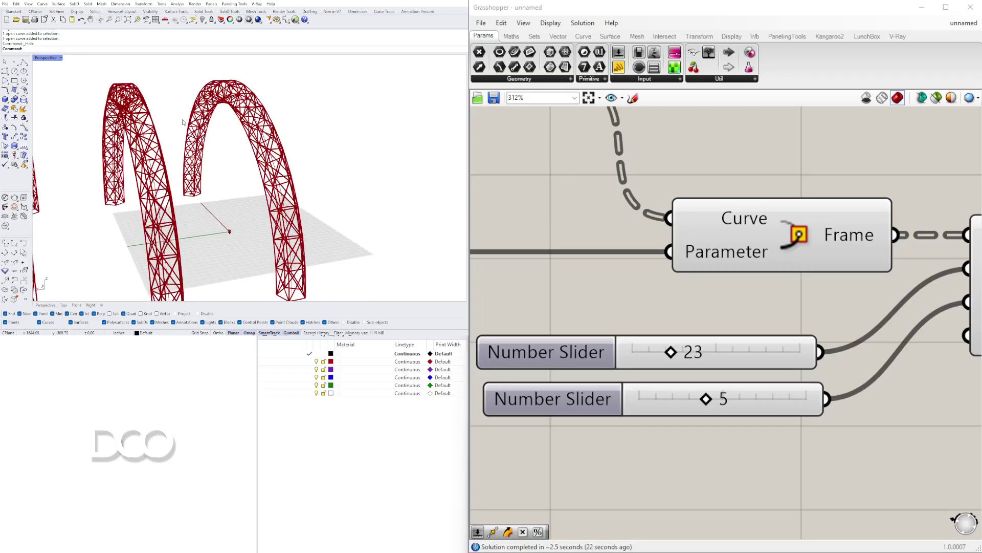
pyautogui.moveTo(265, 186); pyautogui.dragTo(206, 183, button='right')
pyautogui.scroll(-5, 845, 324)
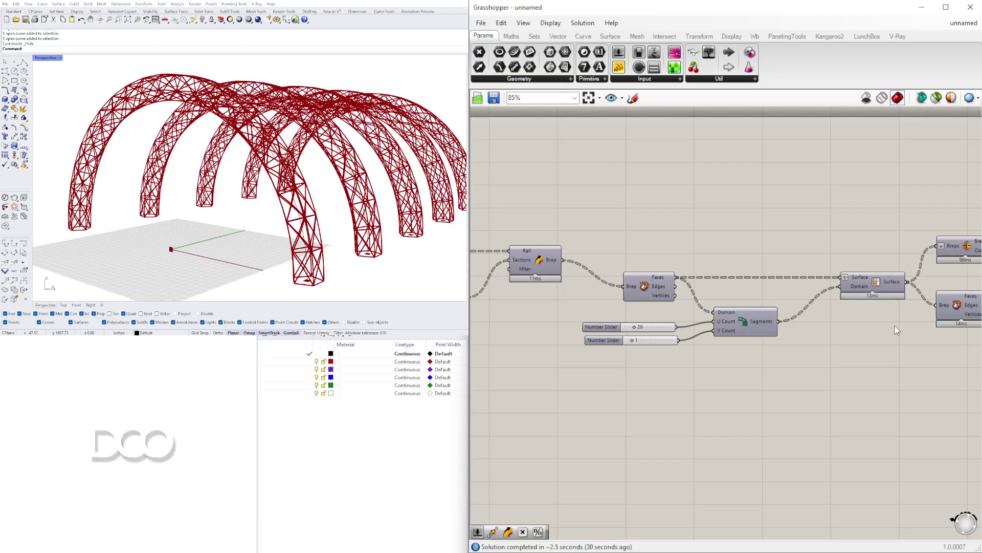
# Set the Series Count slider to 2 to reduce the row to two arches.
pyautogui.moveTo(890, 326); pyautogui.dragTo(668, 330, button='right')
pyautogui.moveTo(942, 358); pyautogui.dragTo(612, 338, button='right')
pyautogui.scroll(7, 609, 344)
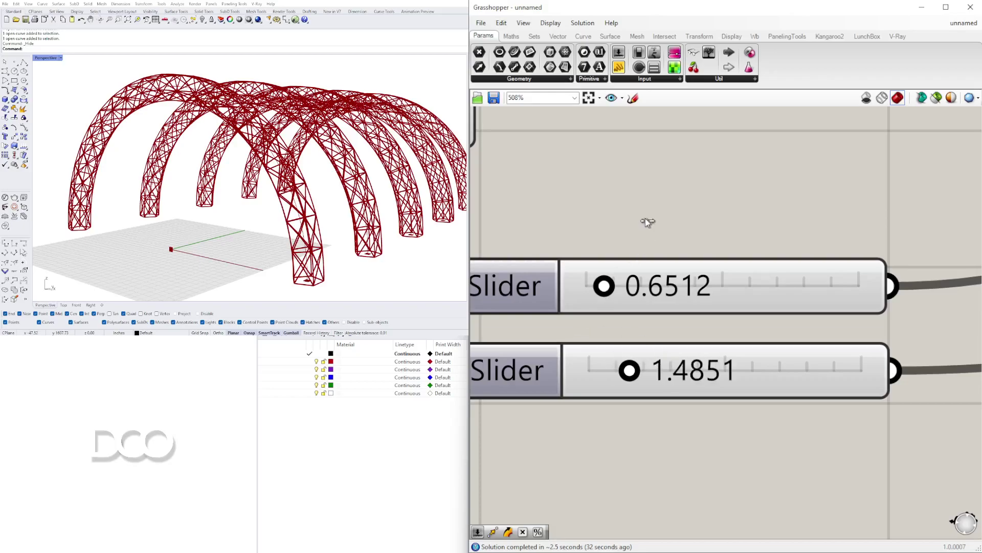
pyautogui.scroll(-7, 647, 219)
pyautogui.scroll(-4, 819, 266)
pyautogui.scroll(4, 655, 258)
pyautogui.moveTo(652, 257); pyautogui.dragTo(662, 372, button='right')
pyautogui.moveTo(604, 332); pyautogui.dragTo(936, 358, button='right')
pyautogui.scroll(1, 711, 284)
pyautogui.scroll(5, 604, 287)
pyautogui.doubleClick(533, 280)
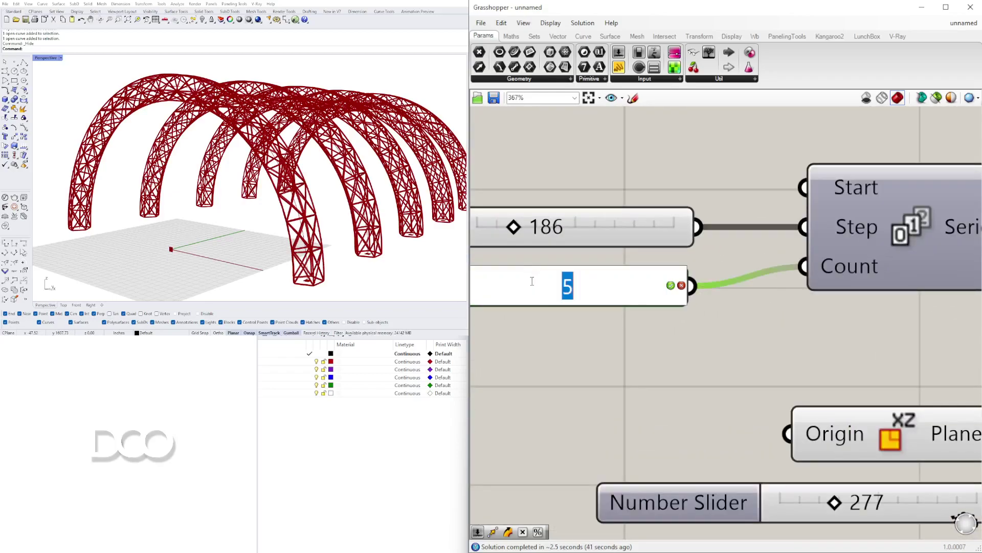
pyautogui.write('2')
pyautogui.press('Return')
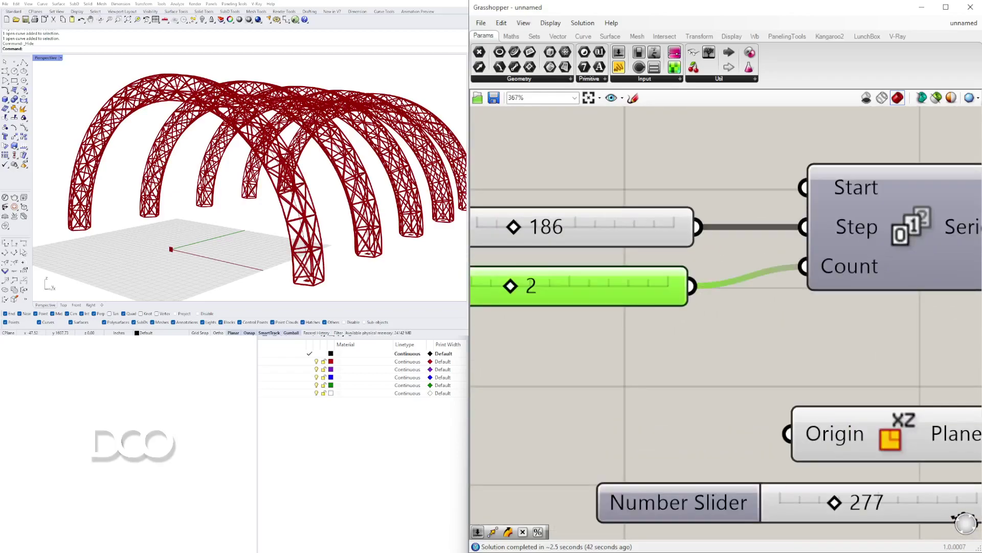
# Set the polygon's Segments slider back to 3 for a triangular truss profile.
pyautogui.click(777, 342)
pyautogui.scroll(-9, 777, 341)
pyautogui.moveTo(962, 393); pyautogui.dragTo(627, 339, button='right')
pyautogui.moveTo(809, 368); pyautogui.dragTo(711, 360, button='right')
pyautogui.scroll(5, 731, 390)
pyautogui.doubleClick(791, 410)
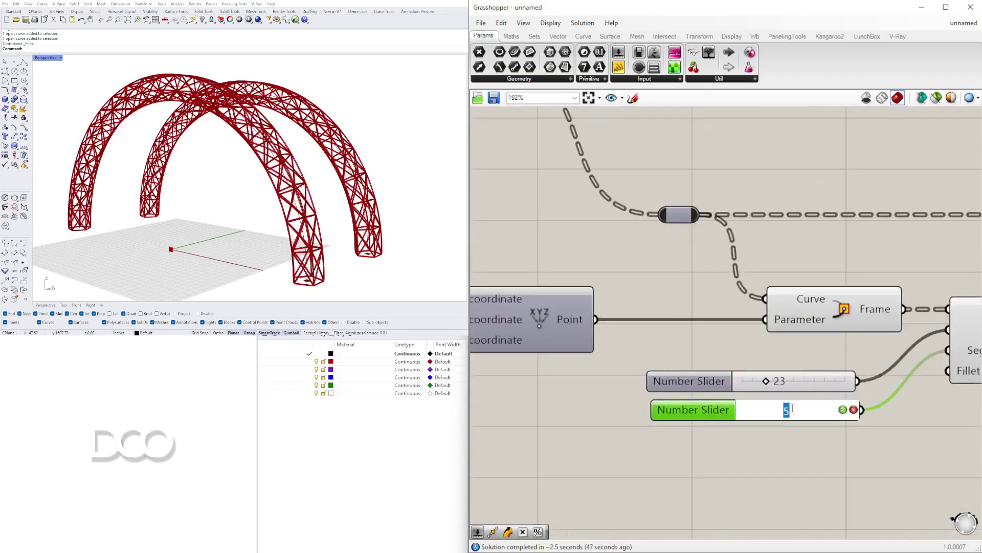
pyautogui.press('Return')
# Thicken the truss pipes by setting the second radius slider to 2.1536 and the first to 1.6184.
pyautogui.moveTo(348, 215); pyautogui.dragTo(296, 238, button='right')
pyautogui.scroll(3, 295, 238)
pyautogui.scroll(-4, 696, 327)
pyautogui.scroll(3, 697, 330)
pyautogui.scroll(1, 697, 330)
pyautogui.scroll(-5, 786, 373)
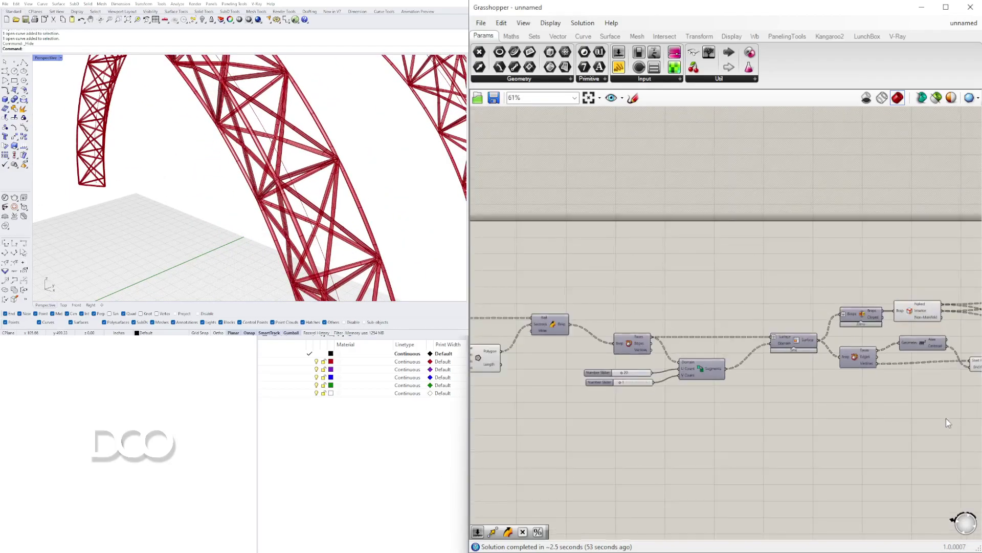
pyautogui.scroll(12, 785, 374)
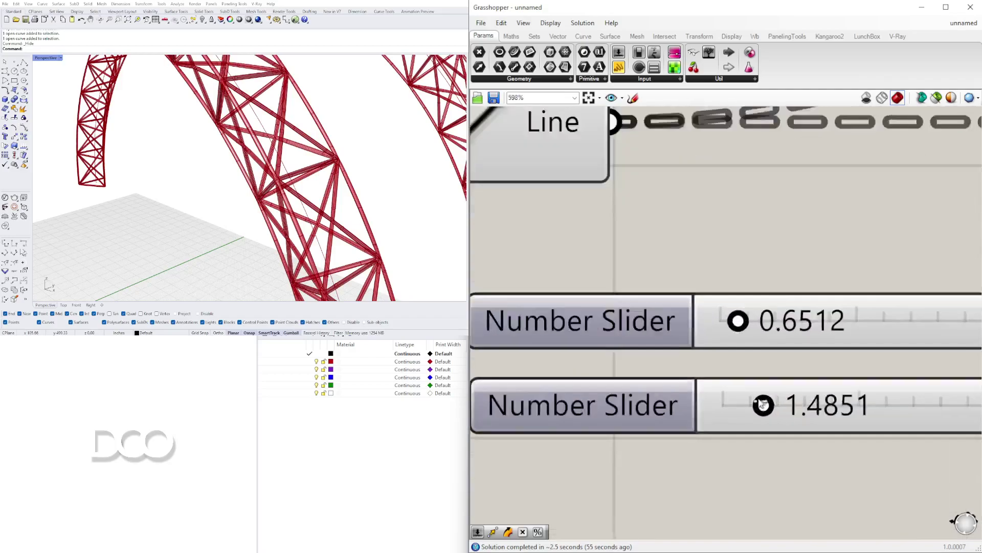
pyautogui.moveTo(779, 406); pyautogui.dragTo(804, 407)
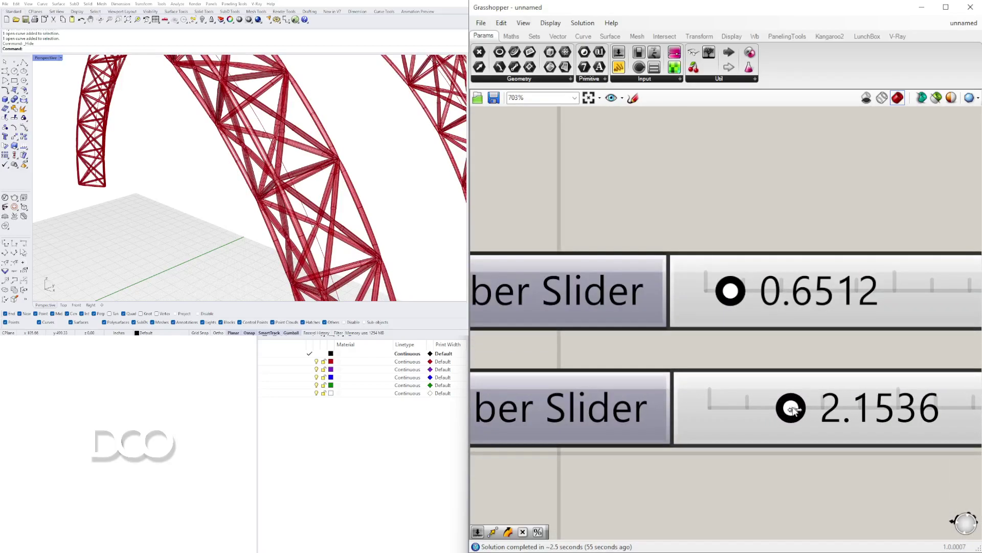
pyautogui.moveTo(723, 306); pyautogui.dragTo(778, 316)
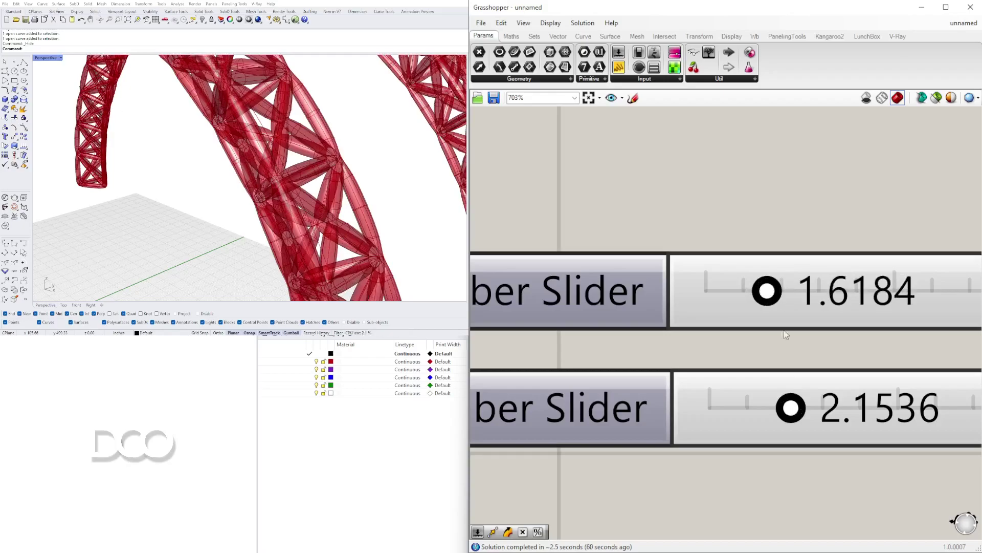
# Tune the pipe thickness by setting the first radius slider to 1.8745 and the second to 1.3144.
pyautogui.moveTo(788, 419); pyautogui.dragTo(736, 407)
pyautogui.moveTo(766, 288); pyautogui.dragTo(827, 286)
pyautogui.moveTo(747, 409); pyautogui.dragTo(758, 410)
pyautogui.scroll(-5, 250, 165)
pyautogui.moveTo(251, 165)
pyautogui.mouseDown(button='right')
pyautogui.moveTo(260, 172)
pyautogui.moveTo(258, 148)
pyautogui.mouseUp(button='right')
pyautogui.scroll(6, 260, 162)
pyautogui.scroll(3, 241, 134)
pyautogui.moveTo(807, 290); pyautogui.dragTo(775, 288)
pyautogui.moveTo(745, 408); pyautogui.dragTo(777, 414)
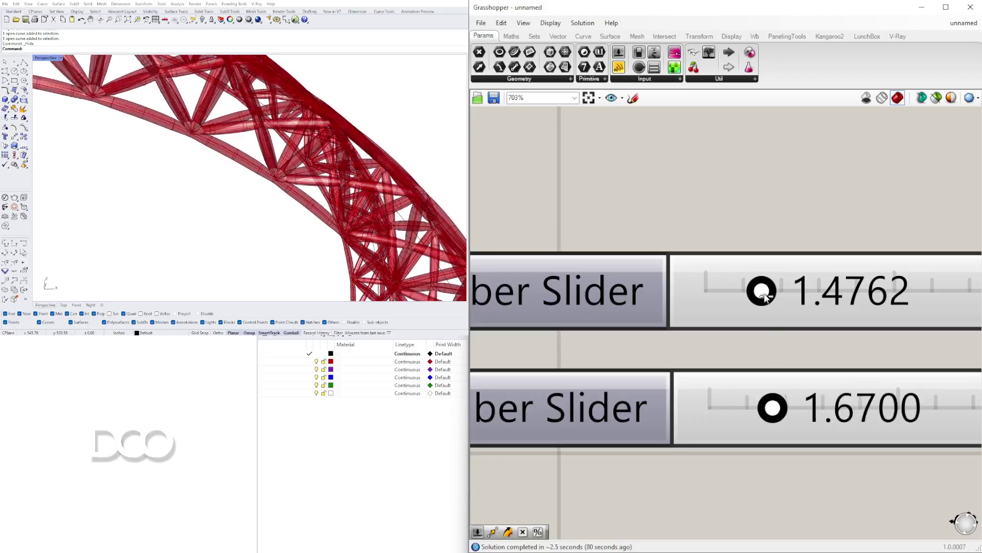
pyautogui.moveTo(770, 297); pyautogui.dragTo(784, 295)
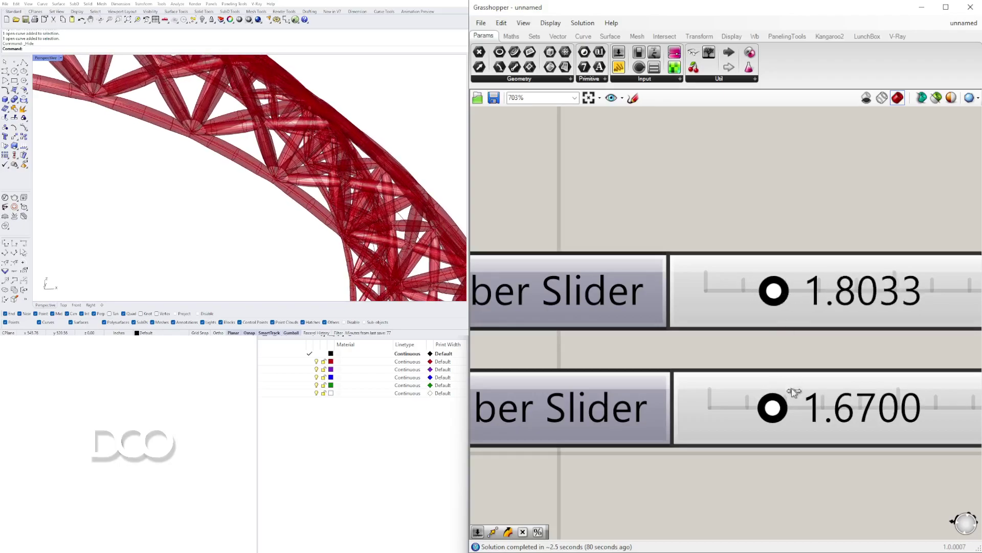
pyautogui.moveTo(772, 409); pyautogui.dragTo(763, 412)
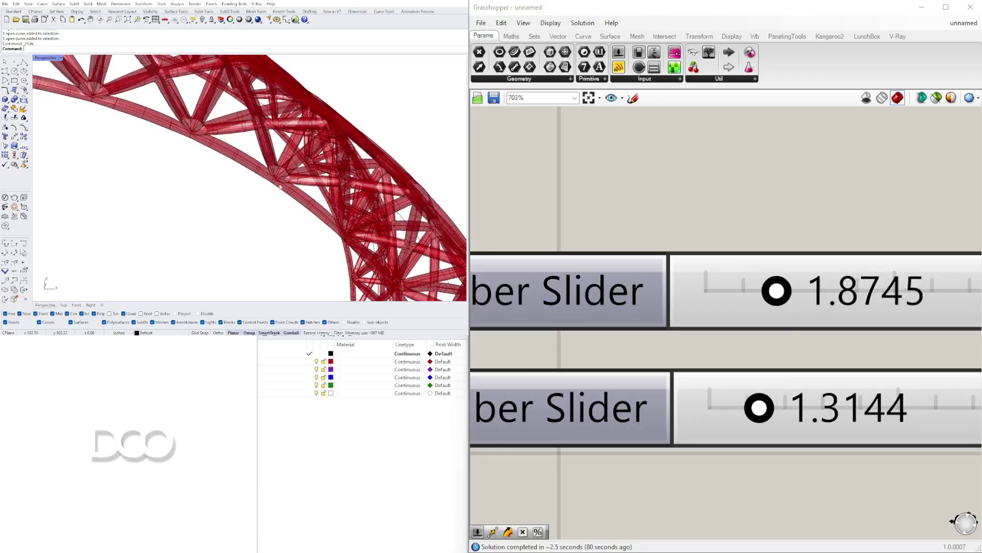
# Examine the pipe joints on the two truss arches and review the Grasshopper definition.
pyautogui.scroll(-12, 290, 192)
pyautogui.moveTo(291, 192); pyautogui.dragTo(271, 149, button='right')
pyautogui.scroll(3, 283, 196)
pyautogui.scroll(-3, 351, 184)
pyautogui.scroll(-4, 262, 146)
pyautogui.scroll(-12, 651, 213)
pyautogui.scroll(-3, 782, 327)
pyautogui.moveTo(753, 350); pyautogui.dragTo(864, 326, button='right')
pyautogui.scroll(-2, 868, 355)
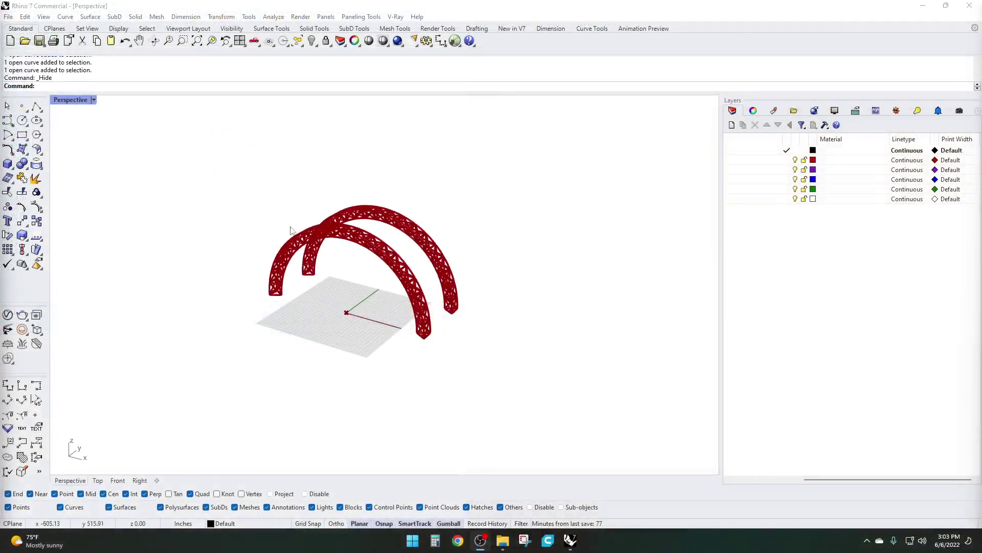
# Switch to Rhino and draw an arc beside the truss arches in the Front view from start, end and through points.
pyautogui.moveTo(460, 230); pyautogui.dragTo(397, 225, button='right')
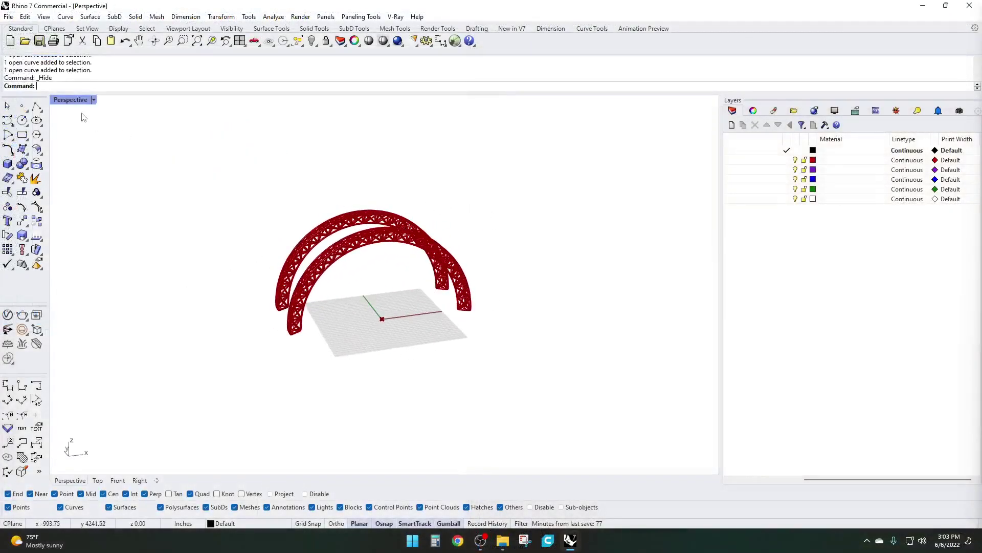
pyautogui.doubleClick(71, 99)
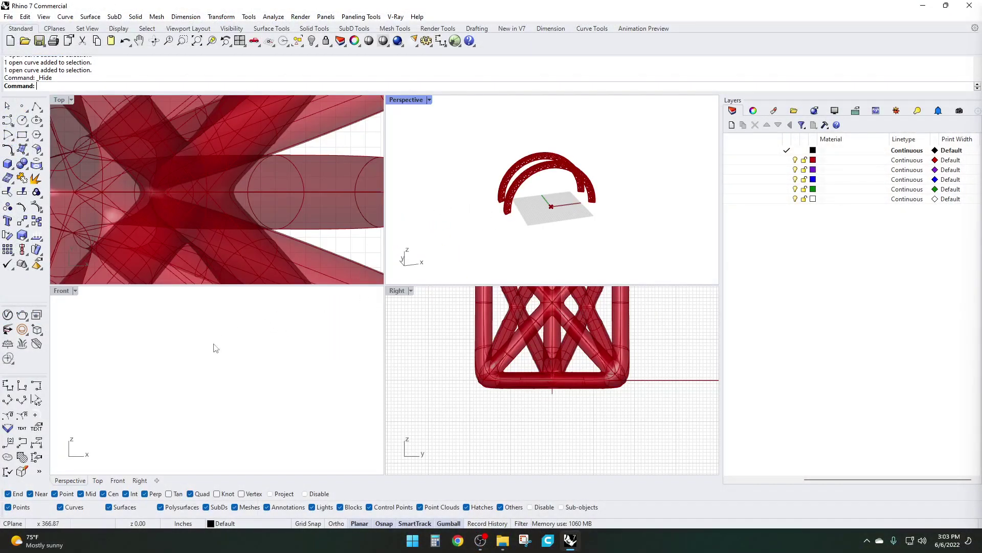
pyautogui.scroll(-5, 214, 342)
pyautogui.doubleClick(60, 294)
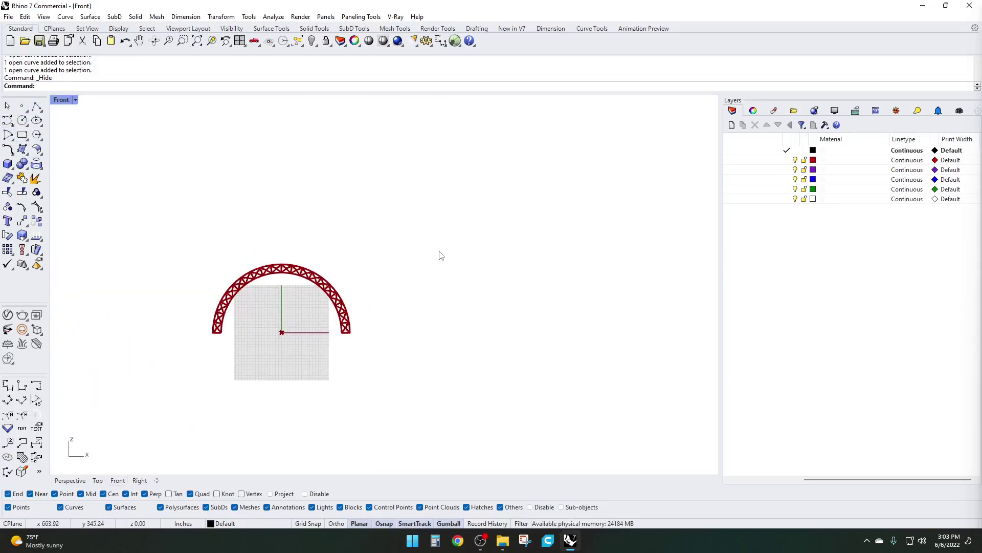
pyautogui.press('Return')
pyautogui.click(95, 87)
pyautogui.click(414, 331)
pyautogui.click(574, 330)
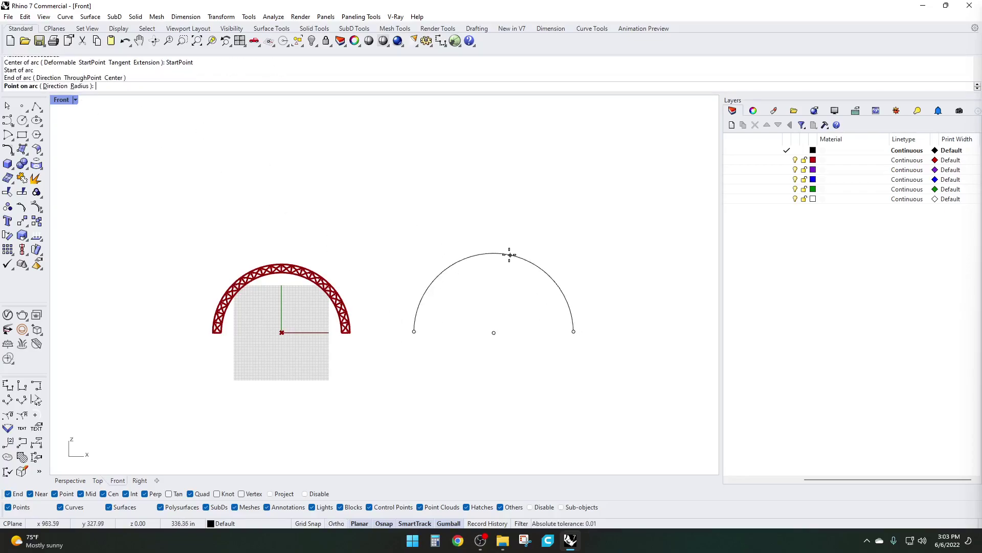
pyautogui.click(508, 275)
pyautogui.click(509, 275)
# Duplicate the new arc along the Y axis in the Top view.
pyautogui.doubleClick(61, 101)
pyautogui.scroll(-6, 206, 162)
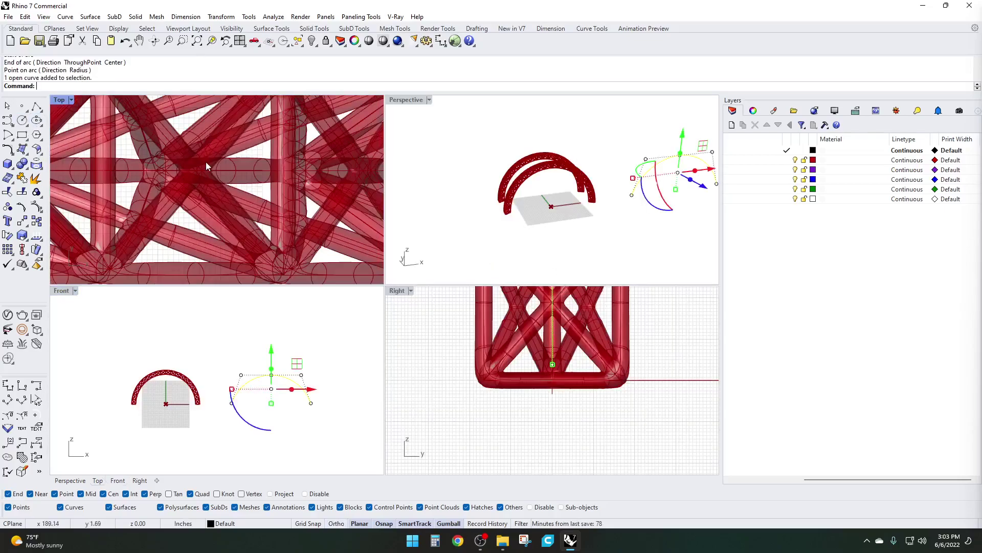
pyautogui.moveTo(232, 162); pyautogui.dragTo(218, 210, button='right')
pyautogui.moveTo(252, 243); pyautogui.dragTo(254, 225)
pyautogui.scroll(6, 269, 201)
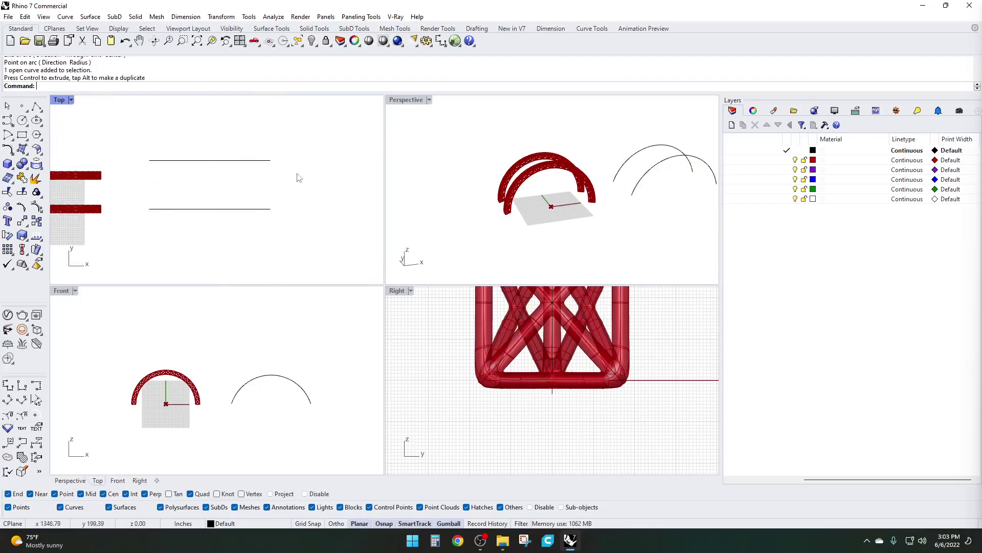
# Turn on projected object snaps and copy the arc three more times along Y, making a row of five arcs.
pyautogui.press('Return')
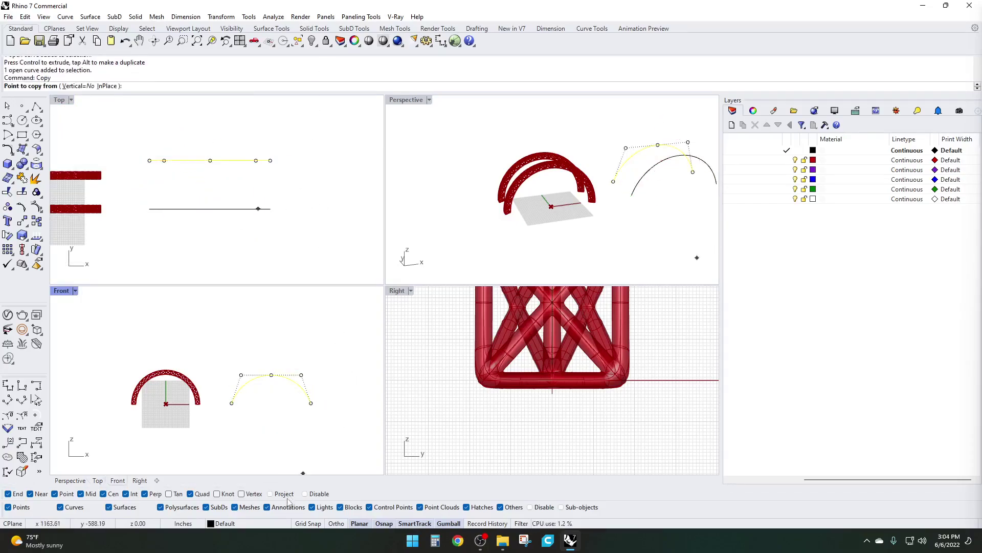
pyautogui.moveTo(304, 217); pyautogui.dragTo(295, 269, button='right')
pyautogui.click(262, 262)
pyautogui.click(262, 212)
pyautogui.click(262, 165)
pyautogui.scroll(-2, 261, 177)
pyautogui.moveTo(261, 179); pyautogui.dragTo(261, 245, button='right')
pyautogui.click(261, 194)
pyautogui.scroll(-8, 265, 202)
pyautogui.press('Return')
# Move the five arcs clear of the truss arches and maximize the Perspective view.
pyautogui.moveTo(306, 262); pyautogui.dragTo(217, 162)
pyautogui.moveTo(276, 215); pyautogui.dragTo(325, 153)
pyautogui.doubleClick(404, 99)
pyautogui.scroll(-3, 608, 240)
pyautogui.press('Escape')
pyautogui.scroll(4, 472, 246)
# Apply CageEdit to the five arcs with a World bounding box, 4 points and degree 3 in X, Y and Z, and the Global region.
pyautogui.moveTo(567, 378); pyautogui.dragTo(250, 175)
pyautogui.moveTo(251, 179); pyautogui.dragTo(361, 258, button='right')
pyautogui.scroll(4, 347, 252)
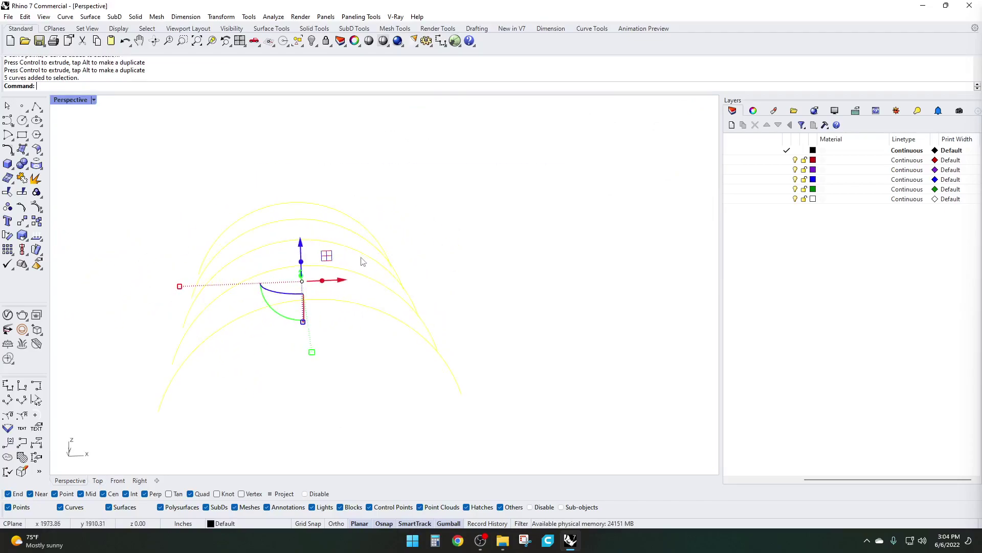
pyautogui.press('Return')
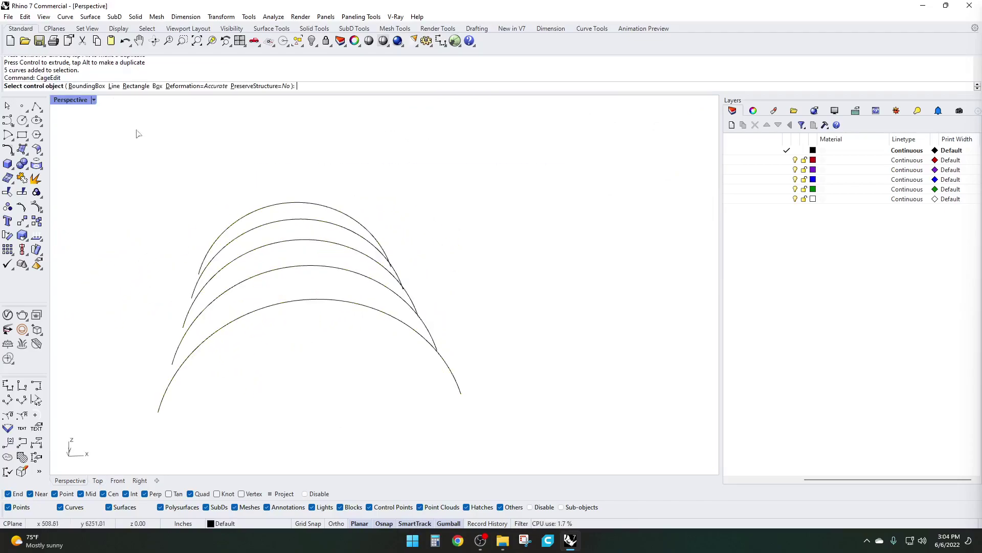
pyautogui.click(87, 86)
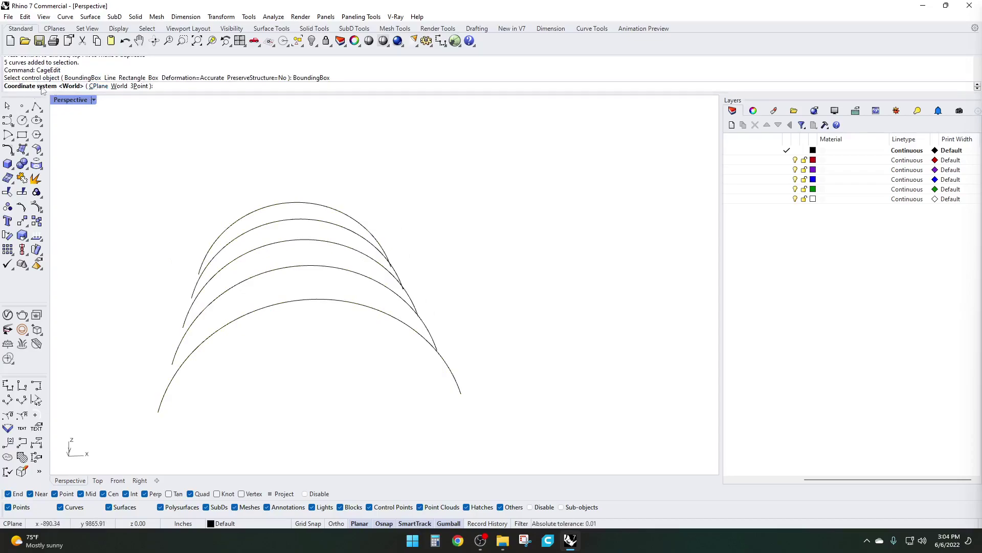
pyautogui.press('Return')
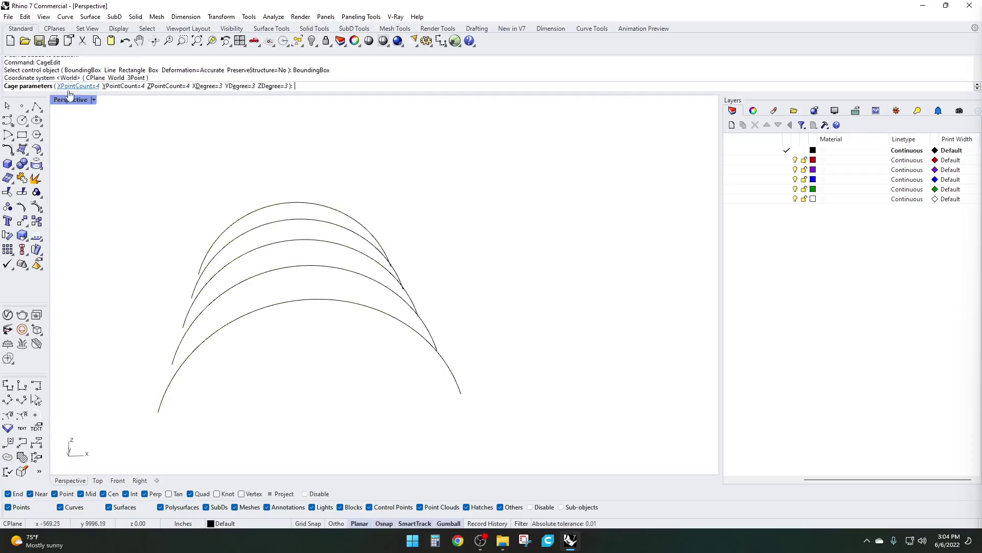
pyautogui.press('Return')
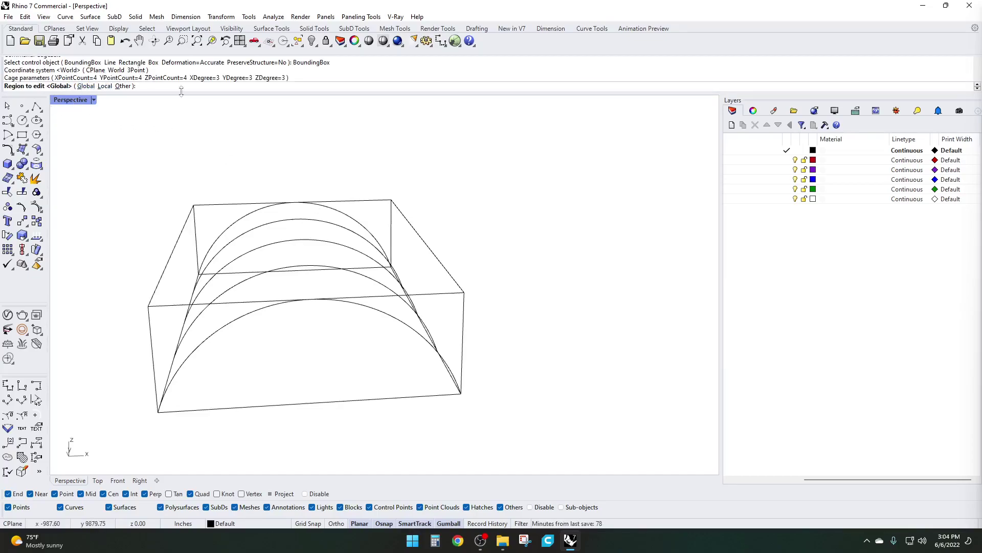
pyautogui.press('Return')
# Try to bulge one side of the arc row by moving its middle cage points outward along X.
pyautogui.moveTo(541, 288); pyautogui.dragTo(525, 335, button='right')
pyautogui.moveTo(329, 336); pyautogui.dragTo(609, 361, button='right')
pyautogui.moveTo(382, 281); pyautogui.dragTo(400, 307, button='right')
pyautogui.moveTo(237, 178); pyautogui.dragTo(455, 345)
pyautogui.moveTo(527, 353); pyautogui.dragTo(505, 345, button='right')
pyautogui.moveTo(465, 344); pyautogui.dragTo(561, 358)
pyautogui.moveTo(490, 361); pyautogui.dragTo(401, 352, button='right')
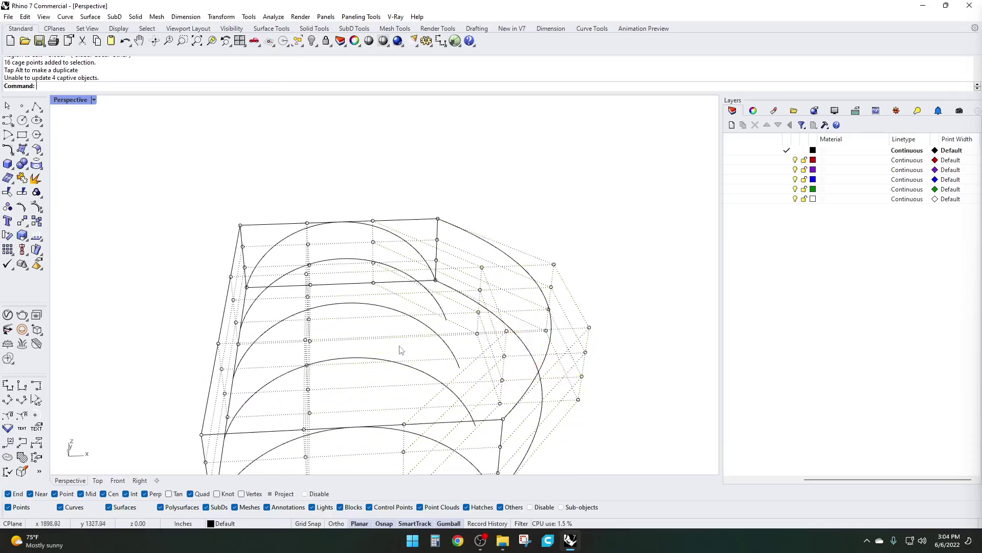
# Undo the cage-point move and clear the cage point selection and display.
pyautogui.click(394, 310)
pyautogui.hotkey('ctrl', 'z')
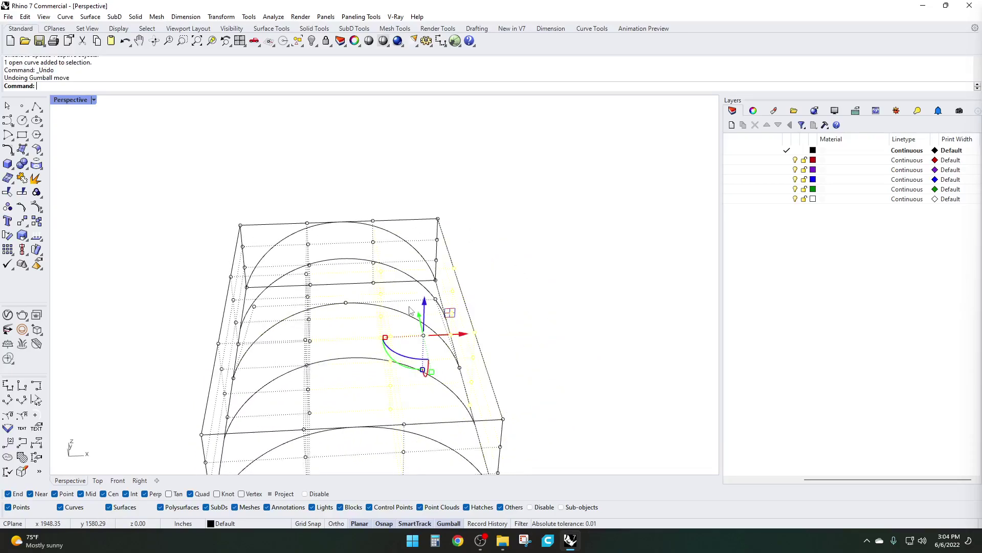
pyautogui.press('Escape')
pyautogui.press('Escape')
pyautogui.scroll(-6, 371, 320)
pyautogui.scroll(3, 399, 303)
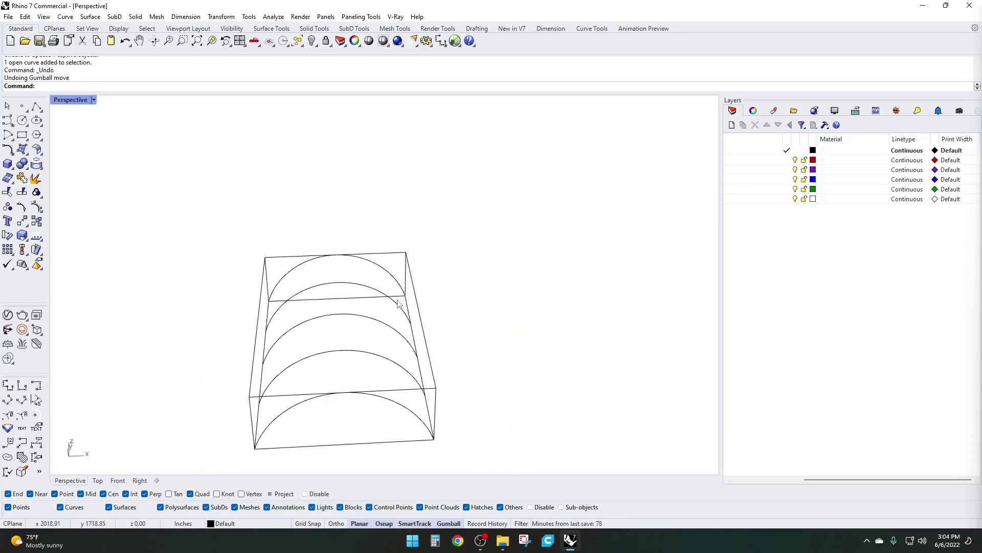
# Delete the existing cage and reapply CageEdit to the five arcs with a World bounding box and the default cage parameters.
pyautogui.click(414, 296)
pyautogui.press('Delete')
pyautogui.moveTo(487, 443); pyautogui.dragTo(152, 191)
pyautogui.write('CageEdit')
pyautogui.press('Return')
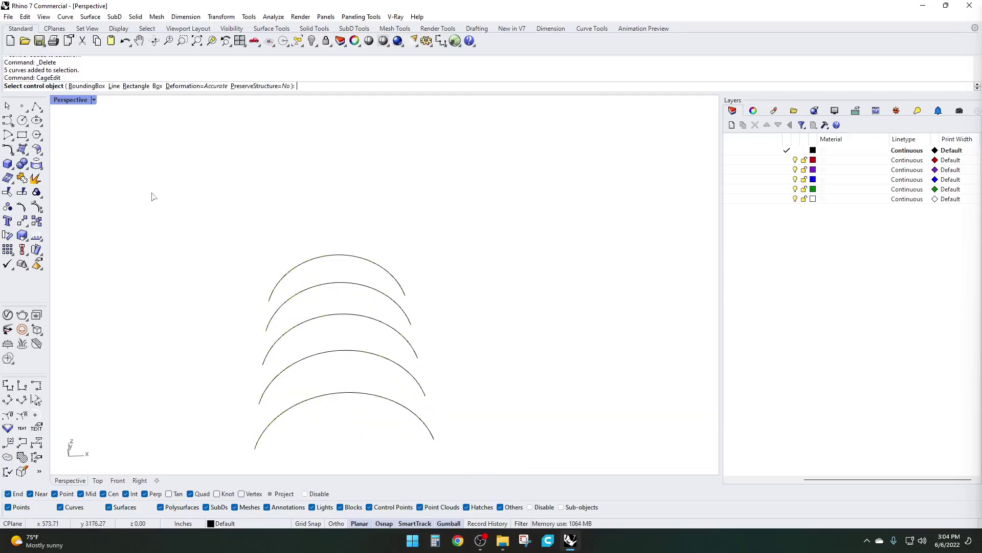
pyautogui.click(86, 86)
pyautogui.press('Return')
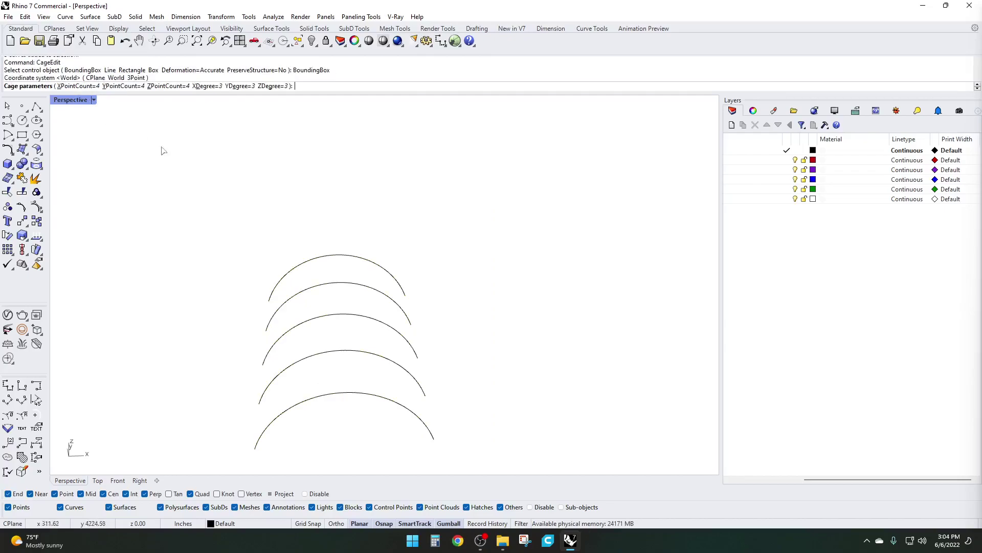
pyautogui.press('Return')
pyautogui.press('Return')
# Try to move all cage points along one side of the arc row outward along X.
pyautogui.moveTo(397, 224); pyautogui.dragTo(518, 476)
pyautogui.moveTo(495, 353); pyautogui.dragTo(573, 358)
pyautogui.hotkey('ctrl', 'z')
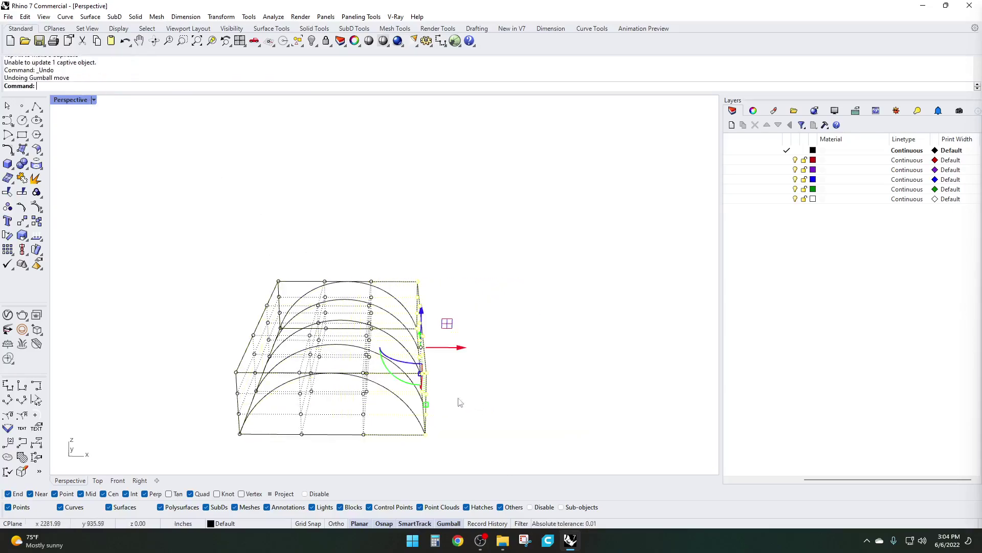
# Replace the cage on the five arcs with a World bounding-box cage of 4 points and degree 3 in each direction, Global region.
pyautogui.moveTo(468, 402); pyautogui.dragTo(468, 413, button='right')
pyautogui.press('Escape')
pyautogui.press('Escape')
pyautogui.click(428, 354)
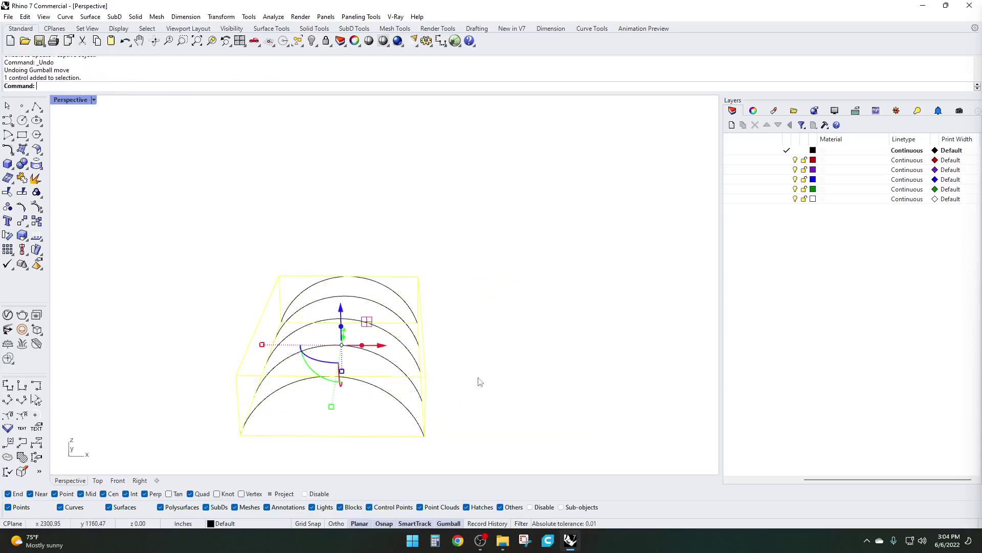
pyautogui.press('Delete')
pyautogui.moveTo(467, 436); pyautogui.dragTo(234, 263)
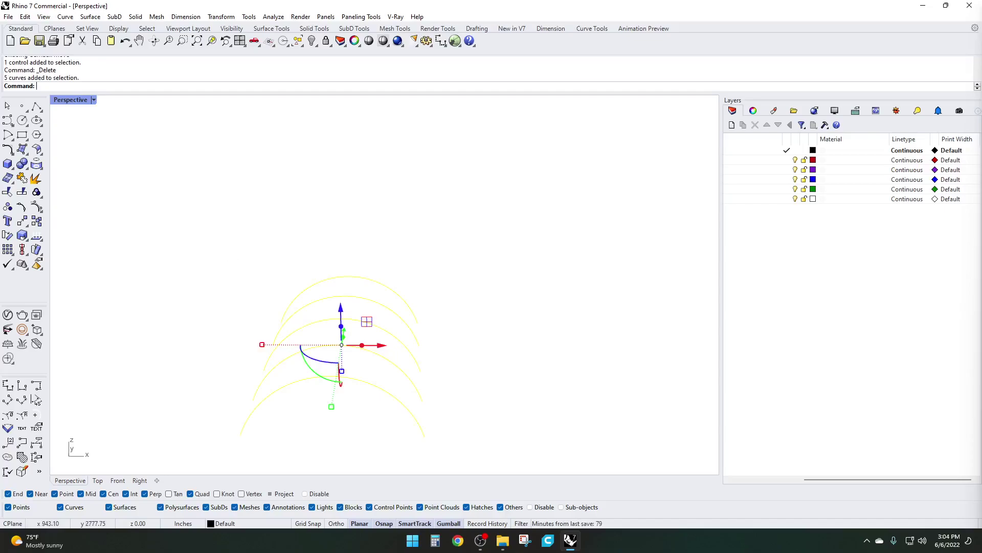
pyautogui.press('Return')
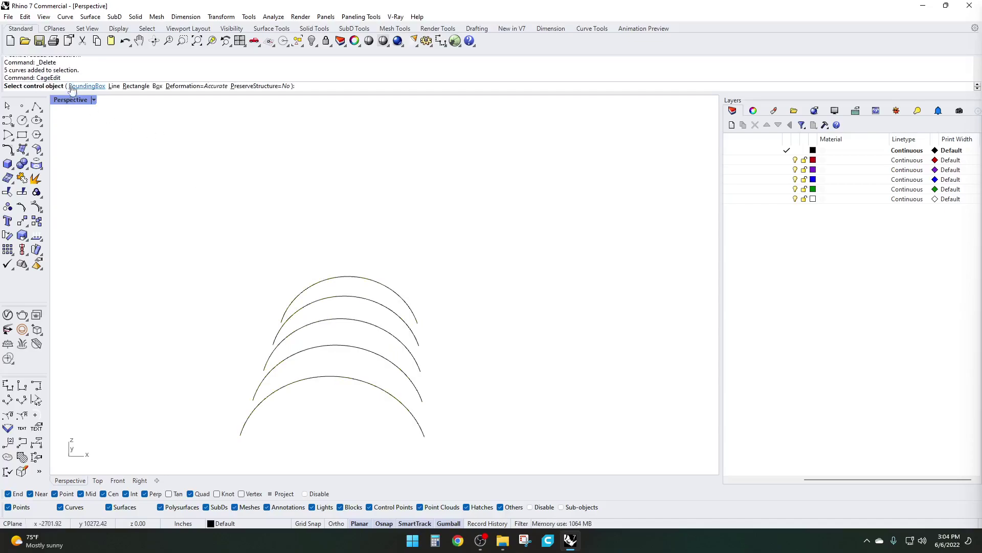
pyautogui.click(87, 86)
pyautogui.press('Return')
pyautogui.press('Return')
pyautogui.moveTo(429, 312); pyautogui.dragTo(428, 375, button='right')
pyautogui.press('Return')
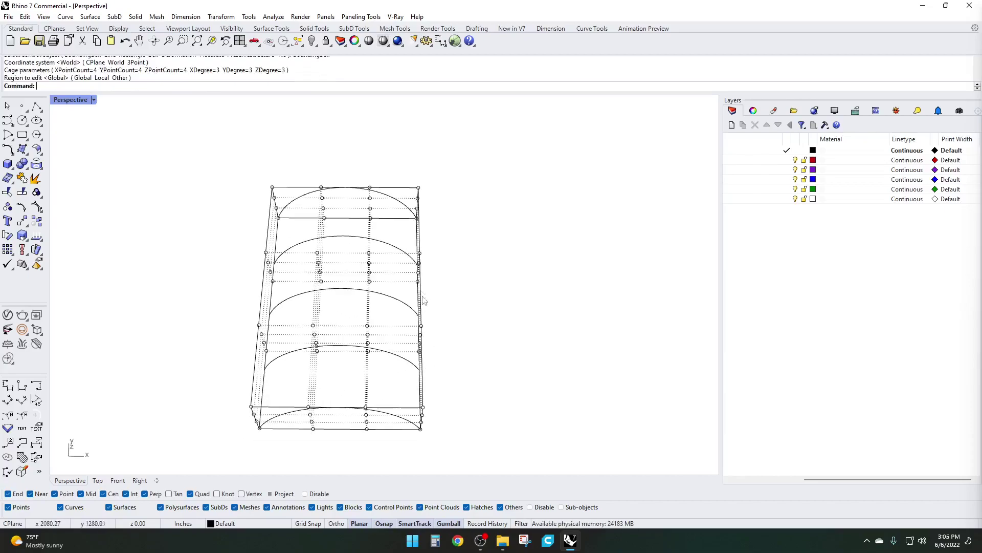
# Bulge one side of the arc row by moving its middle cage points outward along X, and raise the top middle cage points.
pyautogui.moveTo(399, 228); pyautogui.dragTo(469, 368)
pyautogui.moveTo(461, 304); pyautogui.dragTo(512, 306)
pyautogui.moveTo(495, 408); pyautogui.dragTo(638, 296, button='right')
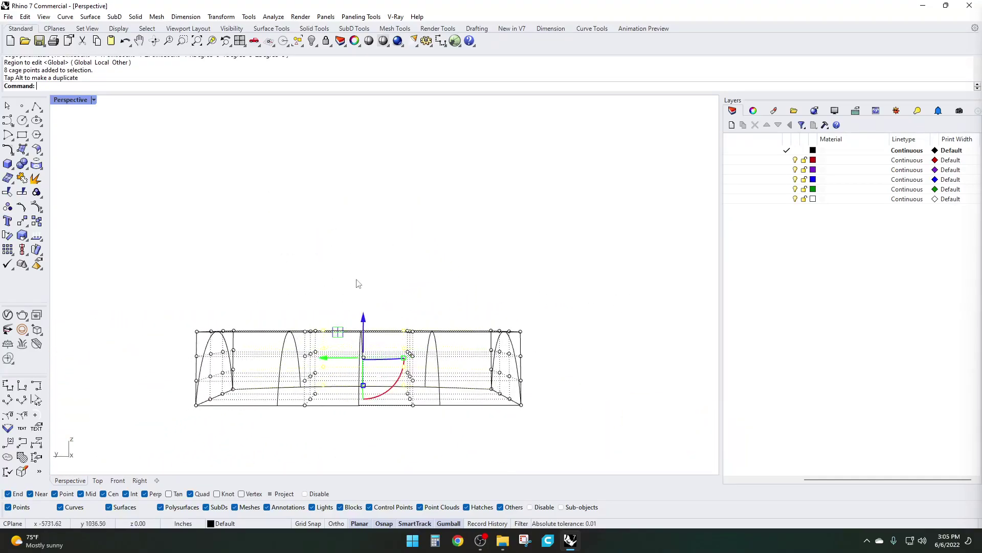
pyautogui.moveTo(363, 298); pyautogui.dragTo(371, 246)
# Lower the cage points at the near end of the arc row and delete the cage, keeping the deformed arcs.
pyautogui.moveTo(560, 311); pyautogui.dragTo(345, 408, button='right')
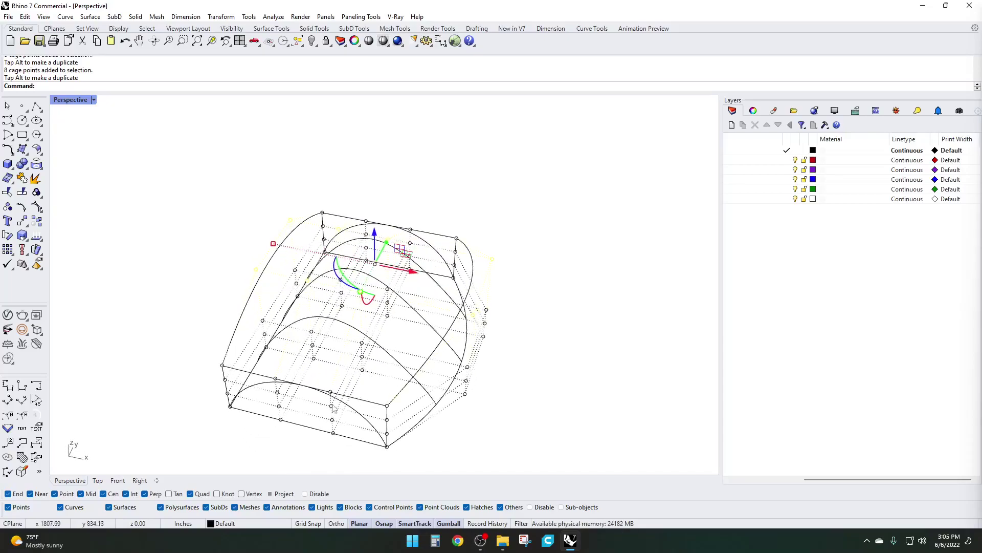
pyautogui.moveTo(186, 376); pyautogui.dragTo(228, 385, button='right')
pyautogui.moveTo(228, 386); pyautogui.dragTo(232, 424)
pyautogui.moveTo(312, 450); pyautogui.dragTo(508, 331, button='right')
pyautogui.press('Escape')
pyautogui.press('Escape')
pyautogui.click(625, 338)
pyautogui.press('Delete')
pyautogui.press('Delete')
pyautogui.moveTo(392, 297); pyautogui.dragTo(371, 351, button='right')
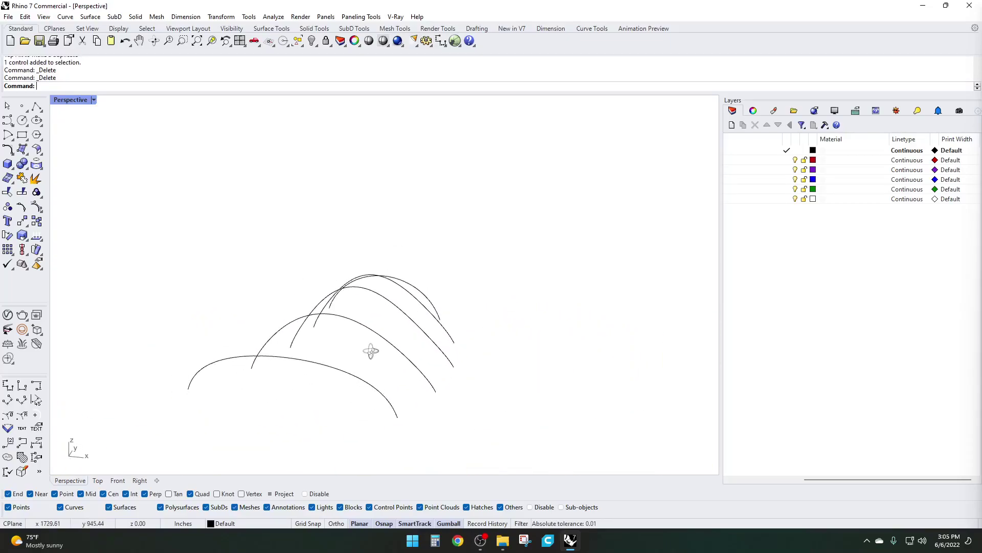
# Reference the five deformed arcs in the unconnected Grasshopper Curve parameter as multiple curves.
pyautogui.moveTo(538, 419); pyautogui.dragTo(329, 264)
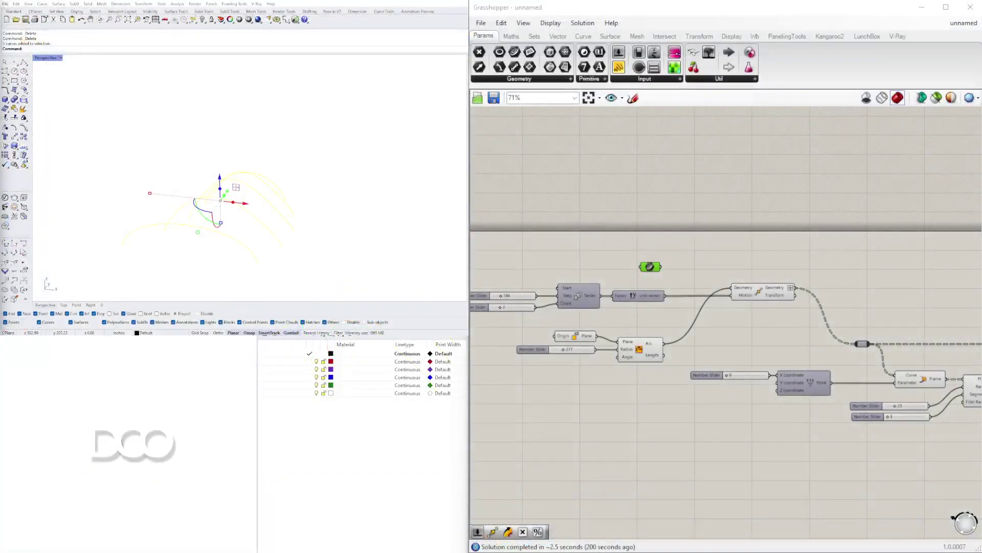
pyautogui.scroll(4, 644, 279)
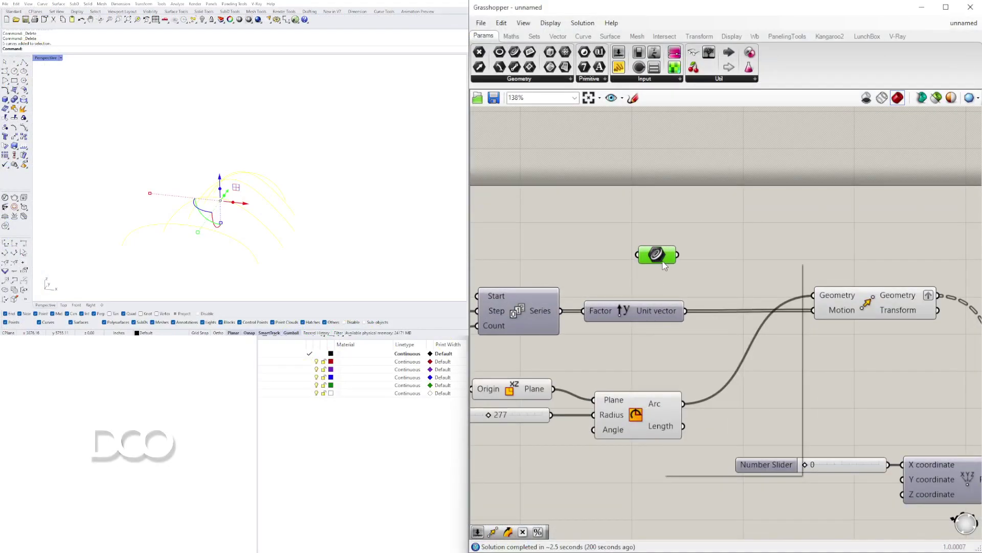
pyautogui.rightClick(662, 260)
pyautogui.click(709, 402)
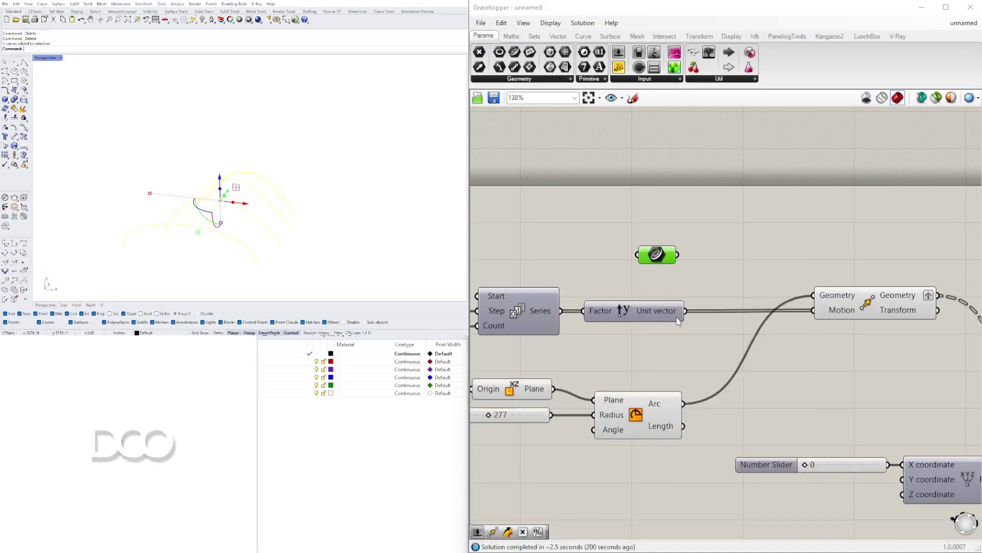
# Wire the Curve parameter into the relay in place of the Move component's geometry, and graft the parameter.
pyautogui.scroll(-3, 660, 257)
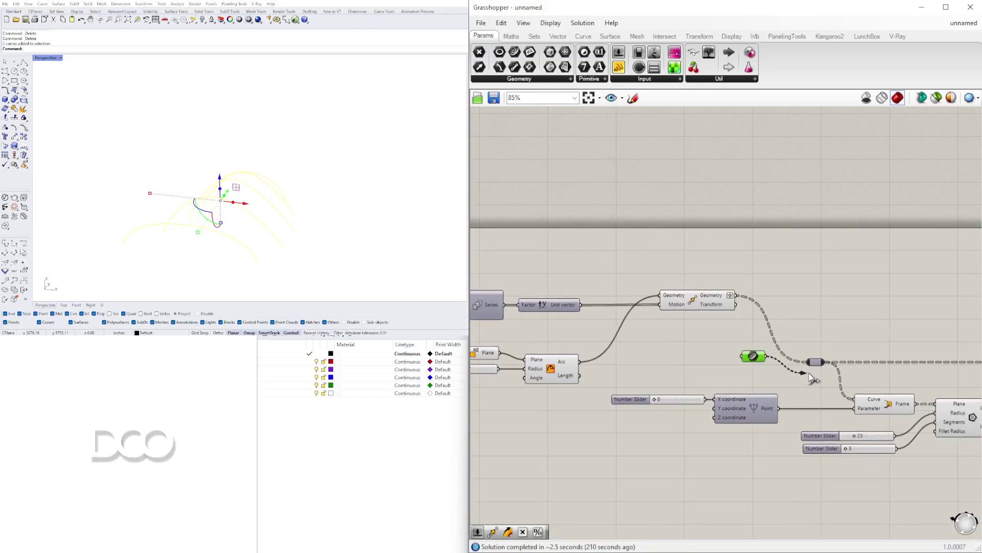
pyautogui.click(195, 247)
pyautogui.moveTo(195, 247); pyautogui.dragTo(240, 225, button='right')
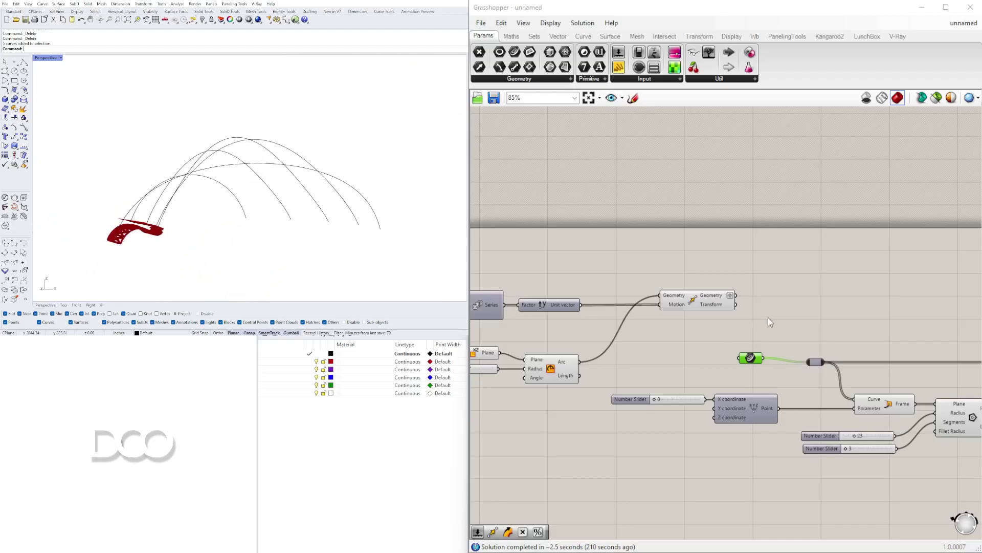
pyautogui.scroll(3, 752, 350)
pyautogui.rightClick(759, 362)
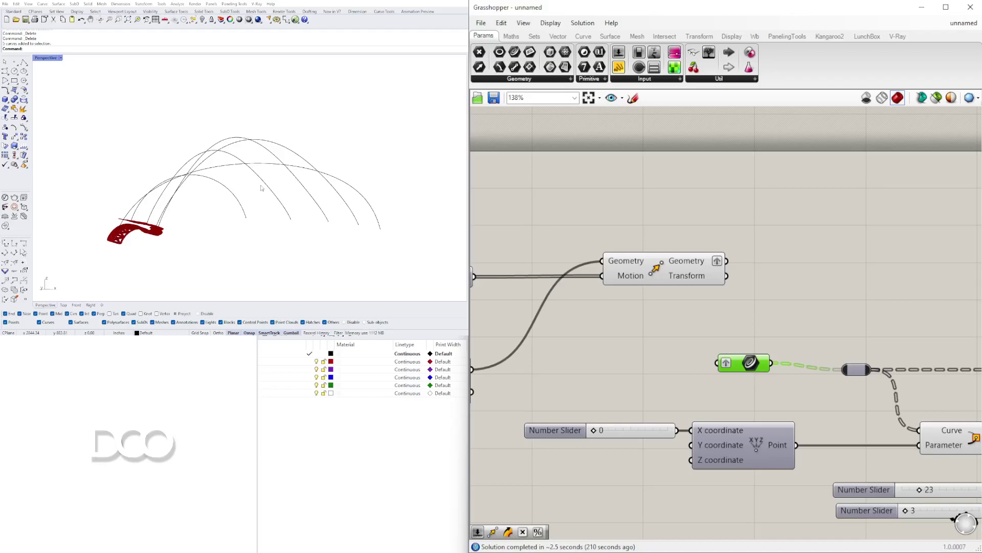
# Loft the five deformed arcs in Rhino with the Normal style and Do not simplify.
pyautogui.moveTo(263, 189); pyautogui.dragTo(213, 198, button='right')
pyautogui.moveTo(307, 186); pyautogui.dragTo(390, 180, button='right')
pyautogui.moveTo(281, 178); pyautogui.dragTo(364, 221, button='right')
pyautogui.moveTo(363, 222); pyautogui.dragTo(94, 128)
pyautogui.press('Return')
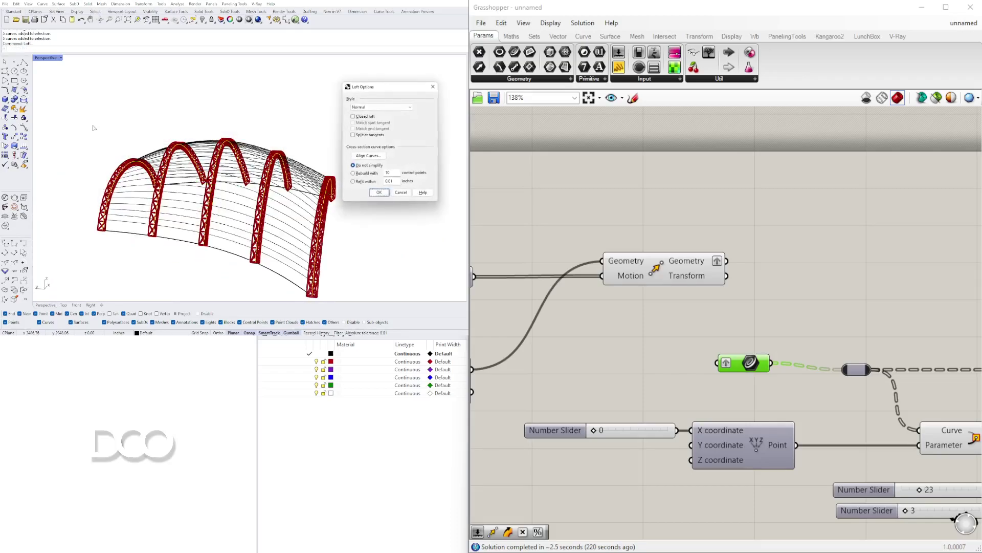
pyautogui.press('Return')
# Set the Perspective viewport to the Shaded display mode.
pyautogui.moveTo(248, 211); pyautogui.dragTo(245, 169, button='right')
pyautogui.click(60, 58)
pyautogui.click(82, 66)
pyautogui.scroll(4, 219, 203)
# Offset the lofted surface outward by 12 inches with Solid set to No, and delete the original surface.
pyautogui.click(221, 201)
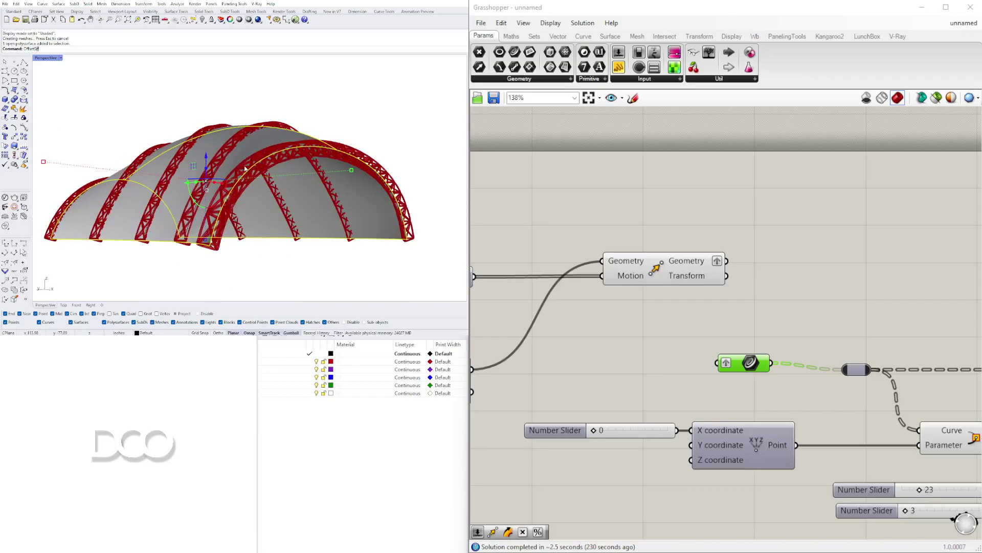
pyautogui.press('Return')
pyautogui.write('F')
pyautogui.press('Return')
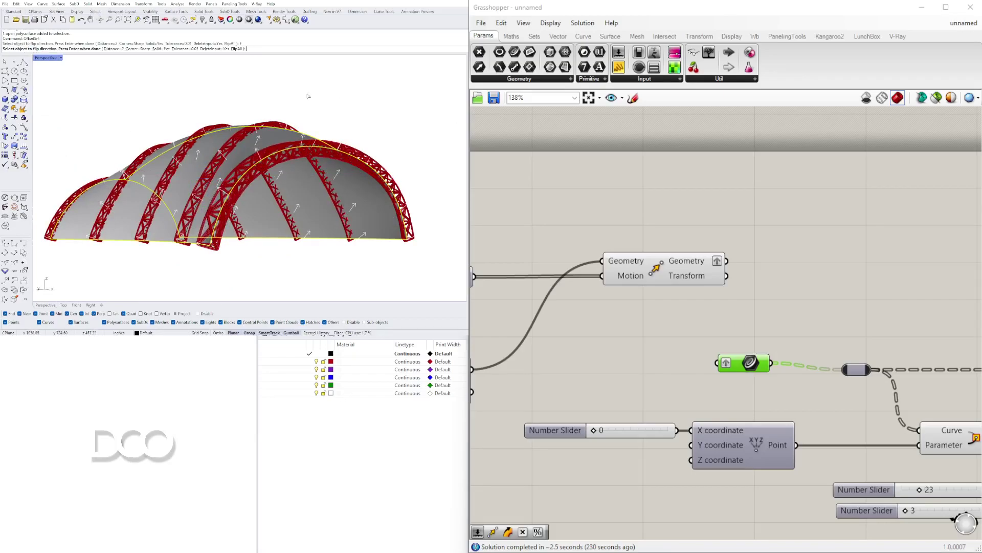
pyautogui.click(158, 50)
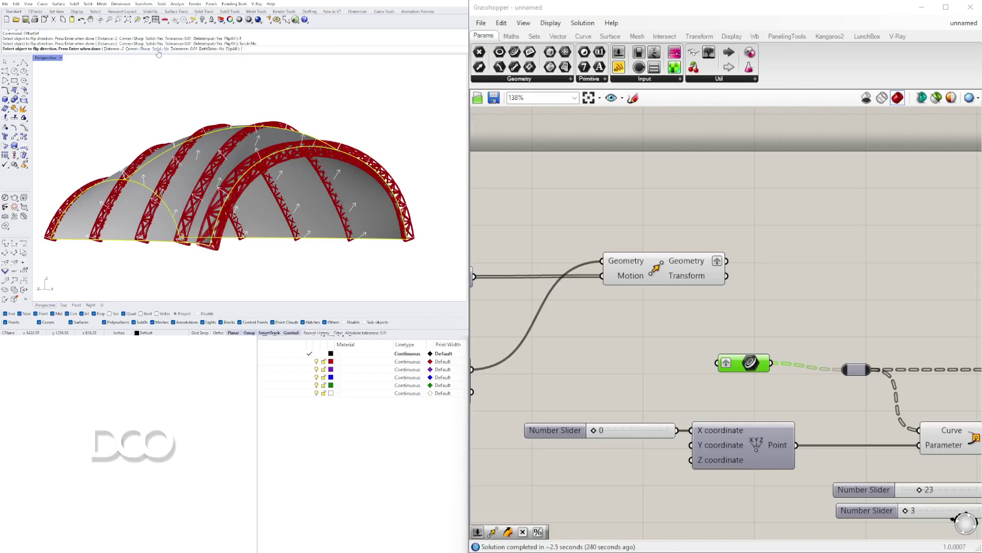
pyautogui.press('Return')
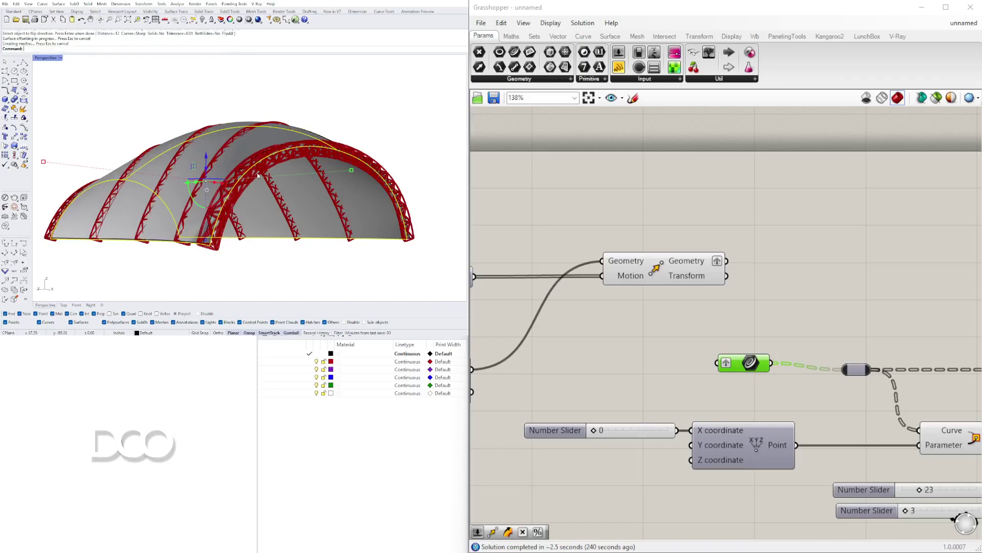
pyautogui.moveTo(247, 210); pyautogui.dragTo(220, 184, button='right')
pyautogui.press('Delete')
# Offset the remaining roof surface once more by 12 inches with Solid set to No, and delete the inner surface.
pyautogui.click(220, 184)
pyautogui.rightClick(225, 176)
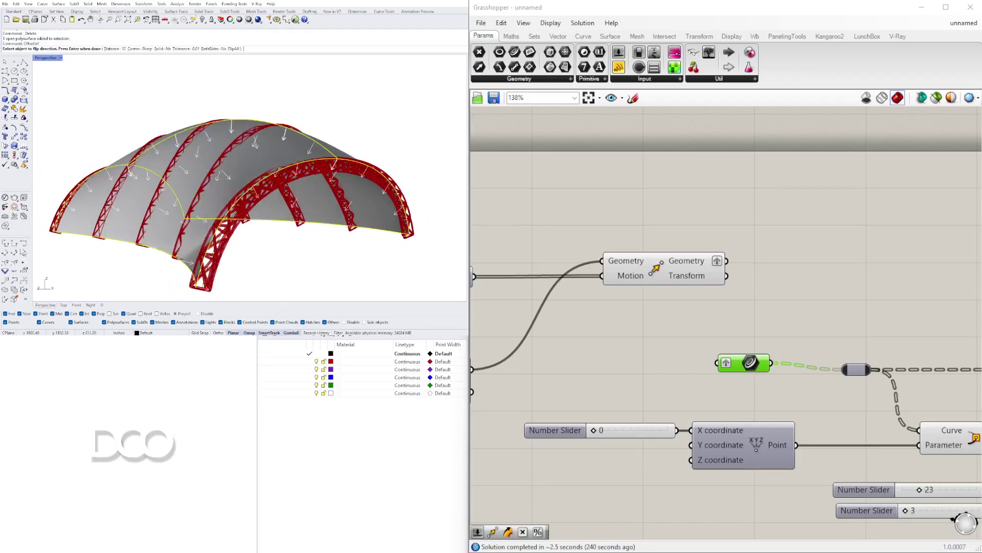
pyautogui.rightClick(226, 176)
pyautogui.press('Escape')
pyautogui.click(252, 197)
pyautogui.press('Delete')
# Examine the roof shell over the trusses from several angles and look over the whole Grasshopper definition.
pyautogui.moveTo(316, 214); pyautogui.dragTo(270, 205, button='right')
pyautogui.moveTo(203, 217); pyautogui.dragTo(330, 236, button='right')
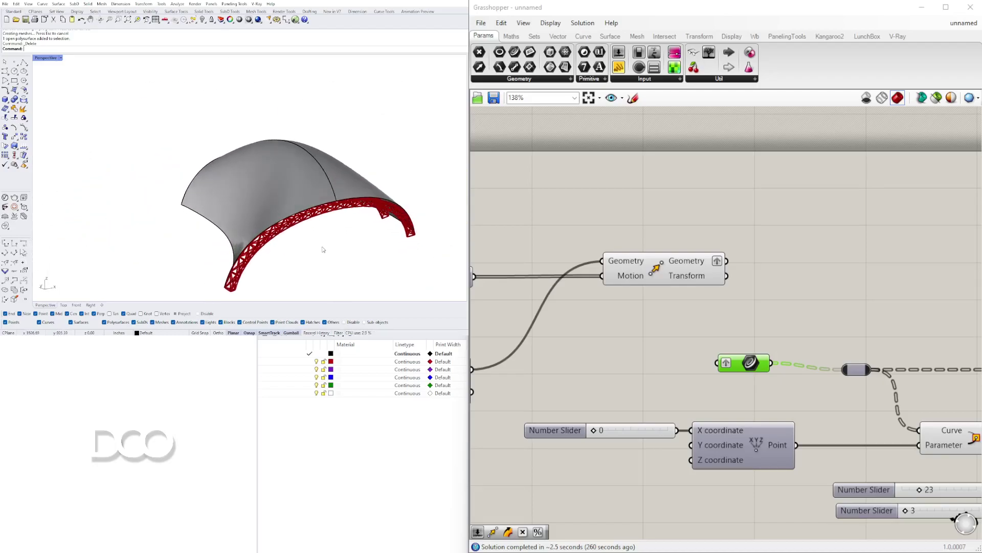
pyautogui.scroll(-5, 809, 314)
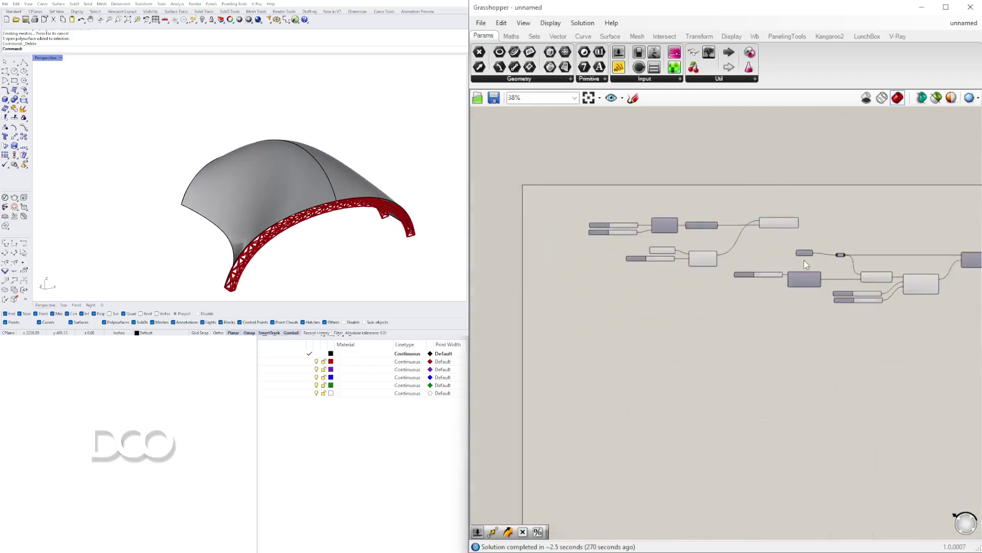
pyautogui.scroll(1, 828, 239)
pyautogui.moveTo(835, 240); pyautogui.dragTo(754, 240, button='right')
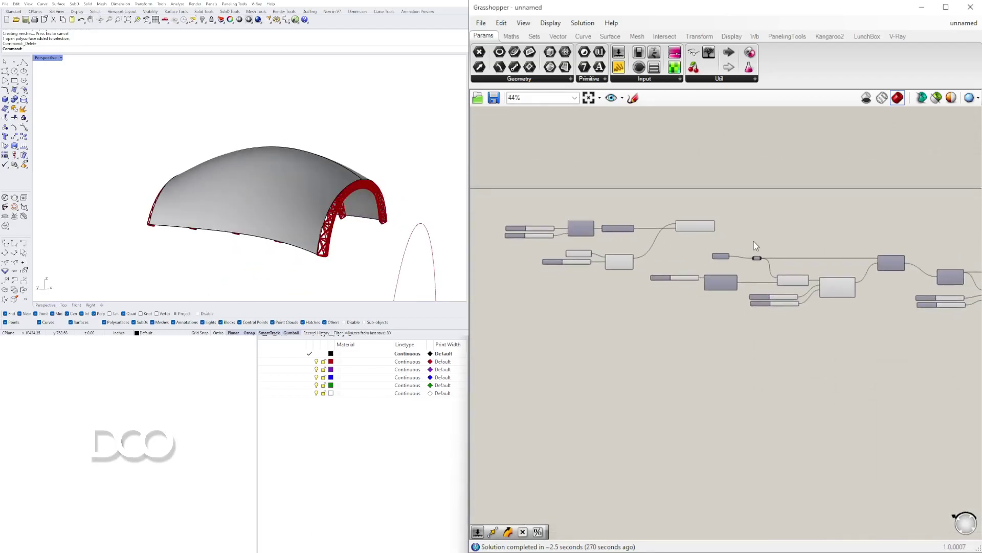
pyautogui.scroll(-3, 701, 201)
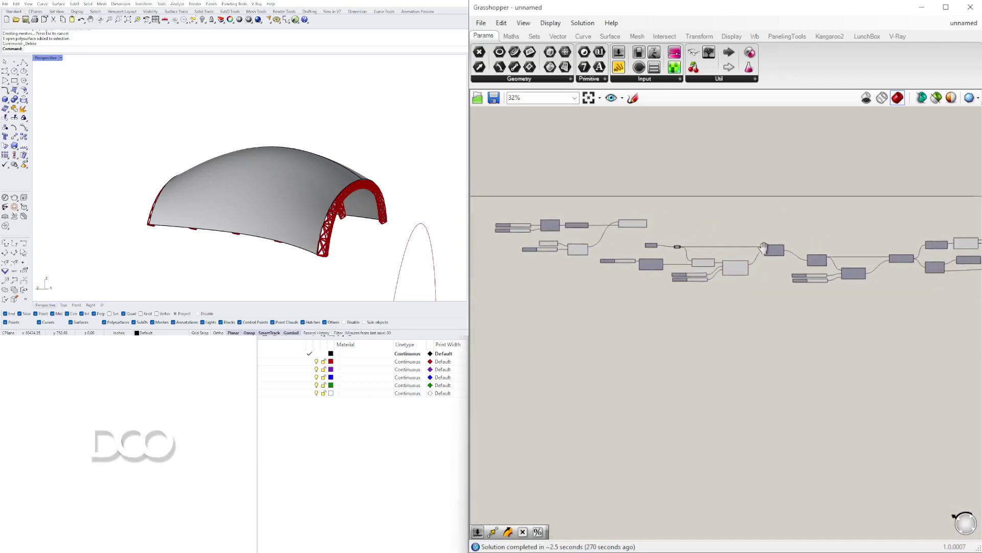
pyautogui.scroll(1, 701, 268)
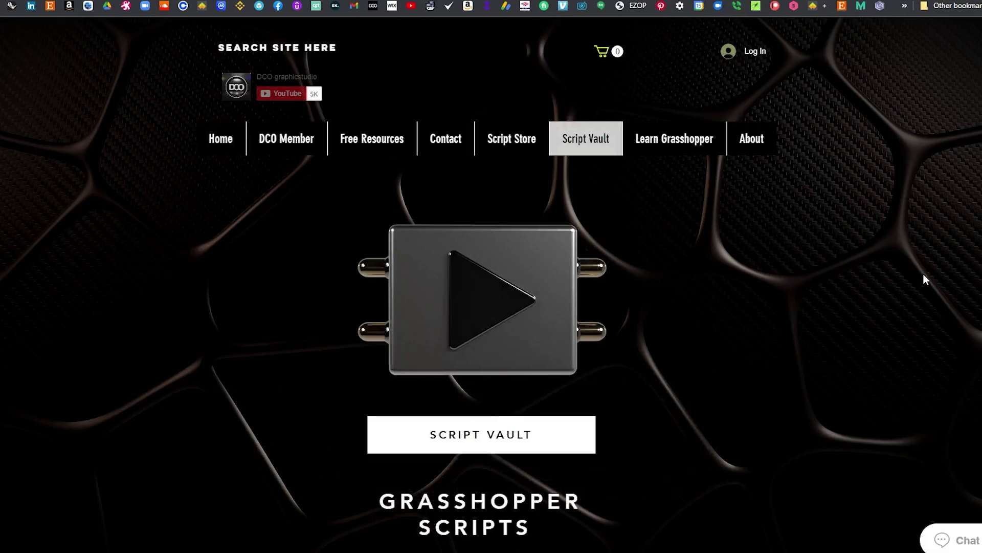
# Switch to the browser, look through the Script Vault page and open the site's member sign-up page.
pyautogui.scroll(-8, 924, 277)
pyautogui.scroll(6, 926, 294)
pyautogui.click(551, 327)
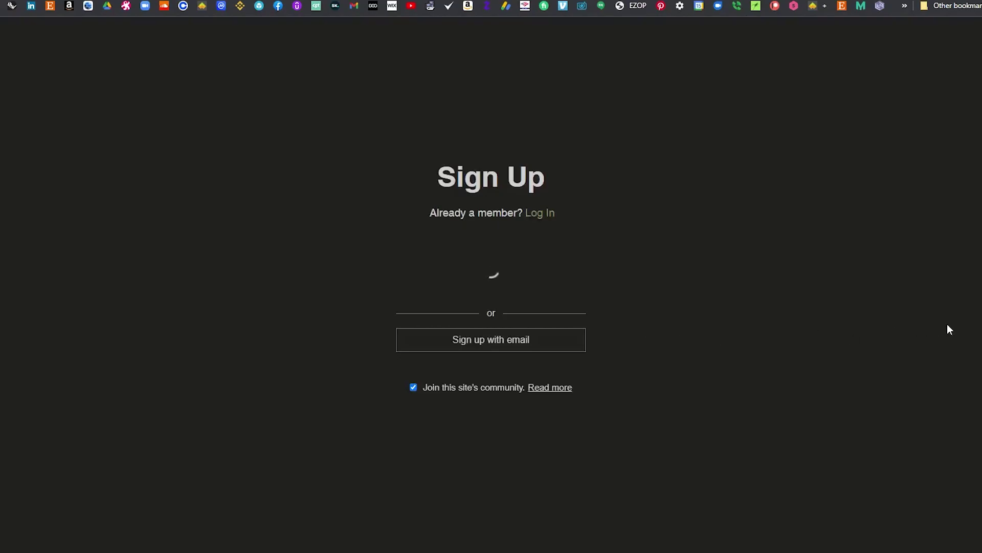
pyautogui.click(532, 289)
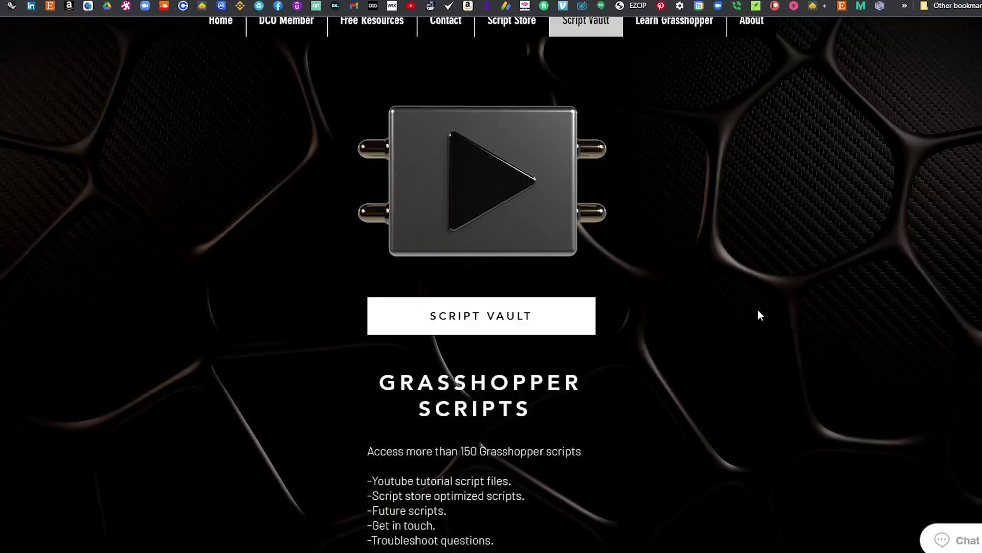
# Look through the website's Script Vault page and its gallery of Grasshopper tutorials.
pyautogui.scroll(-6, 844, 324)
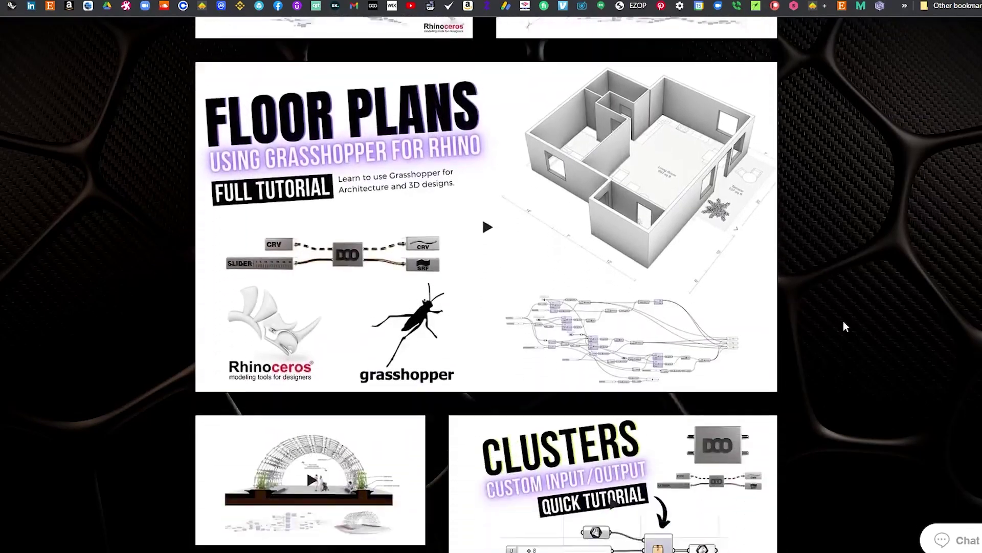
pyautogui.scroll(6, 844, 321)
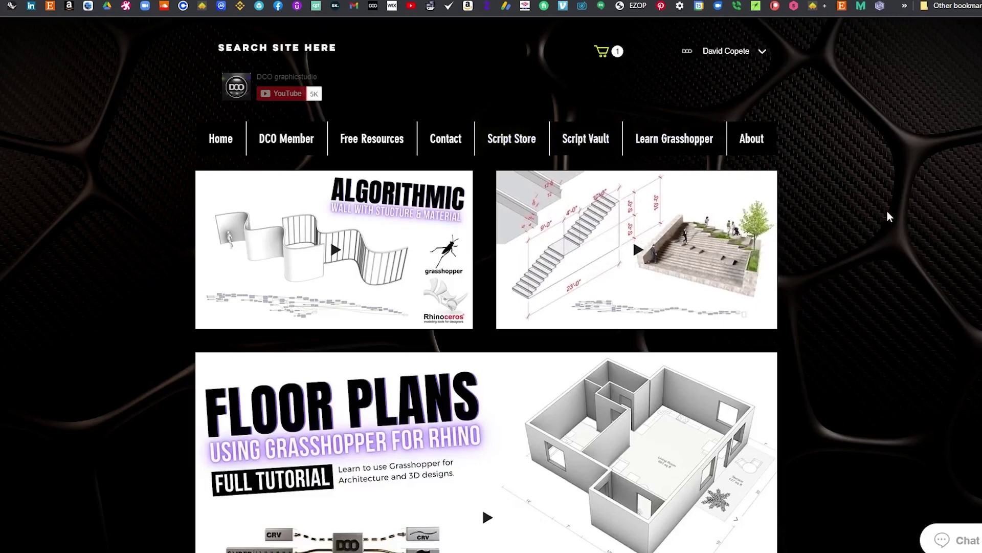
pyautogui.scroll(-2, 887, 211)
pyautogui.scroll(-5, 890, 218)
pyautogui.scroll(7, 819, 199)
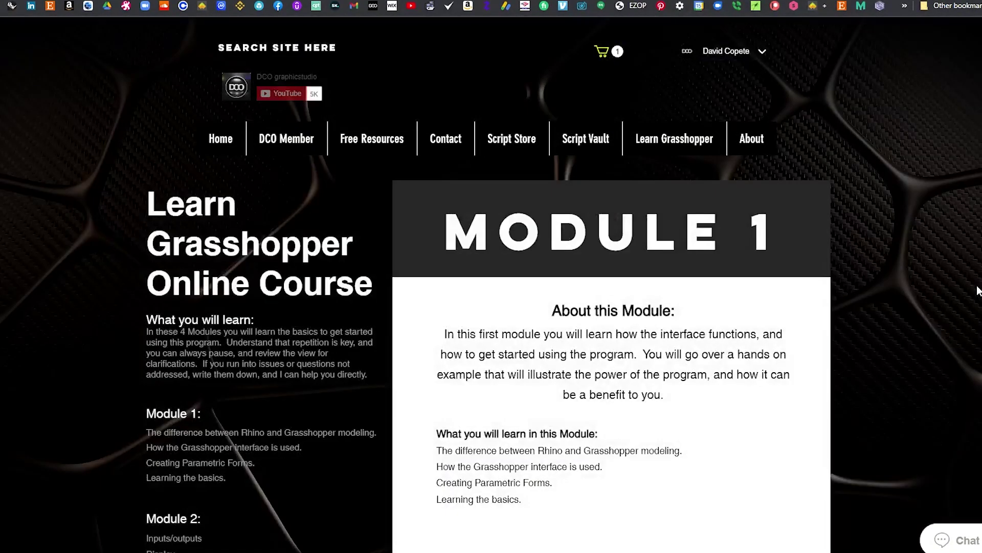
# Look through the modules of the Learn Grasshopper Online Course page, from Module 1 to Module 3.
pyautogui.scroll(-3, 978, 286)
pyautogui.scroll(-8, 978, 290)
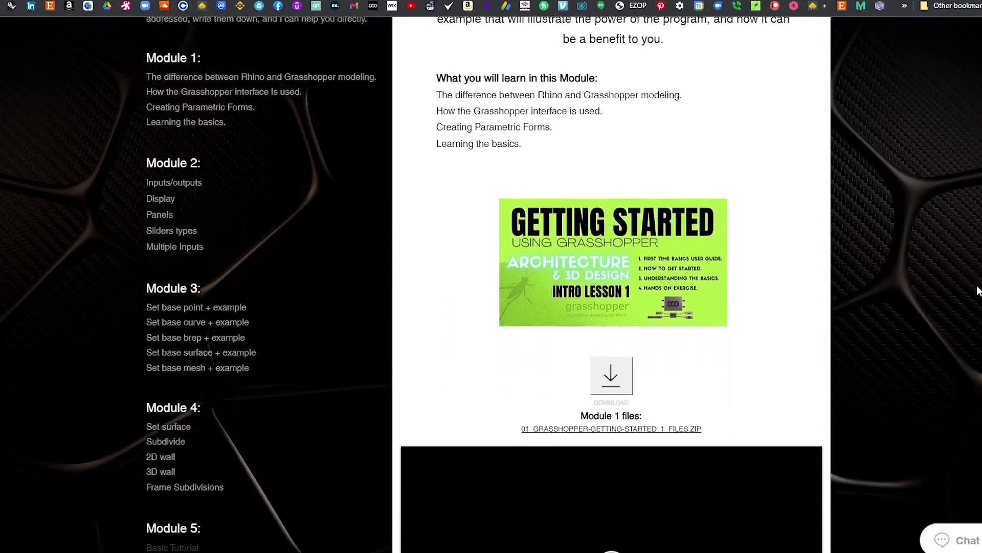
pyautogui.scroll(-13, 978, 290)
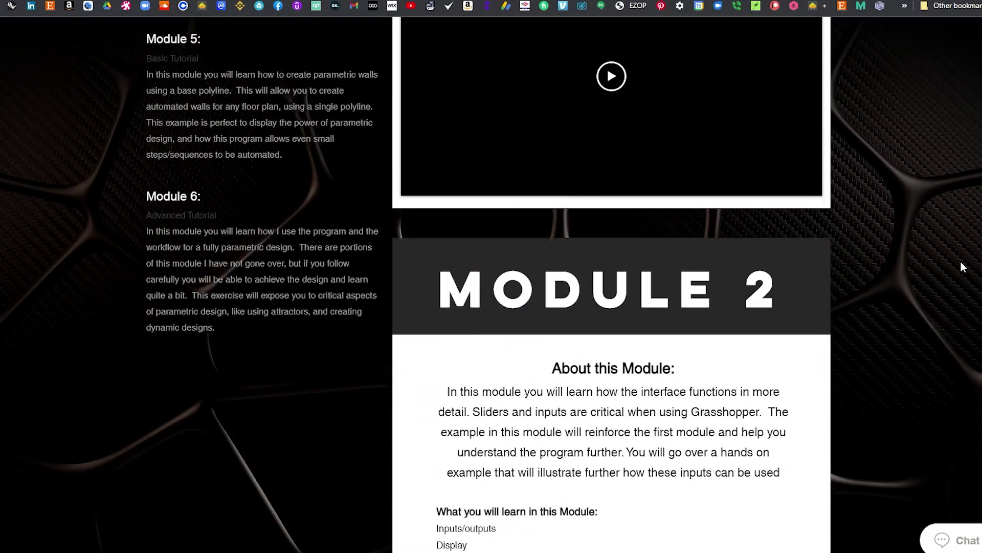
pyautogui.scroll(-12, 961, 270)
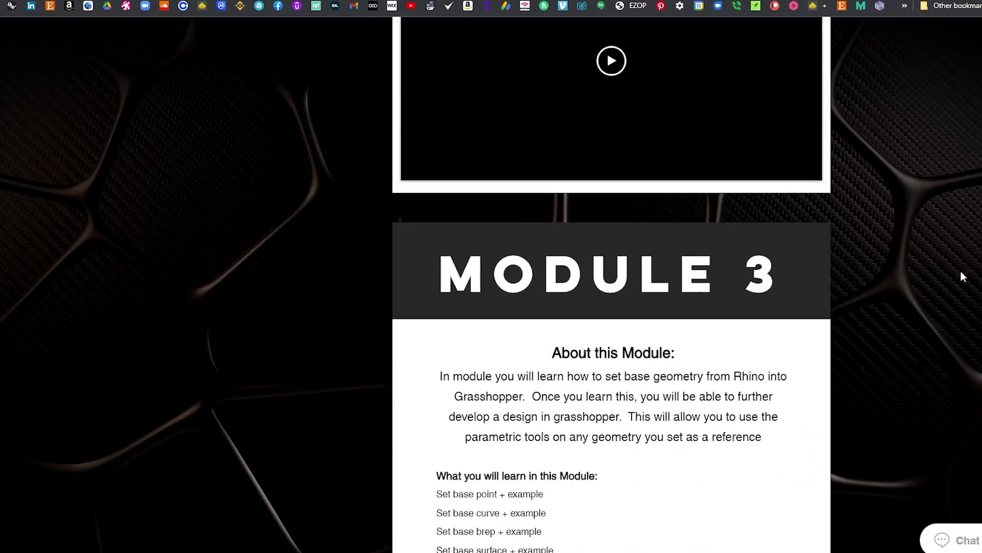
# Look over the Module 3 section of the course page, including its topic list and lesson files.
pyautogui.scroll(-20, 611, 284)
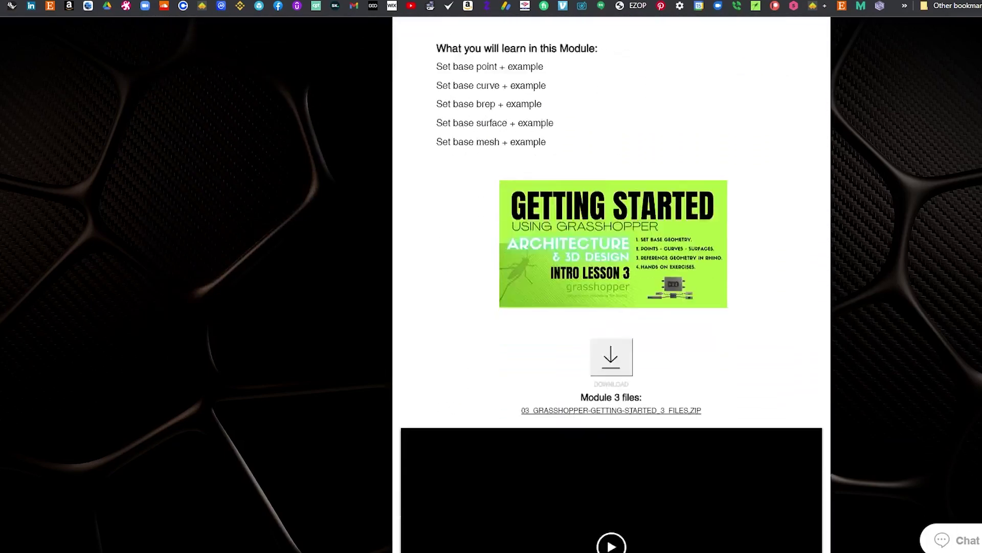
pyautogui.scroll(20, 612, 284)
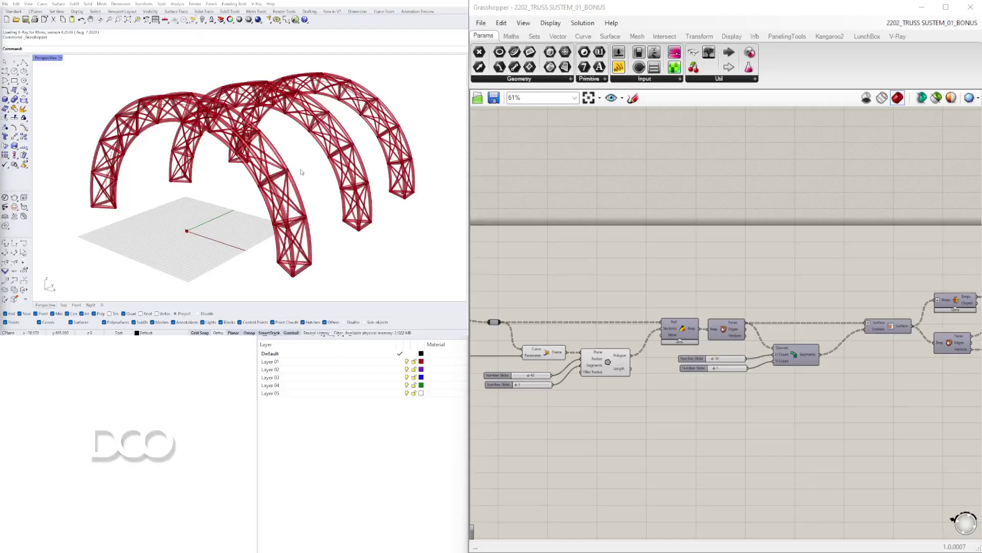
# Switch to Grasshopper and feed the Curve parameter directly from the Arc output so the truss follows a single arc.
pyautogui.moveTo(365, 209); pyautogui.dragTo(296, 203, button='right')
pyautogui.scroll(-3, 664, 349)
pyautogui.moveTo(579, 370); pyautogui.dragTo(812, 366, button='right')
pyautogui.scroll(5, 727, 336)
pyautogui.moveTo(726, 360); pyautogui.dragTo(760, 336, button='right')
pyautogui.moveTo(643, 348); pyautogui.dragTo(795, 306)
pyautogui.moveTo(735, 262); pyautogui.dragTo(514, 307)
pyautogui.moveTo(544, 259); pyautogui.dragTo(684, 252, button='right')
pyautogui.keyDown('shift'); pyautogui.moveTo(676, 252); pyautogui.dragTo(562, 316); pyautogui.keyUp('shift')
pyautogui.moveTo(869, 292); pyautogui.dragTo(864, 223)
pyautogui.click(908, 234)
# Trace the definition downstream from the Curve parameter to the joined breps, Brep Edges and pipe components.
pyautogui.moveTo(908, 233); pyautogui.dragTo(547, 260, button='right')
pyautogui.scroll(-5, 548, 260)
pyautogui.scroll(4, 571, 279)
pyautogui.moveTo(865, 279); pyautogui.dragTo(677, 275, button='right')
pyautogui.moveTo(676, 274); pyautogui.dragTo(751, 266)
pyautogui.moveTo(922, 424); pyautogui.dragTo(846, 428, button='right')
pyautogui.click(846, 428)
pyautogui.moveTo(641, 296); pyautogui.dragTo(763, 312, button='right')
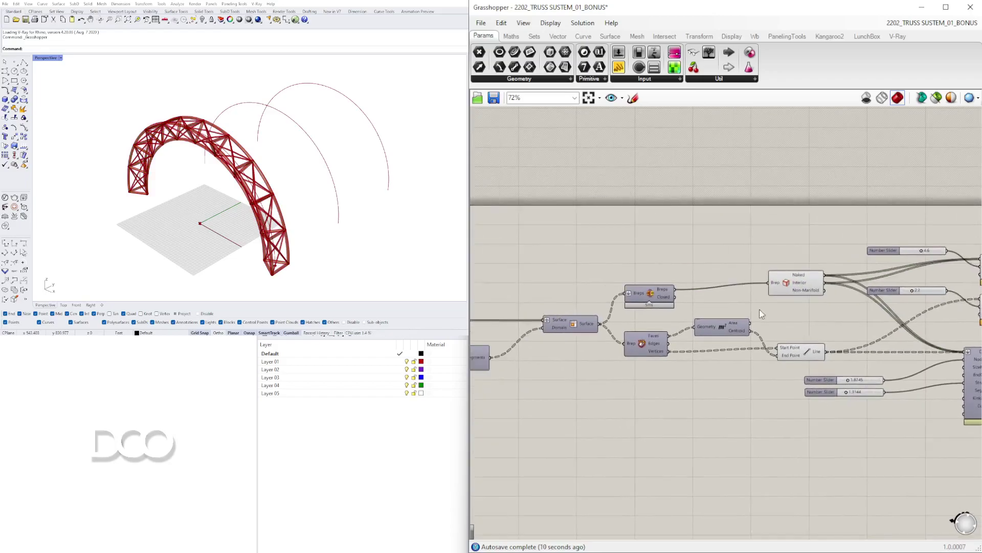
pyautogui.scroll(2, 719, 290)
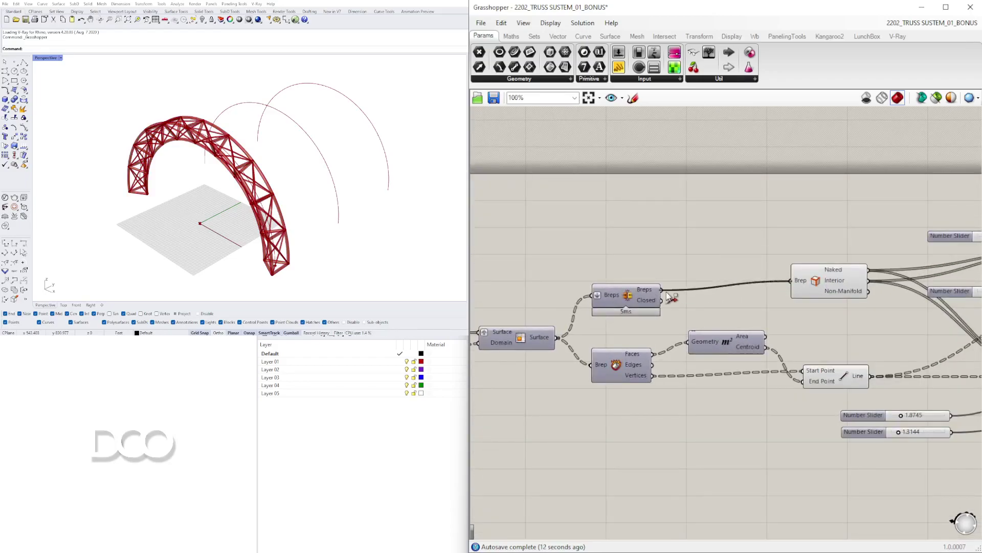
pyautogui.moveTo(671, 297); pyautogui.dragTo(667, 261)
pyautogui.scroll(-1, 665, 263)
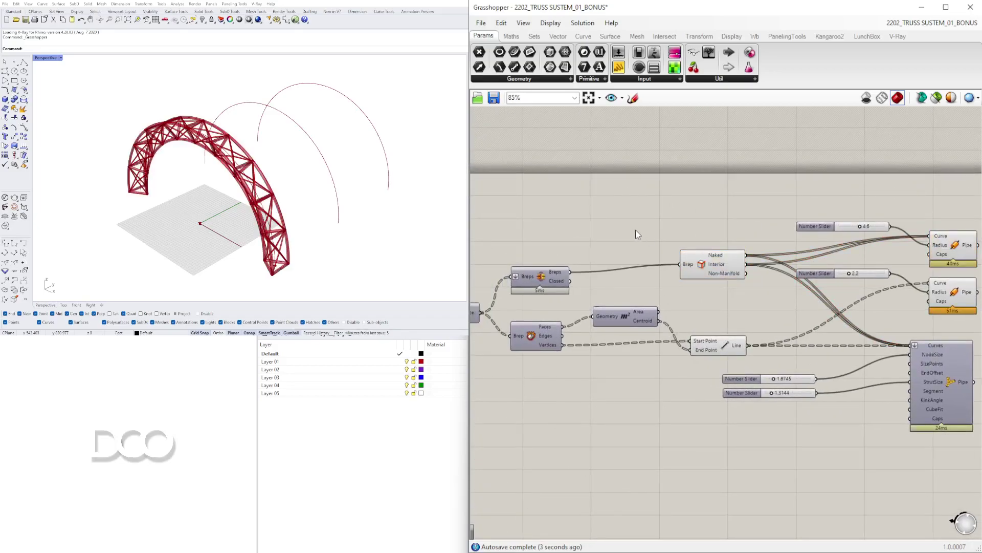
# Turn off the preview of the Brep Edges, Line and pipe components together with their sliders.
pyautogui.scroll(-2, 640, 236)
pyautogui.moveTo(943, 421); pyautogui.dragTo(676, 215)
pyautogui.middleClick(680, 209)
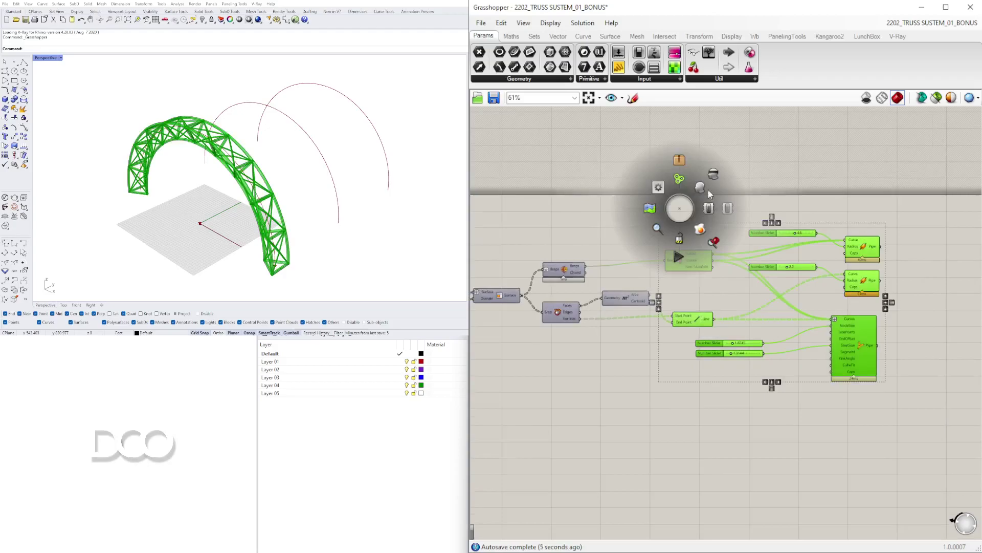
pyautogui.click(714, 174)
pyautogui.click(748, 152)
# Disable all components downstream of the subdivided Surface component, from the brep join to the pipes.
pyautogui.moveTo(932, 480); pyautogui.dragTo(566, 215)
pyautogui.middleClick(568, 214)
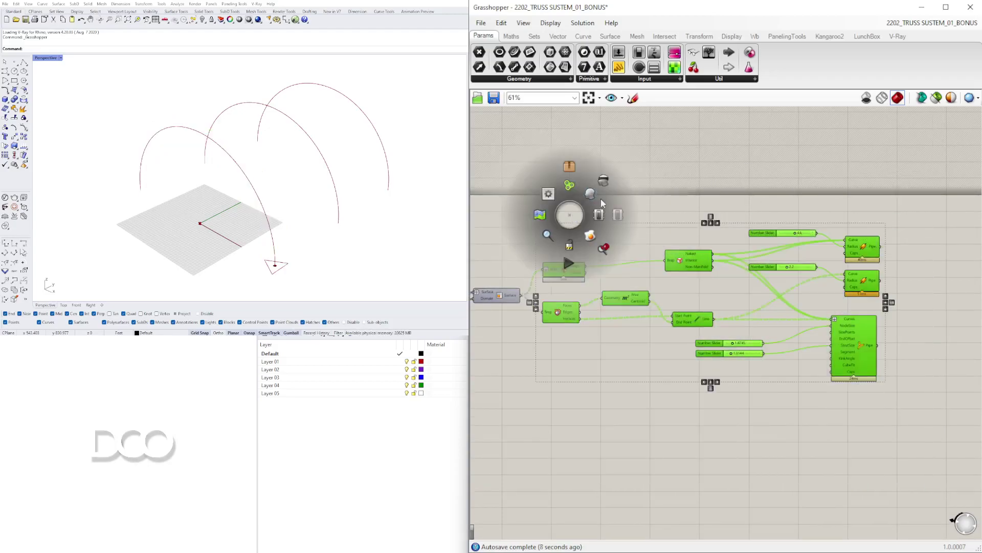
pyautogui.click(618, 215)
pyautogui.click(619, 195)
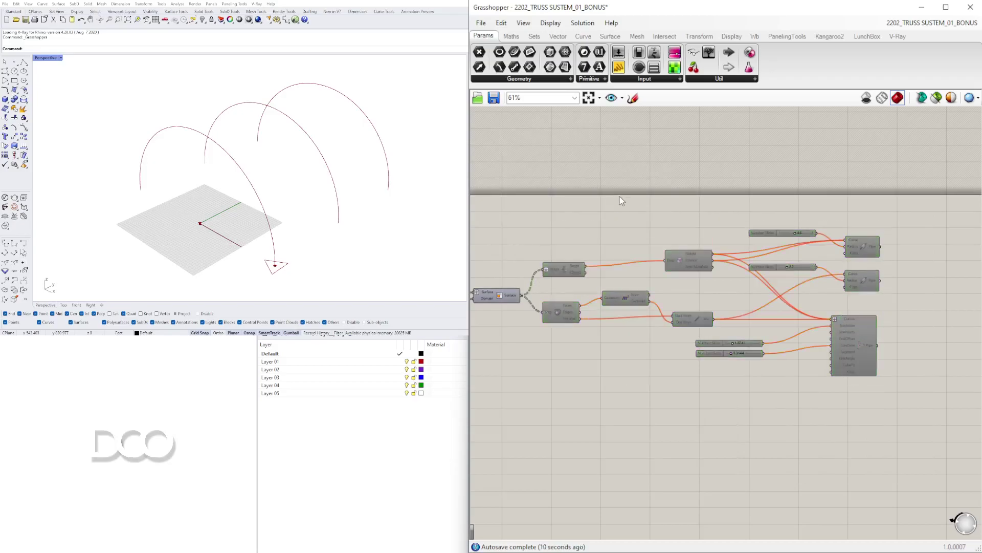
# Move the disabled component group farther away from the subdivided Surface component to free canvas space.
pyautogui.scroll(-10, 619, 195)
pyautogui.moveTo(863, 397); pyautogui.dragTo(598, 258)
pyautogui.click(767, 299)
pyautogui.moveTo(869, 356); pyautogui.dragTo(600, 242)
pyautogui.scroll(2, 723, 302)
pyautogui.click(796, 410)
pyautogui.scroll(2, 816, 381)
pyautogui.moveTo(855, 432); pyautogui.dragTo(581, 256)
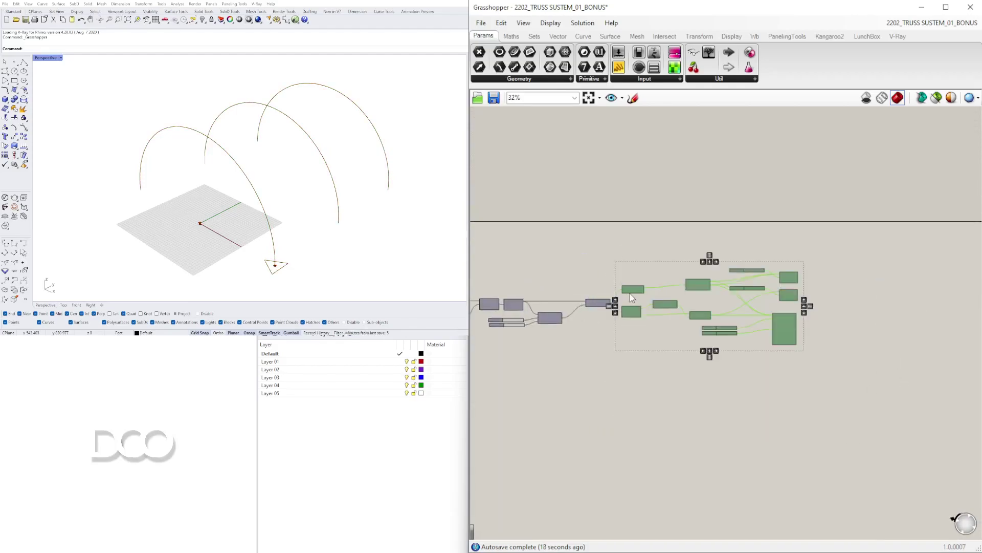
pyautogui.click(632, 298)
pyautogui.moveTo(975, 422); pyautogui.dragTo(672, 273)
pyautogui.moveTo(671, 308); pyautogui.dragTo(714, 273)
# Toggle the subdivided Surface component's preview on and off to check the arch's panel divisions.
pyautogui.click(630, 316)
pyautogui.scroll(4, 603, 305)
pyautogui.moveTo(601, 305); pyautogui.dragTo(724, 307, button='right')
pyautogui.scroll(1, 726, 308)
pyautogui.rightClick(738, 309)
pyautogui.click(754, 328)
pyautogui.scroll(-3, 745, 324)
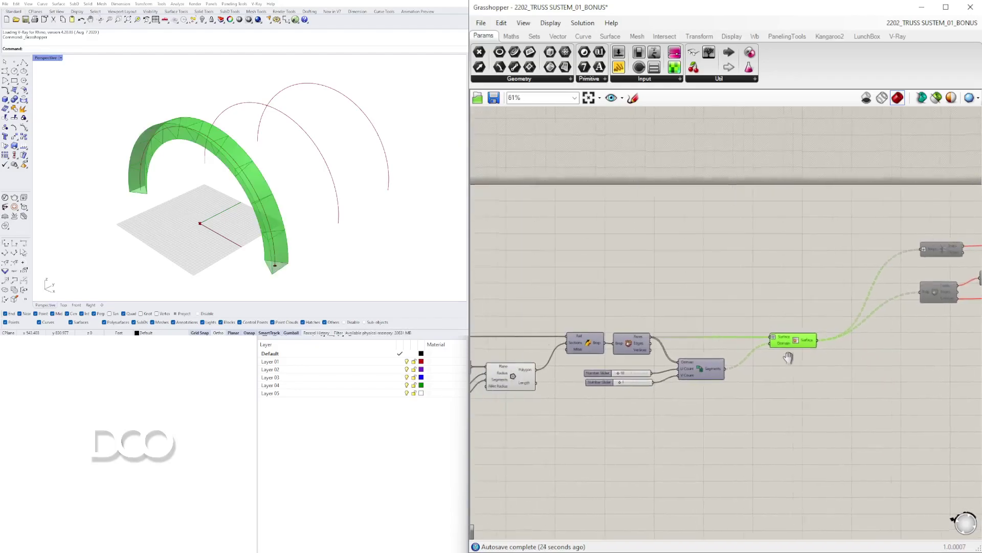
pyautogui.rightClick(802, 342)
pyautogui.click(811, 359)
# Turn on the sweep component's preview and check the arch together with its polygon section.
pyautogui.moveTo(677, 339); pyautogui.dragTo(780, 323, button='right')
pyautogui.click(694, 330)
pyautogui.rightClick(695, 330)
pyautogui.click(709, 352)
pyautogui.moveTo(199, 196); pyautogui.dragTo(124, 206, button='right')
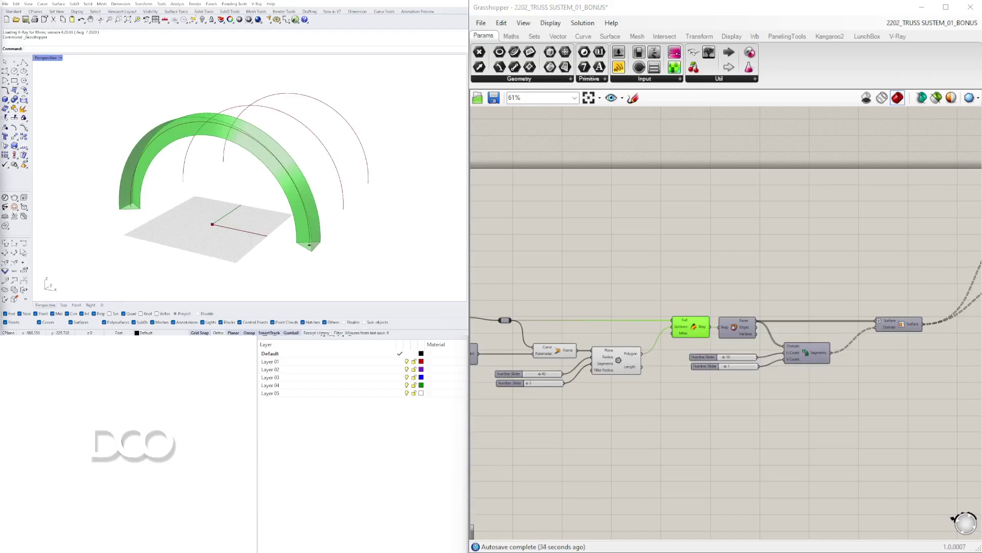
pyautogui.click(624, 372)
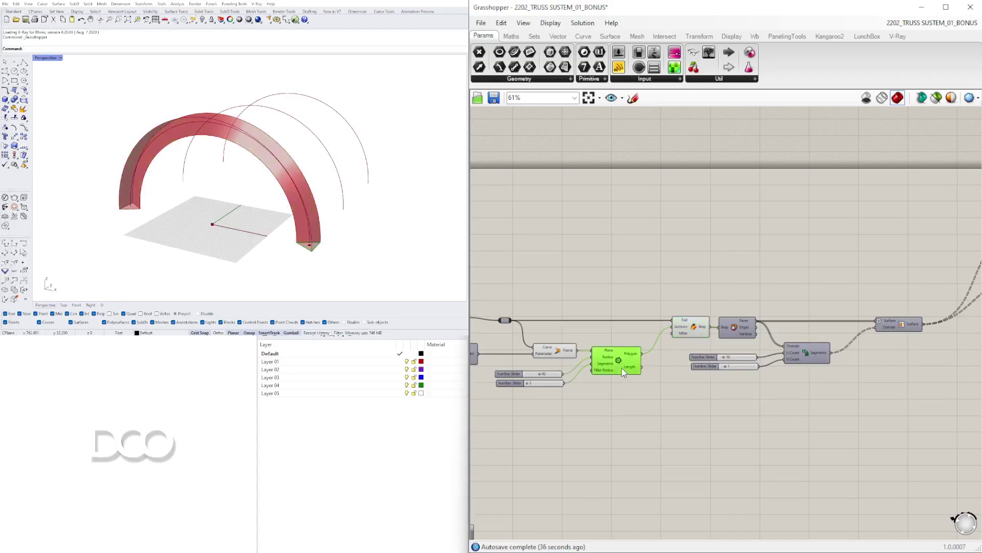
pyautogui.moveTo(813, 361); pyautogui.dragTo(688, 312, button='right')
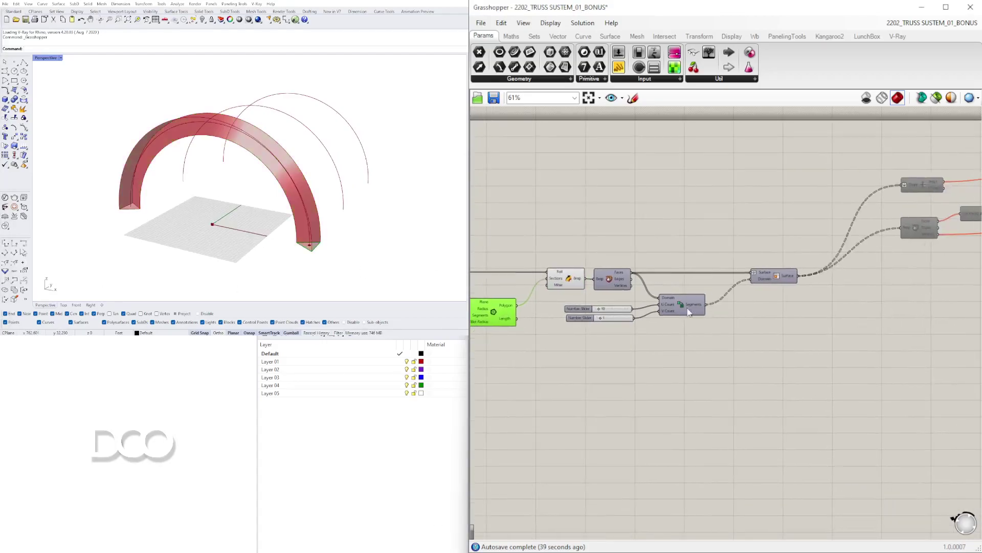
pyautogui.click(568, 281)
# Add a Brep Edges component below the surface subdivision and feed it from the sweep's Brep output.
pyautogui.moveTo(612, 365); pyautogui.dragTo(621, 410, button='right')
pyautogui.click(648, 406)
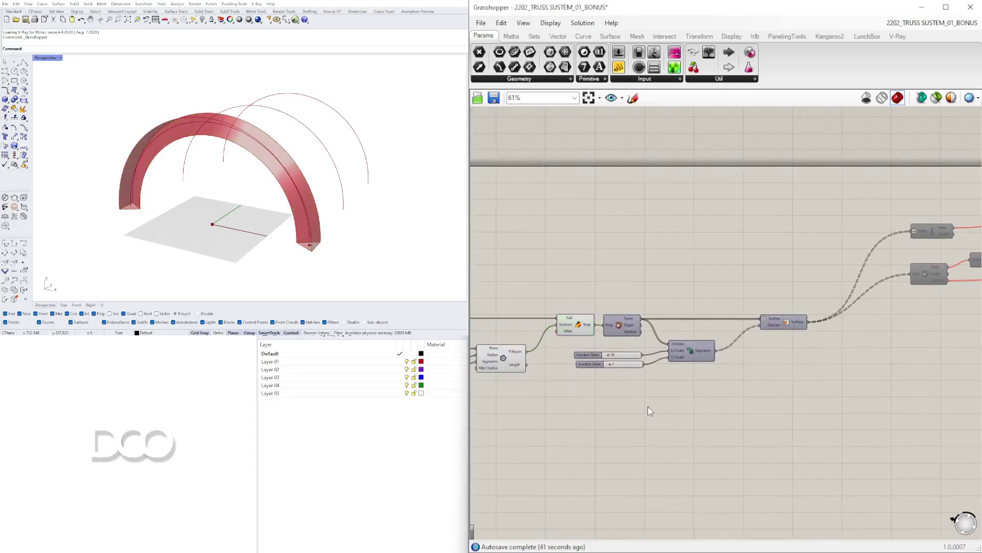
pyautogui.doubleClick(648, 406)
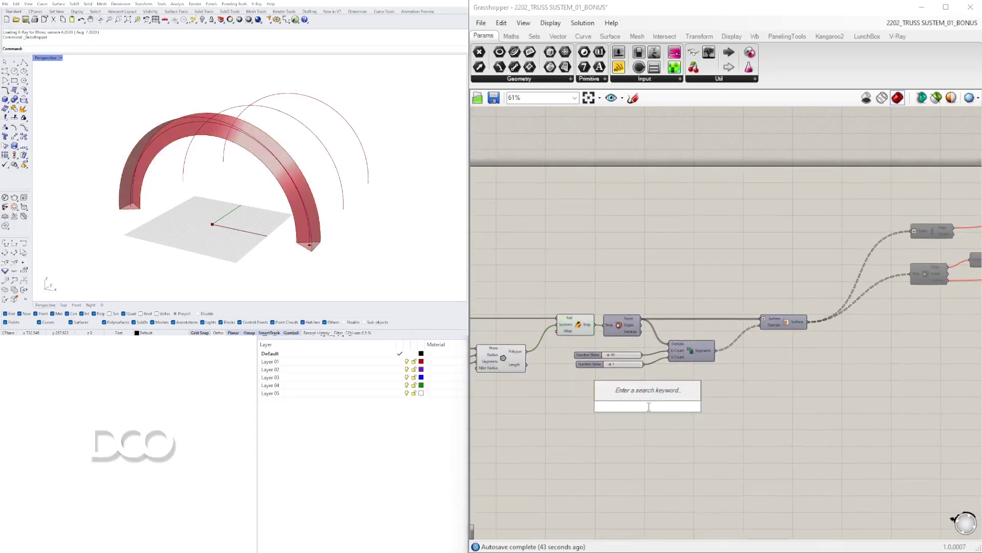
pyautogui.write('DE')
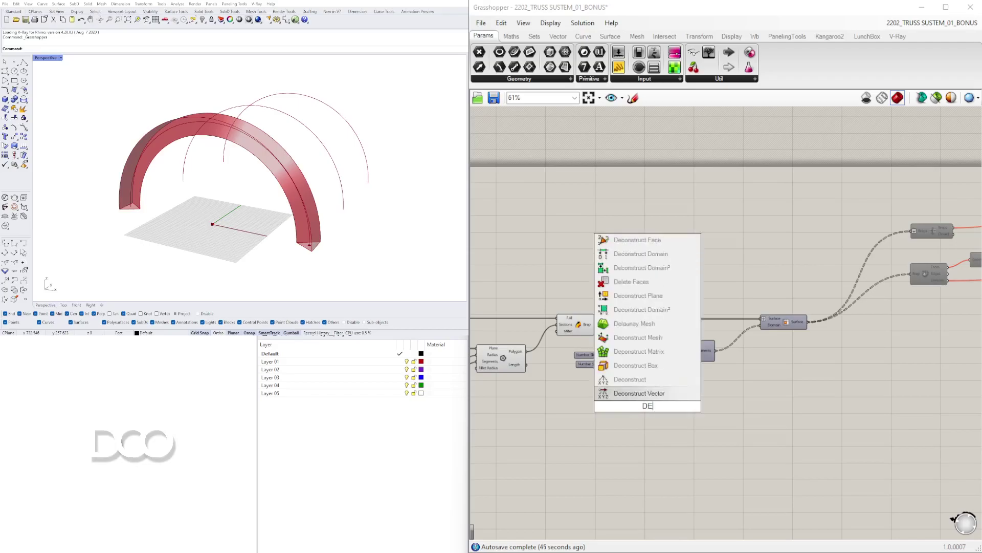
pyautogui.press('BackSpace')
pyautogui.press('BackSpace')
pyautogui.write('BREP')
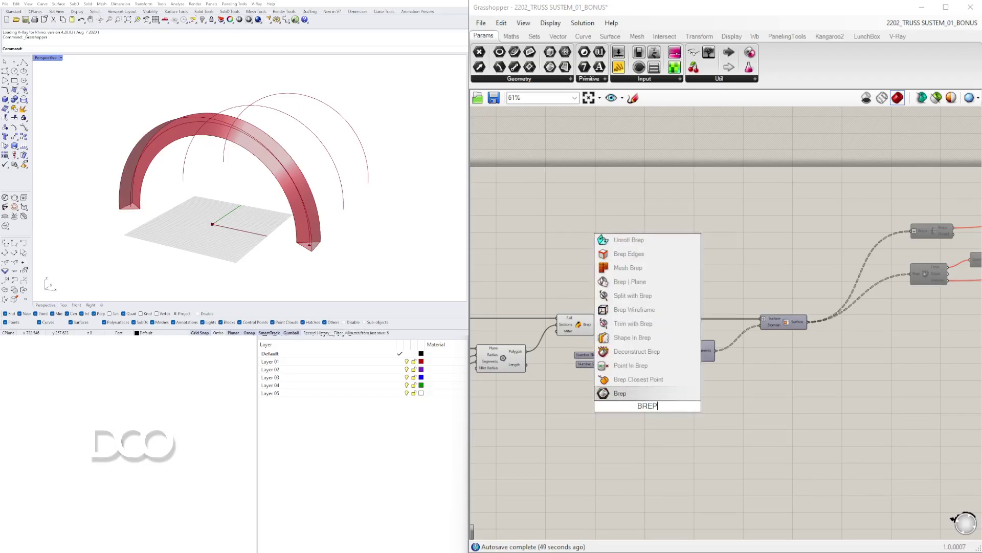
pyautogui.write('ED')
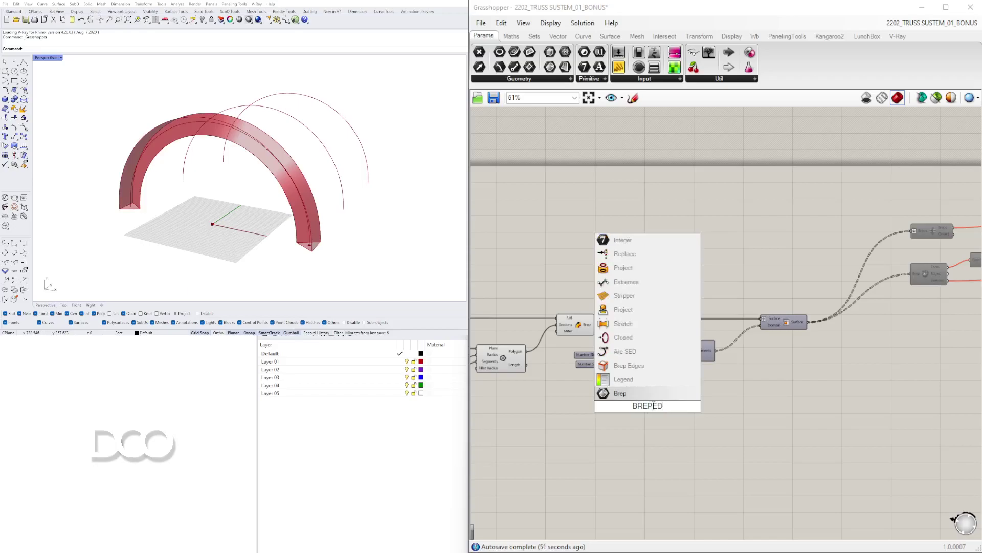
pyautogui.click(625, 366)
pyautogui.moveTo(649, 407); pyautogui.dragTo(678, 401)
# Place a Pipe component with its 2.2 radius slider near the new Brep Edges component and enable both.
pyautogui.scroll(-2, 784, 405)
pyautogui.moveTo(819, 401); pyautogui.dragTo(593, 377, button='right')
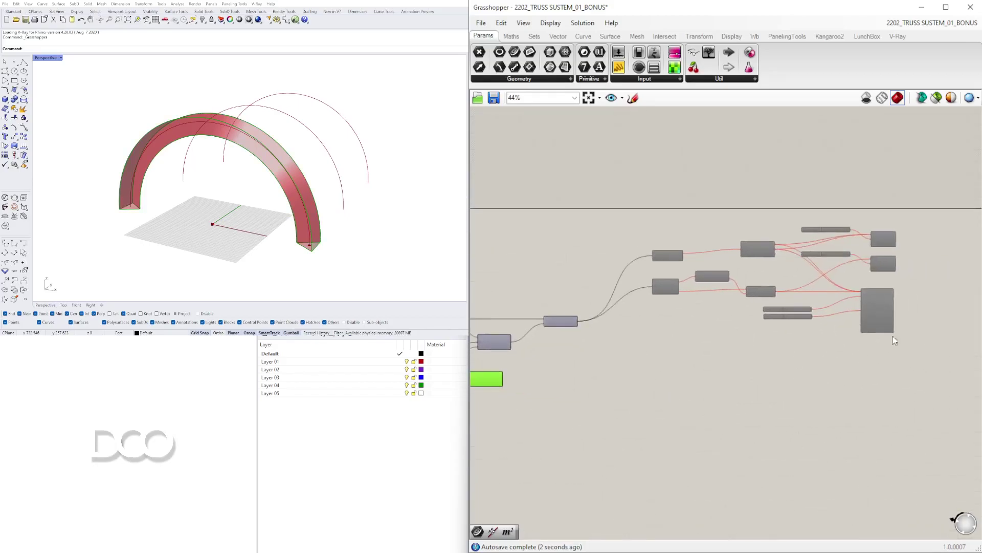
pyautogui.scroll(2, 864, 349)
pyautogui.scroll(3, 859, 261)
pyautogui.moveTo(870, 313); pyautogui.dragTo(705, 273)
pyautogui.scroll(-4, 780, 337)
pyautogui.moveTo(779, 336); pyautogui.dragTo(852, 272, button='right')
pyautogui.scroll(-1, 858, 261)
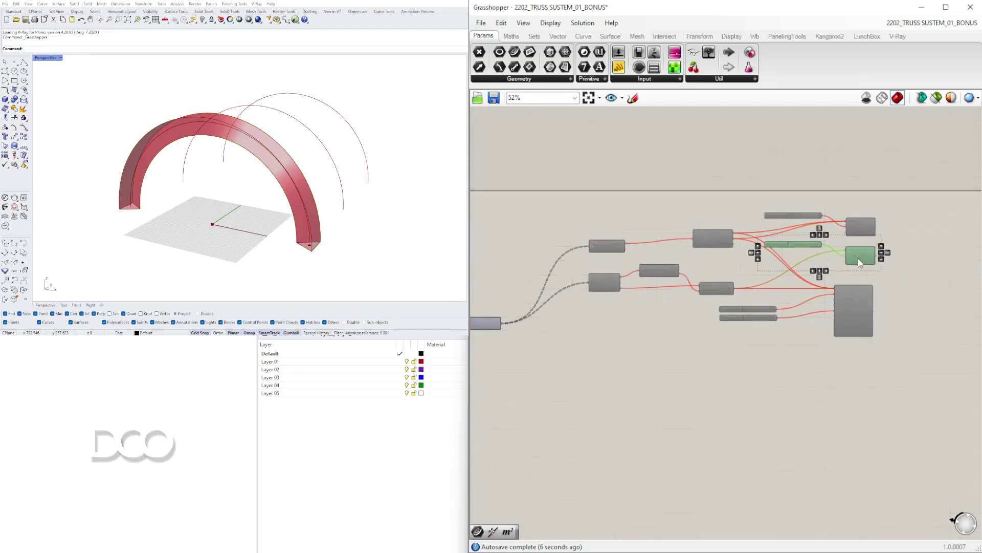
pyautogui.scroll(4, 807, 357)
pyautogui.rightClick(766, 390)
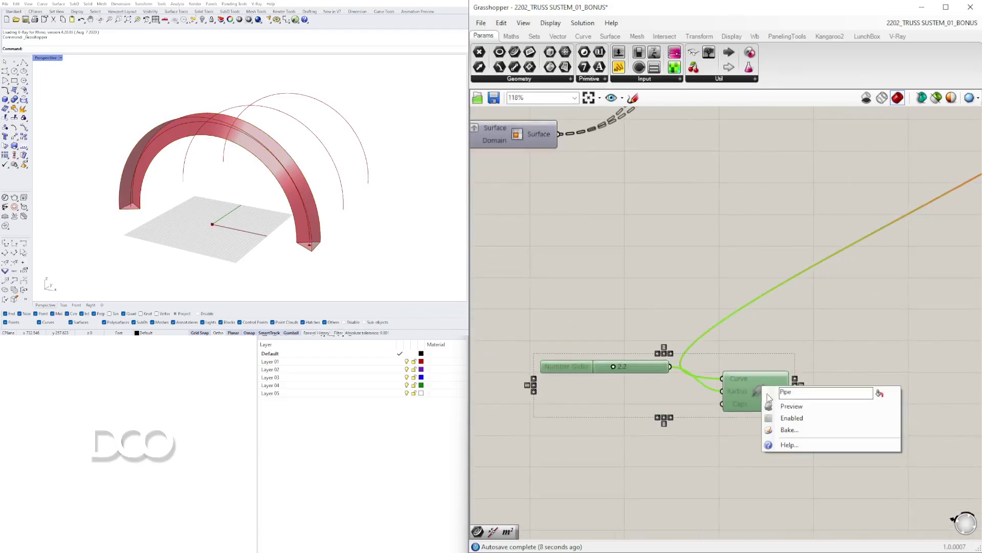
pyautogui.middleClick(720, 378)
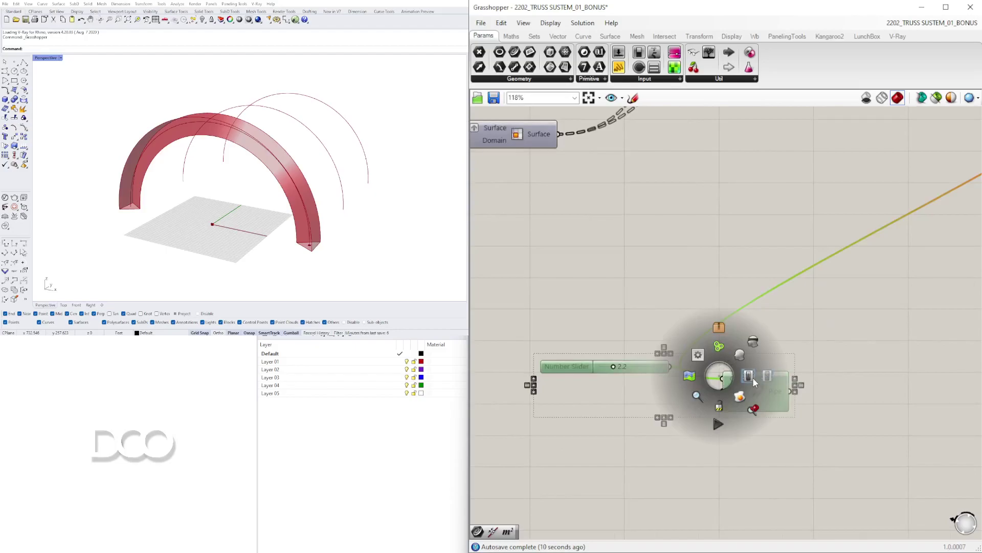
pyautogui.scroll(-4, 748, 379)
pyautogui.scroll(4, 634, 352)
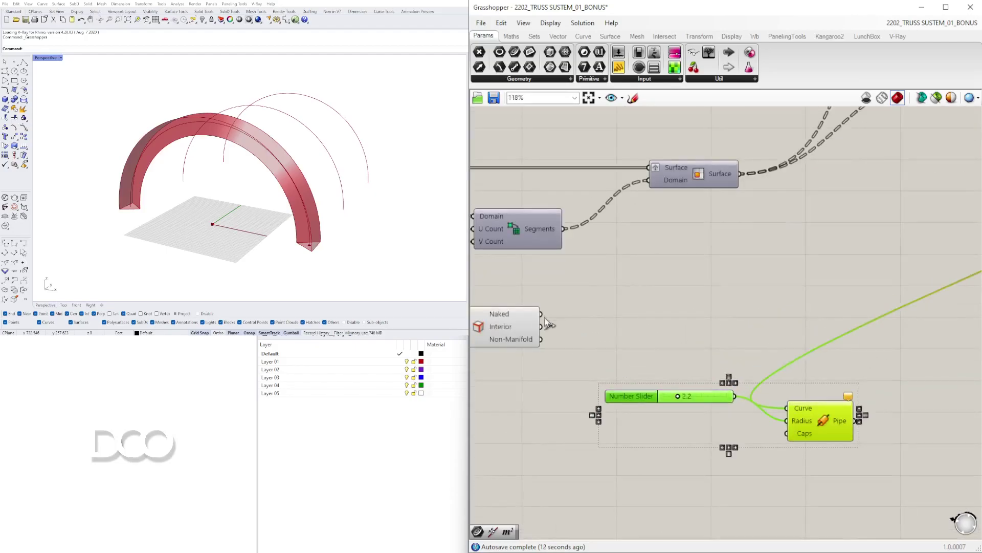
# Connect the Naked and Interior edges to the Pipe's Curve input and turn on the pipe preview.
pyautogui.click(535, 312)
pyautogui.moveTo(653, 341); pyautogui.dragTo(747, 321)
pyautogui.keyDown('shift'); pyautogui.moveTo(541, 327); pyautogui.dragTo(733, 323); pyautogui.keyUp('shift')
pyautogui.rightClick(772, 340)
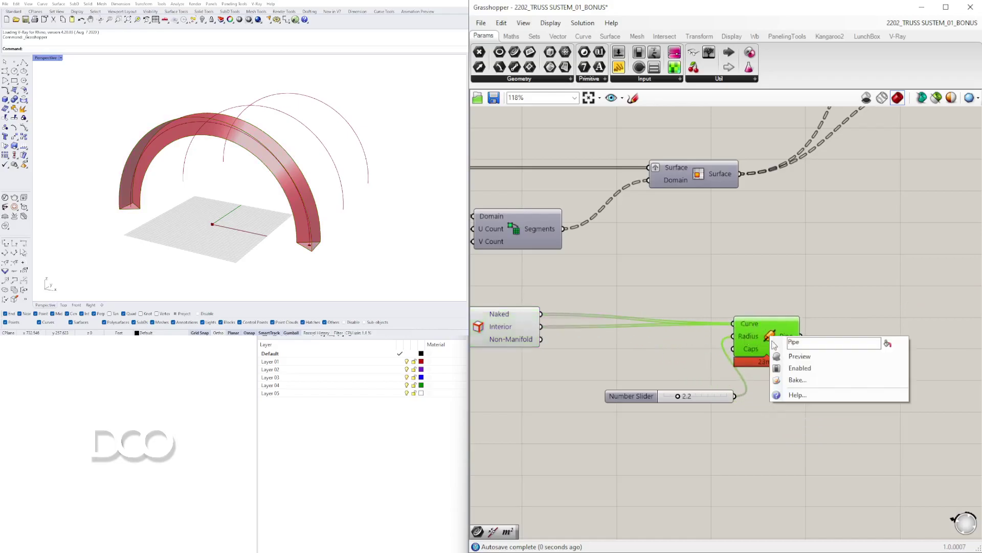
pyautogui.click(799, 356)
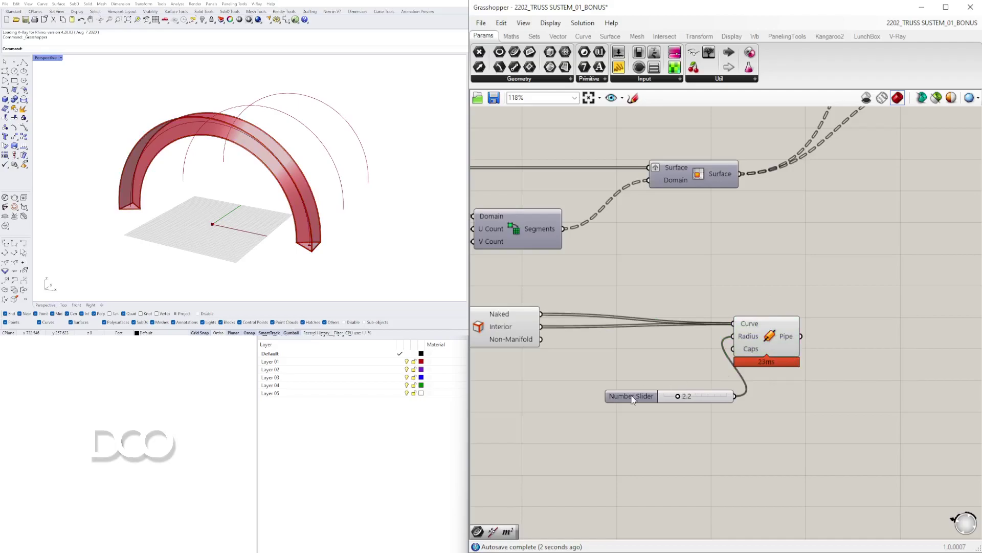
# Arrange the Pipe and its slider beside Brep Edges and set the pipe radius to 4.8.
pyautogui.moveTo(632, 399); pyautogui.dragTo(498, 405)
pyautogui.moveTo(754, 342); pyautogui.dragTo(630, 329)
pyautogui.moveTo(520, 384); pyautogui.dragTo(680, 389, button='right')
pyautogui.moveTo(653, 404); pyautogui.dragTo(696, 394)
pyautogui.click(791, 354)
pyautogui.scroll(8, 661, 362)
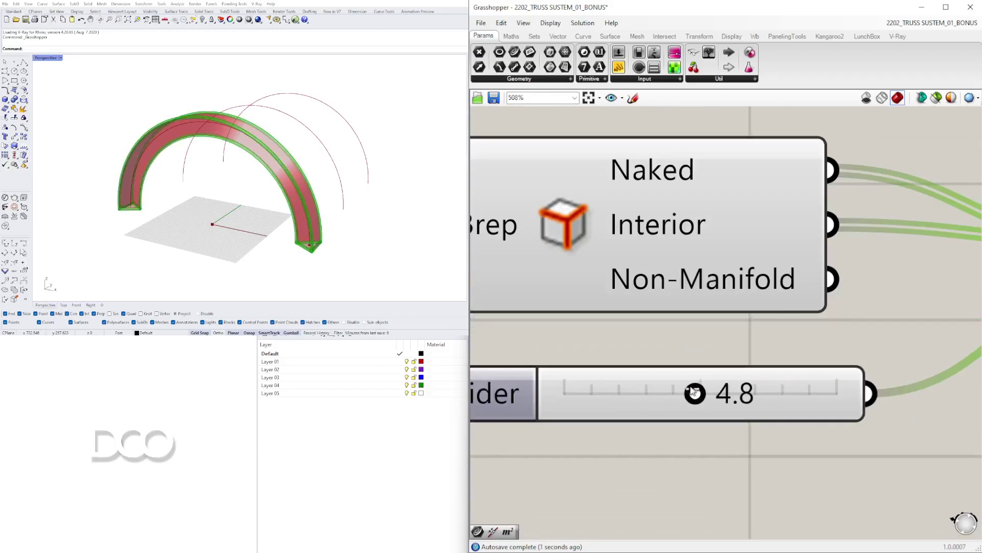
# Examine the piped edges along the arch and at its base from several angles, along with the Brep Edges wiring.
pyautogui.moveTo(300, 198); pyautogui.dragTo(342, 237, button='right')
pyautogui.scroll(5, 206, 221)
pyautogui.moveTo(179, 218); pyautogui.dragTo(209, 226, button='right')
pyautogui.scroll(-5, 207, 262)
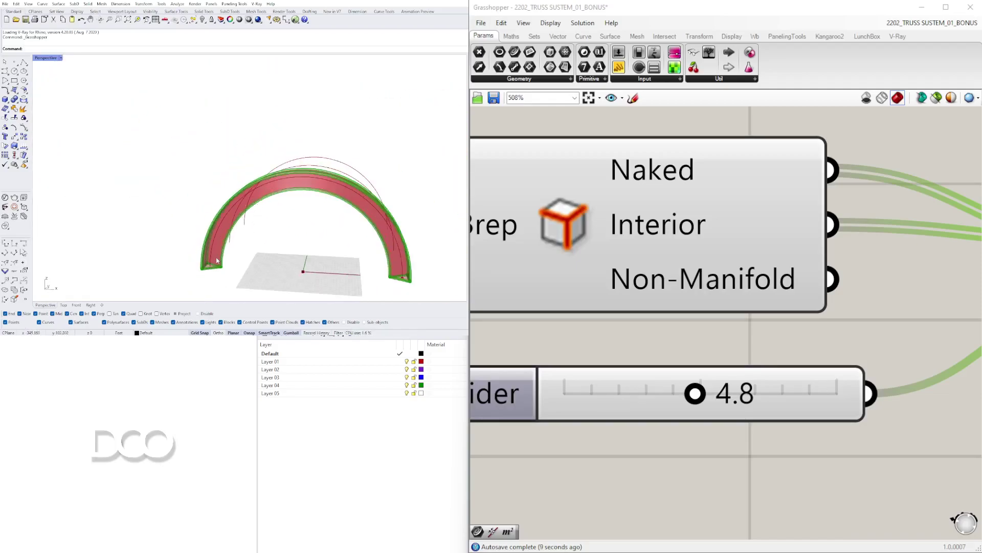
pyautogui.scroll(3, 213, 272)
pyautogui.scroll(-3, 187, 273)
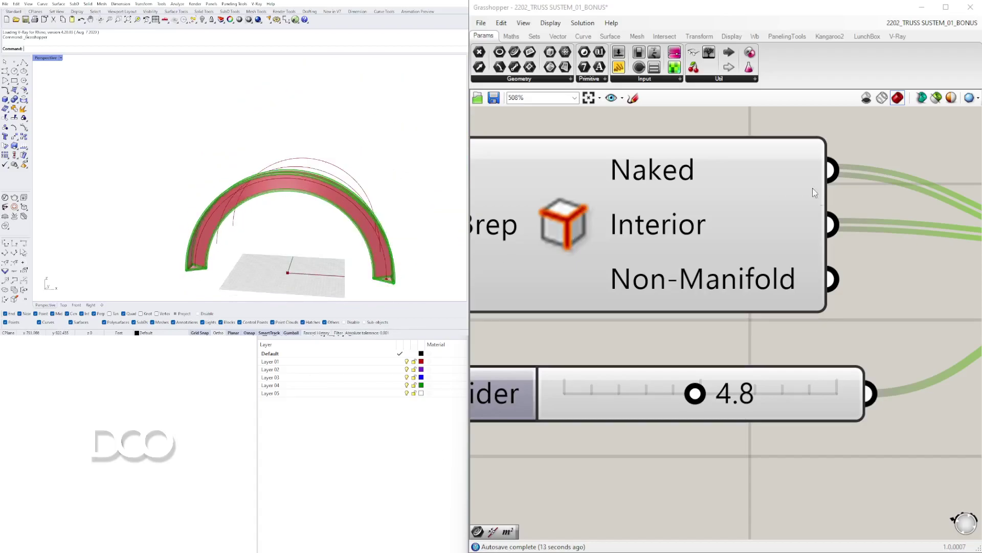
pyautogui.scroll(-4, 803, 190)
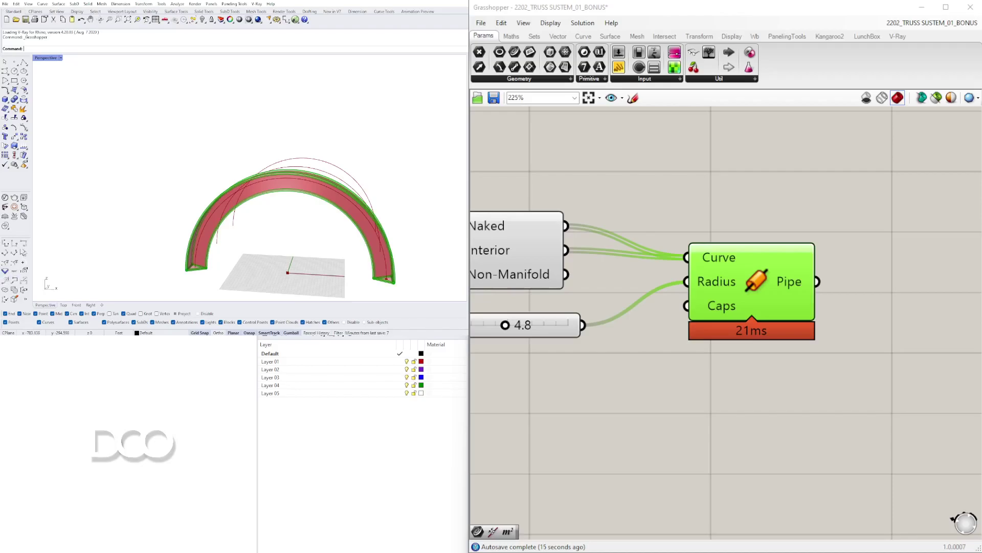
pyautogui.scroll(-4, 865, 154)
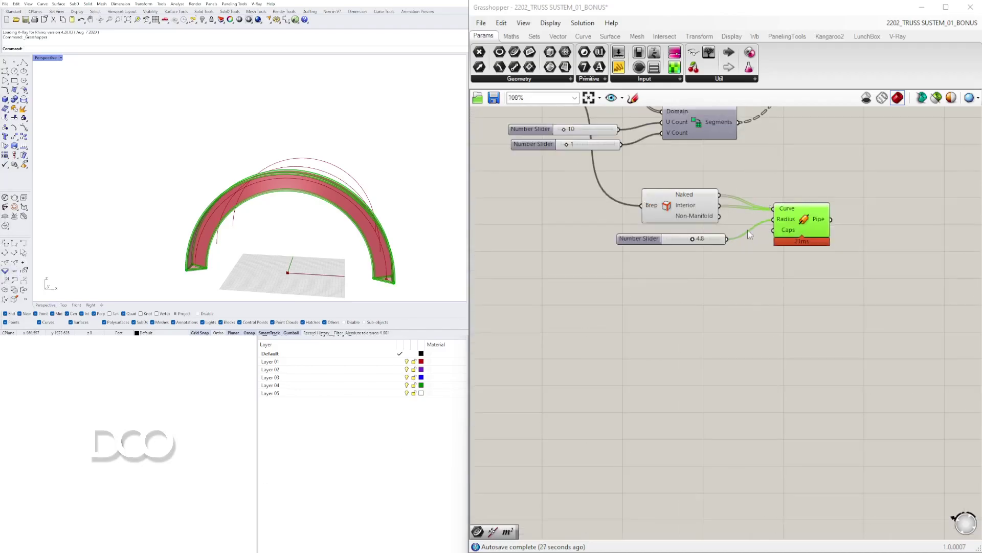
pyautogui.moveTo(668, 211); pyautogui.dragTo(712, 264, button='right')
pyautogui.click(713, 258)
pyautogui.scroll(4, 375, 296)
pyautogui.scroll(2, 397, 257)
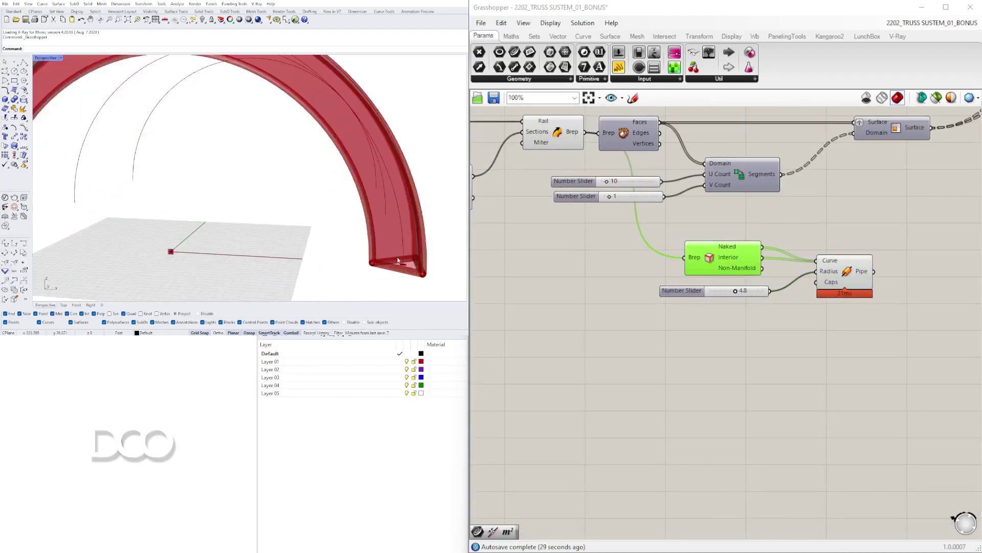
pyautogui.scroll(-4, 397, 257)
pyautogui.moveTo(708, 282); pyautogui.dragTo(712, 345, button='right')
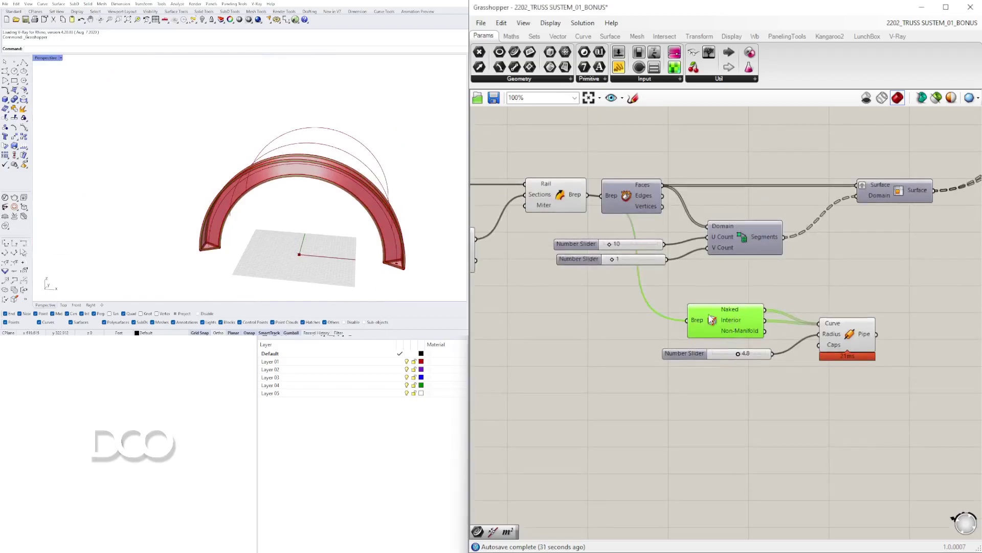
# Turn off the new Brep Edges preview and move it with the Pipe and radius slider slightly lower.
pyautogui.rightClick(716, 321)
pyautogui.click(738, 338)
pyautogui.moveTo(885, 402); pyautogui.dragTo(688, 325)
pyautogui.moveTo(707, 328); pyautogui.dragTo(711, 365)
pyautogui.click(635, 330)
# Trace the definition upstream from the sweep past the Polygon and Frame components to the Arc component.
pyautogui.moveTo(633, 326); pyautogui.dragTo(757, 317, button='right')
pyautogui.scroll(-2, 747, 314)
pyautogui.moveTo(638, 307); pyautogui.dragTo(801, 323, button='right')
pyautogui.scroll(2, 737, 284)
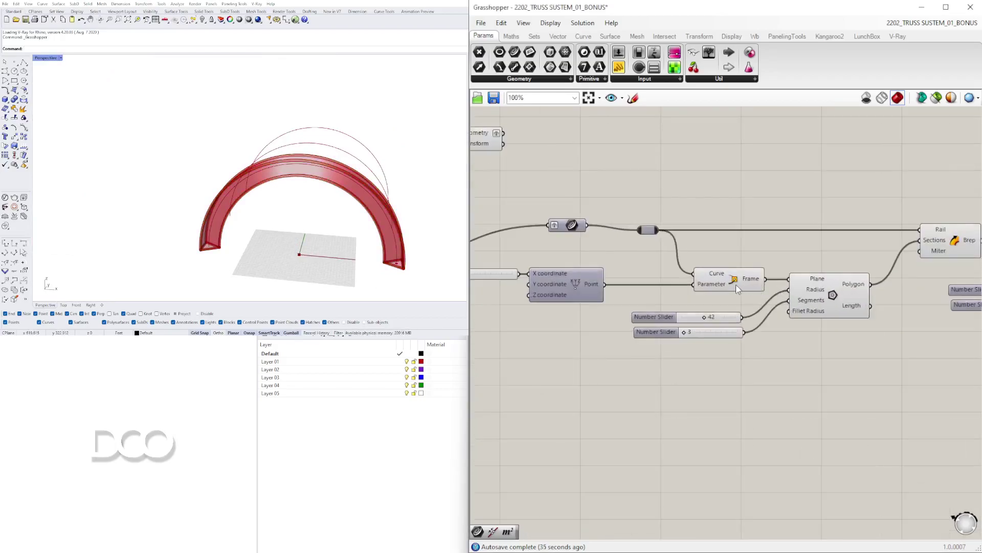
pyautogui.moveTo(568, 298); pyautogui.dragTo(843, 299, button='right')
pyautogui.moveTo(666, 300); pyautogui.dragTo(764, 301, button='right')
pyautogui.click(704, 283)
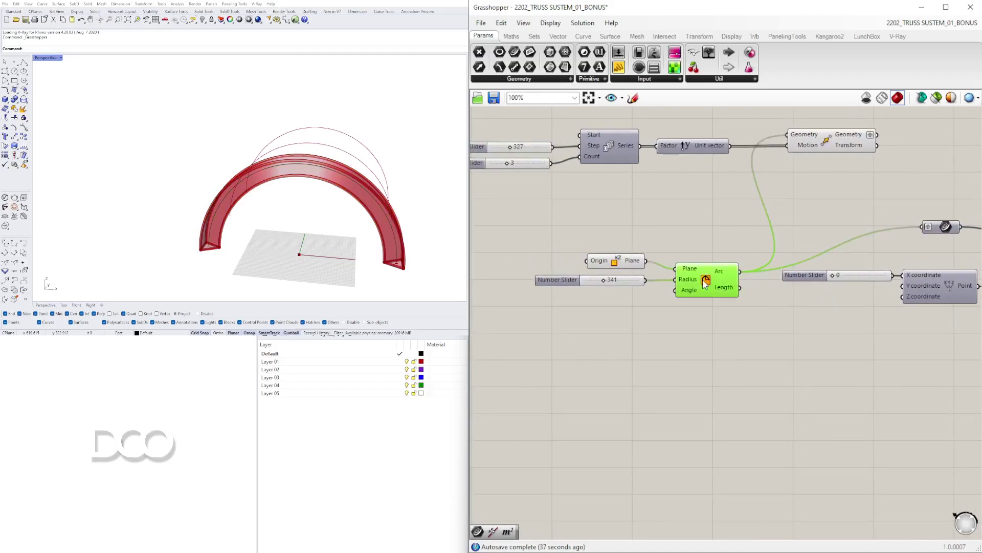
# Trace the definition downstream from the Arc to the Polygon component that supplies the sweep section.
pyautogui.moveTo(823, 297); pyautogui.dragTo(687, 303, button='right')
pyautogui.moveTo(791, 292); pyautogui.dragTo(738, 292, button='right')
pyautogui.moveTo(866, 292); pyautogui.dragTo(639, 280, button='right')
pyautogui.rightClick(793, 294)
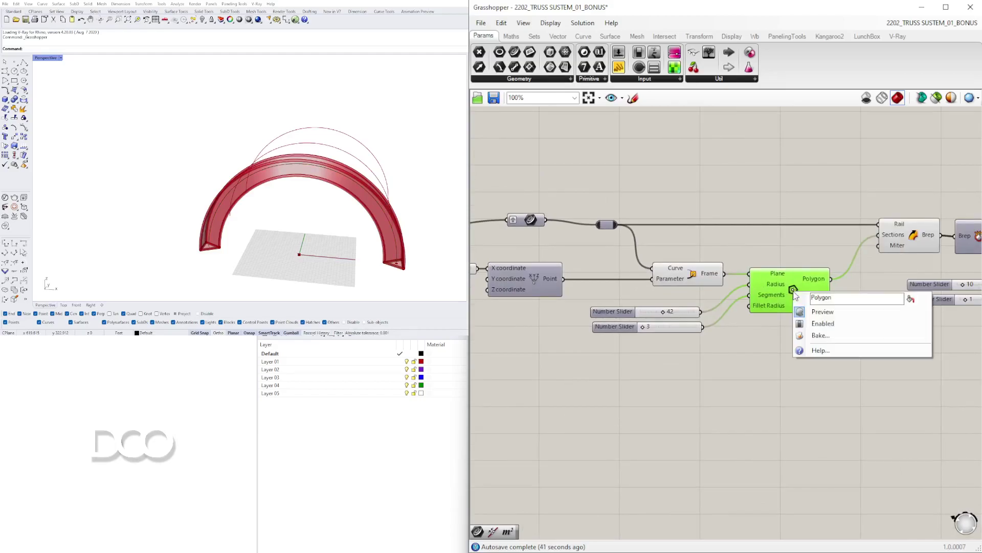
pyautogui.click(780, 217)
pyautogui.scroll(-1, 780, 218)
pyautogui.moveTo(829, 342); pyautogui.dragTo(771, 322, button='right')
pyautogui.scroll(1, 771, 322)
pyautogui.moveTo(741, 361); pyautogui.dragTo(765, 397, button='right')
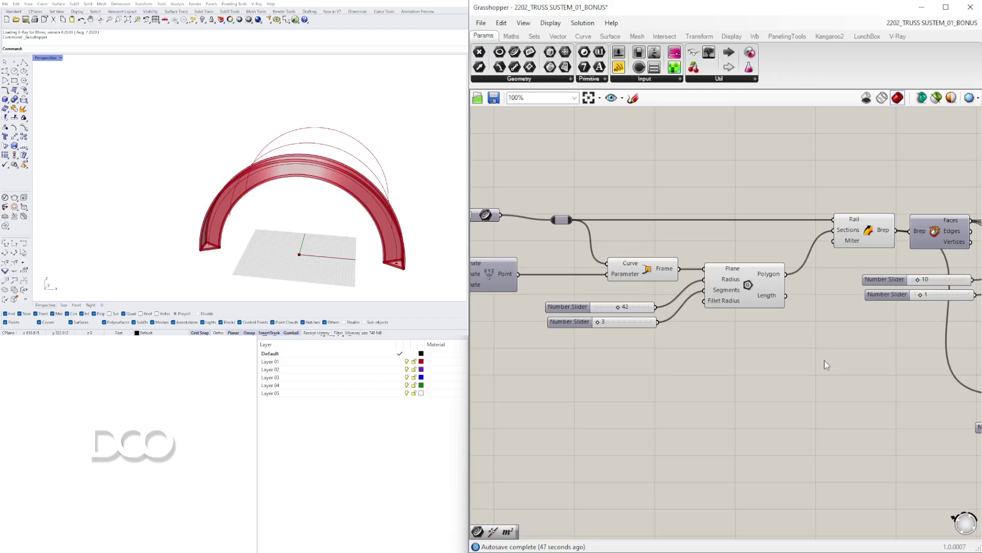
pyautogui.click(777, 301)
# Duplicate the Pipe with its radius slider beneath the Polygon and feed the Polygon output into the copy's Curve input.
pyautogui.scroll(-3, 849, 401)
pyautogui.moveTo(885, 439); pyautogui.dragTo(710, 428, button='right')
pyautogui.scroll(2, 795, 384)
pyautogui.moveTo(794, 384); pyautogui.dragTo(821, 387, button='right')
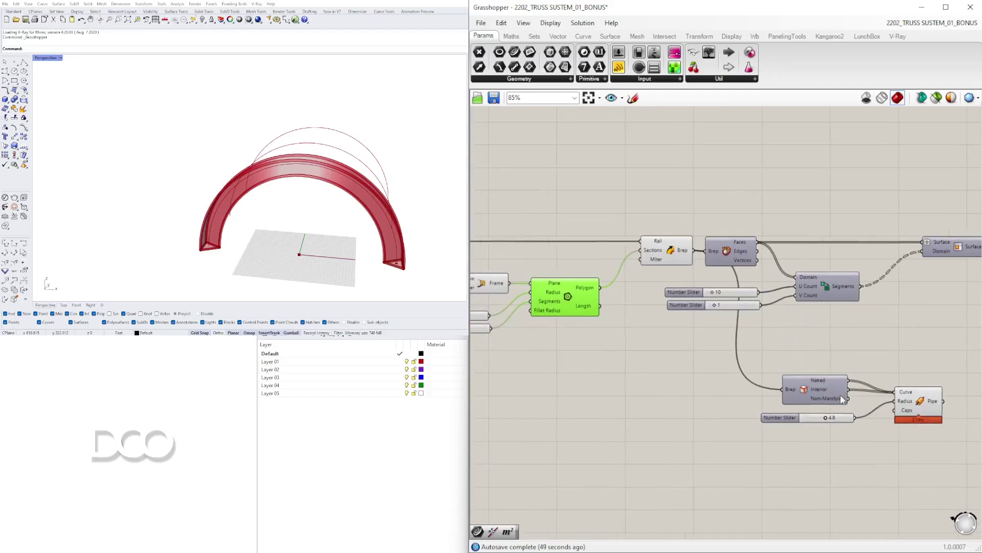
pyautogui.moveTo(931, 439); pyautogui.dragTo(838, 417)
pyautogui.keyDown('alt'); pyautogui.moveTo(917, 404); pyautogui.dragTo(654, 353); pyautogui.keyUp('alt')
pyautogui.moveTo(732, 336); pyautogui.dragTo(650, 321, button='right')
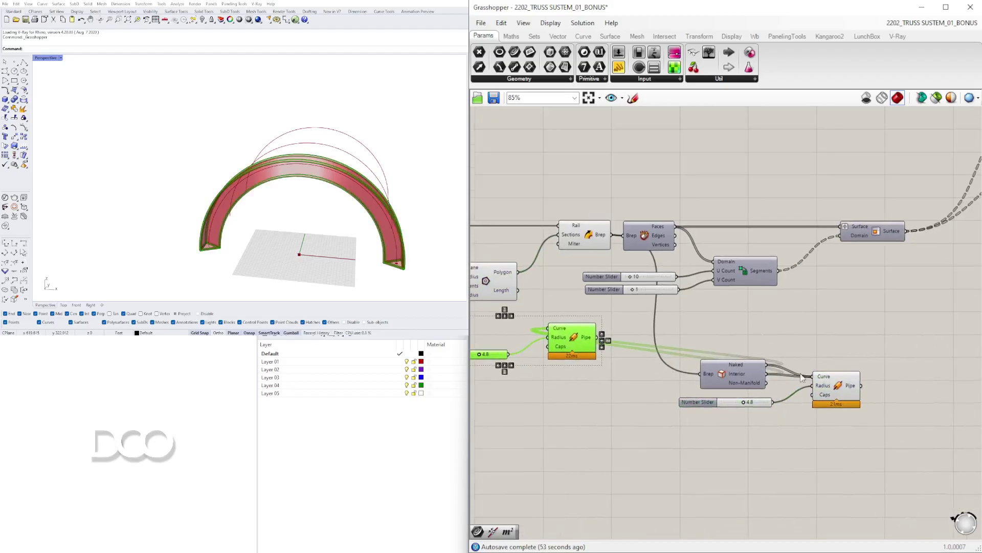
pyautogui.moveTo(551, 321); pyautogui.dragTo(552, 326)
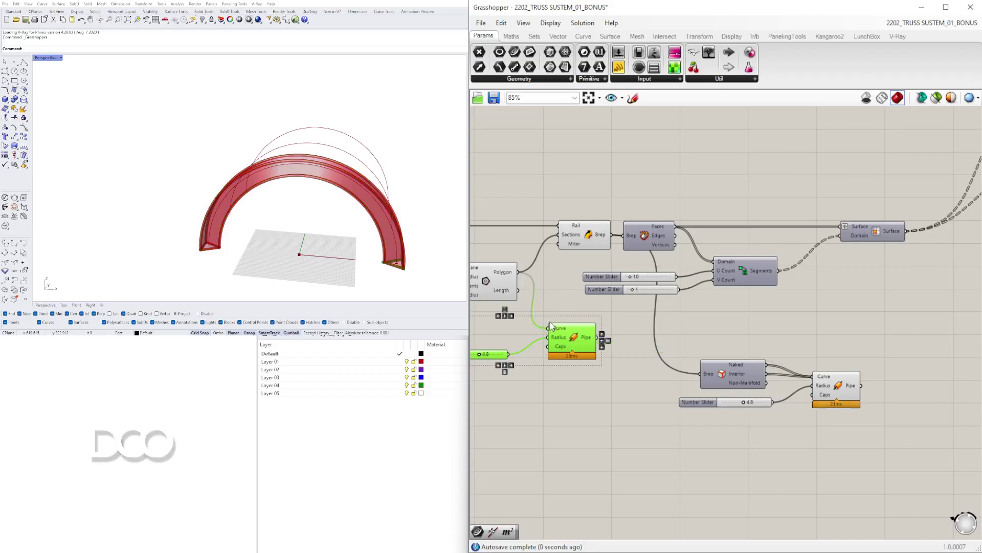
# Turn off the preview of the original Pipe connected to Brep Edges.
pyautogui.click(836, 385)
pyautogui.rightClick(840, 384)
pyautogui.click(857, 402)
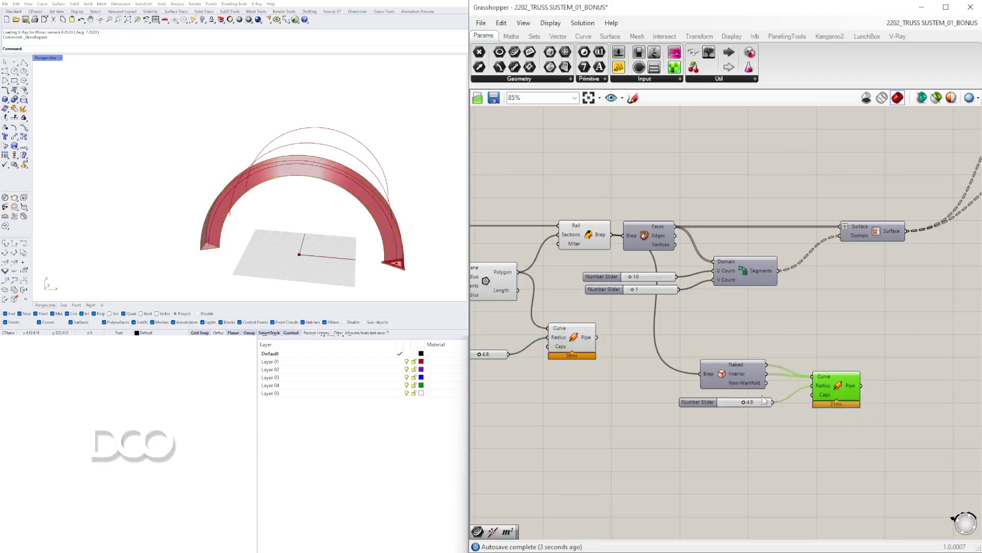
# Reduce the polygon Pipe's radius to 2.2, checking the triangular frame at the arch base up close.
pyautogui.moveTo(504, 364); pyautogui.dragTo(732, 398, button='right')
pyautogui.scroll(12, 719, 389)
pyautogui.moveTo(850, 316); pyautogui.dragTo(747, 316)
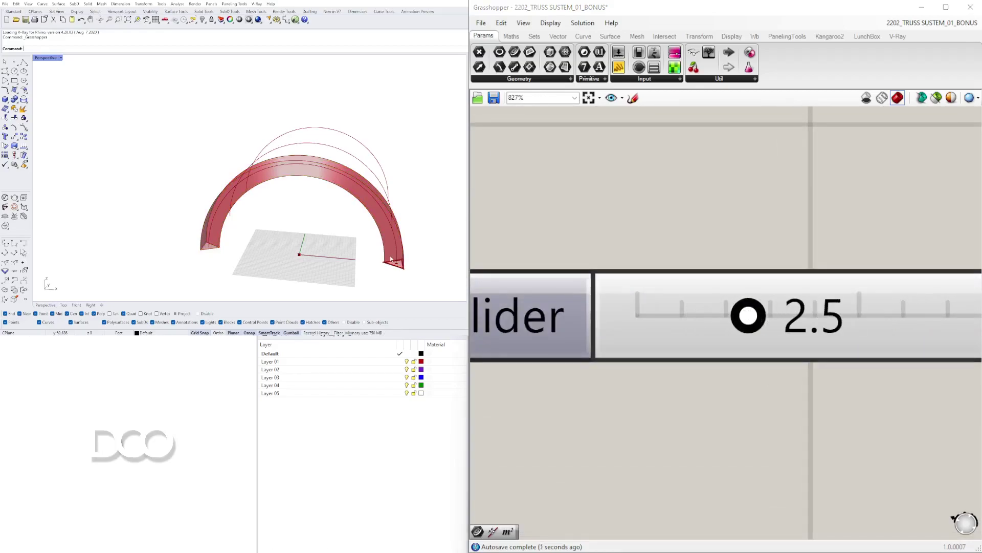
pyautogui.scroll(5, 359, 268)
pyautogui.scroll(3, 360, 267)
pyautogui.moveTo(360, 267); pyautogui.dragTo(305, 214, button='right')
pyautogui.scroll(3, 306, 214)
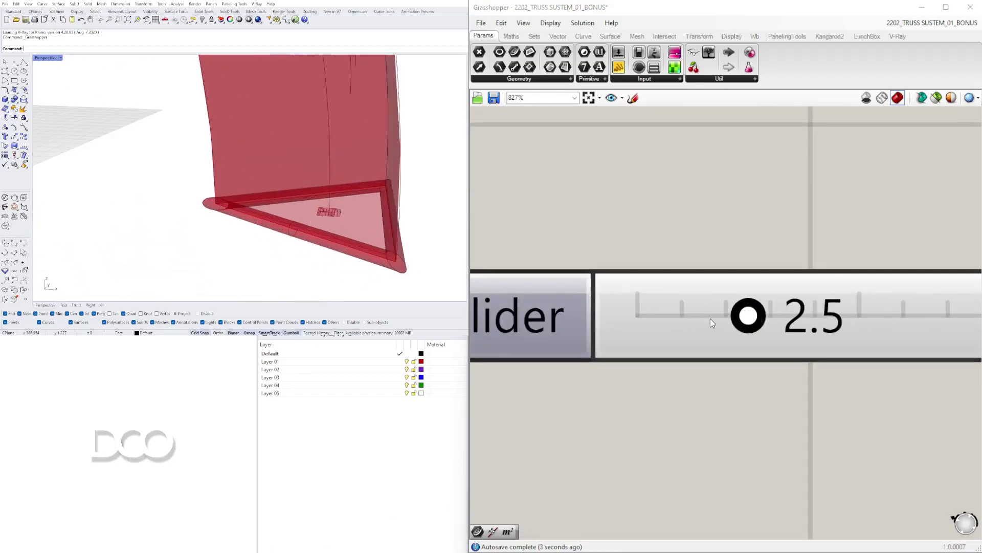
pyautogui.moveTo(746, 317)
pyautogui.mouseDown()
pyautogui.moveTo(693, 316)
pyautogui.moveTo(743, 315)
pyautogui.moveTo(735, 316)
pyautogui.mouseUp()
pyautogui.scroll(-10, 272, 159)
pyautogui.keyDown('shift'); pyautogui.moveTo(272, 158); pyautogui.dragTo(300, 218, button='right'); pyautogui.keyUp('shift')
pyautogui.scroll(-10, 744, 348)
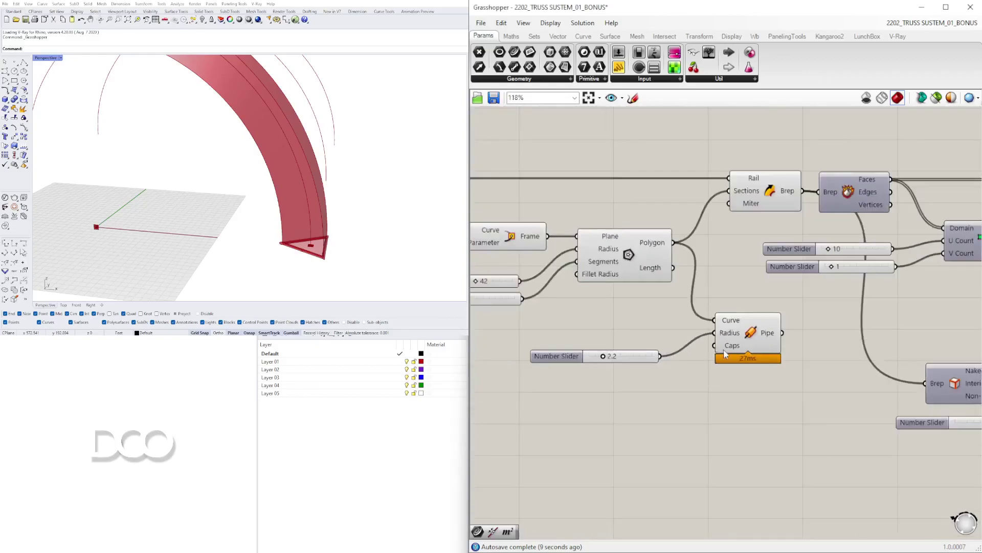
# Add a Curve Array component above the sweep and feed the polygon Pipe into its Geometry input.
pyautogui.click(745, 347)
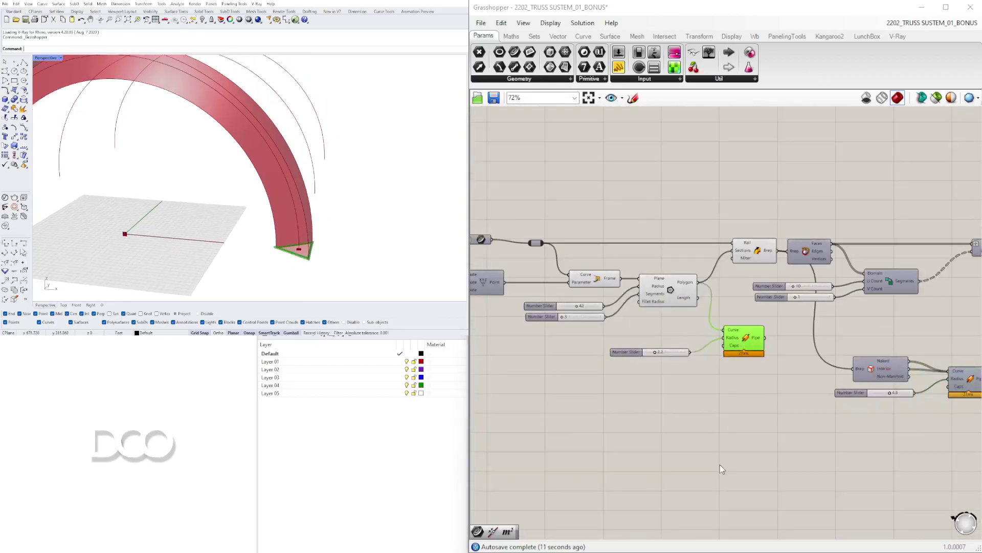
pyautogui.doubleClick(719, 484)
pyautogui.write('ARRA')
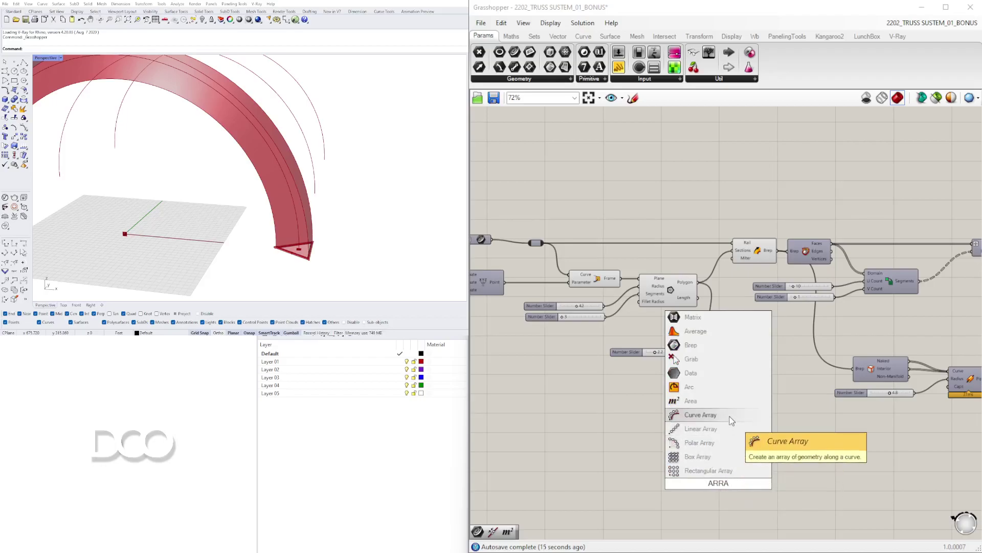
pyautogui.click(732, 421)
pyautogui.moveTo(719, 473); pyautogui.dragTo(798, 480, button='right')
pyautogui.moveTo(798, 490); pyautogui.dragTo(941, 156)
pyautogui.moveTo(843, 337); pyautogui.dragTo(746, 383, button='right')
pyautogui.moveTo(751, 392); pyautogui.dragTo(841, 233)
pyautogui.click(749, 396)
# Connect the arc's Curve parameter to the Curve input of the Curve Array.
pyautogui.moveTo(646, 268); pyautogui.dragTo(855, 337, button='right')
pyautogui.moveTo(576, 382); pyautogui.dragTo(545, 415, button='right')
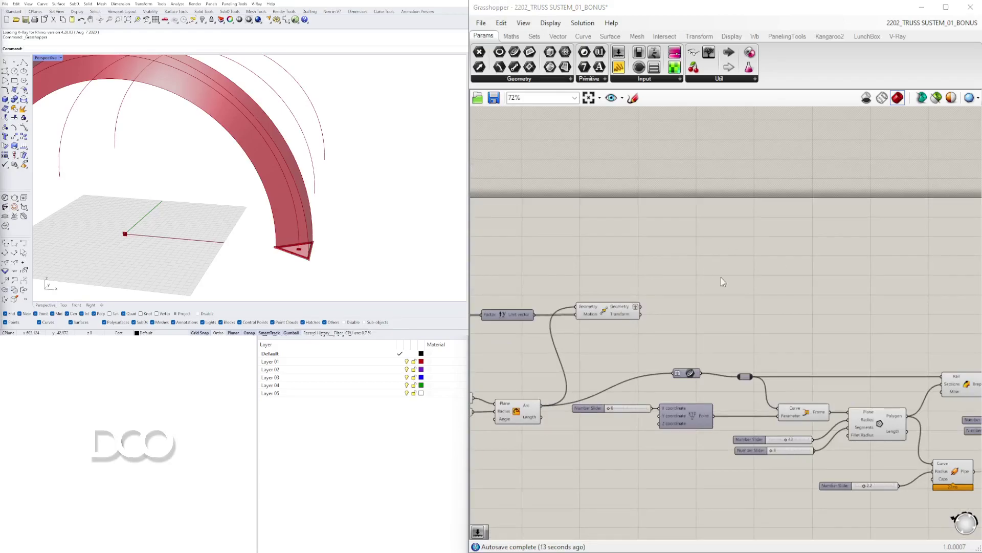
pyautogui.moveTo(649, 313); pyautogui.dragTo(576, 313, button='right')
pyautogui.click(548, 313)
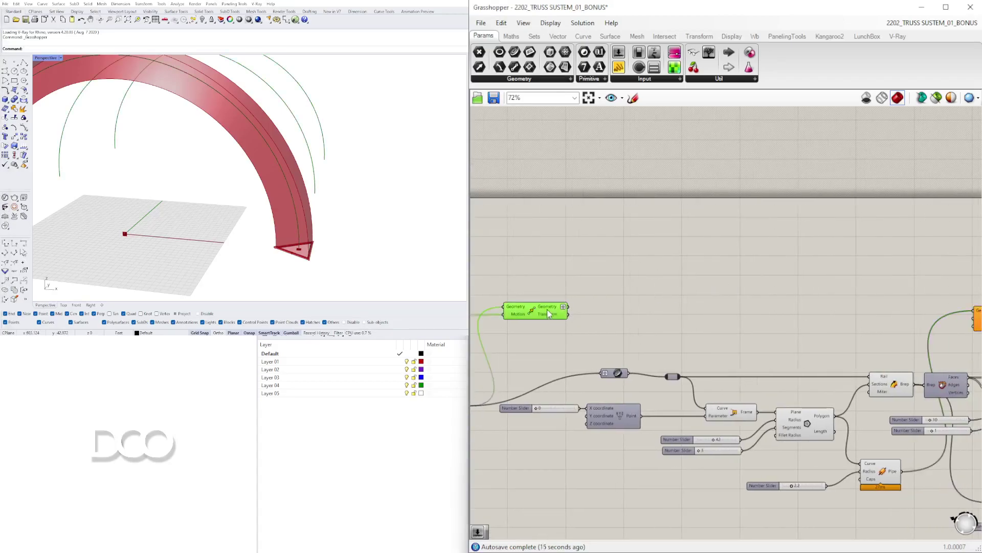
pyautogui.scroll(-4, 577, 312)
pyautogui.scroll(3, 594, 343)
pyautogui.moveTo(594, 344); pyautogui.dragTo(681, 385, button='right')
pyautogui.moveTo(682, 355); pyautogui.dragTo(881, 318)
pyautogui.scroll(-2, 955, 307)
pyautogui.scroll(4, 903, 292)
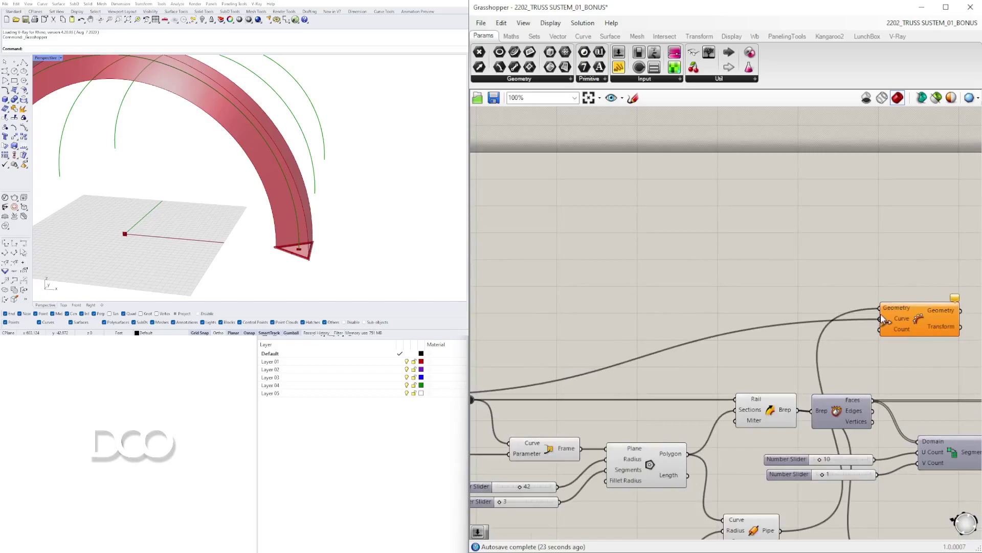
# Move the Curve Array down to sit just above the Brep Edges component.
pyautogui.moveTo(932, 358); pyautogui.dragTo(814, 350, button='right')
pyautogui.moveTo(787, 311); pyautogui.dragTo(824, 335)
pyautogui.scroll(-3, 824, 335)
pyautogui.moveTo(823, 335); pyautogui.dragTo(806, 249, button='right')
pyautogui.moveTo(820, 253); pyautogui.dragTo(810, 364)
pyautogui.moveTo(921, 469); pyautogui.dragTo(775, 343)
pyautogui.moveTo(807, 362); pyautogui.dragTo(862, 421)
pyautogui.click(759, 447)
# Add a number slider of 15, feed it into the Curve Array's Count input, and raise it to 63.
pyautogui.scroll(4, 775, 441)
pyautogui.moveTo(775, 440); pyautogui.dragTo(727, 417, button='right')
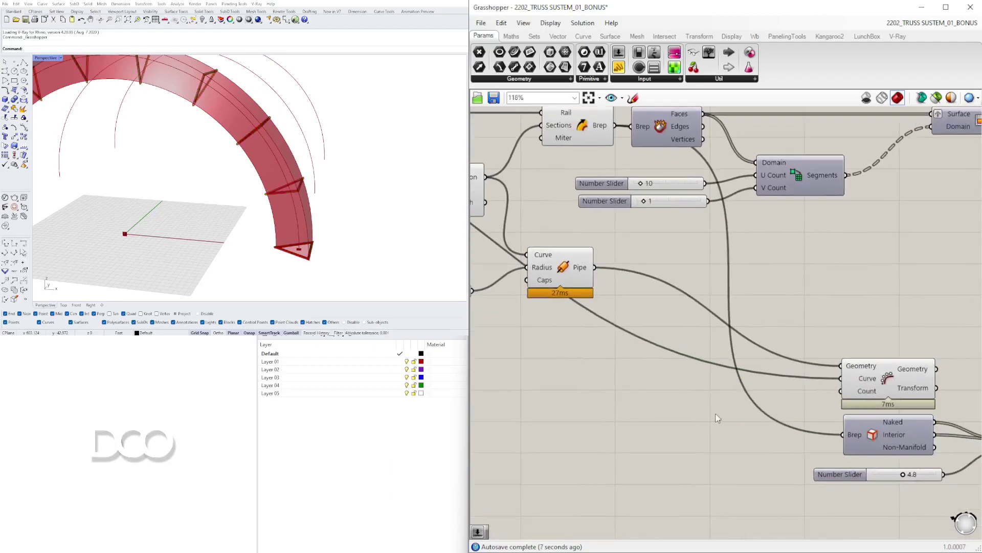
pyautogui.doubleClick(699, 414)
pyautogui.write('15')
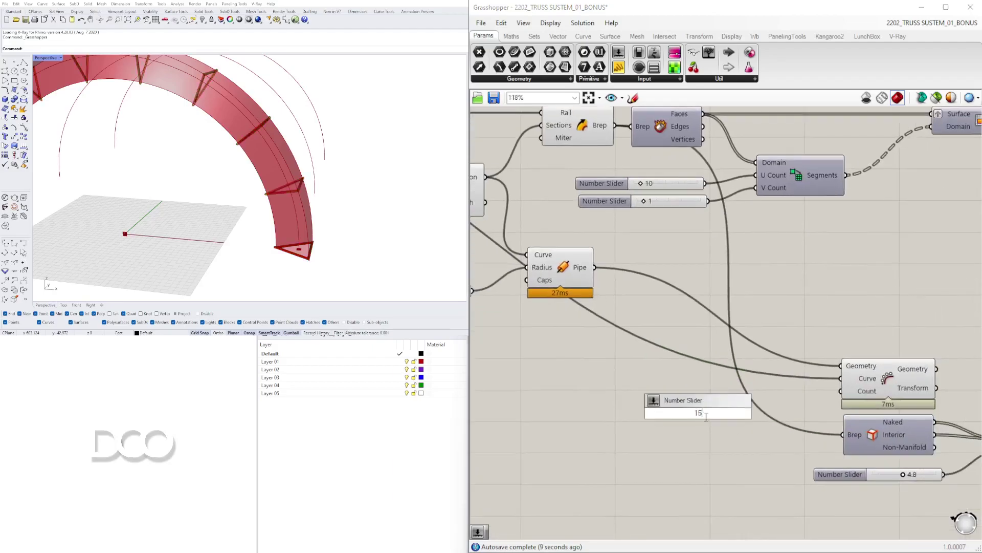
pyautogui.press('Return')
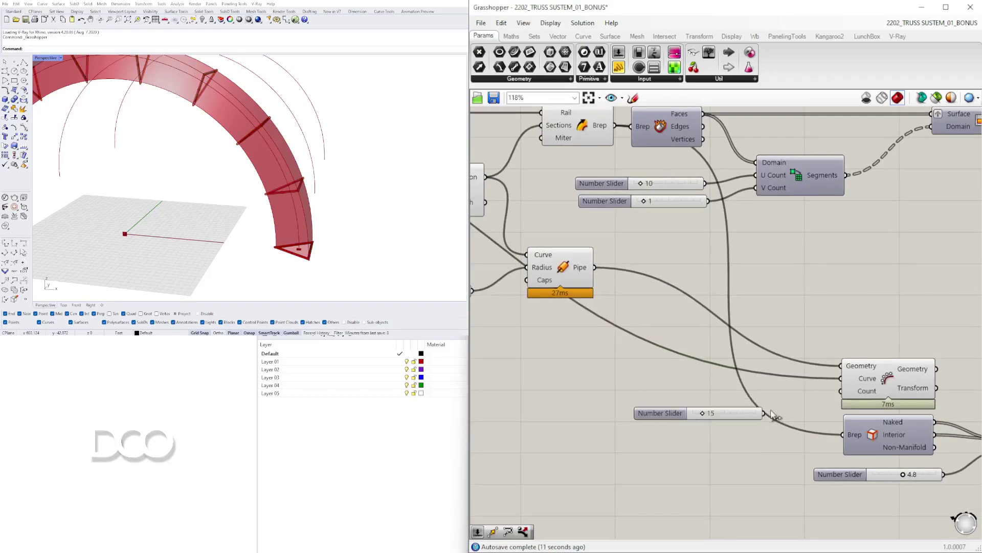
pyautogui.moveTo(848, 397); pyautogui.dragTo(842, 391)
pyautogui.scroll(3, 737, 415)
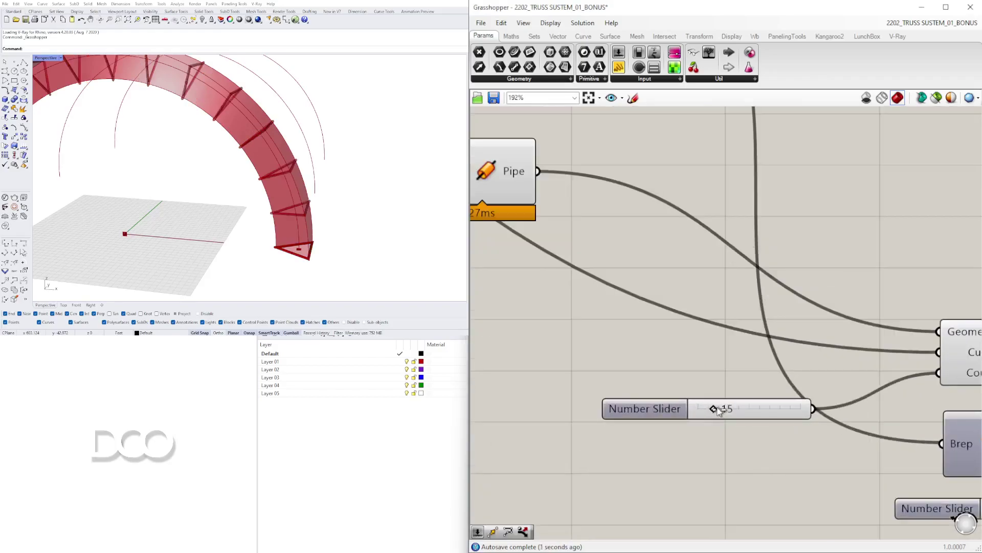
pyautogui.moveTo(728, 410); pyautogui.dragTo(763, 412)
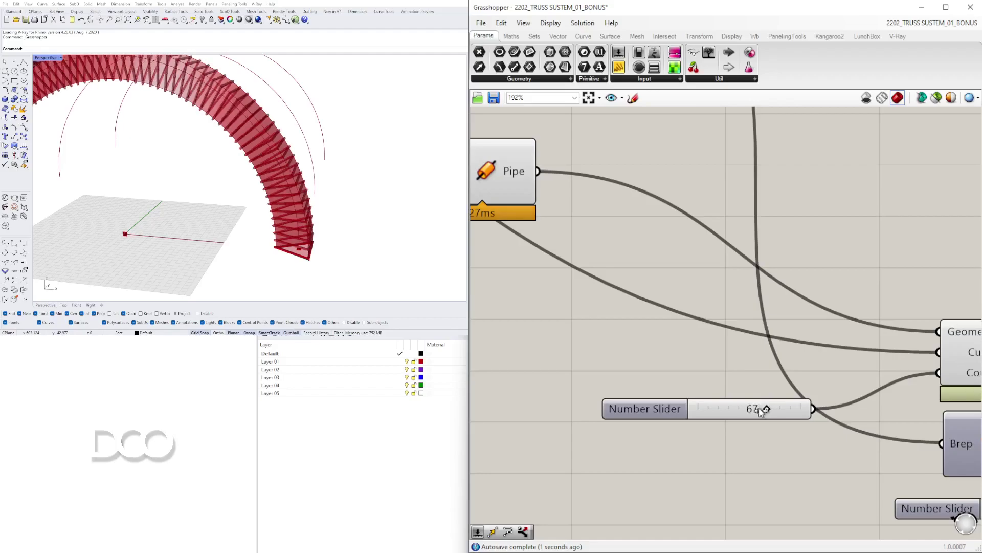
pyautogui.scroll(-6, 792, 298)
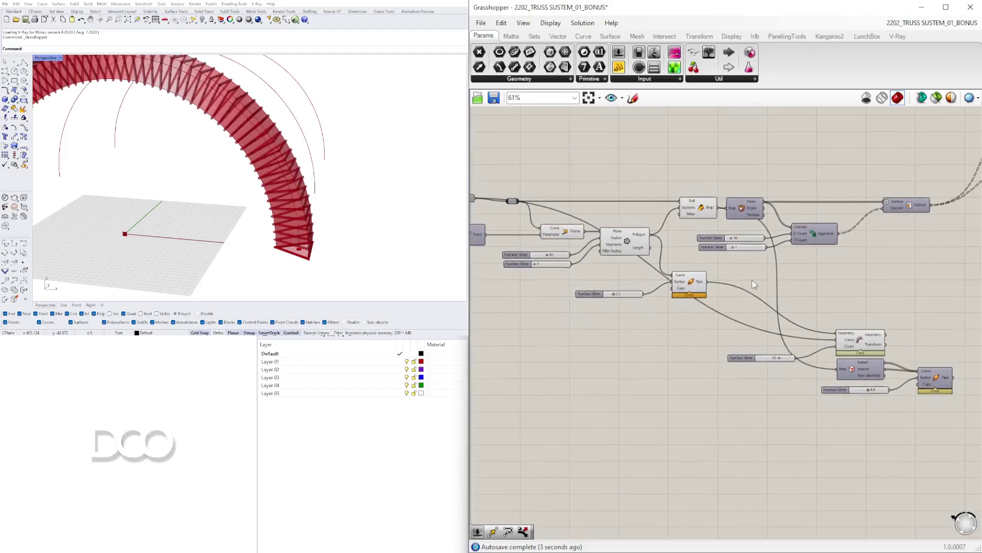
# Turn the preview of the Brep Edges Pipe back on.
pyautogui.moveTo(851, 328); pyautogui.dragTo(782, 313, button='right')
pyautogui.rightClick(820, 378)
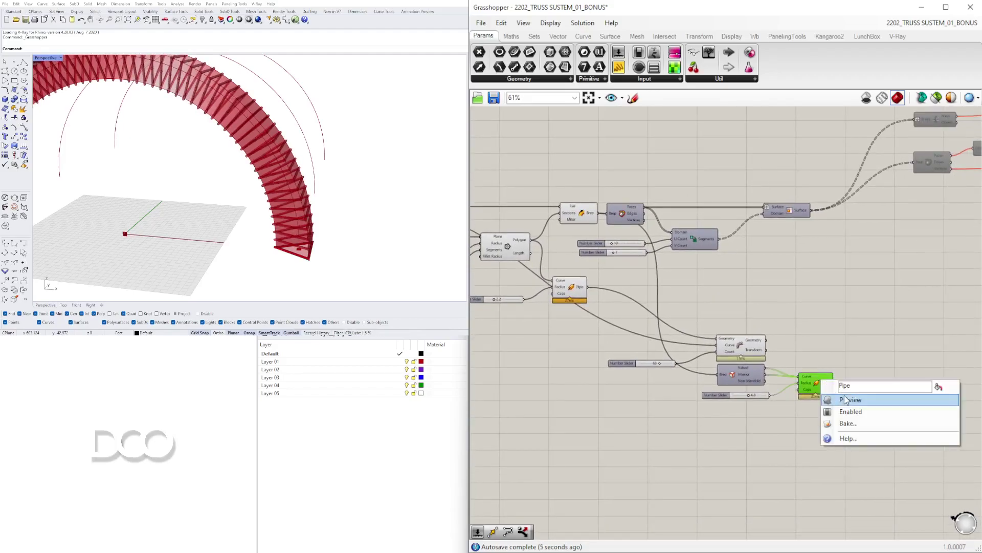
pyautogui.click(843, 399)
pyautogui.click(831, 326)
pyautogui.scroll(-1, 830, 330)
pyautogui.scroll(-3, 392, 163)
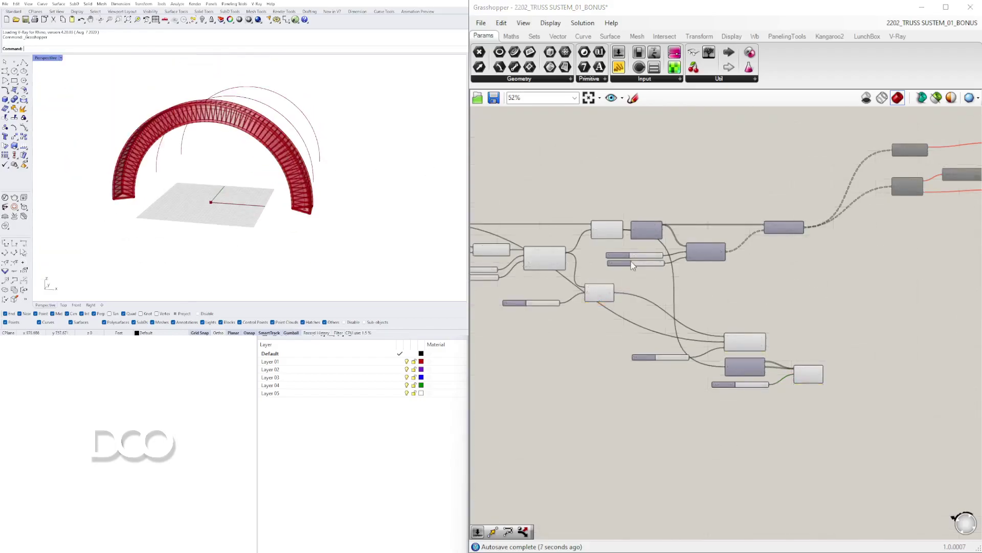
# Turn off the preview of the sweep component that generates the arch surface.
pyautogui.scroll(2, 633, 261)
pyautogui.moveTo(696, 350); pyautogui.dragTo(768, 361, button='right')
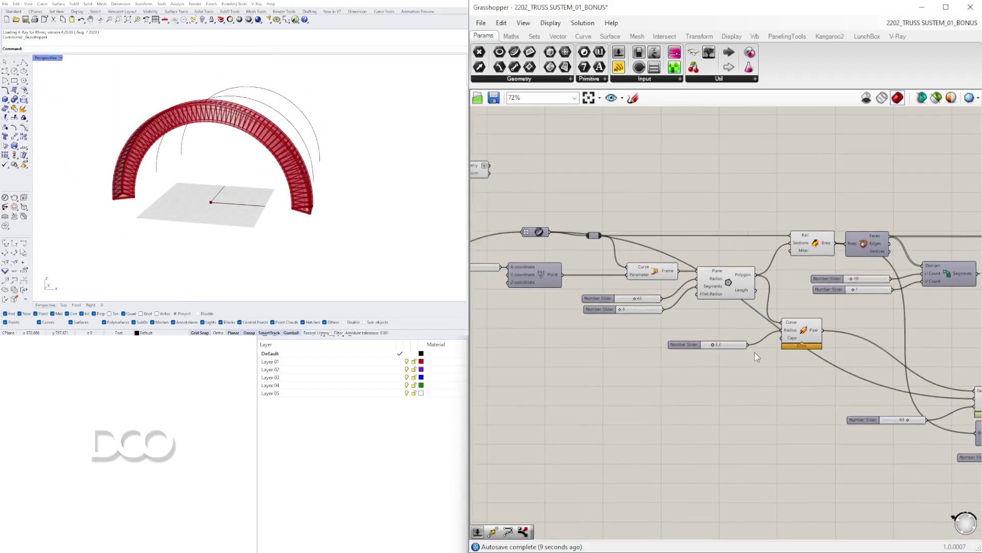
pyautogui.click(665, 276)
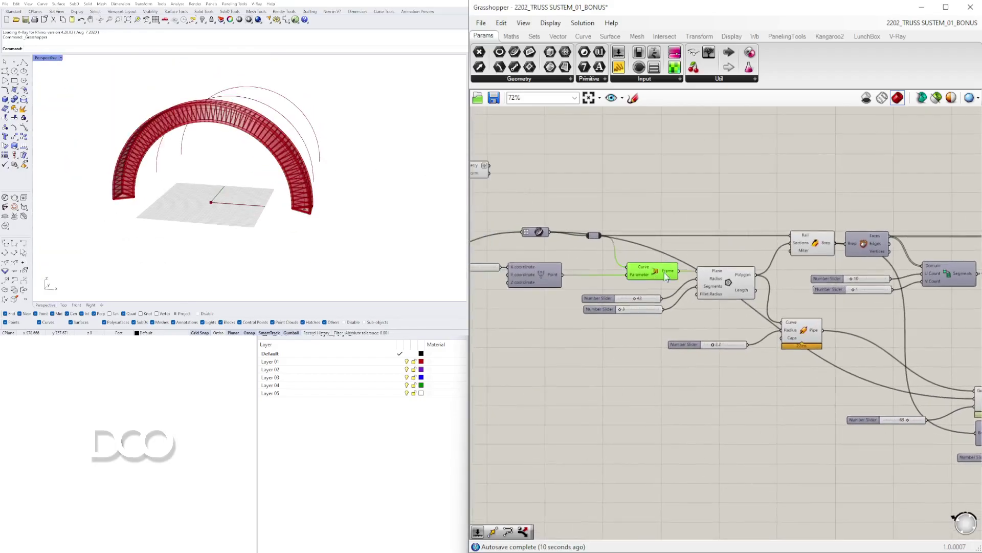
pyautogui.click(816, 250)
pyautogui.rightClick(817, 249)
pyautogui.click(832, 265)
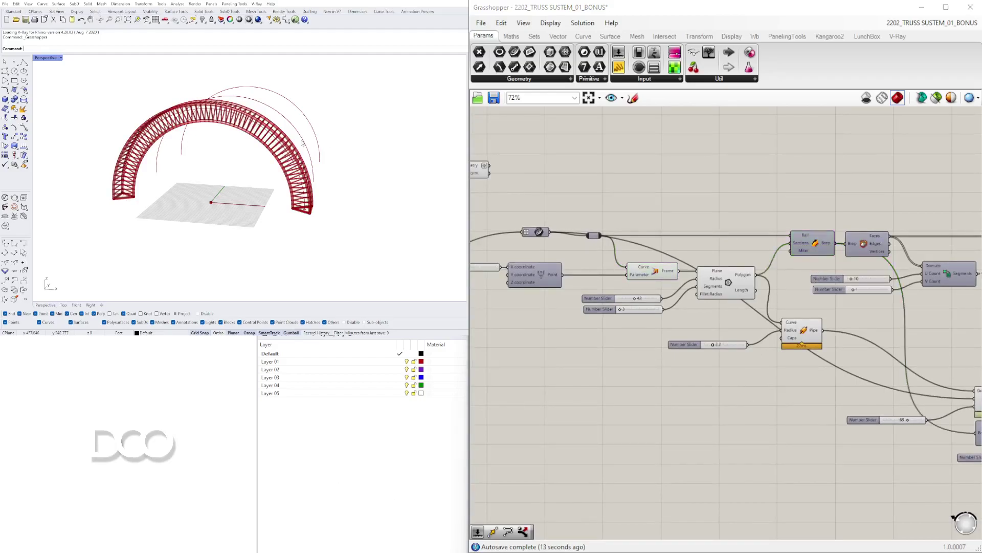
# Inspect the open truss arch and increase the radius of the Brep Edges Pipe to about 8.2.
pyautogui.scroll(9, 138, 197)
pyautogui.moveTo(113, 194); pyautogui.dragTo(311, 136, button='right')
pyautogui.scroll(-5, 248, 155)
pyautogui.moveTo(866, 351); pyautogui.dragTo(685, 323, button='right')
pyautogui.moveTo(814, 376); pyautogui.dragTo(740, 344, button='right')
pyautogui.scroll(5, 666, 352)
pyautogui.moveTo(608, 392); pyautogui.dragTo(721, 379, button='right')
pyautogui.scroll(-2, 767, 387)
pyautogui.moveTo(823, 396); pyautogui.dragTo(641, 391, button='right')
pyautogui.scroll(5, 758, 430)
pyautogui.scroll(2, 749, 436)
pyautogui.moveTo(749, 436); pyautogui.dragTo(817, 435)
# Reduce the Curve Array's count to 32.
pyautogui.scroll(-5, 692, 276)
pyautogui.moveTo(655, 281); pyautogui.dragTo(976, 342, button='right')
pyautogui.click(452, 484)
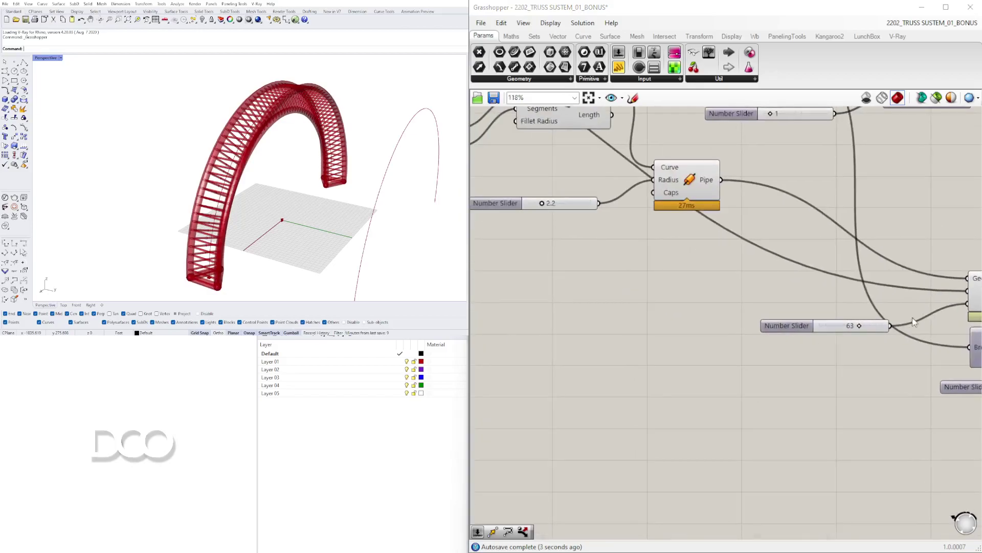
pyautogui.moveTo(910, 318); pyautogui.dragTo(822, 373, button='right')
pyautogui.scroll(9, 778, 380)
pyautogui.moveTo(754, 387); pyautogui.dragTo(669, 388)
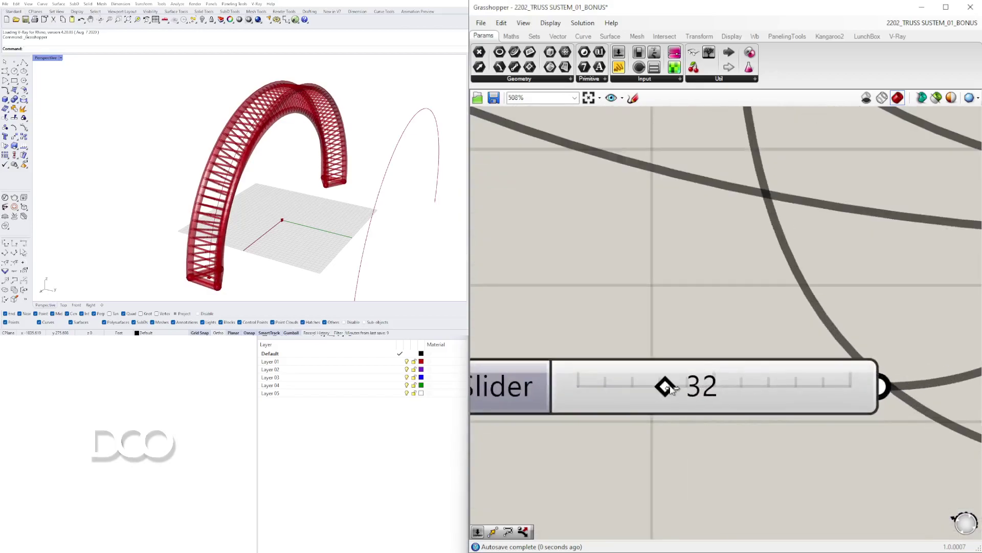
# Increase the polygon Pipe's radius to 3.1.
pyautogui.scroll(-9, 699, 209)
pyautogui.moveTo(650, 165); pyautogui.dragTo(840, 379, button='right')
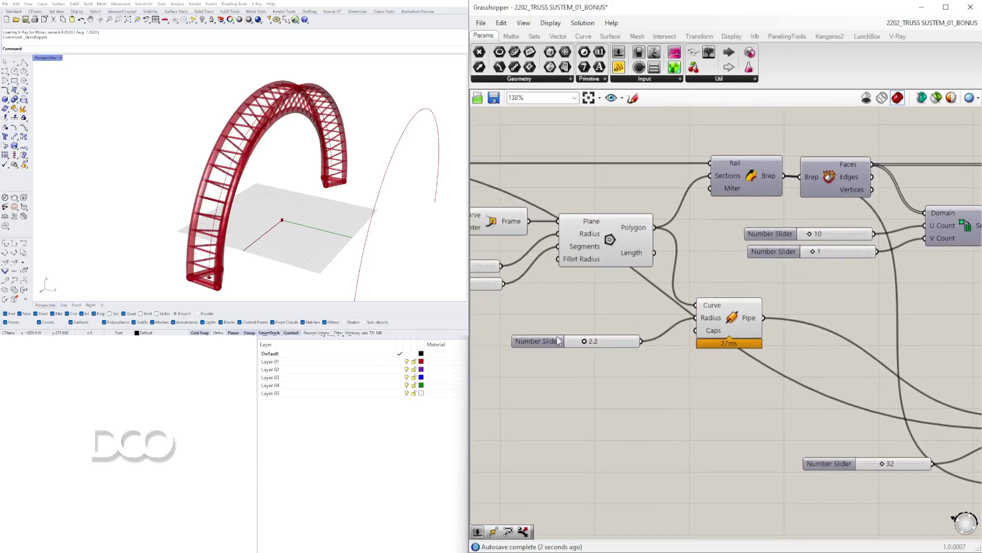
pyautogui.scroll(4, 567, 337)
pyautogui.moveTo(660, 344)
pyautogui.mouseDown()
pyautogui.moveTo(680, 349)
pyautogui.moveTo(659, 354)
pyautogui.mouseUp()
# Examine the piped truss arch from several angles and its triangular frames at the base up close.
pyautogui.moveTo(289, 162); pyautogui.dragTo(222, 136, button='right')
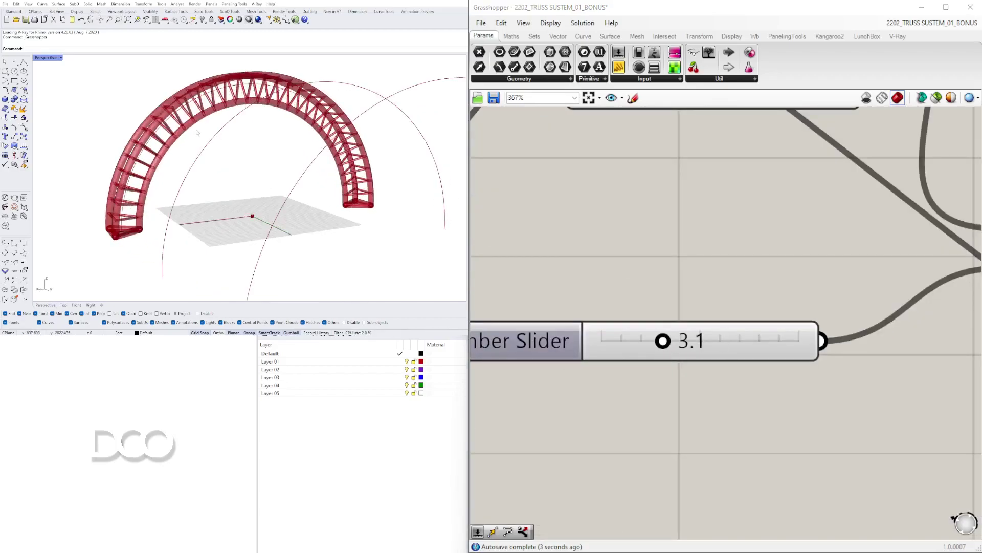
pyautogui.scroll(8, 124, 195)
pyautogui.scroll(-4, 128, 207)
pyautogui.scroll(-6, 129, 211)
pyautogui.moveTo(350, 157); pyautogui.dragTo(305, 187, button='right')
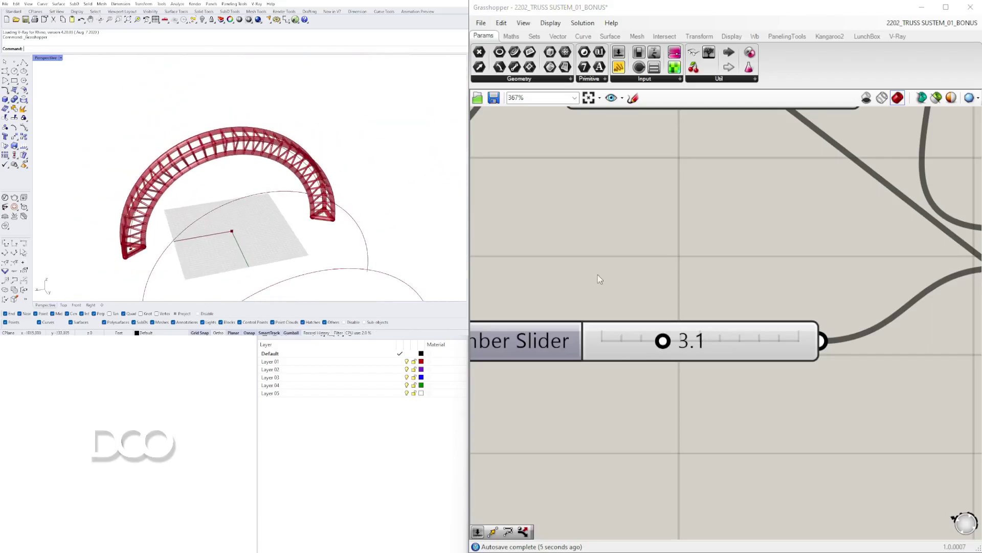
pyautogui.scroll(-4, 739, 285)
pyautogui.moveTo(740, 285); pyautogui.dragTo(561, 290, button='right')
pyautogui.scroll(-3, 851, 362)
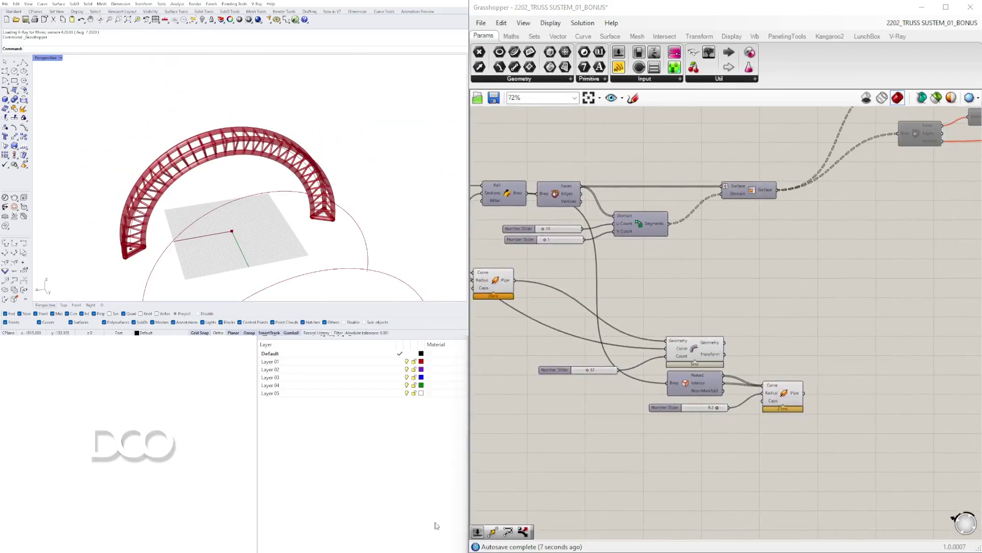
pyautogui.scroll(6, 315, 222)
pyautogui.scroll(6, 339, 217)
pyautogui.scroll(-6, 341, 210)
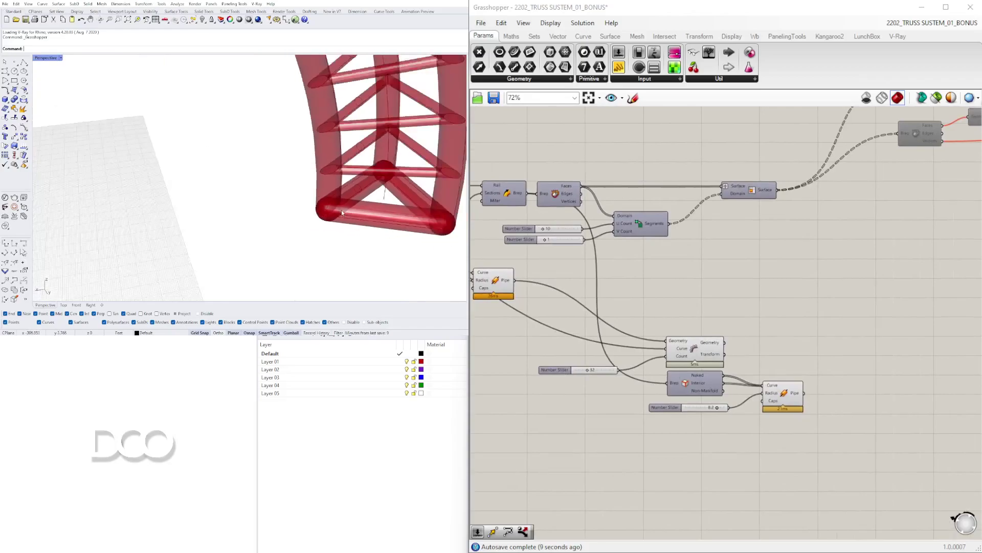
pyautogui.scroll(5, 381, 192)
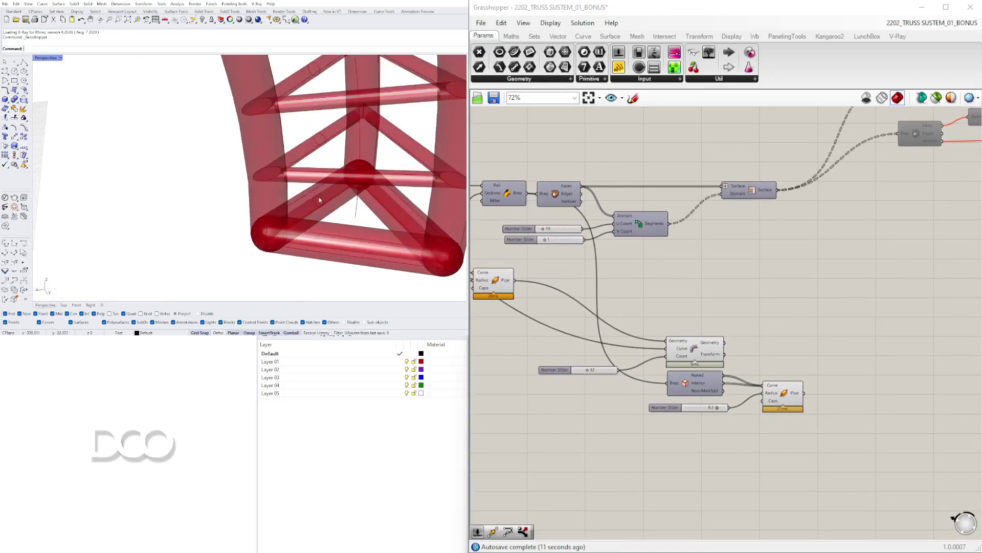
pyautogui.scroll(-8, 275, 232)
pyautogui.scroll(4, 266, 195)
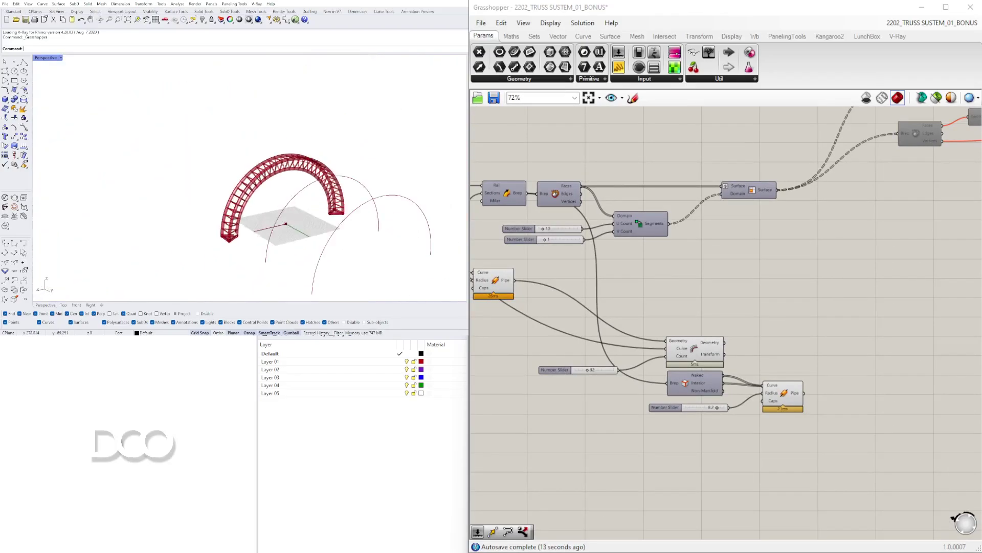
pyautogui.scroll(-5, 383, 171)
pyautogui.moveTo(392, 171); pyautogui.dragTo(143, 153, button='right')
pyautogui.scroll(-8, 141, 153)
pyautogui.scroll(5, 149, 150)
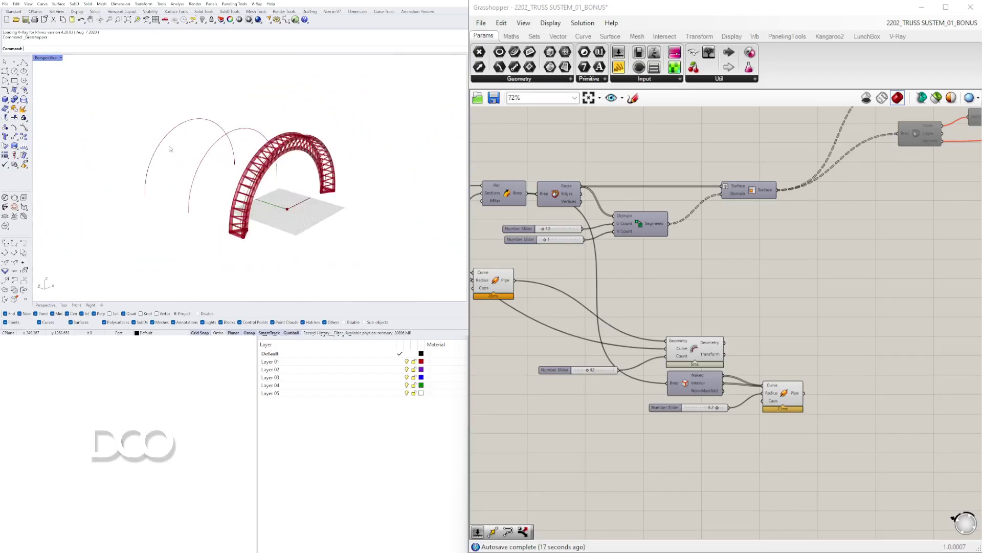
# Group the Curve Array, Brep Edges and Pipe components together with their number sliders.
pyautogui.scroll(4, 223, 177)
pyautogui.moveTo(328, 179); pyautogui.dragTo(301, 189, button='right')
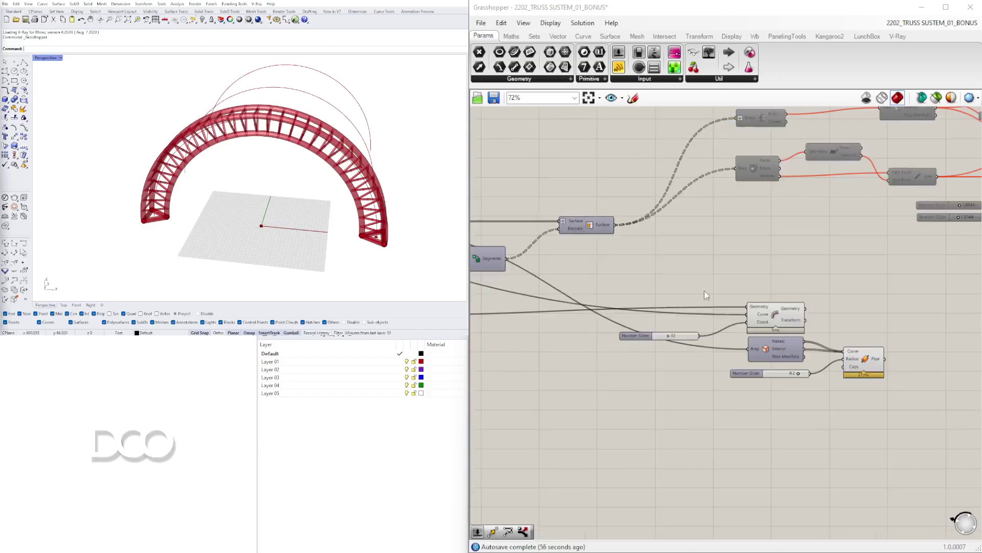
pyautogui.scroll(-2, 791, 354)
pyautogui.moveTo(836, 343); pyautogui.dragTo(906, 304, button='right')
pyautogui.moveTo(937, 397); pyautogui.dragTo(746, 278)
pyautogui.scroll(4, 847, 298)
pyautogui.moveTo(854, 310); pyautogui.dragTo(824, 329, button='right')
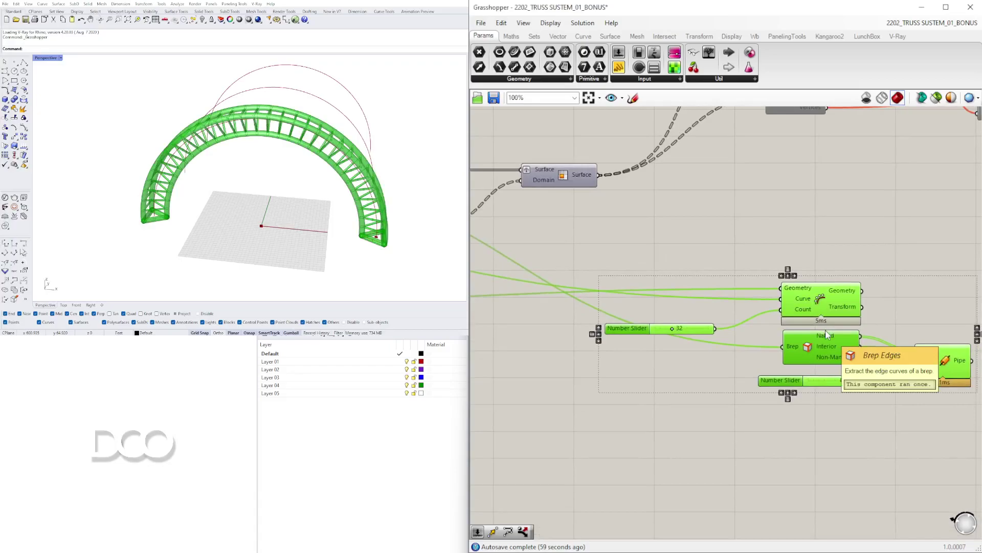
pyautogui.hotkey('ctrl', 'g')
pyautogui.click(834, 215)
# Group the disabled truss components in the upper branch and reposition the Curve Array and Pipe group below them.
pyautogui.scroll(-3, 834, 276)
pyautogui.moveTo(834, 281); pyautogui.dragTo(589, 347, button='right')
pyautogui.moveTo(903, 324); pyautogui.dragTo(557, 154)
pyautogui.hotkey('ctrl', 'g')
pyautogui.click(774, 432)
pyautogui.moveTo(718, 415); pyautogui.dragTo(869, 385, button='right')
pyautogui.moveTo(899, 443); pyautogui.dragTo(640, 313)
pyautogui.moveTo(753, 329)
pyautogui.mouseDown()
pyautogui.moveTo(799, 354)
pyautogui.moveTo(827, 342)
pyautogui.mouseUp()
pyautogui.click(816, 321)
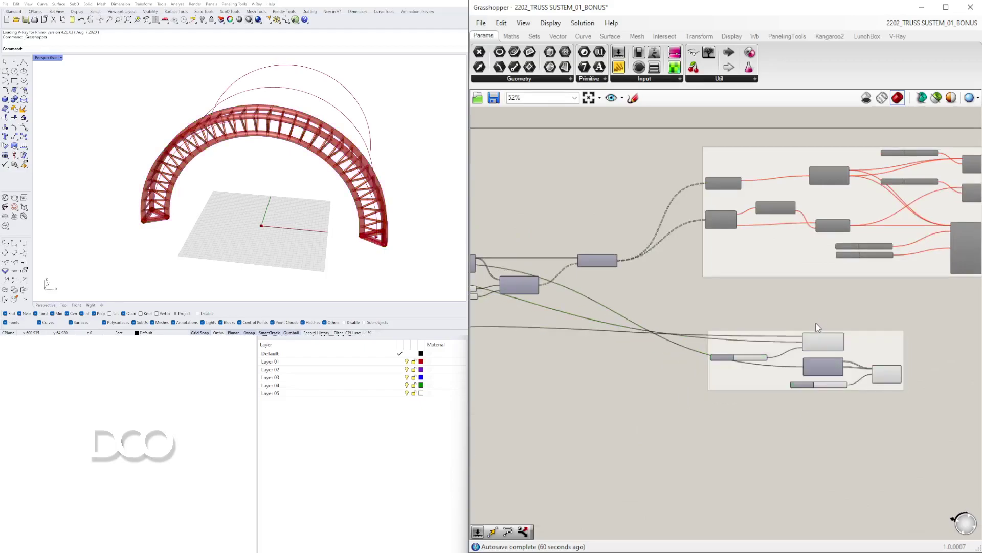
# Disable the grouped Curve Array, Brep Edges and Pipe components.
pyautogui.scroll(2, 882, 369)
pyautogui.moveTo(939, 436)
pyautogui.mouseDown()
pyautogui.moveTo(649, 313)
pyautogui.moveTo(685, 317)
pyautogui.mouseUp()
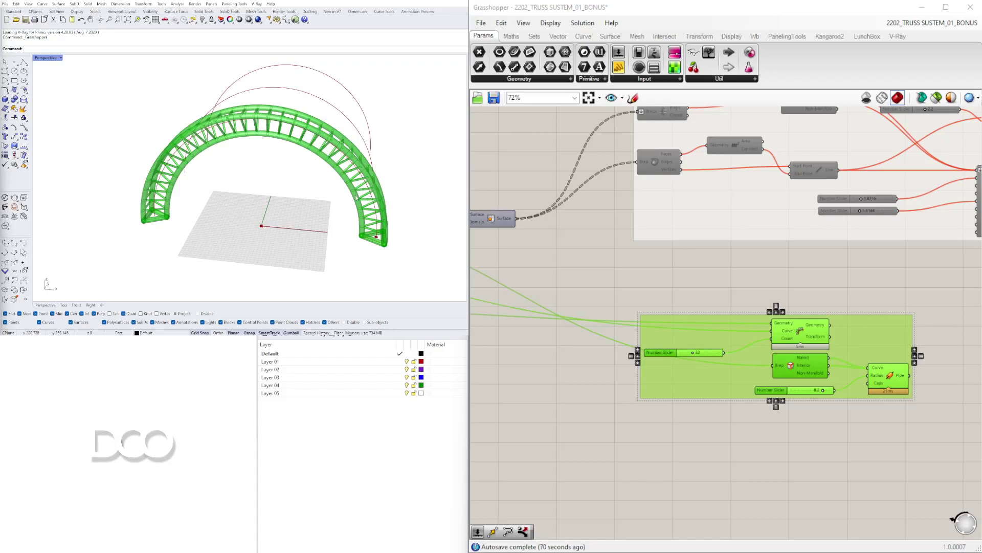
pyautogui.moveTo(209, 192); pyautogui.dragTo(213, 153, button='right')
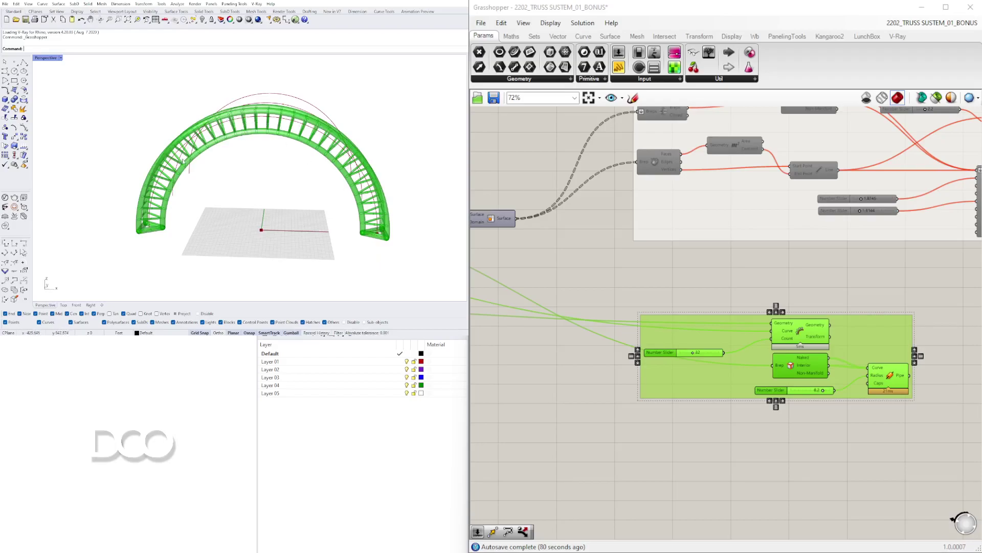
pyautogui.scroll(-3, 763, 249)
pyautogui.scroll(2, 720, 373)
pyautogui.moveTo(813, 322); pyautogui.dragTo(921, 354, button='right')
pyautogui.scroll(-2, 923, 359)
pyautogui.scroll(3, 850, 333)
pyautogui.middleClick(850, 333)
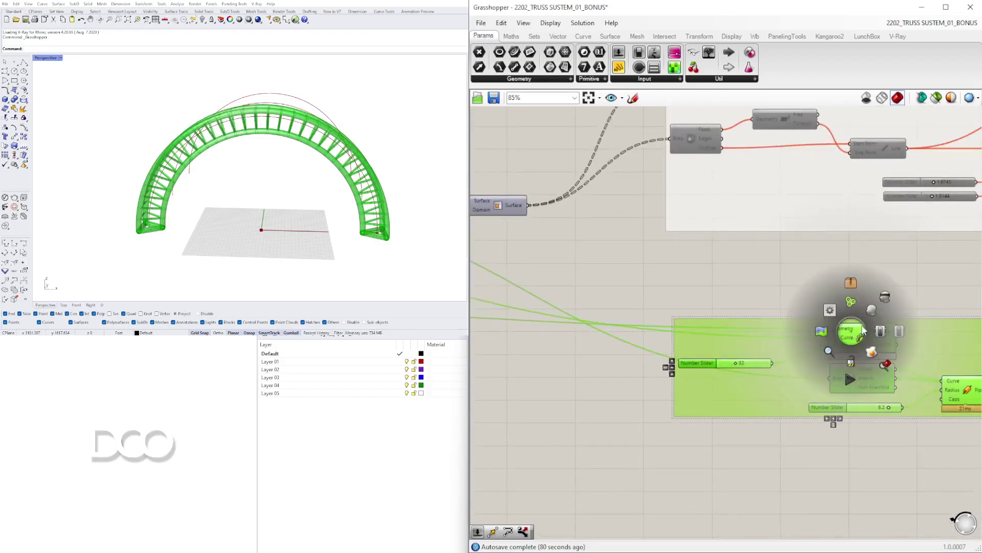
pyautogui.click(891, 329)
pyautogui.scroll(-5, 676, 276)
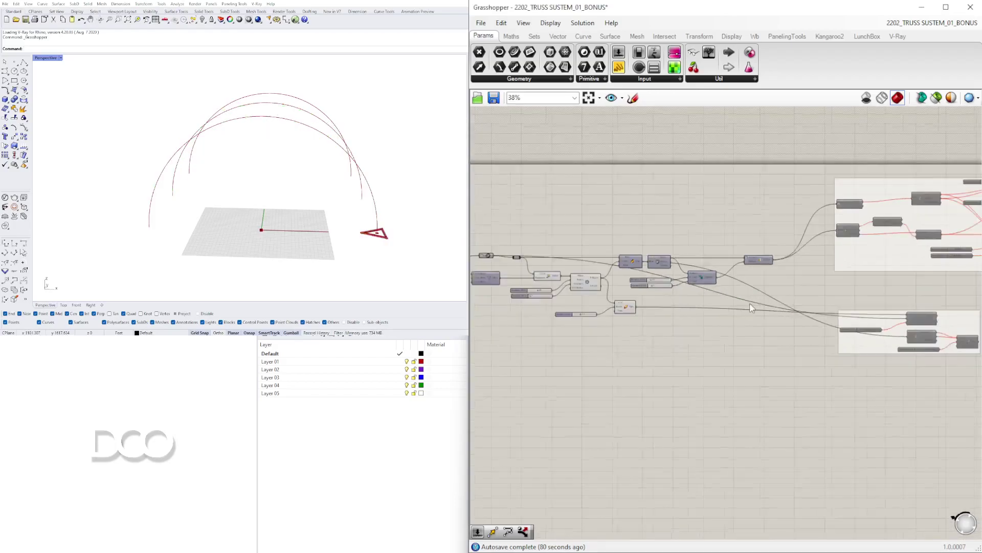
# Hide the previews of the Move component and the polygon Pipe.
pyautogui.scroll(5, 675, 276)
pyautogui.rightClick(814, 260)
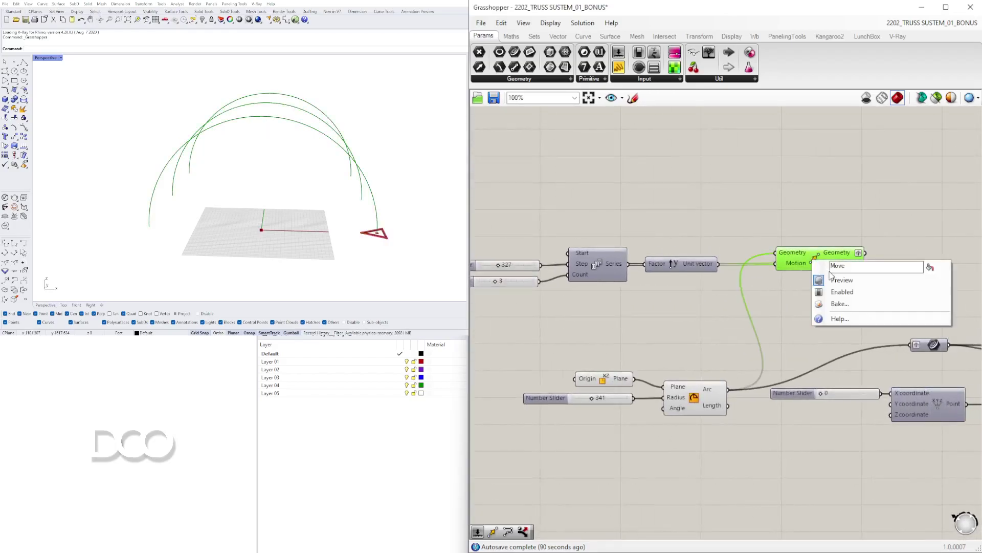
pyautogui.click(833, 282)
pyautogui.moveTo(847, 306); pyautogui.dragTo(676, 256, button='right')
pyautogui.scroll(-4, 677, 257)
pyautogui.moveTo(967, 378); pyautogui.dragTo(790, 390, button='right')
pyautogui.scroll(4, 790, 390)
pyautogui.moveTo(764, 398); pyautogui.dragTo(547, 306)
pyautogui.middleClick(586, 307)
pyautogui.click(614, 281)
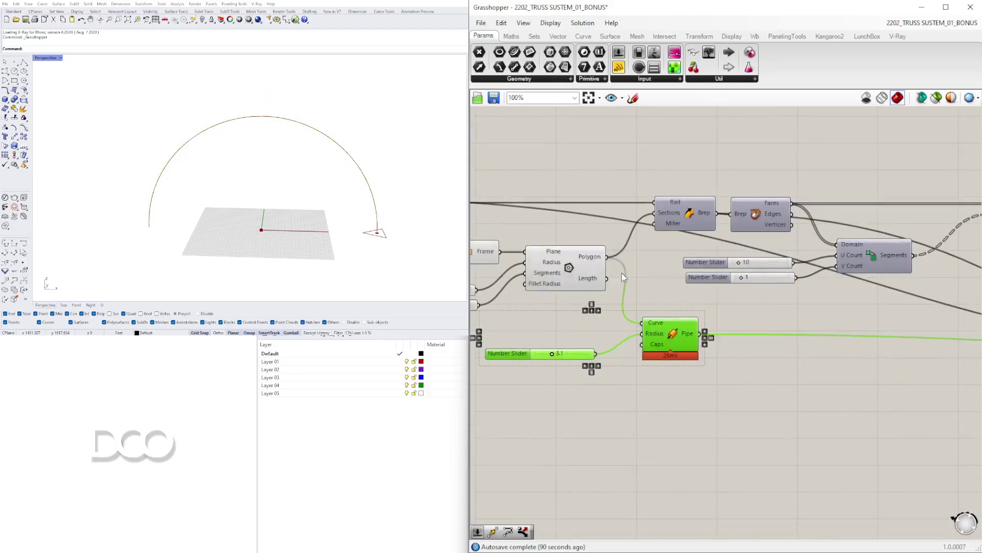
# Examine the single arc with its base polygon and trace the Arc component that feeds the definition.
pyautogui.moveTo(584, 343); pyautogui.dragTo(869, 360, button='right')
pyautogui.moveTo(411, 190); pyautogui.dragTo(342, 193, button='right')
pyautogui.moveTo(810, 284); pyautogui.dragTo(820, 303, button='right')
pyautogui.click(765, 287)
pyautogui.moveTo(657, 293); pyautogui.dragTo(951, 313, button='right')
pyautogui.moveTo(799, 310); pyautogui.dragTo(744, 308, button='right')
pyautogui.click(654, 306)
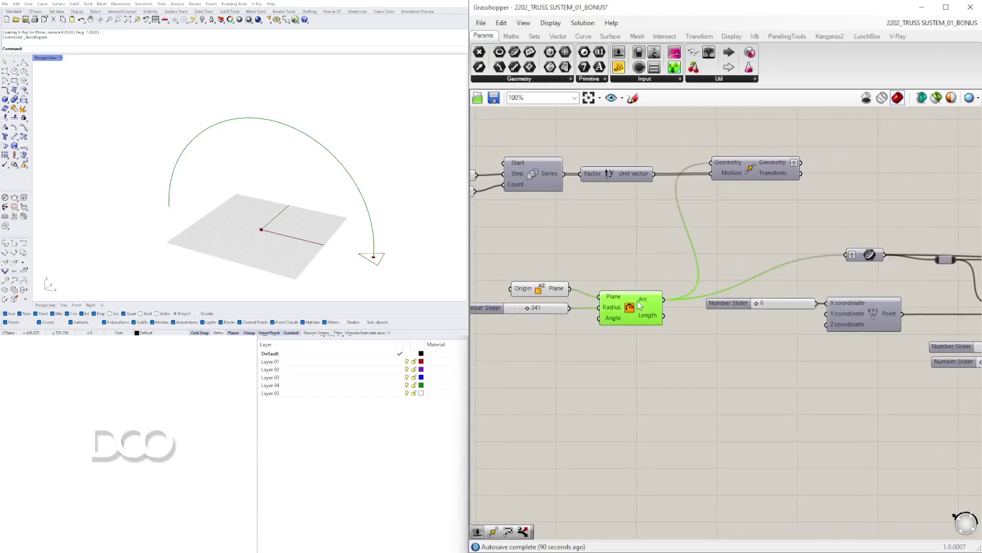
pyautogui.scroll(-2, 653, 307)
pyautogui.moveTo(553, 307); pyautogui.dragTo(595, 318, button='right')
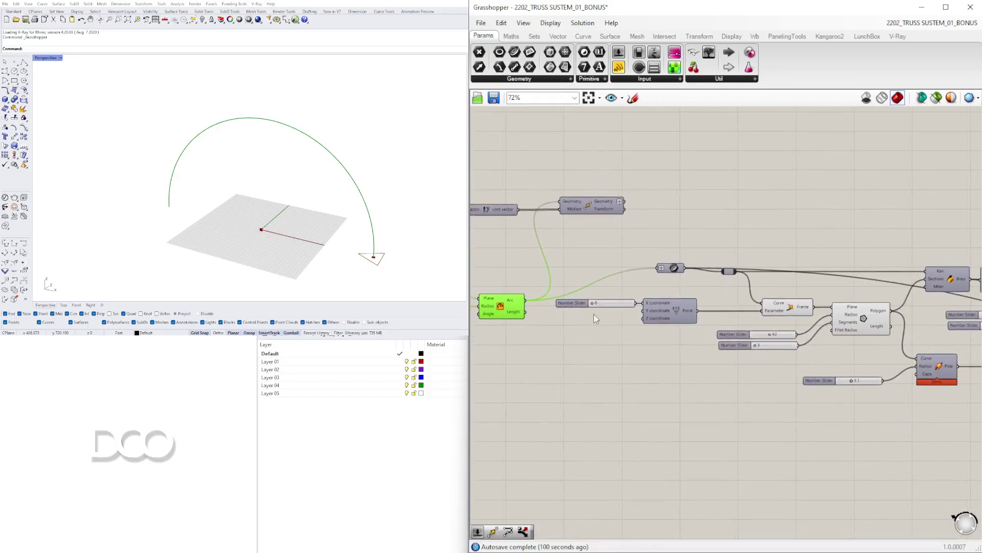
# Add a Perp Frames component above the existing Perp Frame and feed it the arc curve.
pyautogui.doubleClick(752, 217)
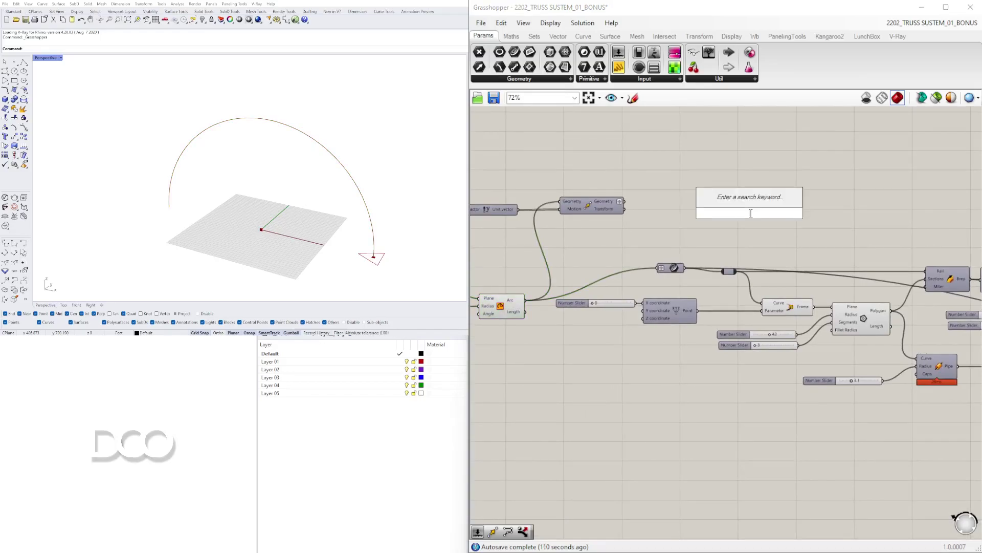
pyautogui.write('PER')
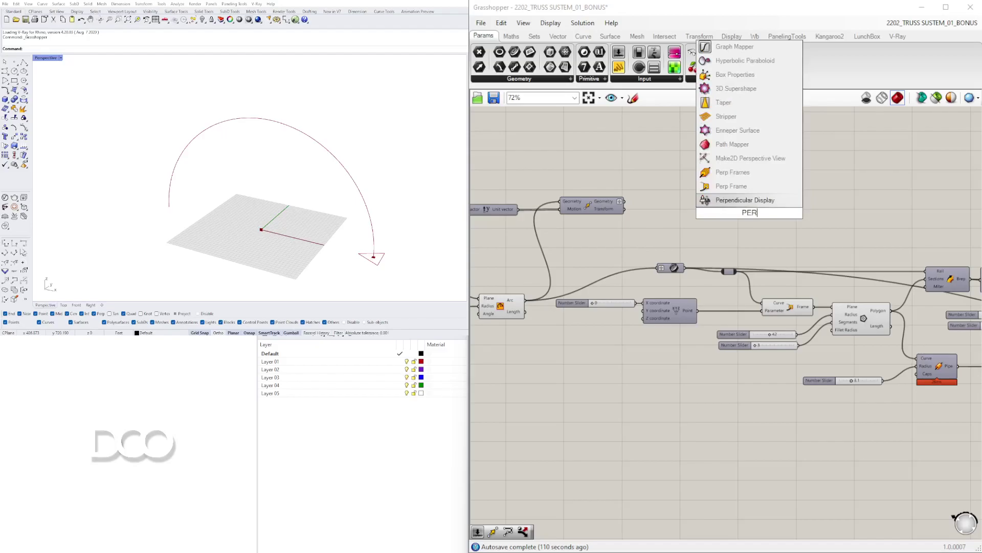
pyautogui.click(757, 173)
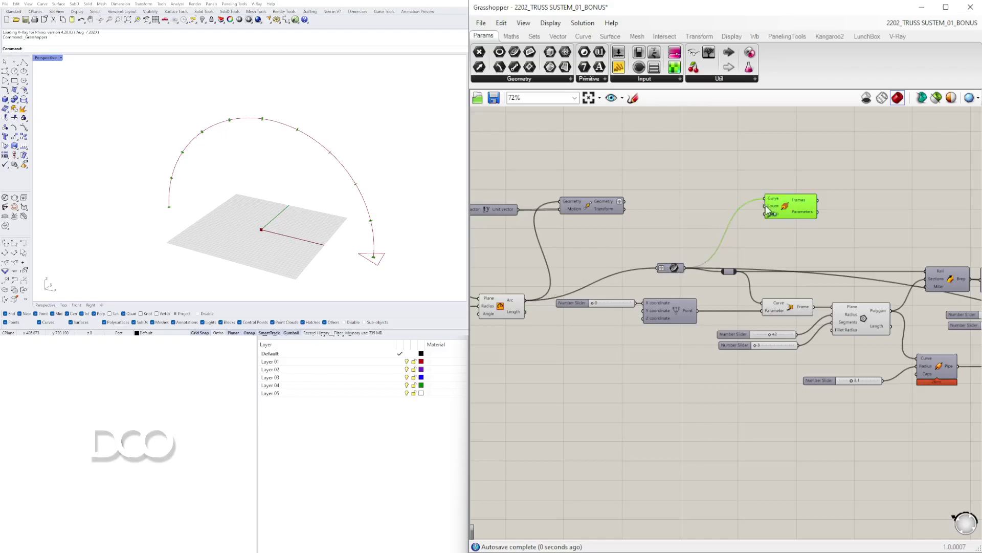
pyautogui.moveTo(780, 264); pyautogui.dragTo(722, 278, button='right')
pyautogui.moveTo(806, 256); pyautogui.dragTo(766, 271, button='right')
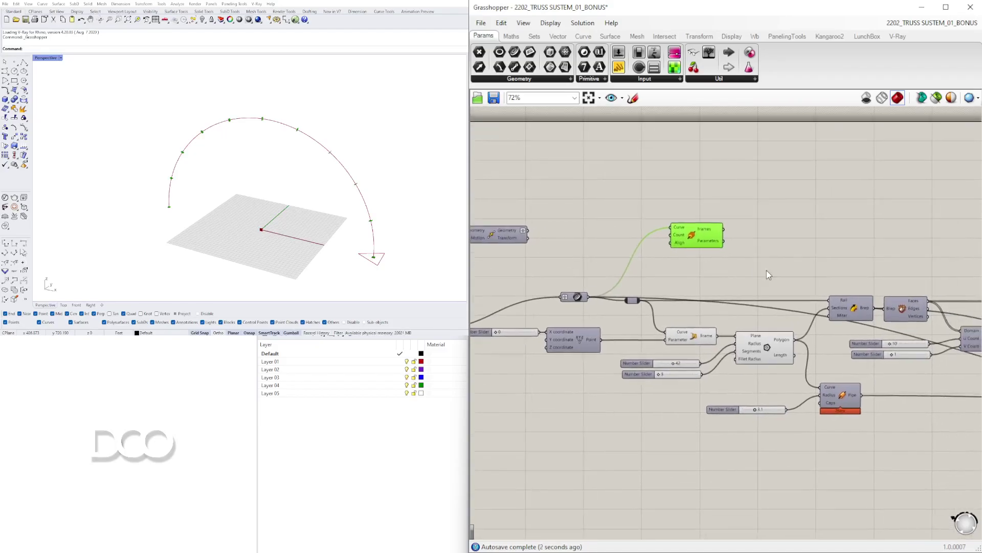
# Copy the Polygon with its radius 42 and segments 3 sliders and base the copy on the Perp Frames planes.
pyautogui.click(766, 353)
pyautogui.moveTo(699, 385); pyautogui.dragTo(652, 367)
pyautogui.keyDown('alt'); pyautogui.moveTo(773, 338); pyautogui.dragTo(800, 253); pyautogui.keyUp('alt')
pyautogui.click(764, 225)
pyautogui.scroll(2, 699, 259)
pyautogui.moveTo(701, 265); pyautogui.dragTo(663, 270)
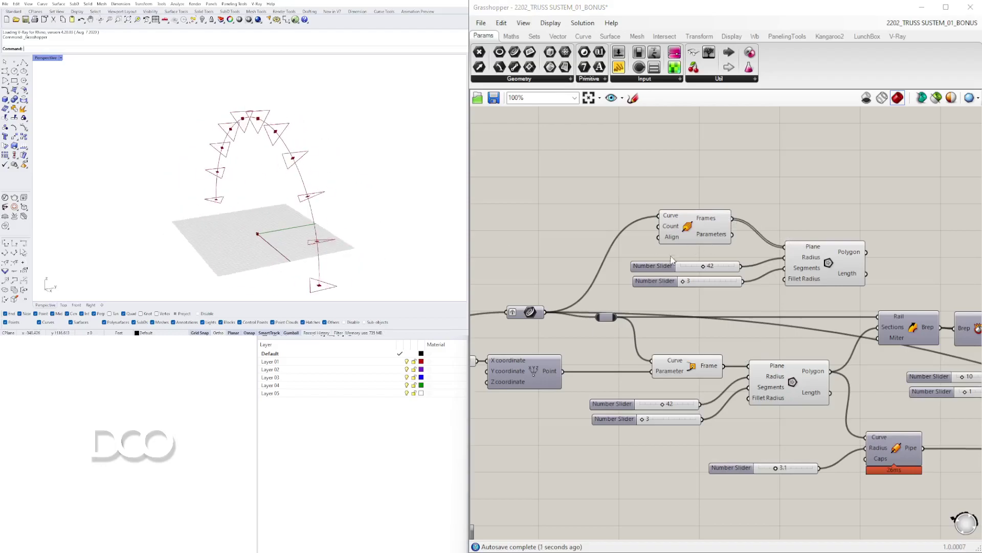
# Examine the triangles distributed along the arc and the copied Polygon's radius and segments inputs.
pyautogui.scroll(5, 649, 297)
pyautogui.scroll(-5, 586, 290)
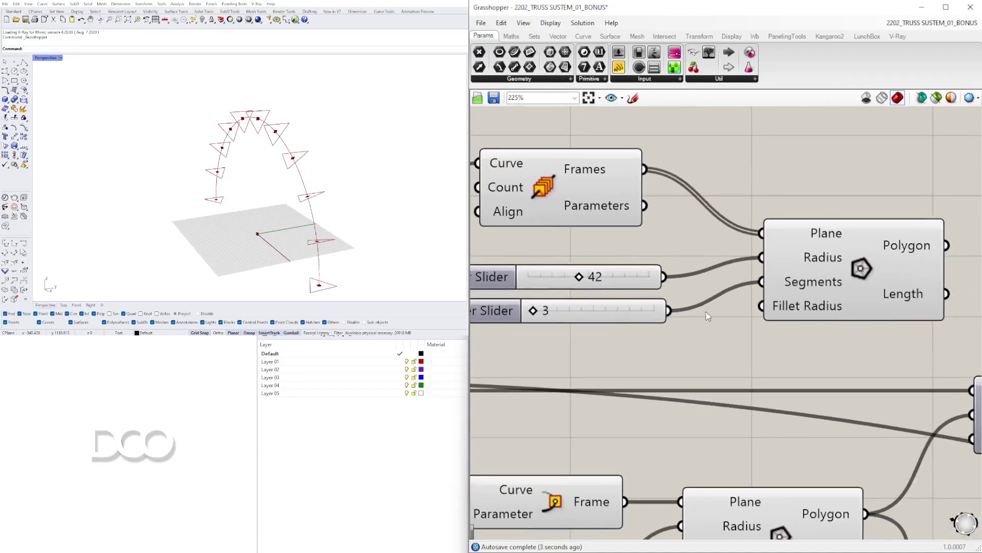
pyautogui.scroll(5, 530, 287)
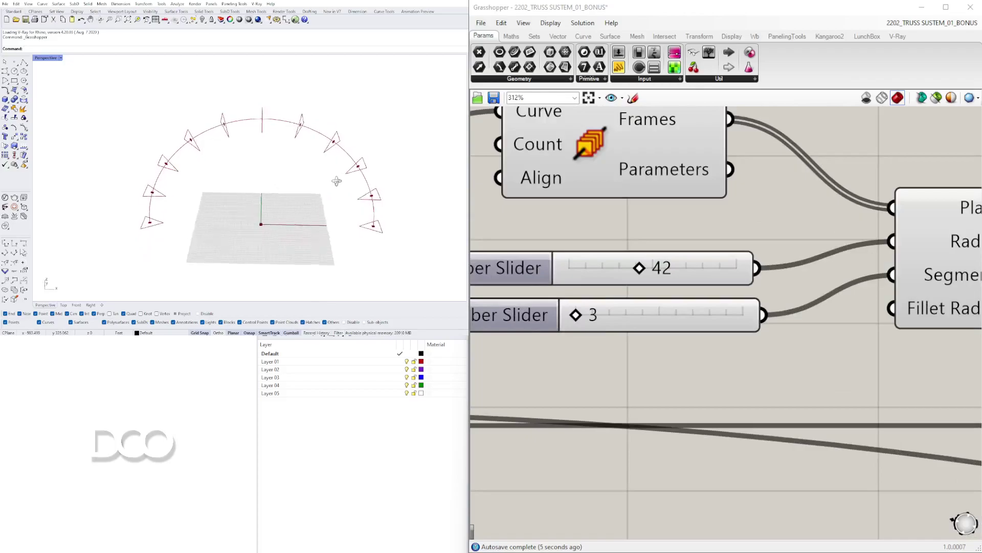
pyautogui.scroll(-3, 823, 276)
pyautogui.click(847, 277)
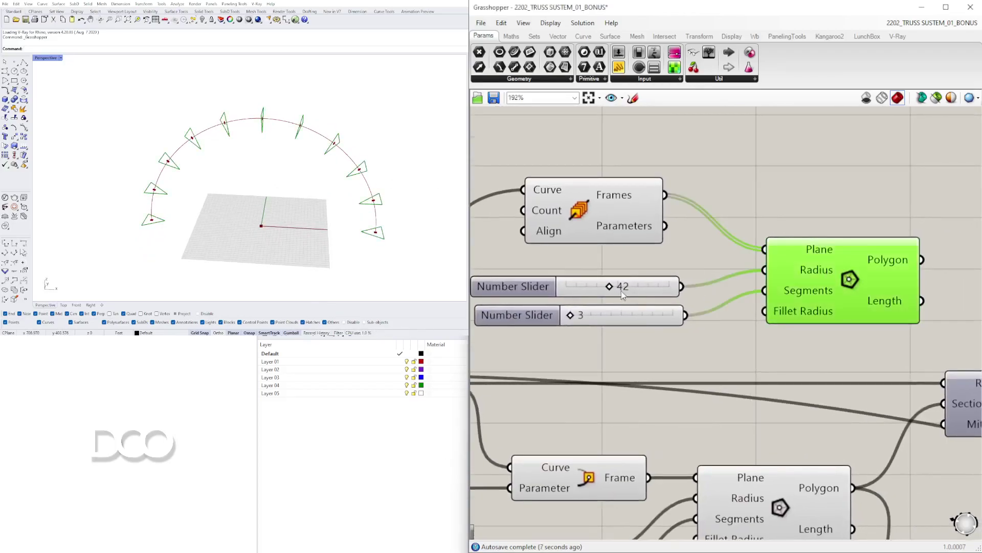
pyautogui.scroll(5, 623, 295)
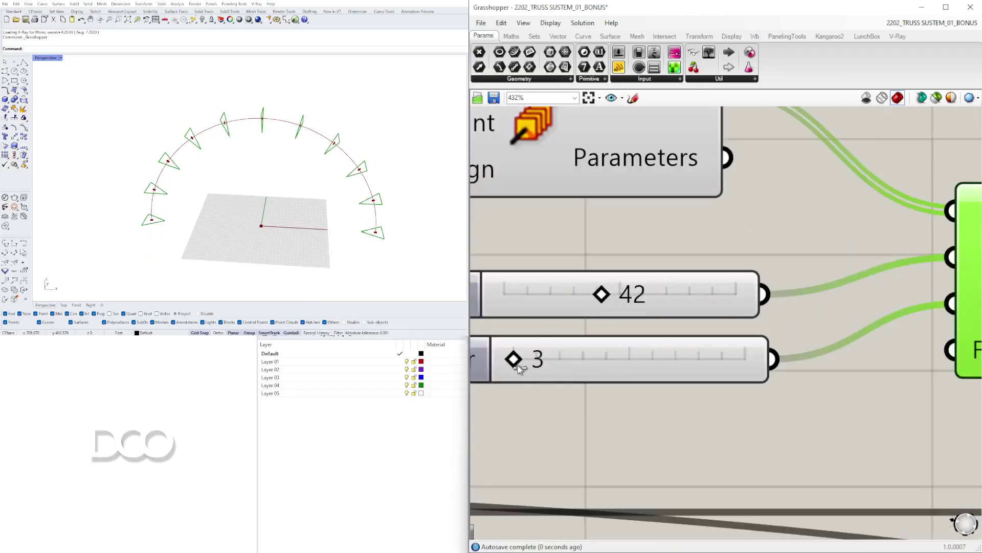
pyautogui.scroll(-5, 585, 297)
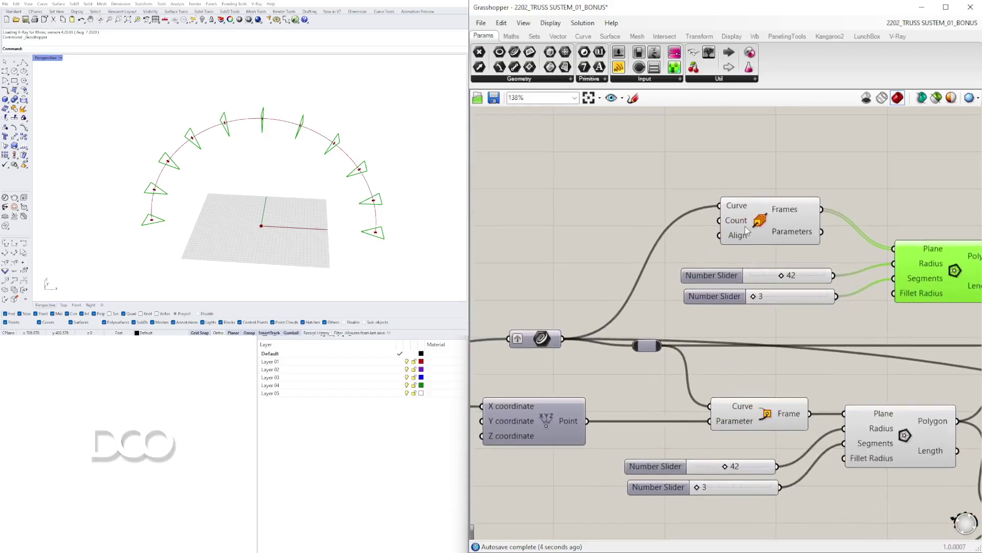
# Add a number slider for the Perp Frames count and set it to 2.
pyautogui.doubleClick(527, 203)
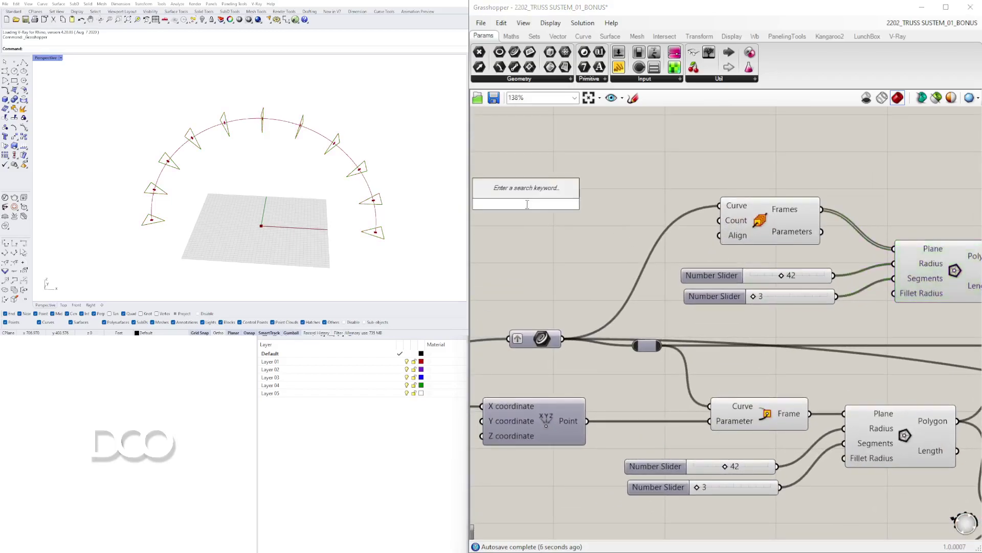
pyautogui.write('3')
pyautogui.press('Return')
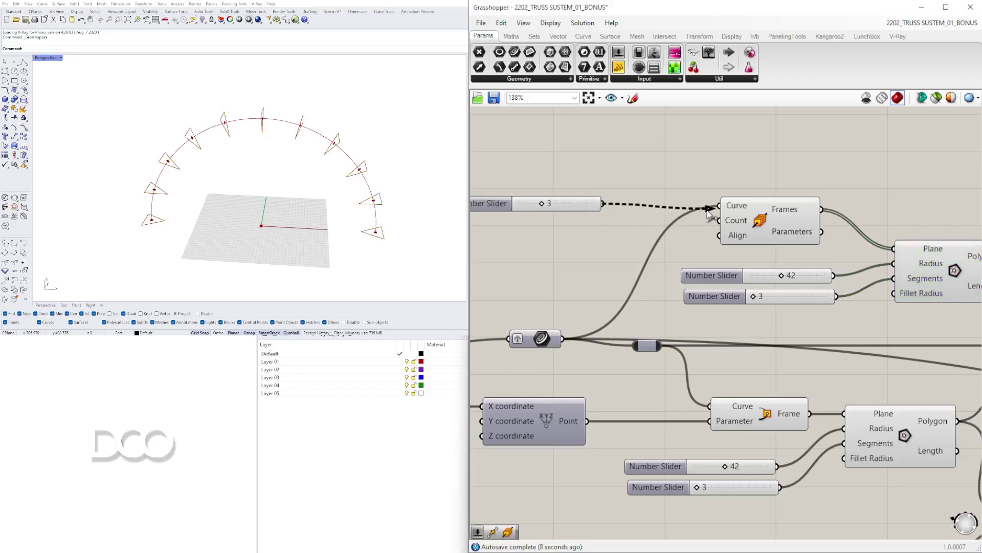
pyautogui.scroll(2, 584, 220)
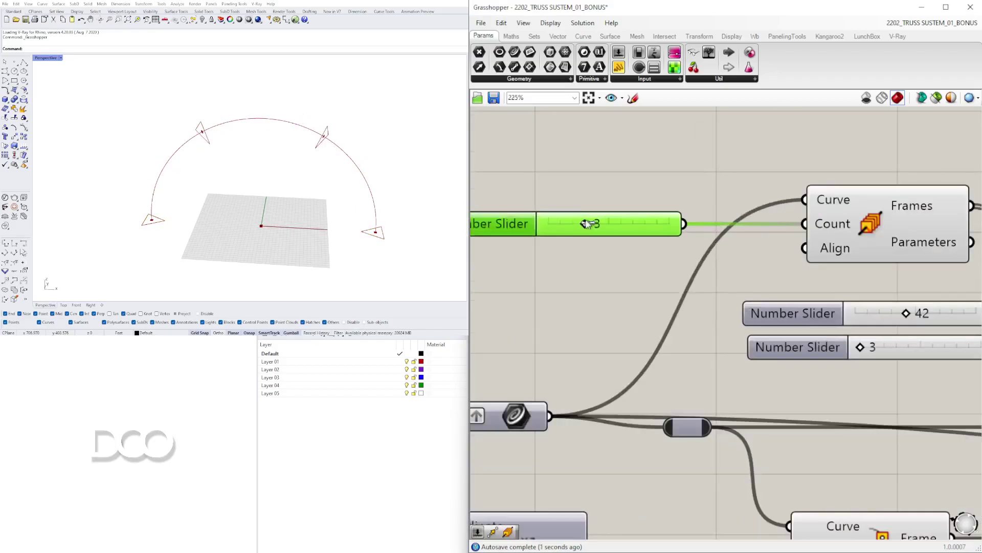
pyautogui.moveTo(378, 154); pyautogui.dragTo(339, 171, button='right')
pyautogui.scroll(-4, 713, 227)
pyautogui.moveTo(916, 257); pyautogui.dragTo(767, 271, button='right')
pyautogui.click(607, 288)
pyautogui.scroll(1, 602, 292)
pyautogui.scroll(2, 765, 263)
pyautogui.scroll(-1, 664, 248)
pyautogui.moveTo(640, 254); pyautogui.dragTo(719, 282, button='right')
# Spread out the Perp Frames, the copied Polygon and its sliders to make room for more radius sliders.
pyautogui.moveTo(776, 149); pyautogui.dragTo(536, 237)
pyautogui.moveTo(665, 174); pyautogui.dragTo(765, 229, button='right')
pyautogui.click(861, 204)
pyautogui.moveTo(823, 193); pyautogui.dragTo(602, 295)
pyautogui.moveTo(787, 261); pyautogui.dragTo(790, 146)
pyautogui.moveTo(847, 199); pyautogui.dragTo(705, 193, button='right')
pyautogui.moveTo(856, 324); pyautogui.dragTo(931, 319)
pyautogui.moveTo(788, 282); pyautogui.dragTo(786, 248, button='right')
pyautogui.moveTo(595, 290); pyautogui.dragTo(576, 224)
pyautogui.moveTo(602, 318); pyautogui.dragTo(602, 343)
# Copy the Polygon's radius slider, add it as a second Radius input and set it to 68.
pyautogui.moveTo(562, 229); pyautogui.dragTo(599, 254)
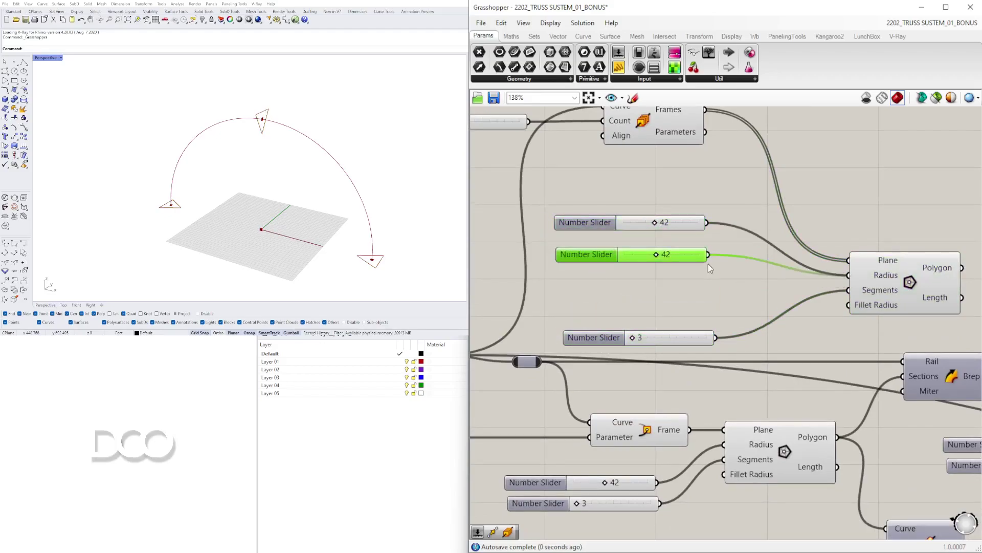
pyautogui.scroll(4, 674, 260)
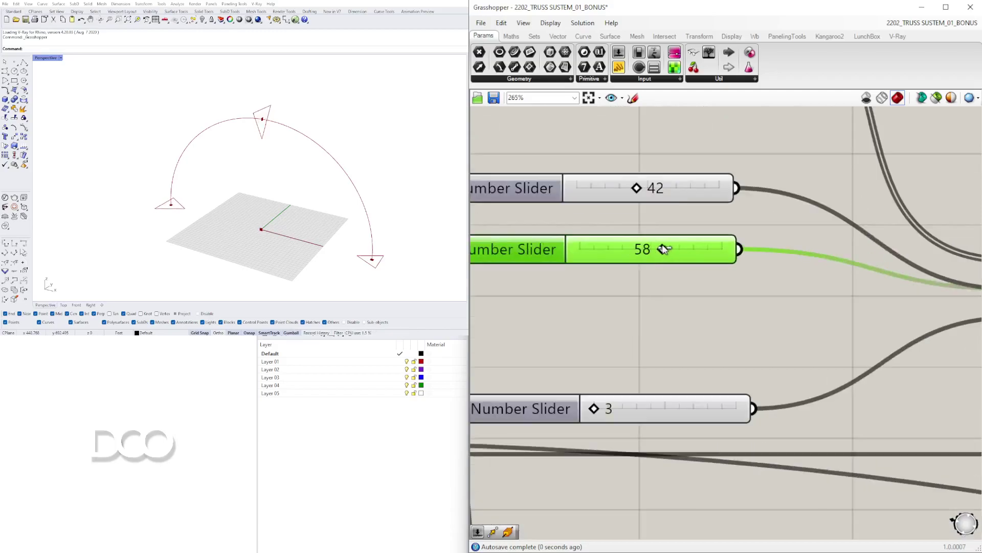
pyautogui.moveTo(670, 251); pyautogui.dragTo(680, 251)
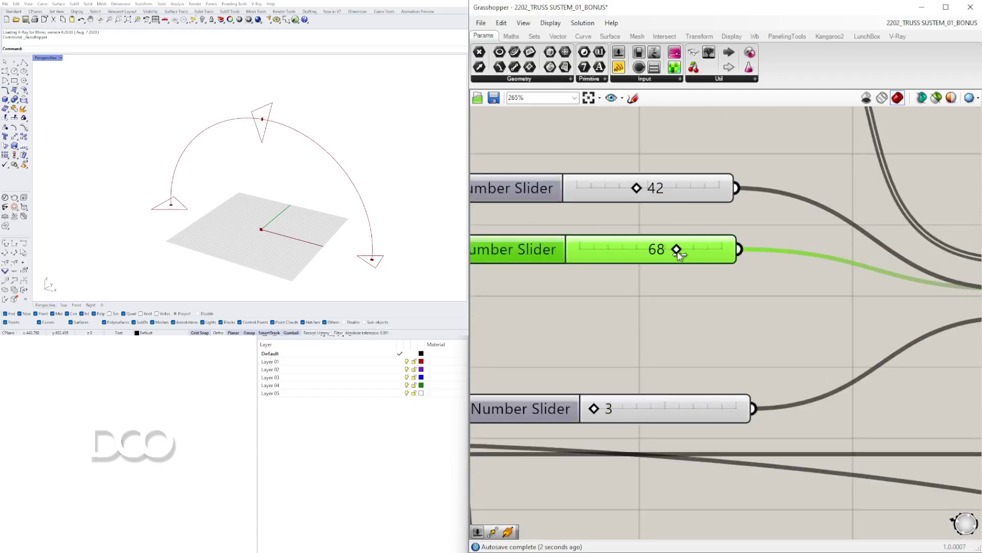
pyautogui.scroll(-3, 768, 250)
pyautogui.scroll(1, 758, 251)
# Copy the 68 slider, add it as a third Radius input and set it to 71.
pyautogui.keyDown('alt'); pyautogui.moveTo(602, 267); pyautogui.dragTo(634, 287); pyautogui.keyUp('alt')
pyautogui.scroll(-3, 635, 287)
pyautogui.scroll(2, 732, 296)
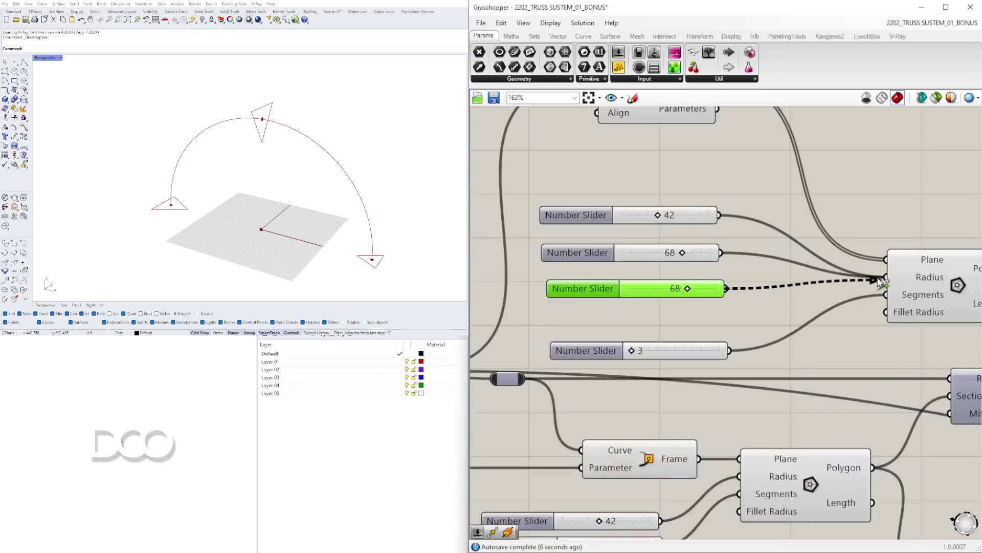
pyautogui.scroll(4, 647, 269)
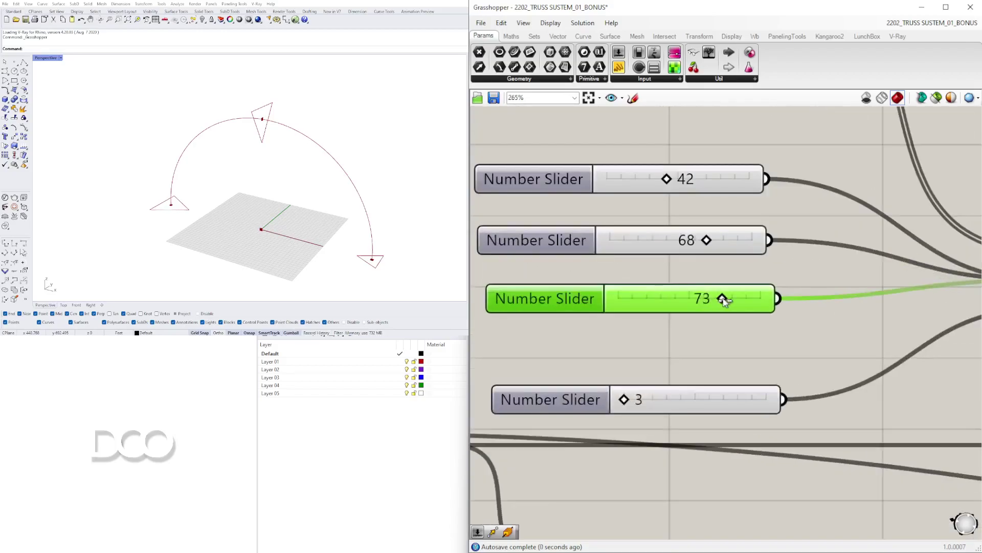
pyautogui.moveTo(750, 298); pyautogui.dragTo(716, 297)
pyautogui.scroll(-7, 668, 364)
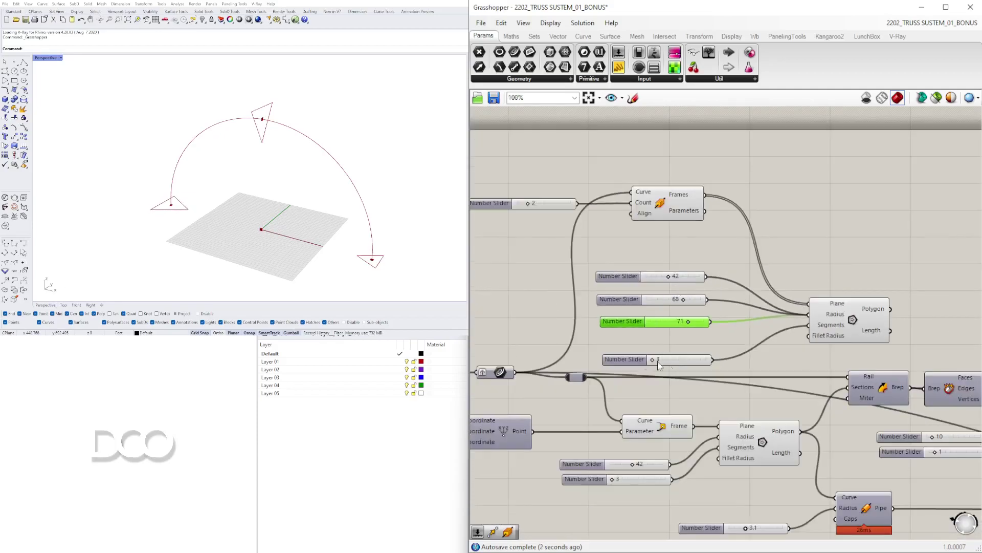
# Add a Loft component beside the copied Polygon.
pyautogui.moveTo(739, 356); pyautogui.dragTo(852, 350, button='right')
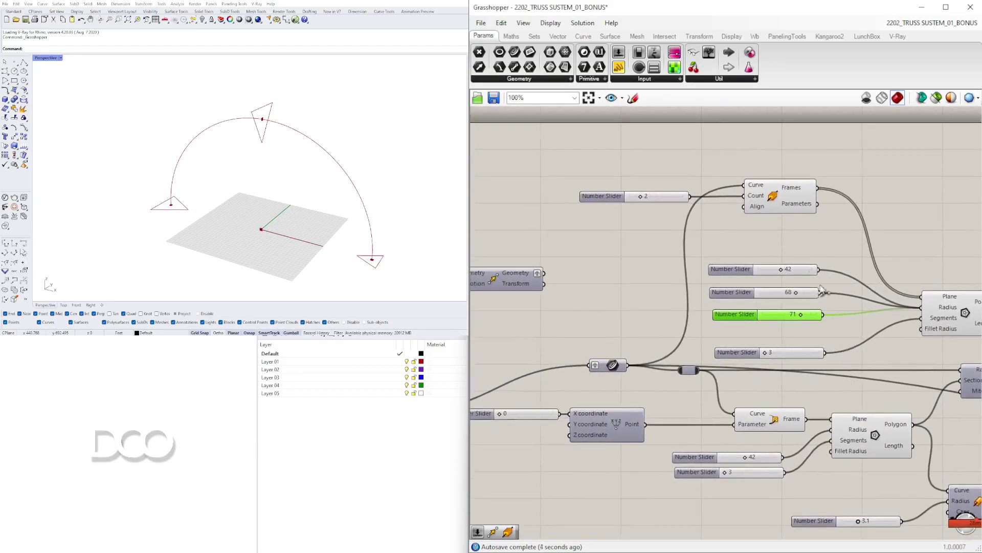
pyautogui.scroll(-2, 732, 279)
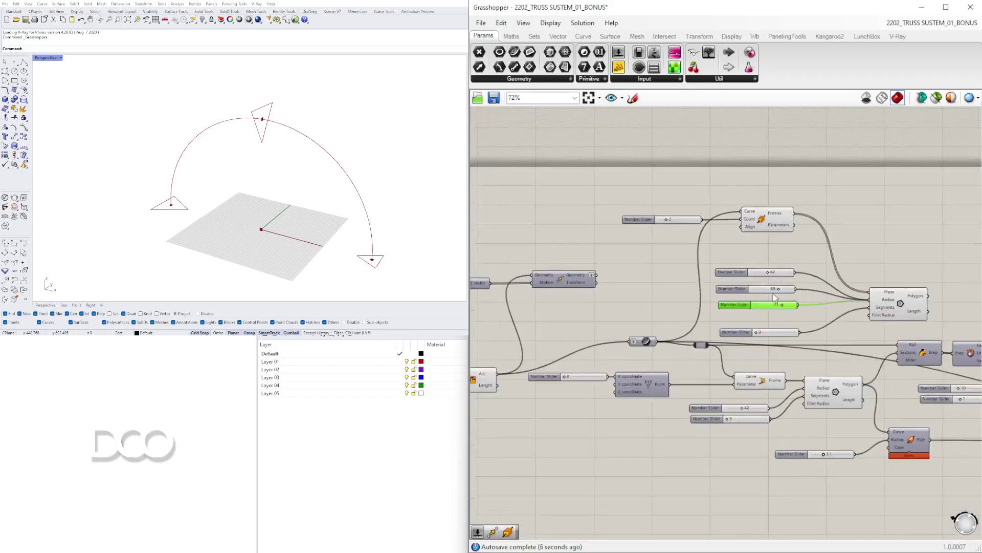
pyautogui.moveTo(891, 293); pyautogui.dragTo(716, 283, button='right')
pyautogui.scroll(4, 717, 279)
pyautogui.moveTo(721, 304); pyautogui.dragTo(730, 295)
pyautogui.moveTo(804, 298); pyautogui.dragTo(708, 299, button='right')
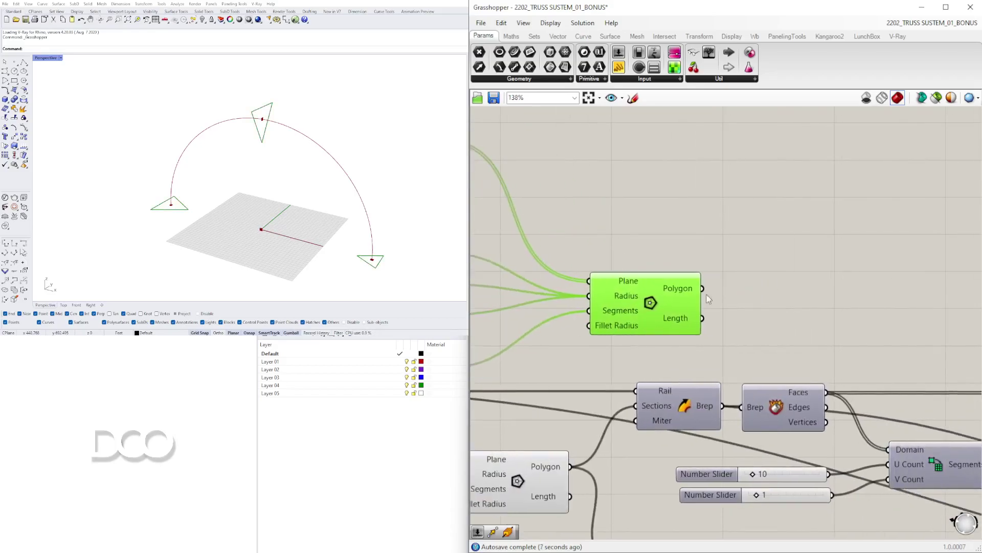
pyautogui.doubleClick(778, 265)
pyautogui.write('LOFT')
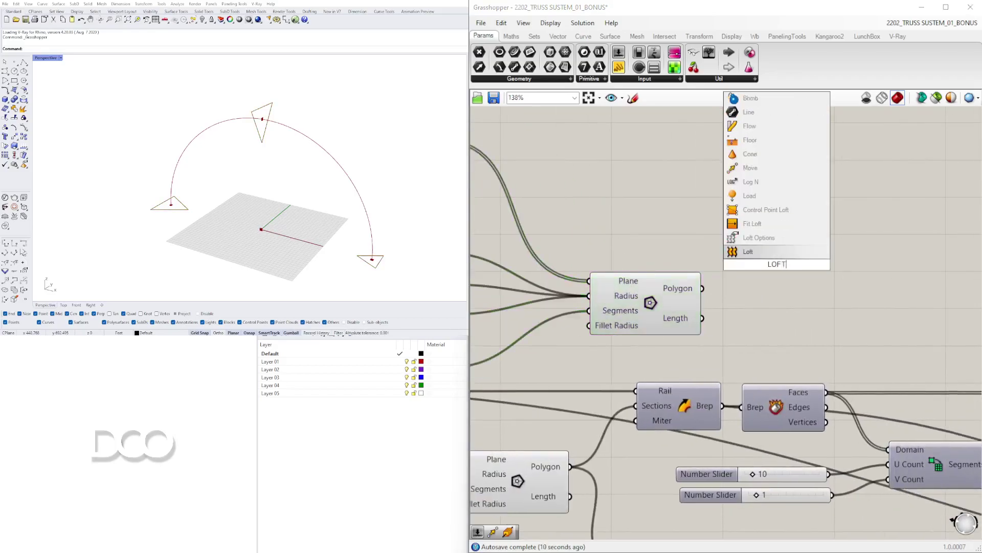
pyautogui.click(762, 252)
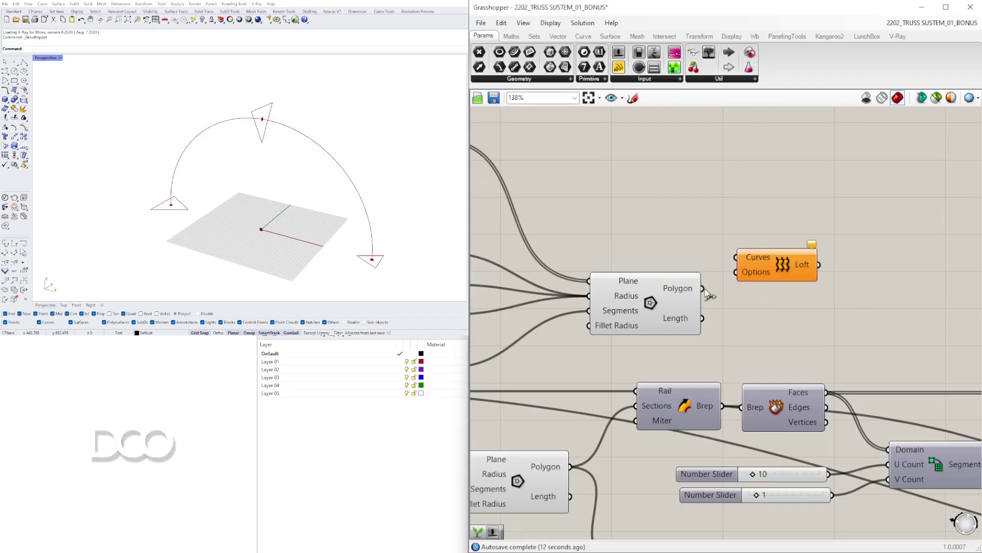
# Connect the copied Polygon's output to the Loft's Curves input to surface the three sections.
pyautogui.moveTo(735, 258); pyautogui.dragTo(809, 283)
pyautogui.moveTo(217, 123); pyautogui.dragTo(289, 106, button='right')
pyautogui.scroll(-4, 696, 275)
# Set the middle radius slider to 25 and the first radius slider to 12.
pyautogui.moveTo(633, 277); pyautogui.dragTo(761, 280, button='right')
pyautogui.scroll(8, 763, 279)
pyautogui.moveTo(736, 302); pyautogui.dragTo(661, 311)
pyautogui.doubleClick(696, 229)
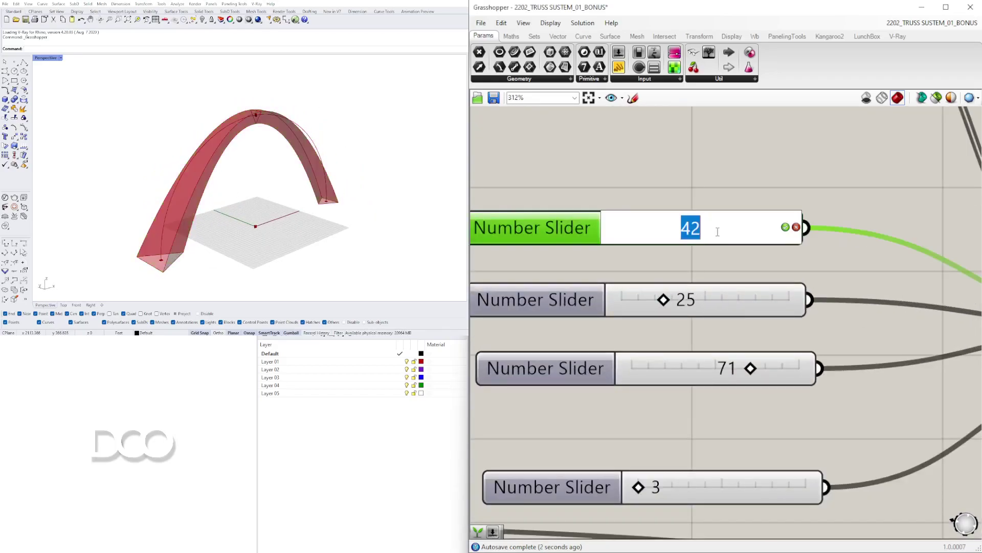
pyautogui.write('12')
pyautogui.press('Return')
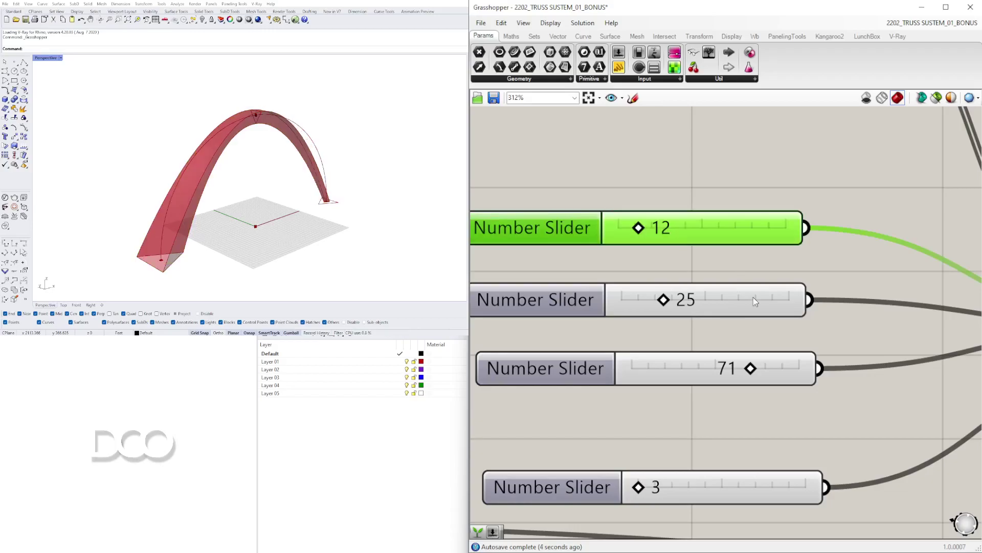
# Set the first and third radius sliders to 42 and the middle one to 91.
pyautogui.doubleClick(674, 241)
pyautogui.write('42')
pyautogui.press('Return')
pyautogui.click(727, 367)
pyautogui.doubleClick(727, 367)
pyautogui.write('42')
pyautogui.press('Return')
pyautogui.moveTo(333, 153)
pyautogui.mouseDown(button='right')
pyautogui.moveTo(215, 132)
pyautogui.moveTo(208, 147)
pyautogui.moveTo(358, 172)
pyautogui.moveTo(316, 155)
pyautogui.mouseUp(button='right')
pyautogui.moveTo(667, 301); pyautogui.dragTo(774, 301)
pyautogui.moveTo(317, 141); pyautogui.dragTo(236, 149, button='right')
# Compare the original Isotrim surfaces with the loft by temporarily showing their preview.
pyautogui.scroll(-9, 738, 247)
pyautogui.moveTo(906, 266); pyautogui.dragTo(778, 313, button='right')
pyautogui.scroll(3, 818, 322)
pyautogui.moveTo(639, 306); pyautogui.dragTo(746, 287, button='right')
pyautogui.moveTo(673, 338); pyautogui.dragTo(808, 275, button='right')
pyautogui.moveTo(873, 296); pyautogui.dragTo(788, 296, button='right')
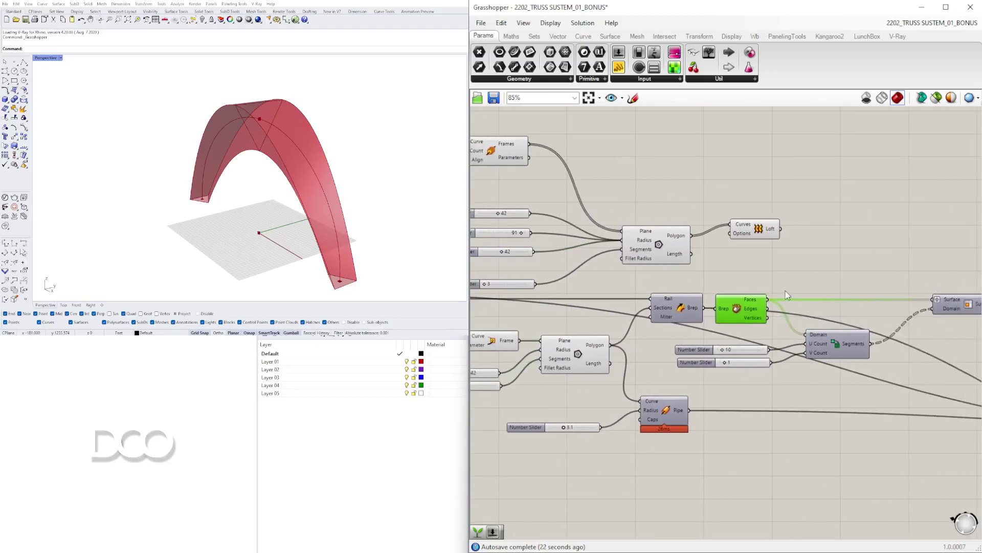
pyautogui.moveTo(913, 288); pyautogui.dragTo(566, 282, button='right')
pyautogui.moveTo(871, 270); pyautogui.dragTo(980, 311, button='right')
pyautogui.rightClick(738, 342)
pyautogui.click(766, 358)
pyautogui.moveTo(268, 149); pyautogui.dragTo(399, 148, button='right')
pyautogui.rightClick(742, 350)
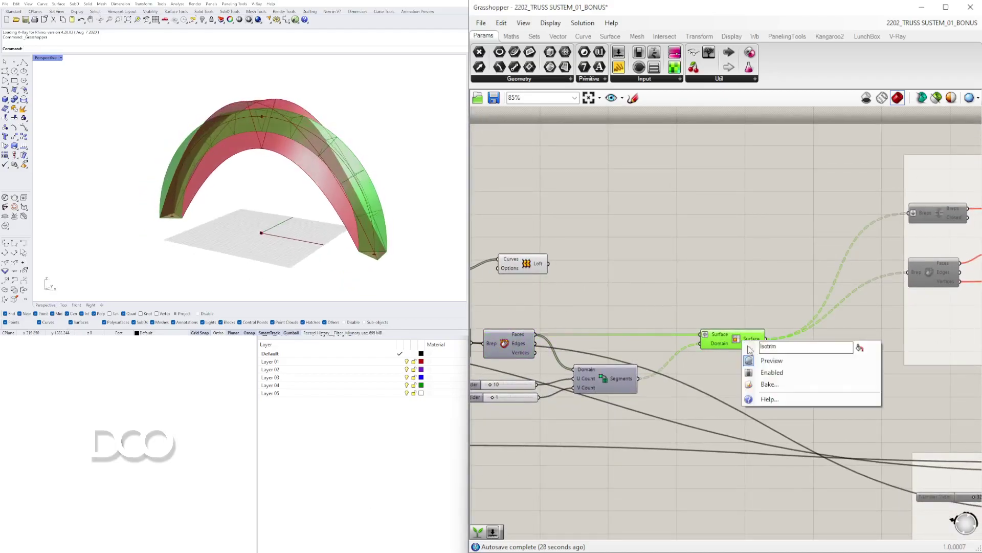
pyautogui.click(766, 359)
pyautogui.moveTo(205, 153); pyautogui.dragTo(318, 181, button='right')
# Select the whole definition and move it down to free canvas space above it.
pyautogui.scroll(-5, 680, 278)
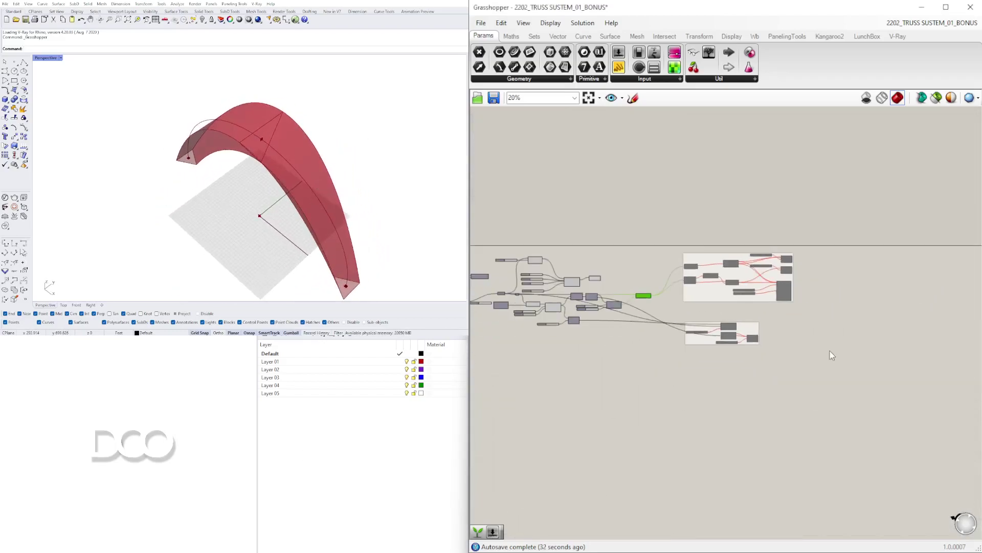
pyautogui.scroll(-2, 843, 370)
pyautogui.moveTo(910, 415); pyautogui.dragTo(581, 287)
pyautogui.scroll(1, 724, 338)
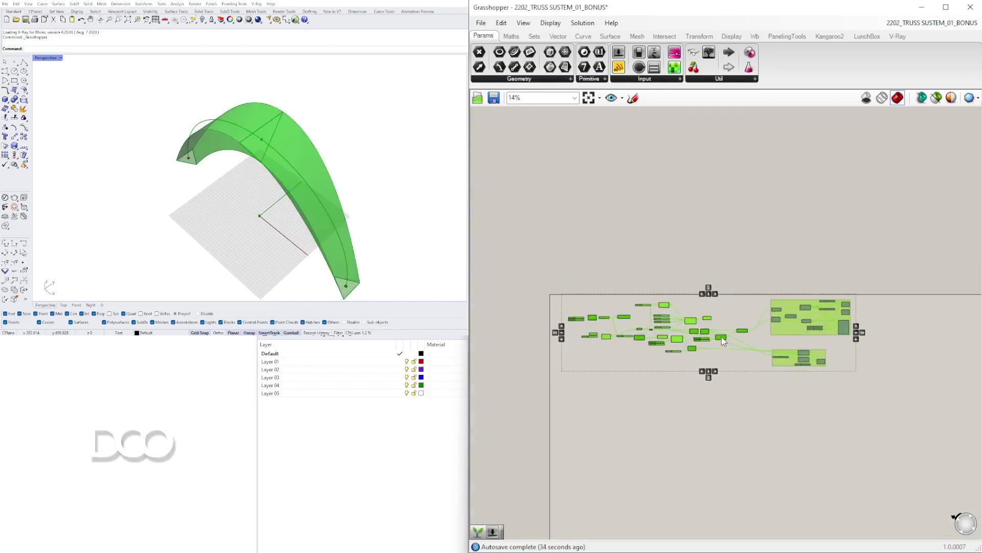
pyautogui.moveTo(818, 353); pyautogui.dragTo(815, 400)
pyautogui.click(829, 393)
# Duplicate the Deconstruct Brep, its 10 and 1 division sliders, the domain division, Isotrim and truss group above the originals.
pyautogui.scroll(4, 829, 393)
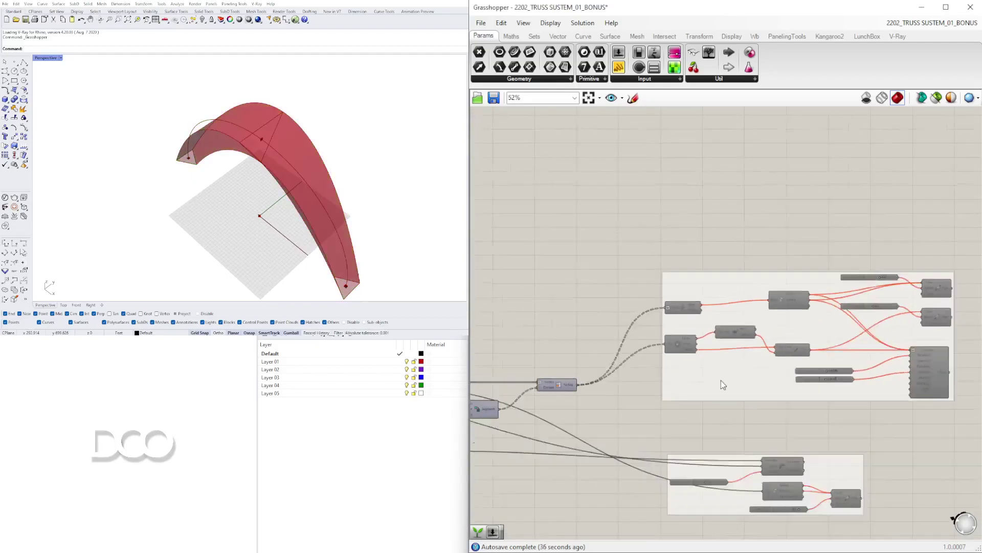
pyautogui.scroll(3, 702, 377)
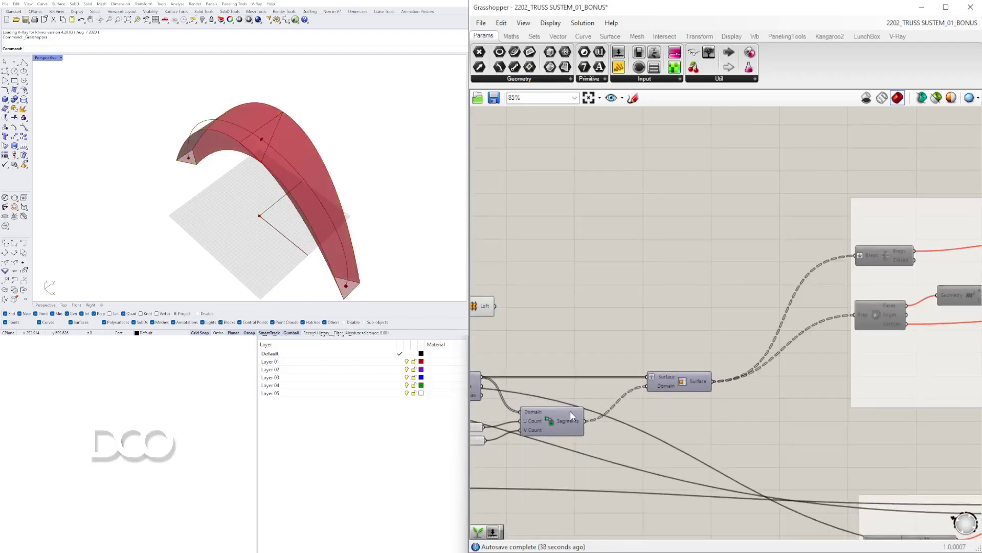
pyautogui.keyDown('shift'); pyautogui.moveTo(867, 441); pyautogui.dragTo(675, 412); pyautogui.keyUp('shift')
pyautogui.moveTo(839, 413); pyautogui.dragTo(585, 407, button='right')
pyautogui.keyDown('shift'); pyautogui.moveTo(703, 406); pyautogui.dragTo(591, 351); pyautogui.keyUp('shift')
pyautogui.scroll(-3, 683, 346)
pyautogui.moveTo(921, 361); pyautogui.dragTo(743, 388, button='right')
pyautogui.scroll(-3, 850, 391)
pyautogui.keyDown('shift'); pyautogui.moveTo(923, 400); pyautogui.dragTo(714, 318); pyautogui.keyUp('shift')
pyautogui.moveTo(705, 332); pyautogui.dragTo(650, 373, button='right')
pyautogui.scroll(-1, 650, 372)
pyautogui.keyDown('alt'); pyautogui.moveTo(707, 375); pyautogui.dragTo(747, 322); pyautogui.keyUp('alt')
pyautogui.click(624, 274)
# Connect the Loft output to the copied Deconstruct Brep's Brep input.
pyautogui.scroll(3, 588, 390)
pyautogui.scroll(3, 590, 390)
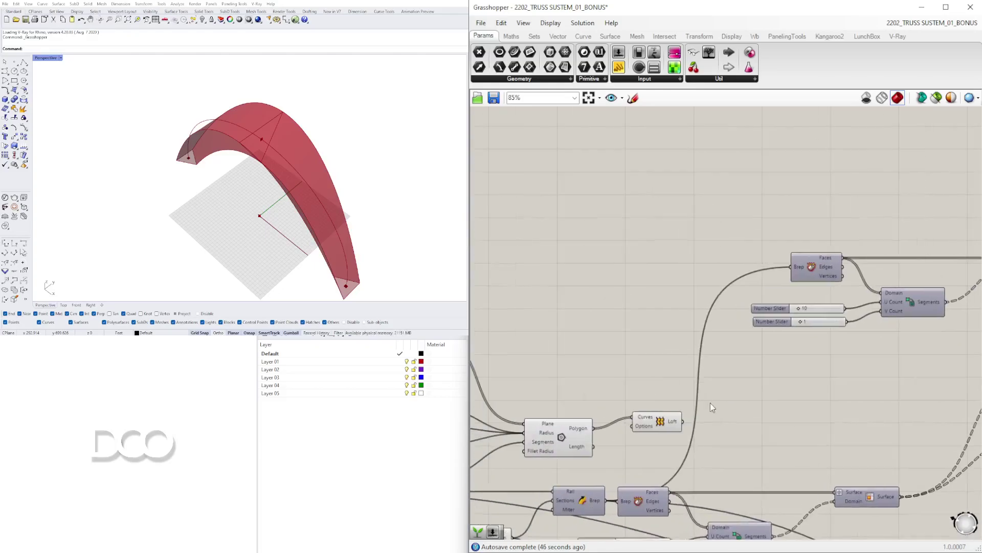
pyautogui.click(665, 416)
pyautogui.moveTo(688, 426); pyautogui.dragTo(695, 402, button='right')
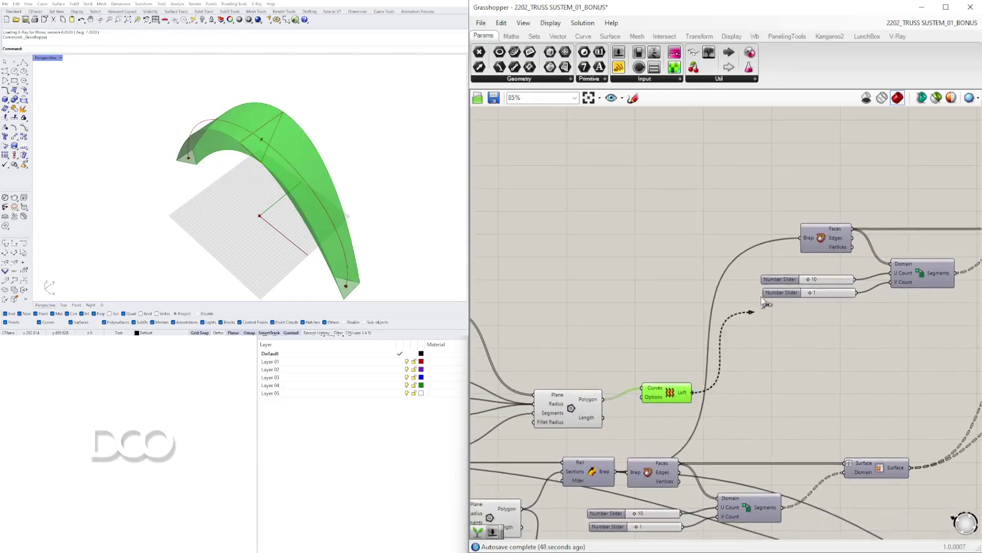
# Enable all components of the copied truss group.
pyautogui.moveTo(906, 257); pyautogui.dragTo(518, 313, button='right')
pyautogui.scroll(-3, 518, 314)
pyautogui.scroll(-2, 855, 310)
pyautogui.moveTo(951, 320); pyautogui.dragTo(898, 329, button='right')
pyautogui.moveTo(937, 312); pyautogui.dragTo(731, 232)
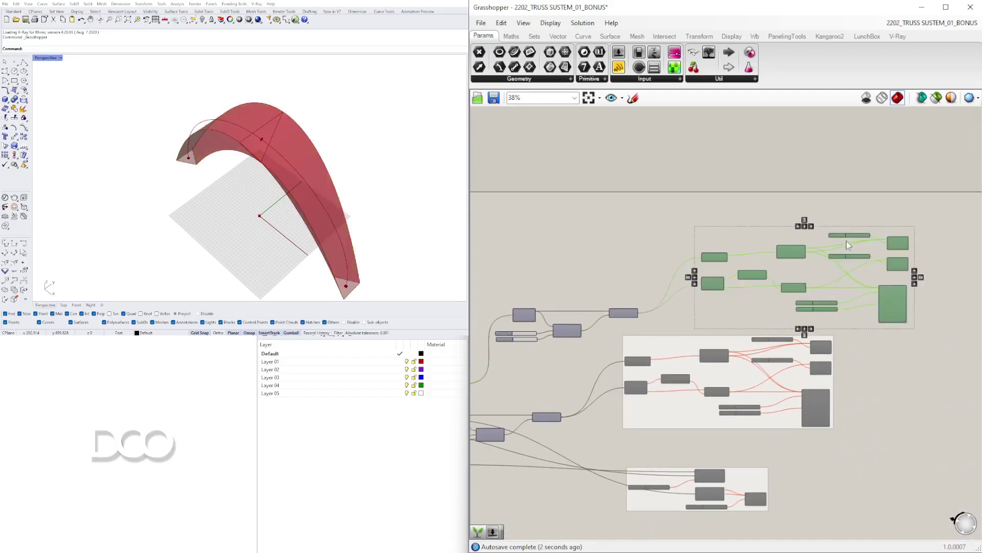
pyautogui.middleClick(860, 244)
pyautogui.click(892, 246)
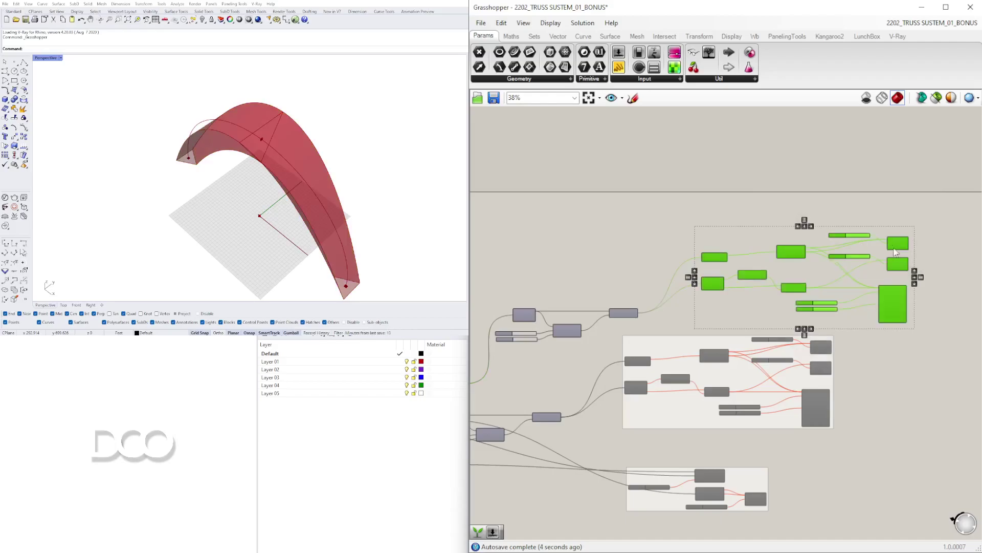
pyautogui.click(929, 385)
# Turn on the preview of the final output components in the copied truss group.
pyautogui.moveTo(930, 384); pyautogui.dragTo(891, 224)
pyautogui.middleClick(893, 224)
pyautogui.click(913, 202)
pyautogui.moveTo(307, 172); pyautogui.dragTo(365, 145, button='right')
pyautogui.scroll(-1, 646, 280)
pyautogui.moveTo(279, 192); pyautogui.dragTo(318, 164, button='right')
# Examine the Loft, the original Sweep and the copied truss output components against the arch geometry.
pyautogui.scroll(-6, 589, 331)
pyautogui.moveTo(588, 331); pyautogui.dragTo(861, 344, button='right')
pyautogui.scroll(5, 686, 384)
pyautogui.moveTo(728, 409); pyautogui.dragTo(788, 279, button='right')
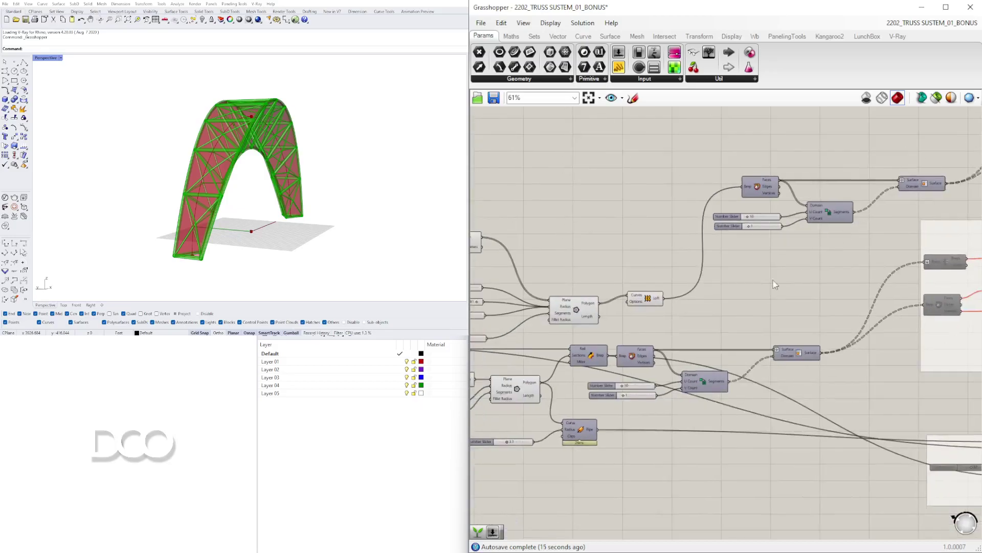
pyautogui.scroll(3, 678, 292)
pyautogui.click(632, 299)
pyautogui.moveTo(543, 372); pyautogui.dragTo(668, 323, button='right')
pyautogui.click(654, 352)
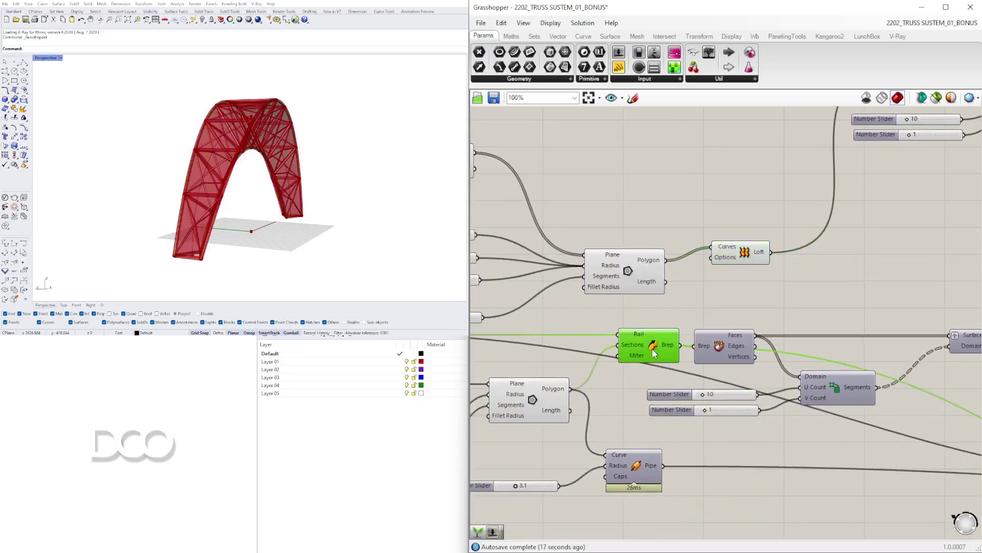
pyautogui.scroll(-6, 732, 278)
pyautogui.moveTo(880, 249); pyautogui.dragTo(518, 324, button='right')
pyautogui.scroll(6, 750, 274)
pyautogui.click(742, 183)
pyautogui.click(740, 129)
pyautogui.moveTo(405, 116); pyautogui.dragTo(345, 140, button='right')
# Set the middle radius slider to 36 and the first radius slider to 80.
pyautogui.scroll(-6, 730, 289)
pyautogui.moveTo(717, 307); pyautogui.dragTo(976, 343, button='right')
pyautogui.moveTo(481, 343); pyautogui.dragTo(720, 216, button='right')
pyautogui.scroll(4, 821, 263)
pyautogui.moveTo(820, 263); pyautogui.dragTo(523, 290, button='right')
pyautogui.scroll(1, 647, 285)
pyautogui.scroll(-3, 705, 271)
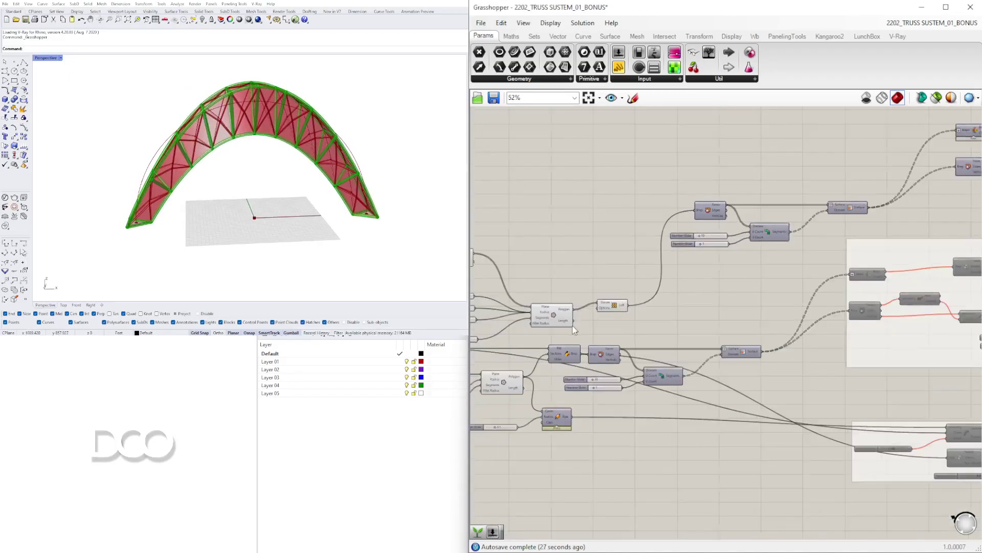
pyautogui.moveTo(537, 383); pyautogui.dragTo(790, 217, button='right')
pyautogui.scroll(5, 790, 217)
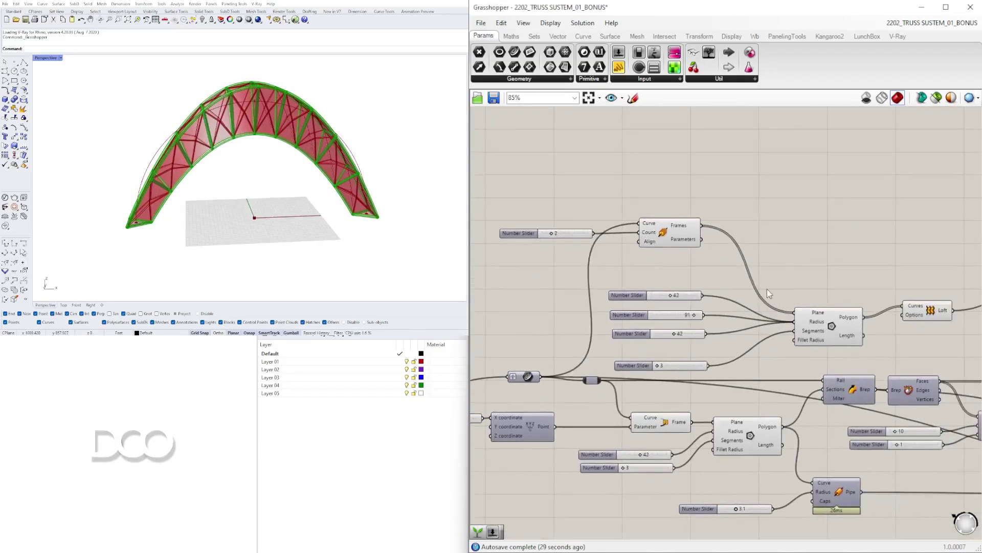
pyautogui.scroll(6, 622, 351)
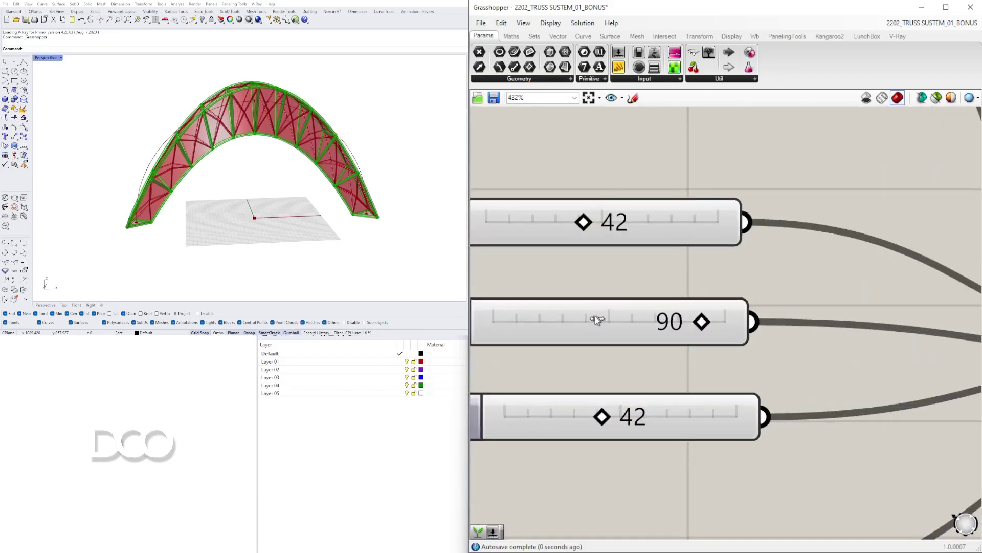
pyautogui.moveTo(595, 320); pyautogui.dragTo(593, 321)
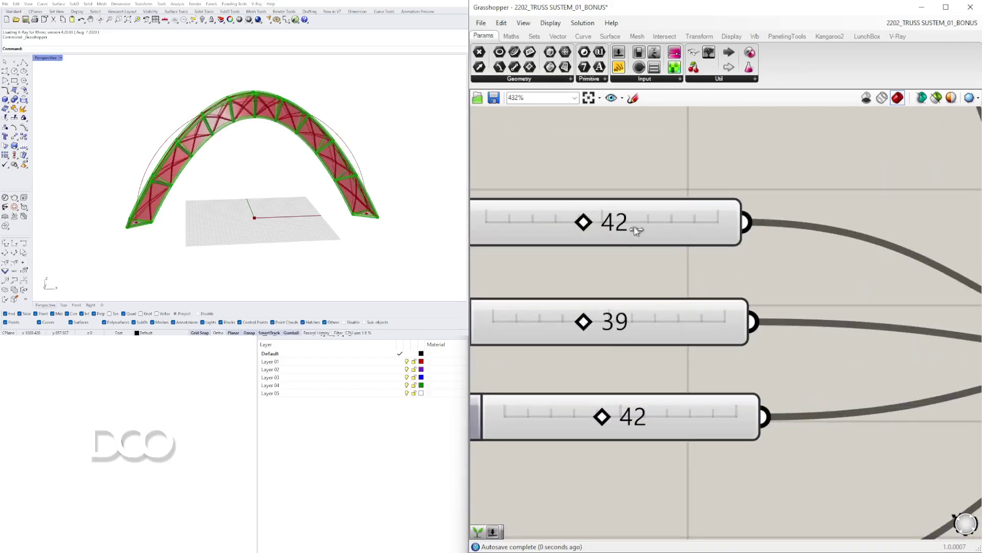
pyautogui.moveTo(634, 218); pyautogui.dragTo(672, 222)
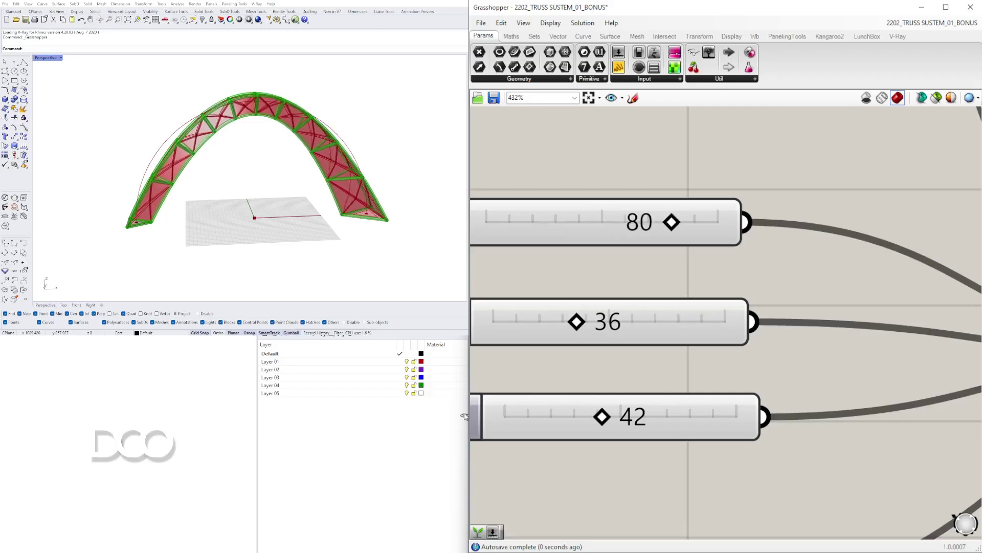
pyautogui.moveTo(307, 194); pyautogui.dragTo(251, 194, button='right')
pyautogui.moveTo(373, 221); pyautogui.dragTo(452, 189, button='right')
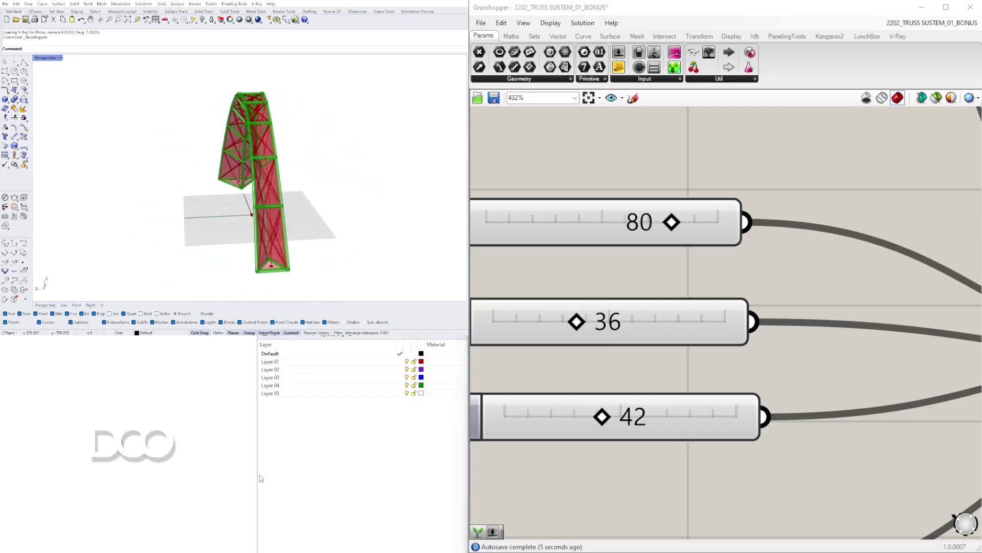
# Review the Perp Frames count slider and the radius sliders that drive the lofted polygons.
pyautogui.scroll(-5, 818, 295)
pyautogui.moveTo(871, 180); pyautogui.dragTo(823, 229, button='right')
pyautogui.click(823, 229)
pyautogui.scroll(-2, 645, 264)
pyautogui.scroll(4, 593, 242)
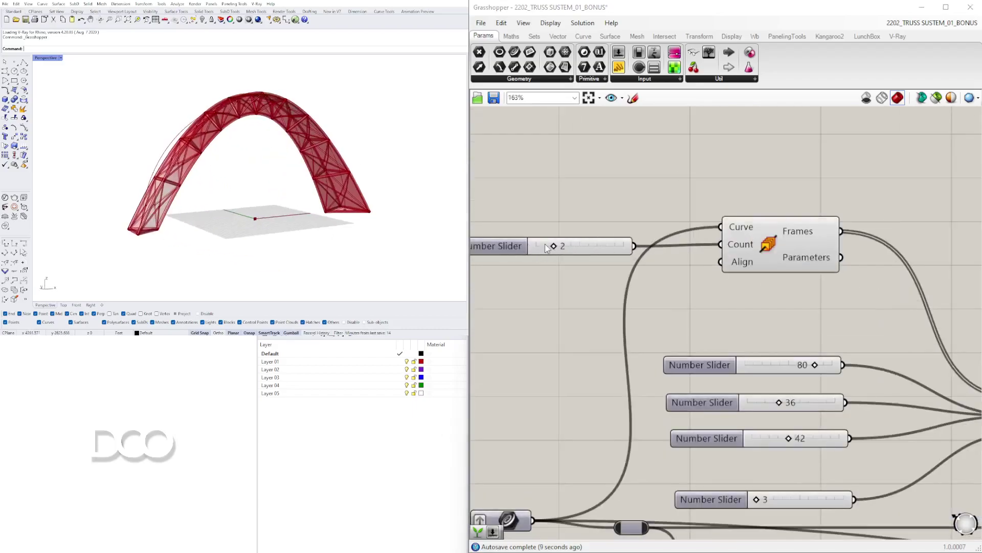
pyautogui.scroll(-1, 793, 379)
pyautogui.moveTo(957, 461); pyautogui.dragTo(762, 366, button='right')
pyautogui.scroll(4, 621, 298)
pyautogui.scroll(-3, 655, 307)
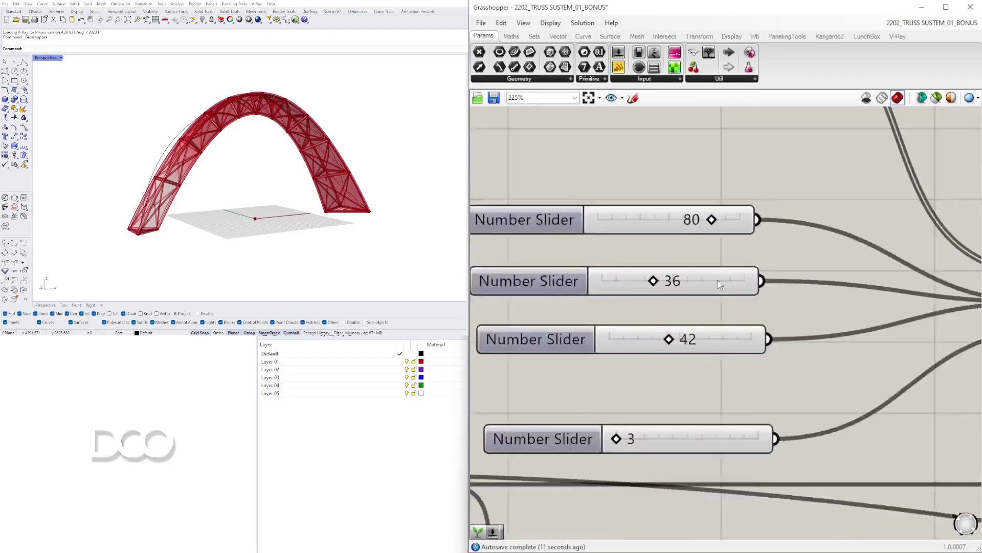
pyautogui.scroll(-2, 706, 297)
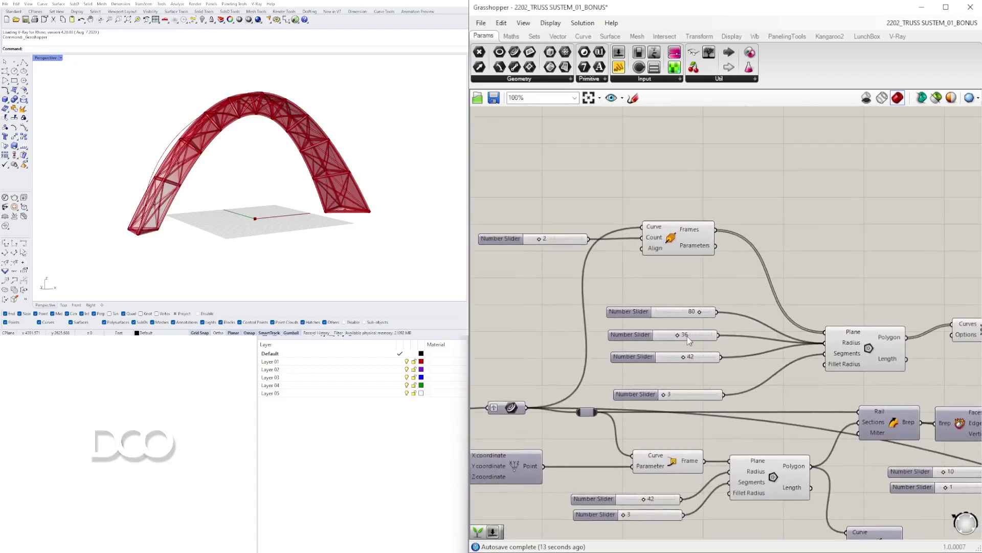
# Set the lofted Polygon's segments slider to 5 and inspect the truss arch from several angles.
pyautogui.scroll(3, 670, 397)
pyautogui.scroll(2, 668, 395)
pyautogui.doubleClick(668, 395)
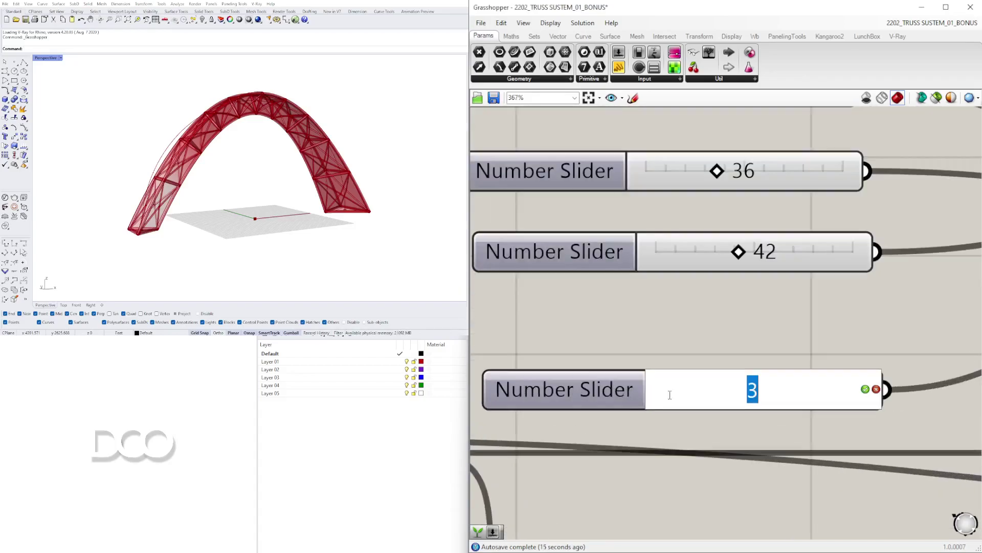
pyautogui.write('5')
pyautogui.press('Return')
pyautogui.moveTo(307, 220)
pyautogui.mouseDown(button='right')
pyautogui.moveTo(378, 222)
pyautogui.moveTo(315, 220)
pyautogui.mouseUp(button='right')
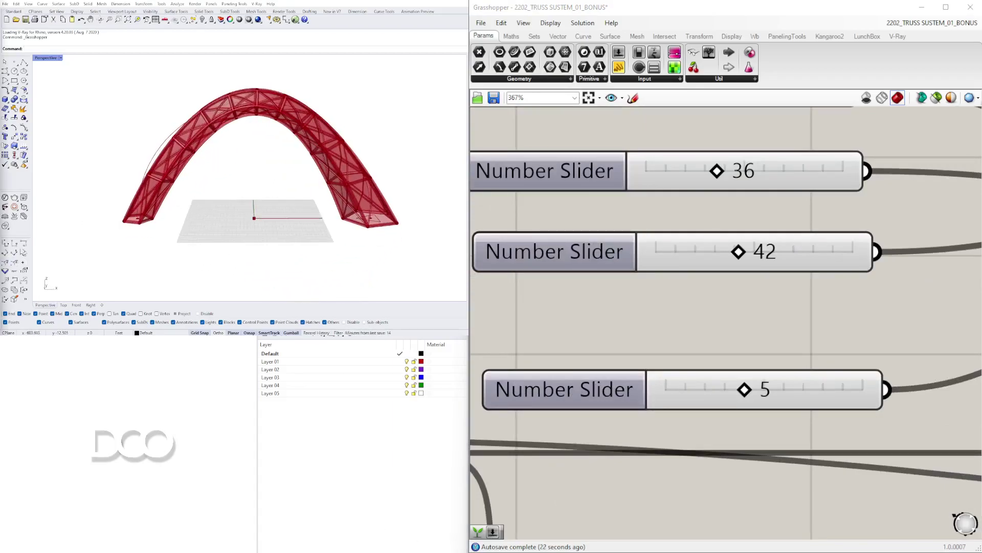
pyautogui.moveTo(167, 224); pyautogui.dragTo(193, 200, button='right')
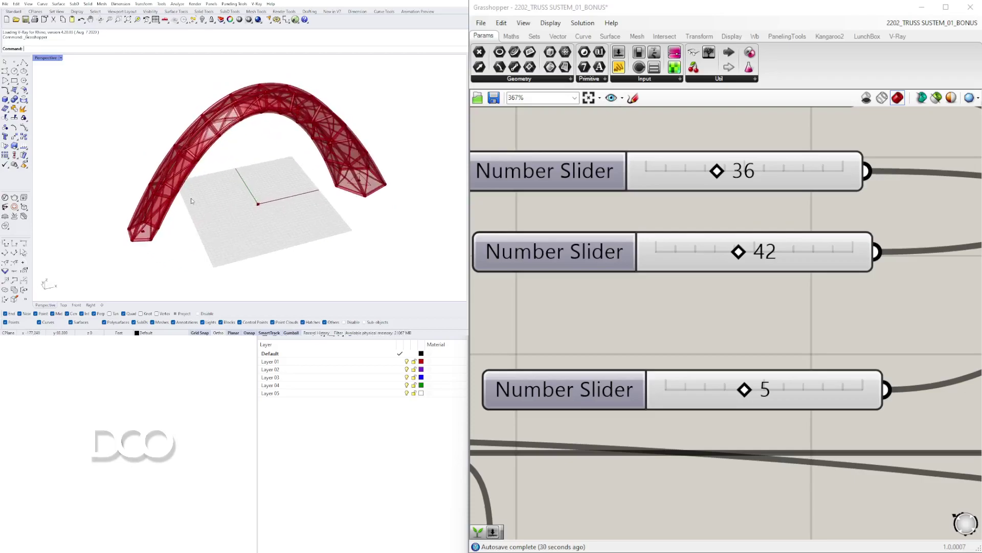
pyautogui.moveTo(190, 201); pyautogui.dragTo(223, 207, button='right')
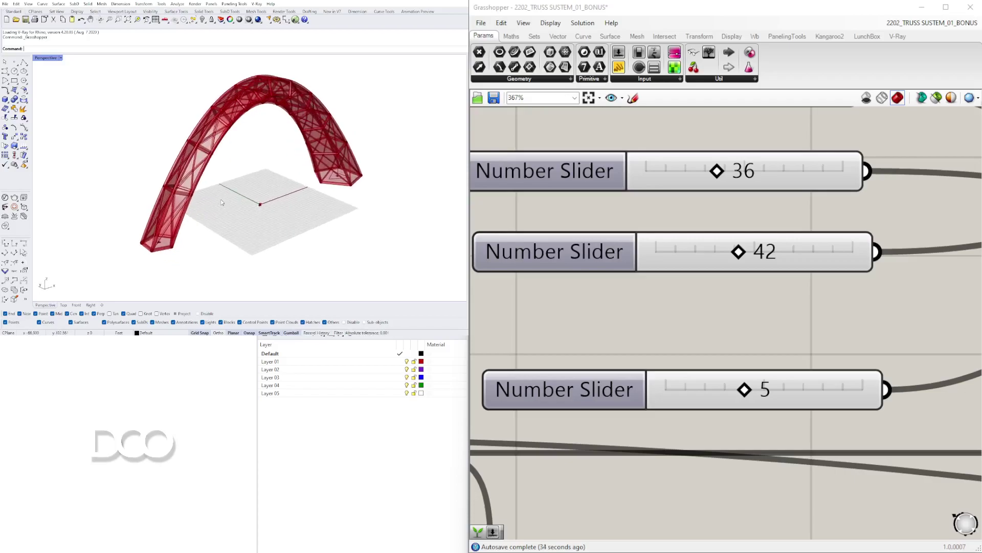